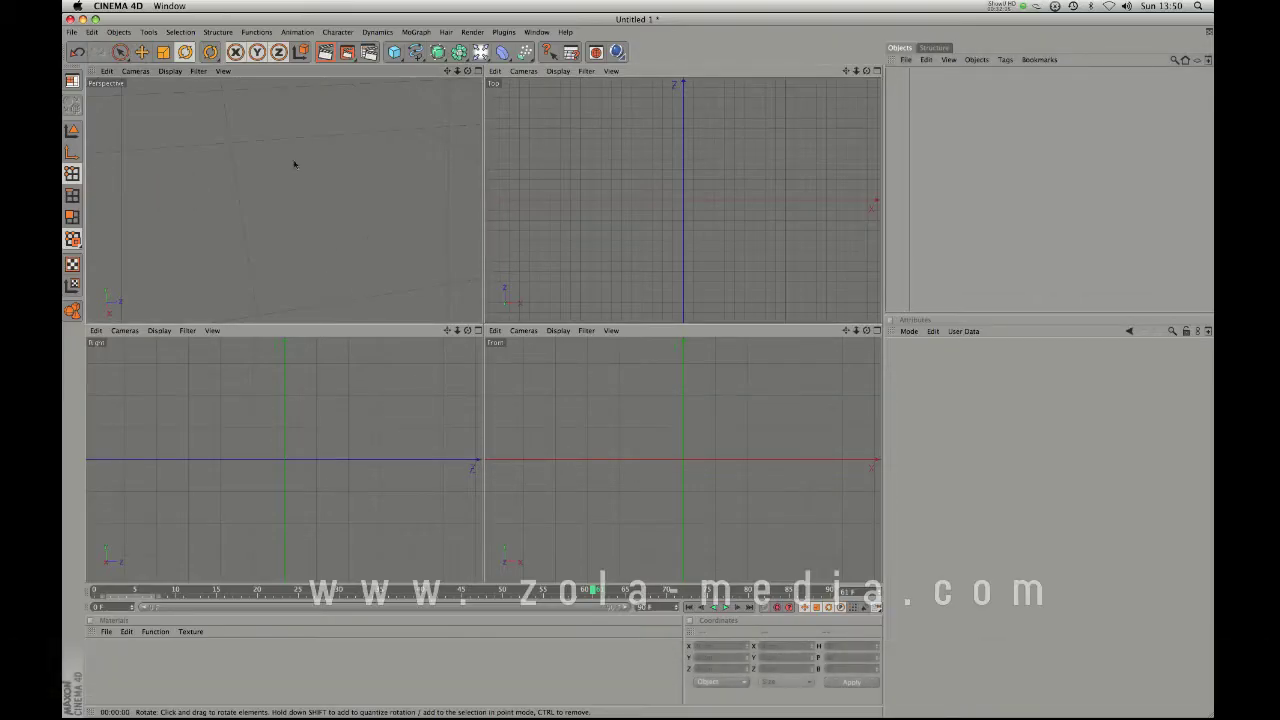
# Add a cube primitive and divide it into 5 X, 8 Y and 9 Z segments
pyautogui.press('3')
pyautogui.moveTo(324, 187); pyautogui.dragTo(177, 197)
pyautogui.press('2')
pyautogui.moveTo(266, 146); pyautogui.dragTo(283, 186)
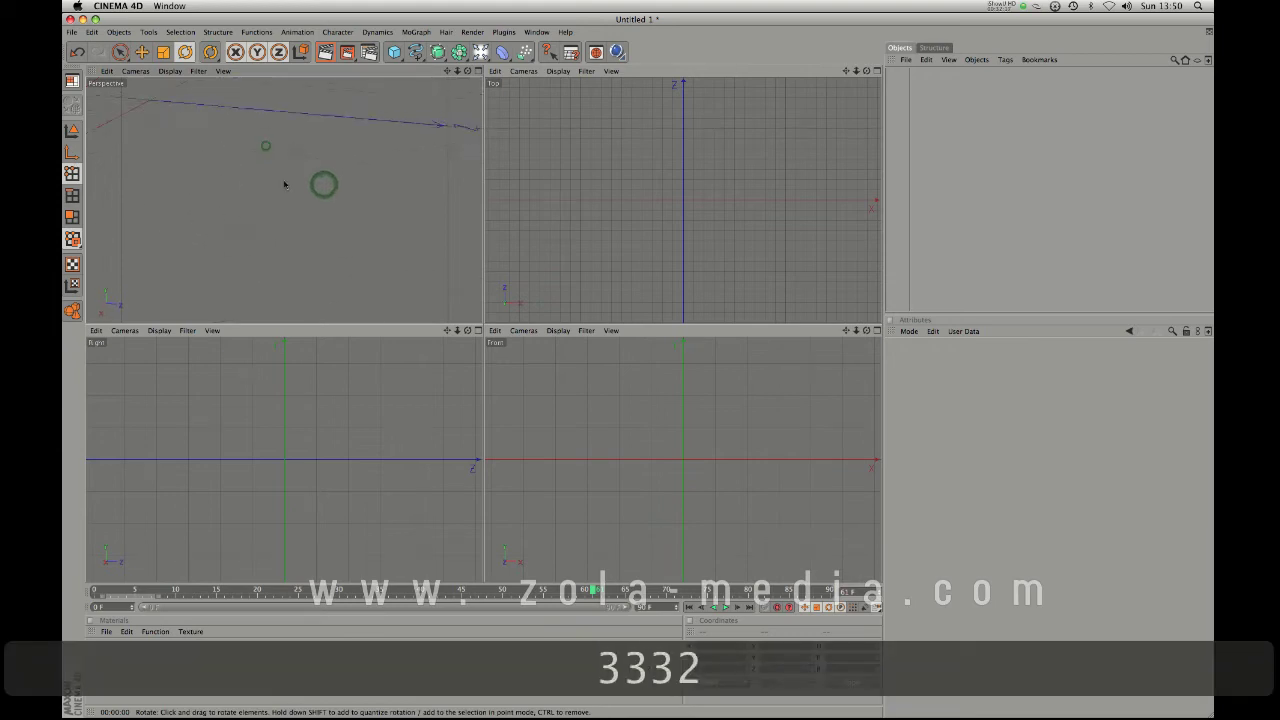
pyautogui.moveTo(322, 136); pyautogui.dragTo(308, 168)
pyautogui.moveTo(306, 156); pyautogui.dragTo(356, 191)
pyautogui.press('3')
pyautogui.press('1')
pyautogui.press('3')
pyautogui.moveTo(394, 52); pyautogui.dragTo(420, 62)
pyautogui.press('3')
pyautogui.moveTo(322, 243)
pyautogui.mouseDown()
pyautogui.moveTo(278, 289)
pyautogui.moveTo(336, 241)
pyautogui.moveTo(296, 297)
pyautogui.moveTo(334, 243)
pyautogui.mouseUp()
pyautogui.press('2')
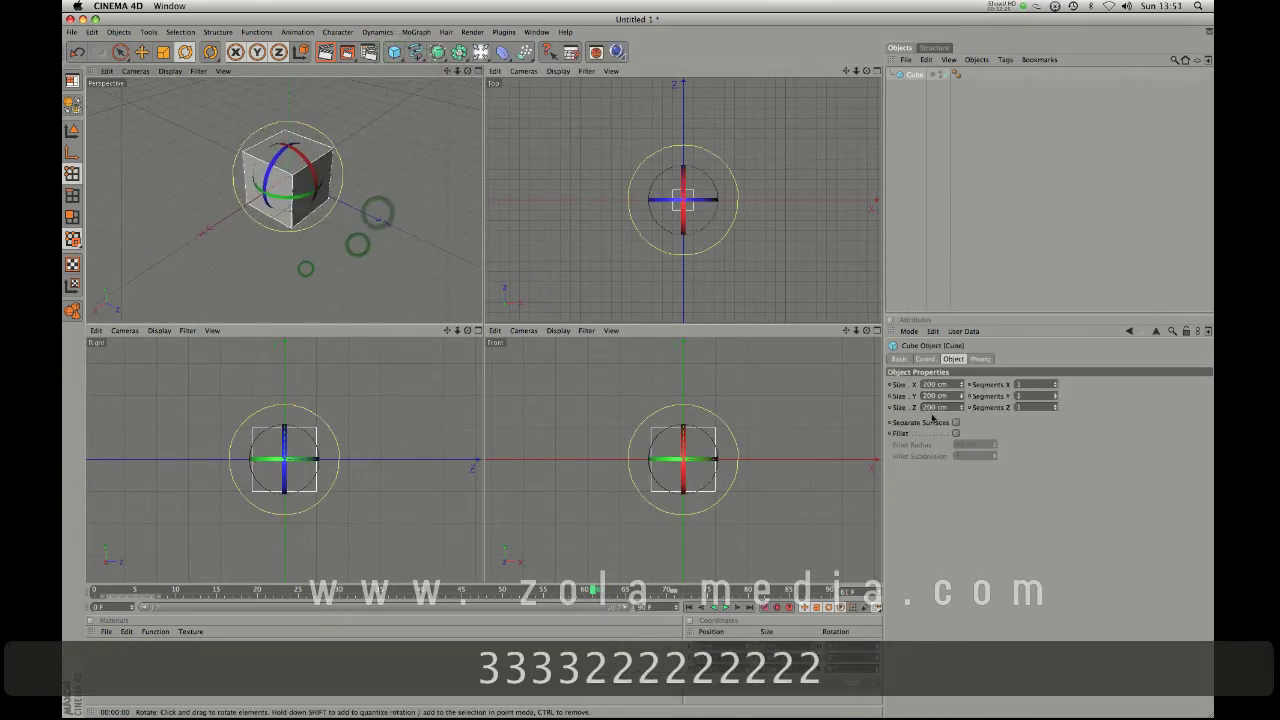
pyautogui.moveTo(1055, 384); pyautogui.dragTo(1056, 405)
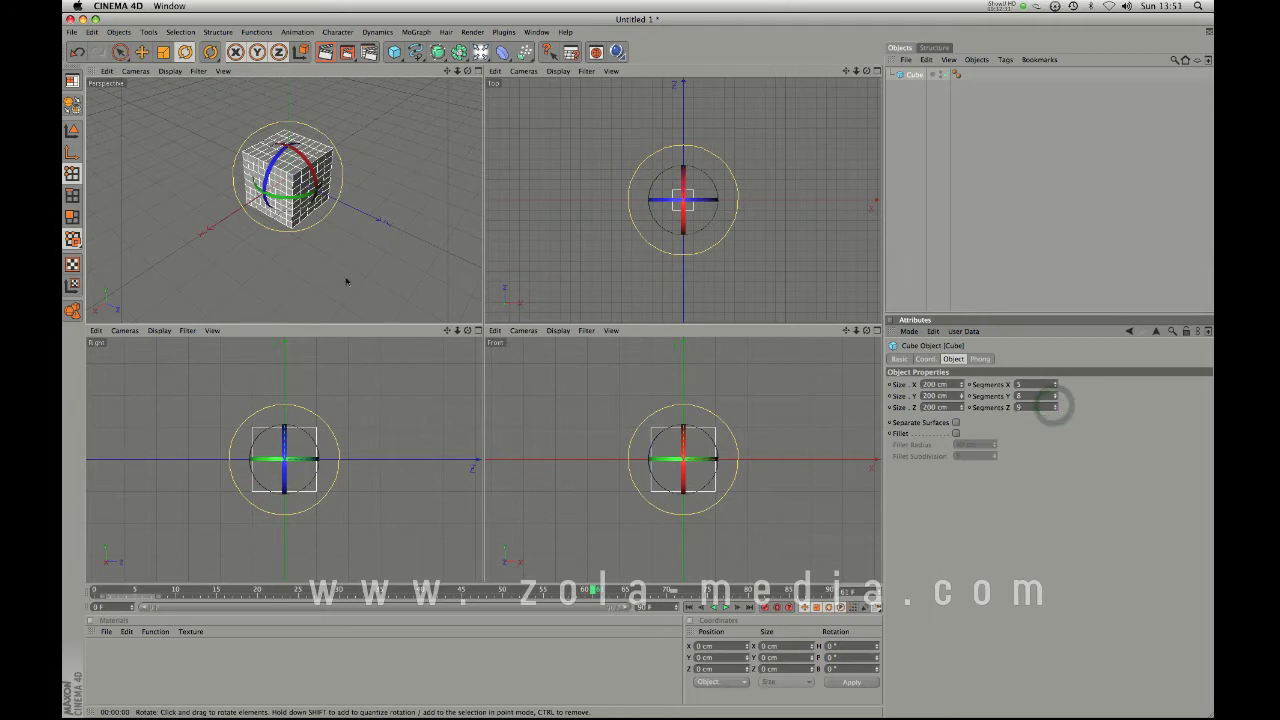
# Move the cube freely with the Move tool and raise it along Y until its centre sits near the ground grid level
pyautogui.press('e')
pyautogui.moveTo(317, 151); pyautogui.dragTo(314, 151)
pyautogui.moveTo(330, 261); pyautogui.dragTo(367, 253)
pyautogui.press('3')
pyautogui.press('2')
pyautogui.press('2')
pyautogui.press('2')
pyautogui.press('2')
pyautogui.press('2')
pyautogui.press('2')
pyautogui.press('2')
pyautogui.press('2')
pyautogui.press('2')
pyautogui.press('3')
pyautogui.press('2')
pyautogui.press('2')
pyautogui.press('2')
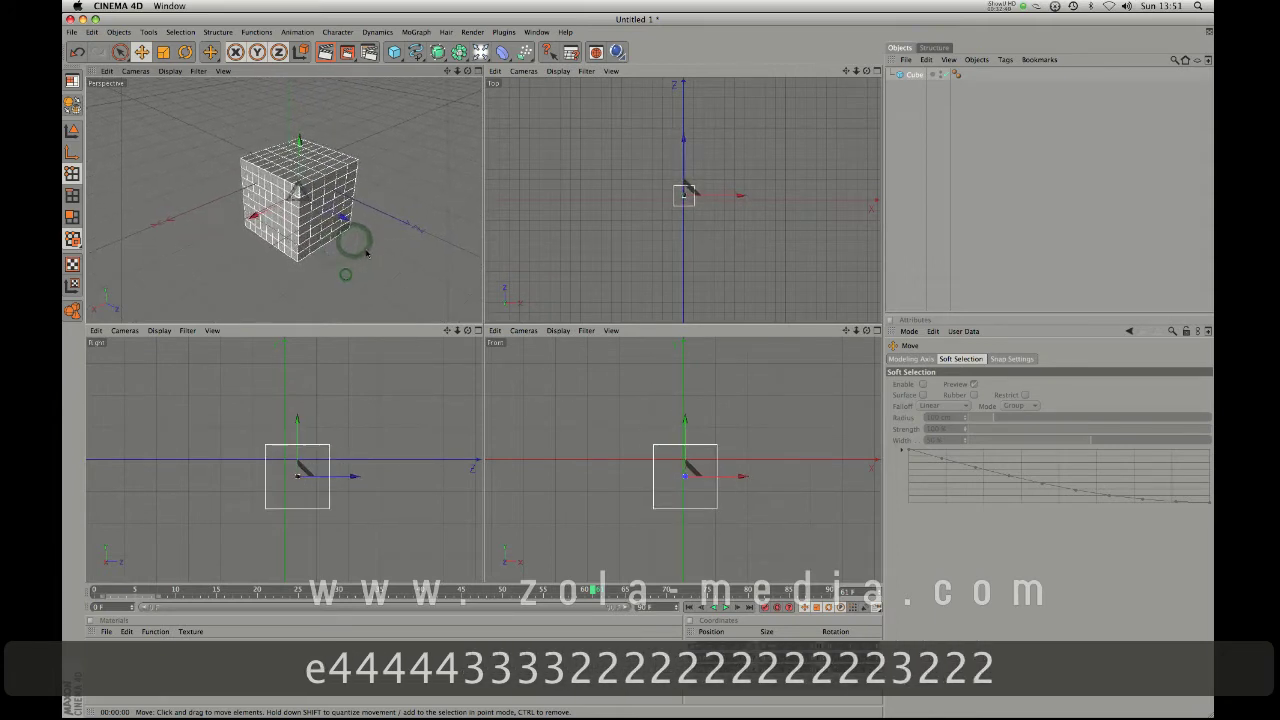
pyautogui.press('2')
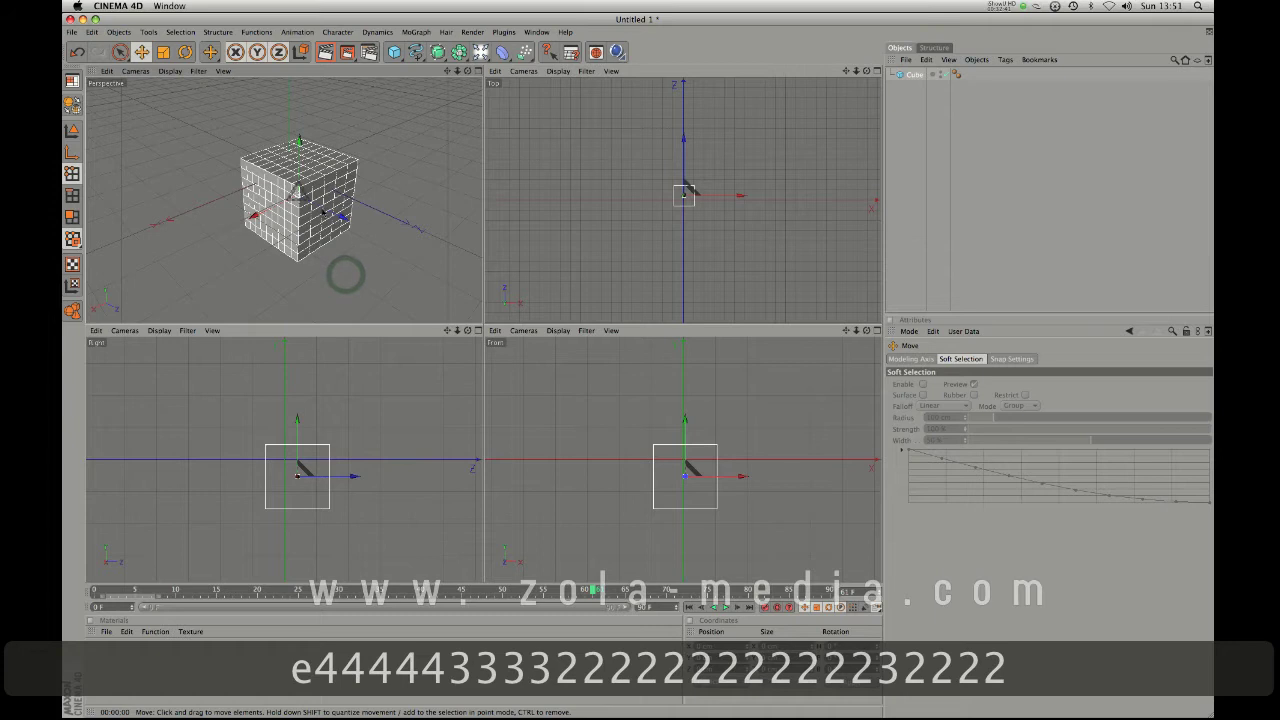
pyautogui.moveTo(299, 150); pyautogui.dragTo(300, 125)
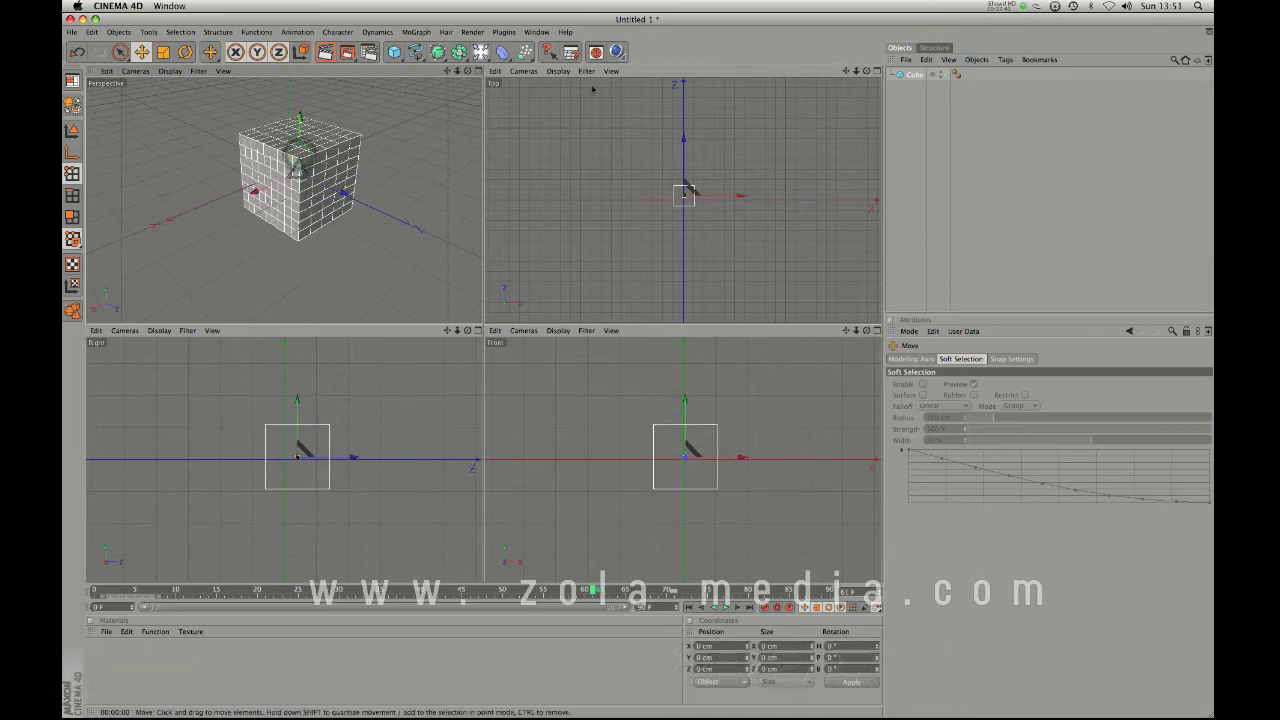
# Try a fillet on the cube, turn it off again, and set the segments to 9 in Y and 6 in Z
pyautogui.click(914, 76)
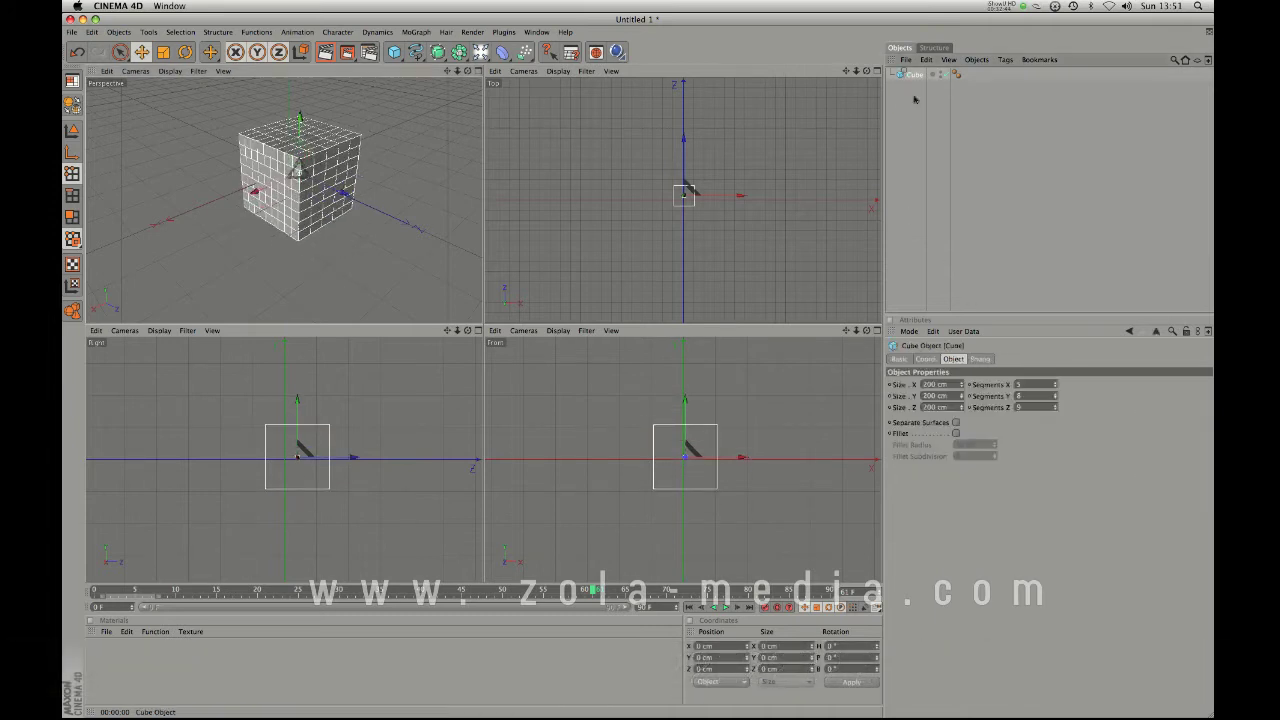
pyautogui.click(1056, 409)
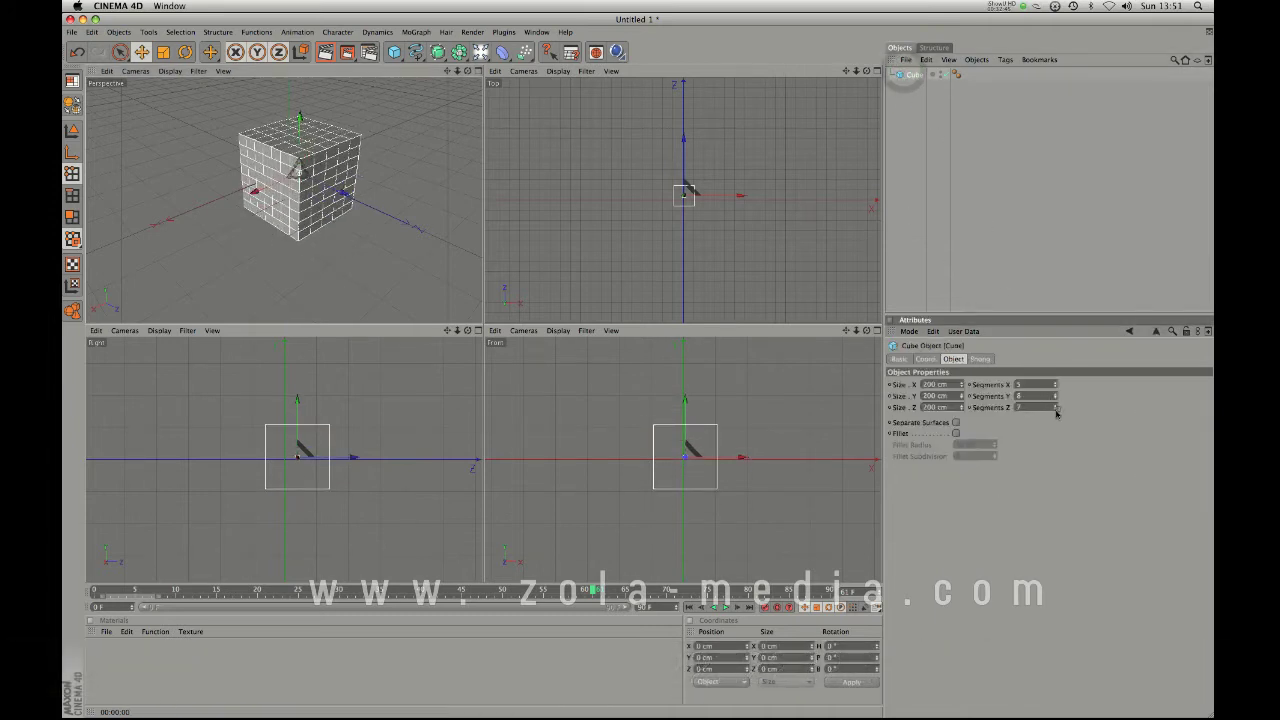
pyautogui.click(956, 433)
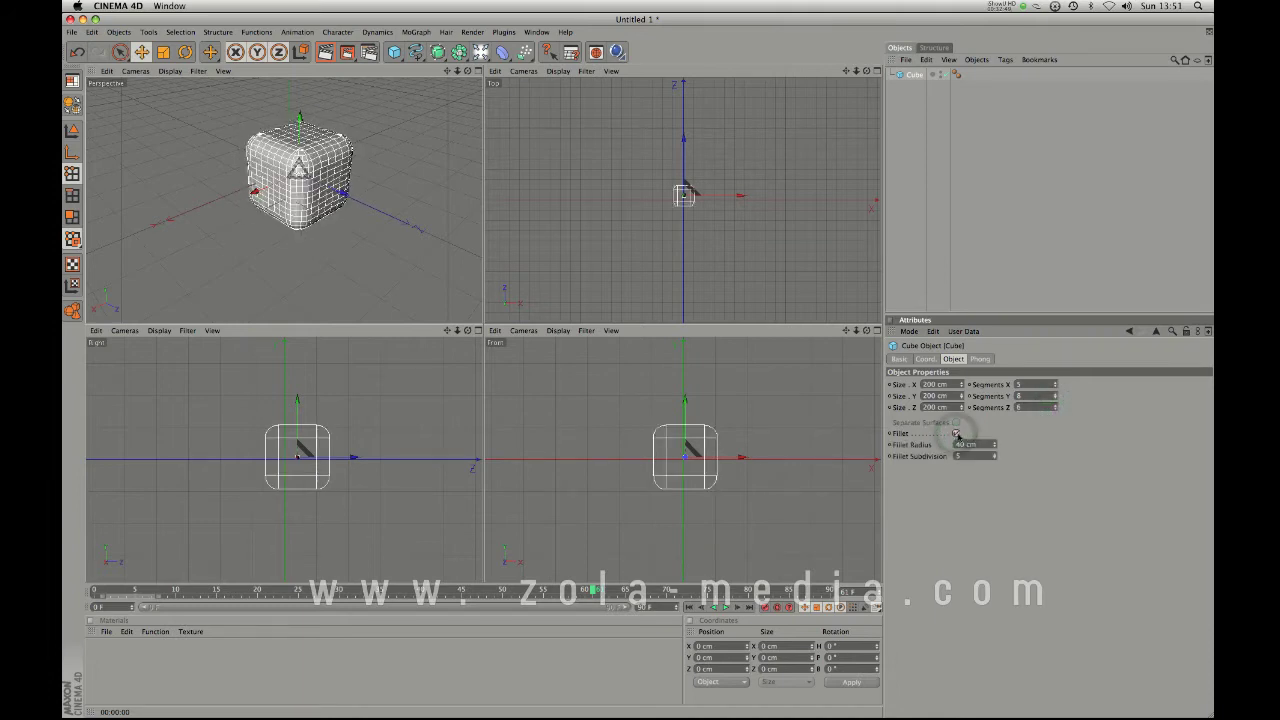
pyautogui.click(956, 433)
pyautogui.moveTo(1055, 398); pyautogui.dragTo(1055, 401)
# Shift the cube to about X 25.7, Y 10, Z 21 cm and convert it to an editable polygon object
pyautogui.moveTo(313, 203); pyautogui.dragTo(301, 201)
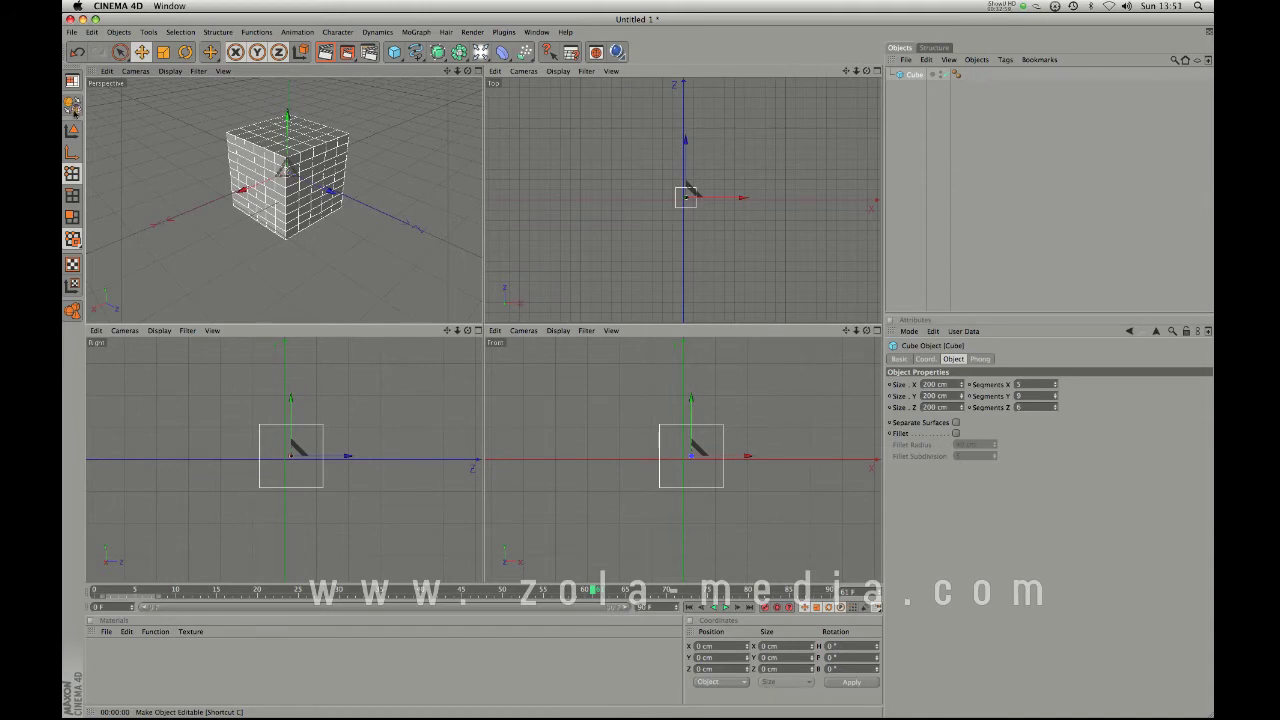
pyautogui.press('c')
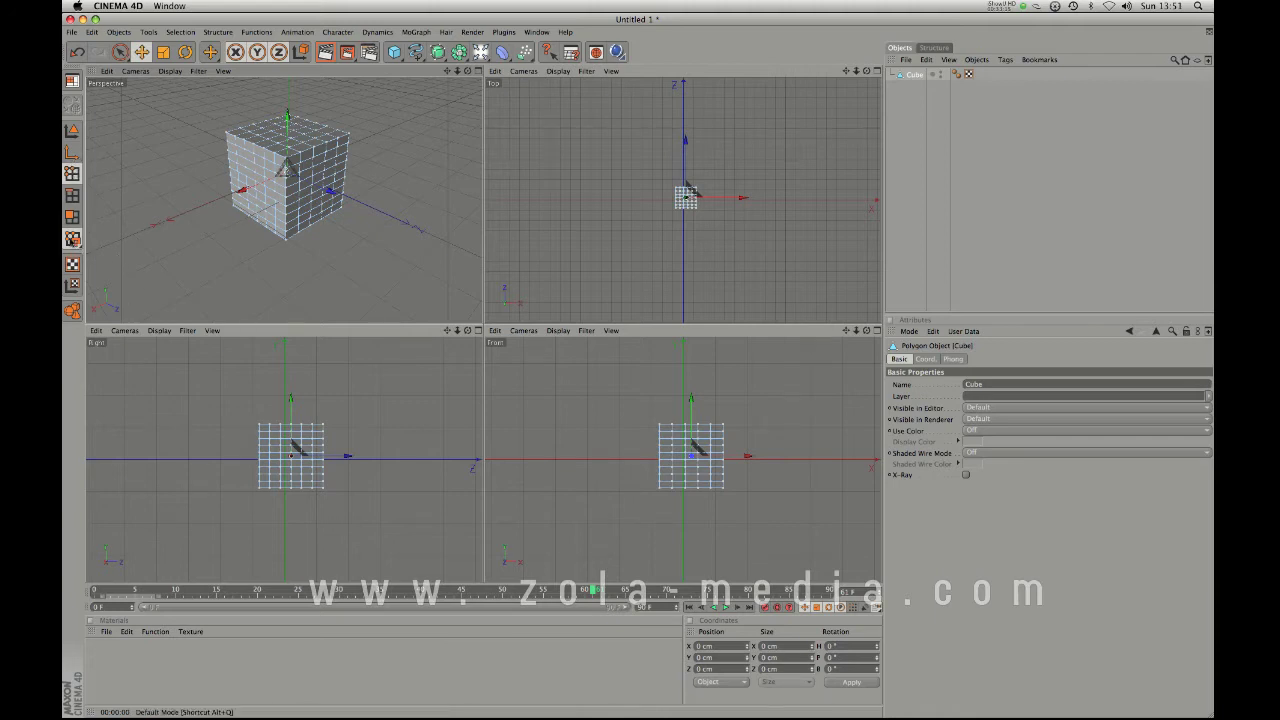
# Try moving the whole cube along the X axis in model mode and undo the move
pyautogui.click(74, 131)
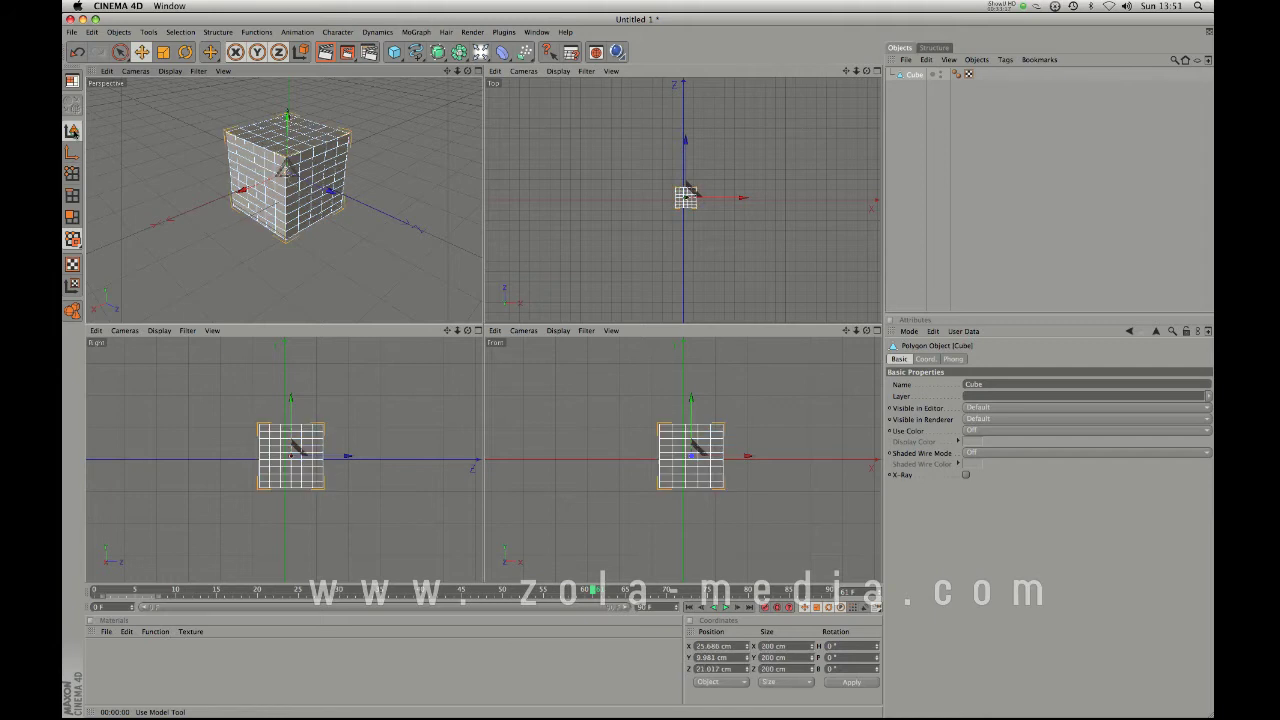
pyautogui.moveTo(242, 189); pyautogui.dragTo(283, 173)
pyautogui.press('super+z')
pyautogui.press('super+z')
pyautogui.press('super+z')
pyautogui.press('super+z')
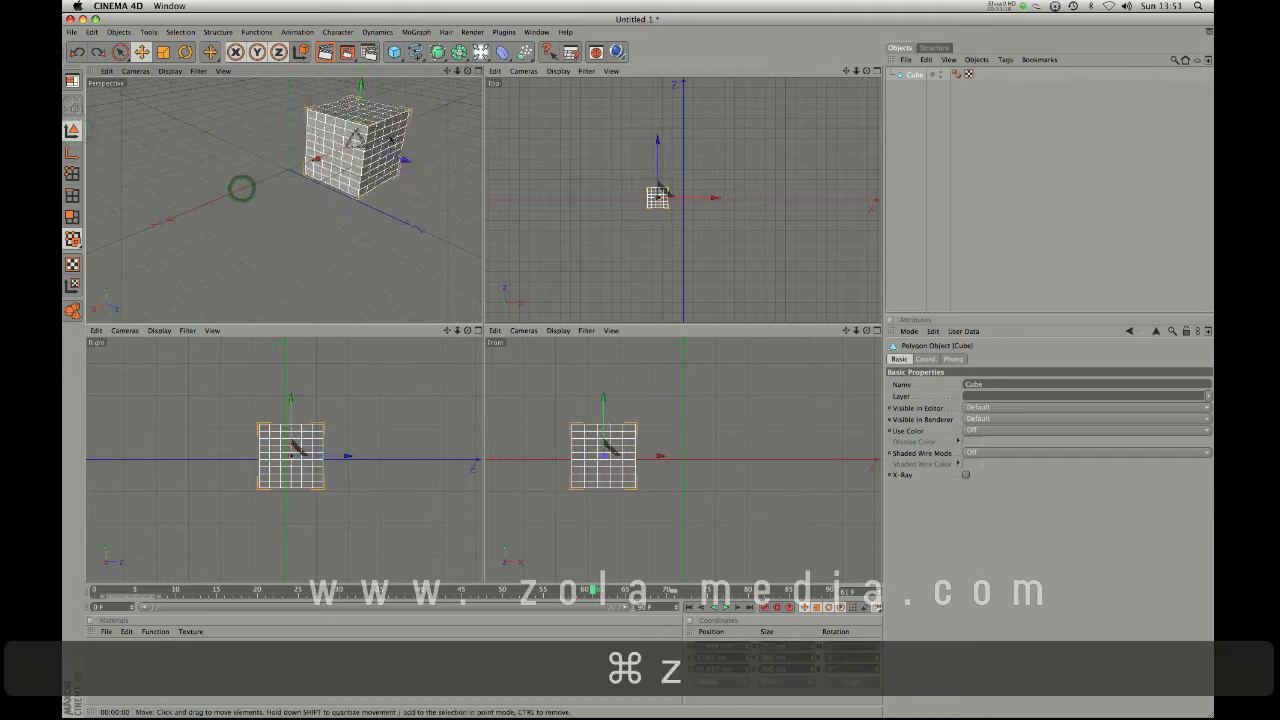
pyautogui.press('super+z')
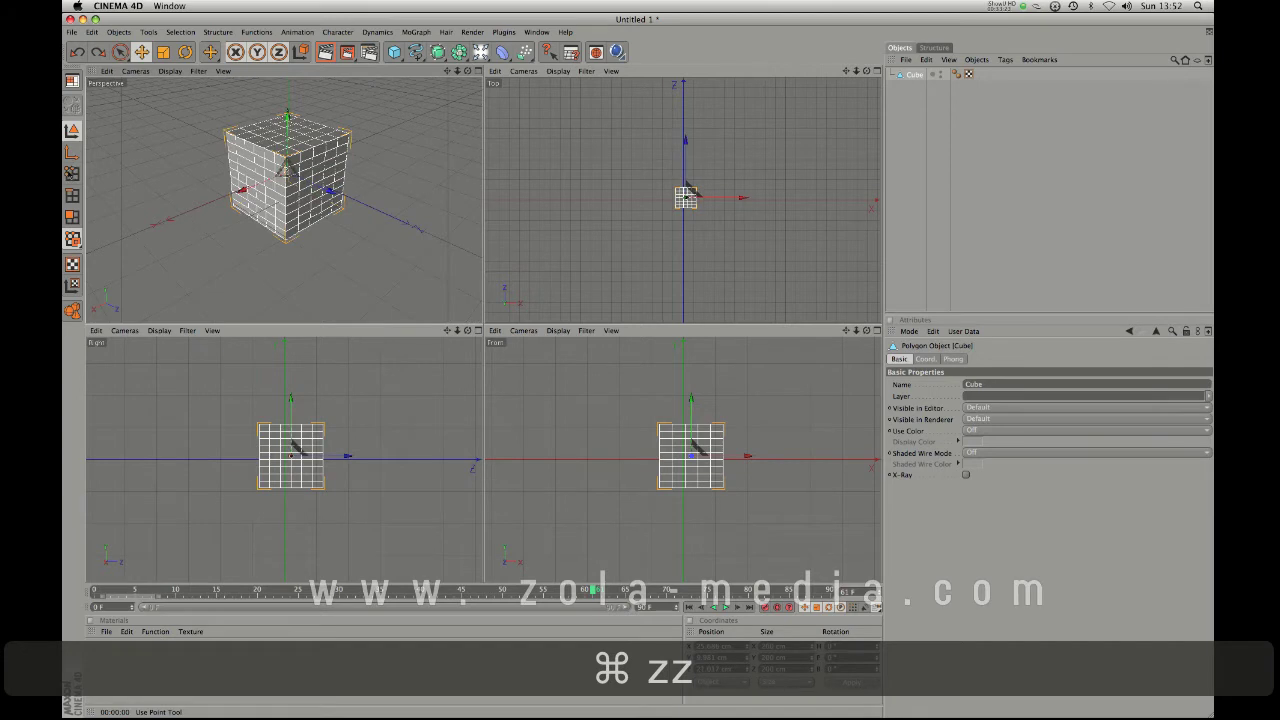
# In point mode, pull three points of the cube's +X face outward along the X axis into spikes
pyautogui.click(74, 175)
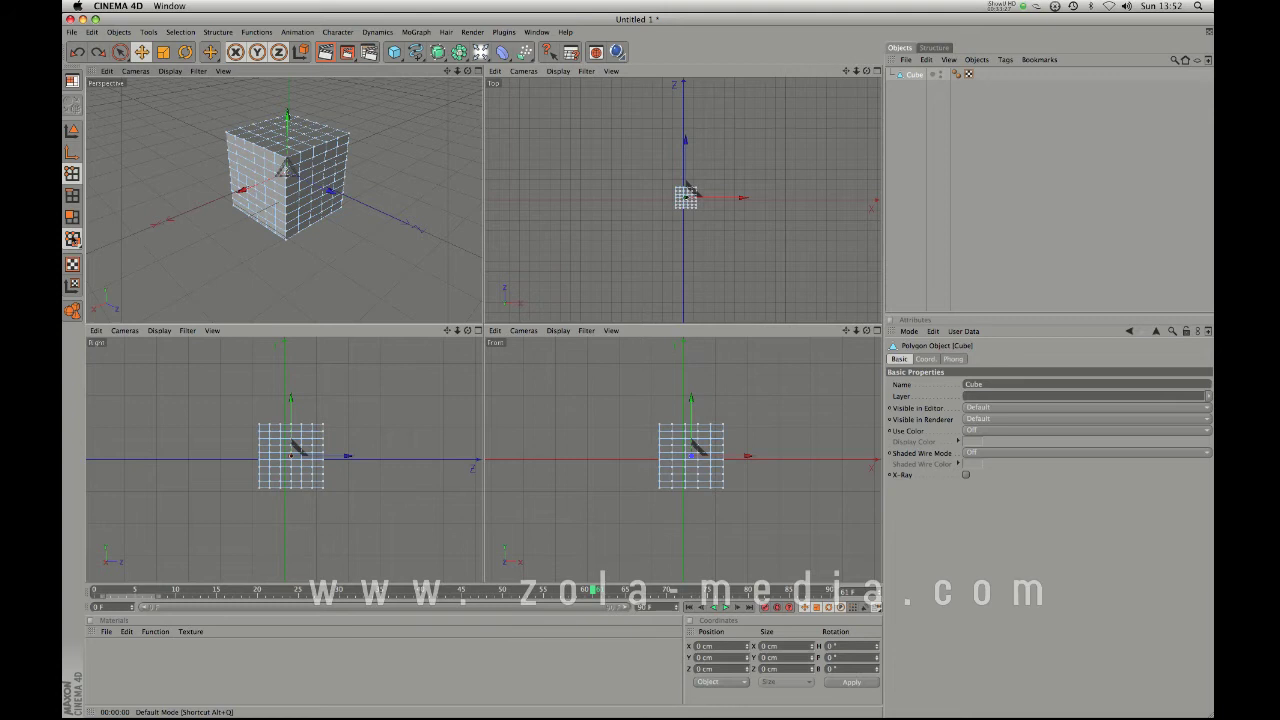
pyautogui.click(72, 239)
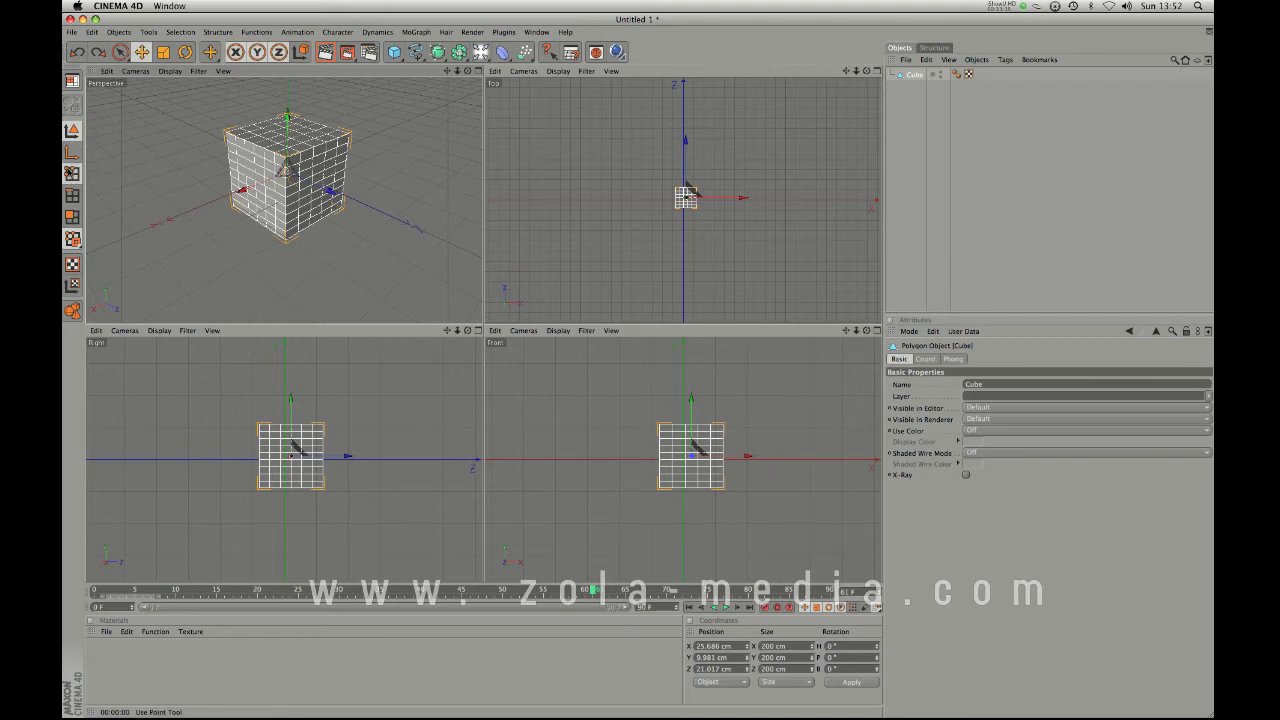
pyautogui.click(72, 172)
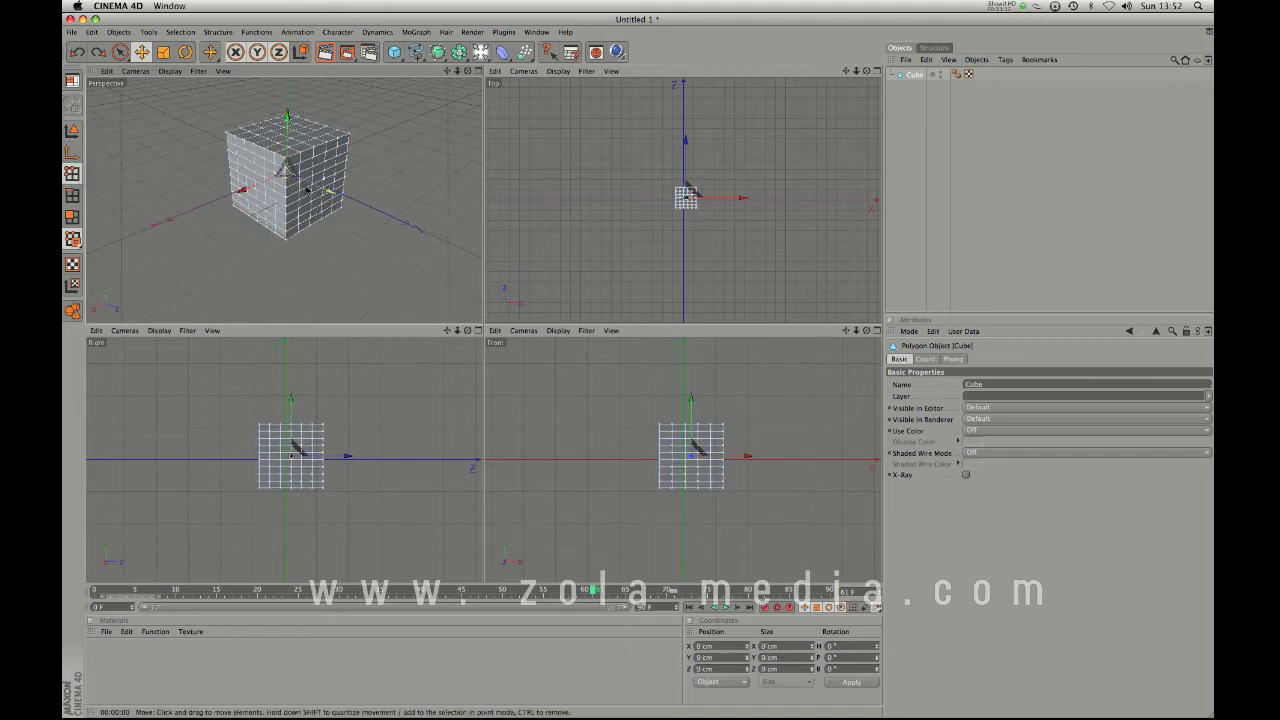
pyautogui.moveTo(274, 197); pyautogui.dragTo(116, 242)
# Select several neighbouring points on the top edge of the +X face and raise them about 122 cm along Y
pyautogui.keyDown('super'); pyautogui.click(274, 153); pyautogui.keyUp('super')
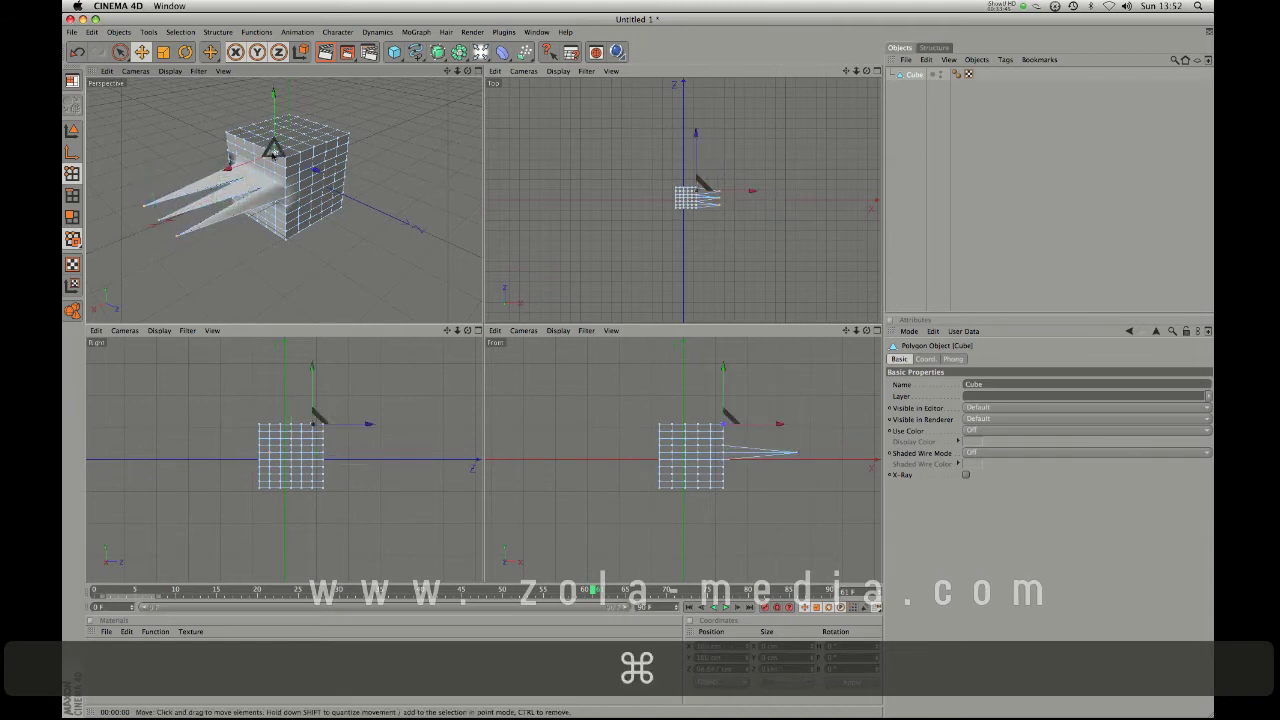
pyautogui.keyDown('shift'); pyautogui.keyDown('super'); pyautogui.click(263, 149); pyautogui.keyUp('super'); pyautogui.keyUp('shift')
pyautogui.keyDown('shift'); pyautogui.keyDown('super'); pyautogui.moveTo(253, 146); pyautogui.dragTo(259, 42); pyautogui.keyUp('super'); pyautogui.keyUp('shift')
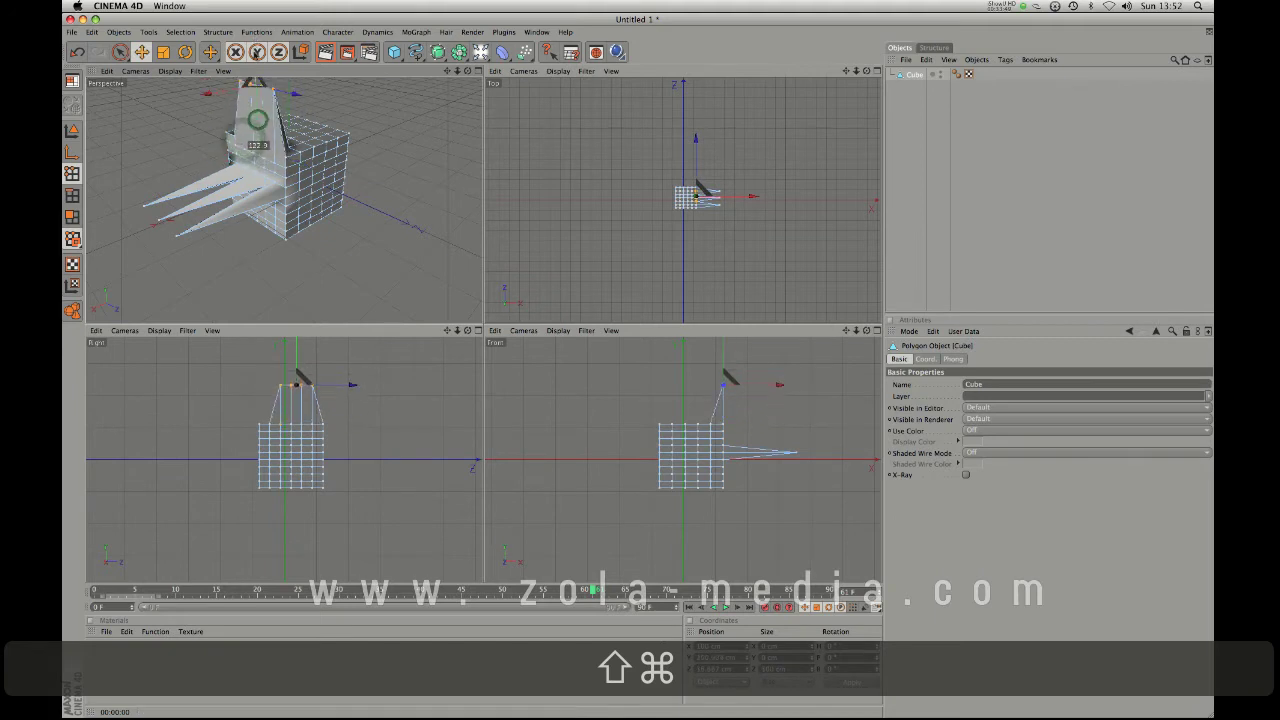
pyautogui.keyDown('shift'); pyautogui.keyDown('super'); pyautogui.moveTo(259, 121); pyautogui.dragTo(274, 218); pyautogui.keyUp('super'); pyautogui.keyUp('shift')
pyautogui.press('3')
# Undo all the point moves so the cube regains its box shape
pyautogui.press('super+z')
pyautogui.press('super+z')
pyautogui.press('super+z')
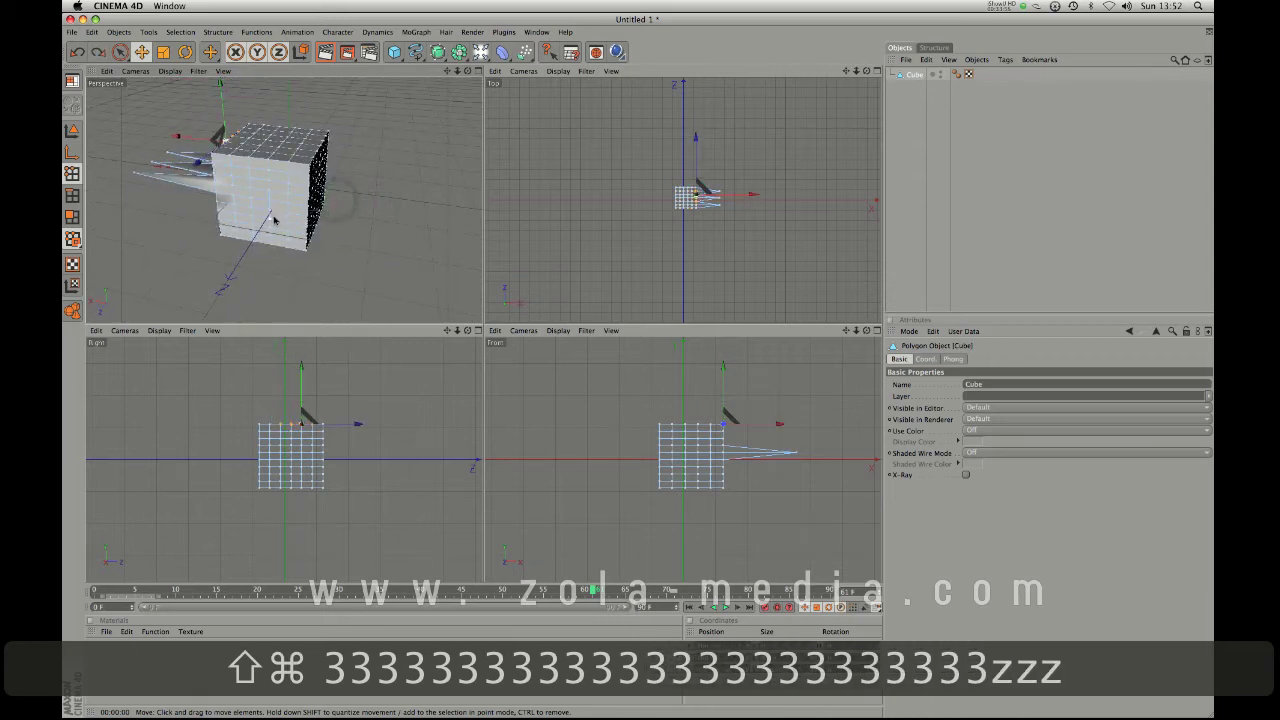
pyautogui.press('shift+super+z')
pyautogui.press('shift+super+z')
pyautogui.press('shift+super+z')
pyautogui.press('shift+super+z')
pyautogui.press('shift+super+z')
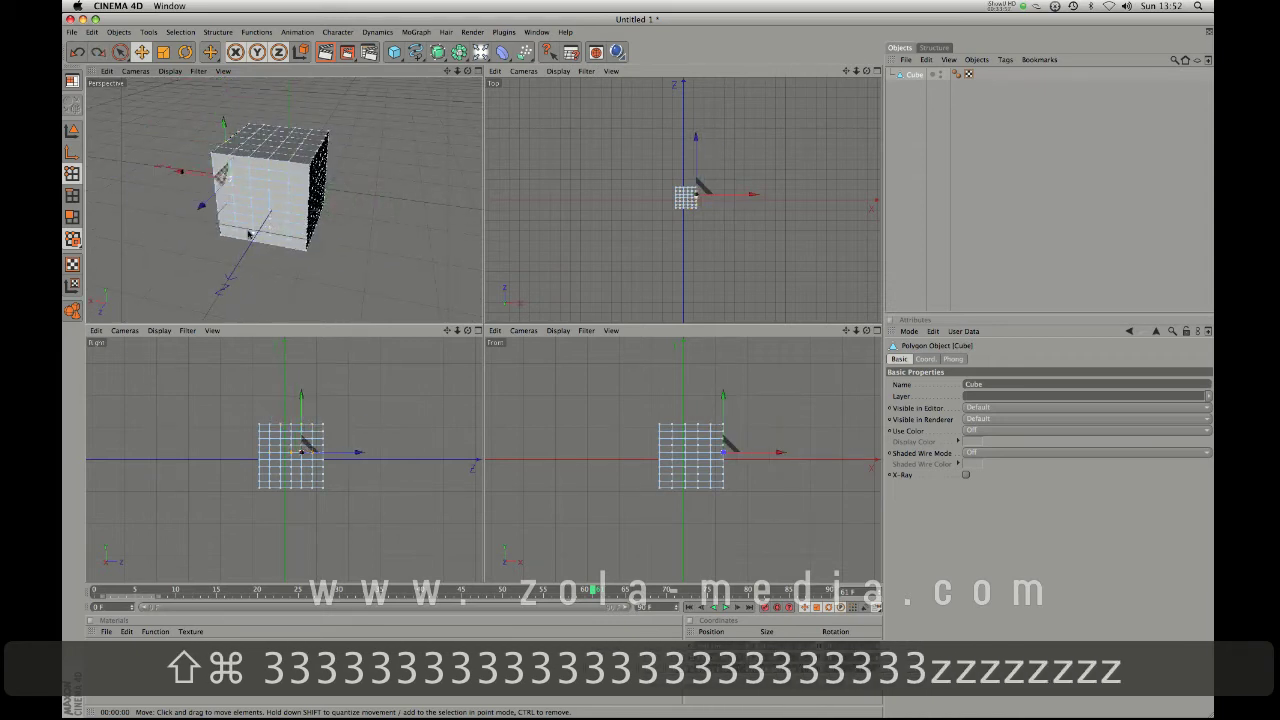
# In edge mode, use Live Selection to select the edges along the cube's +X top side and raise them along Y
pyautogui.press('3')
pyautogui.moveTo(265, 252); pyautogui.dragTo(290, 208)
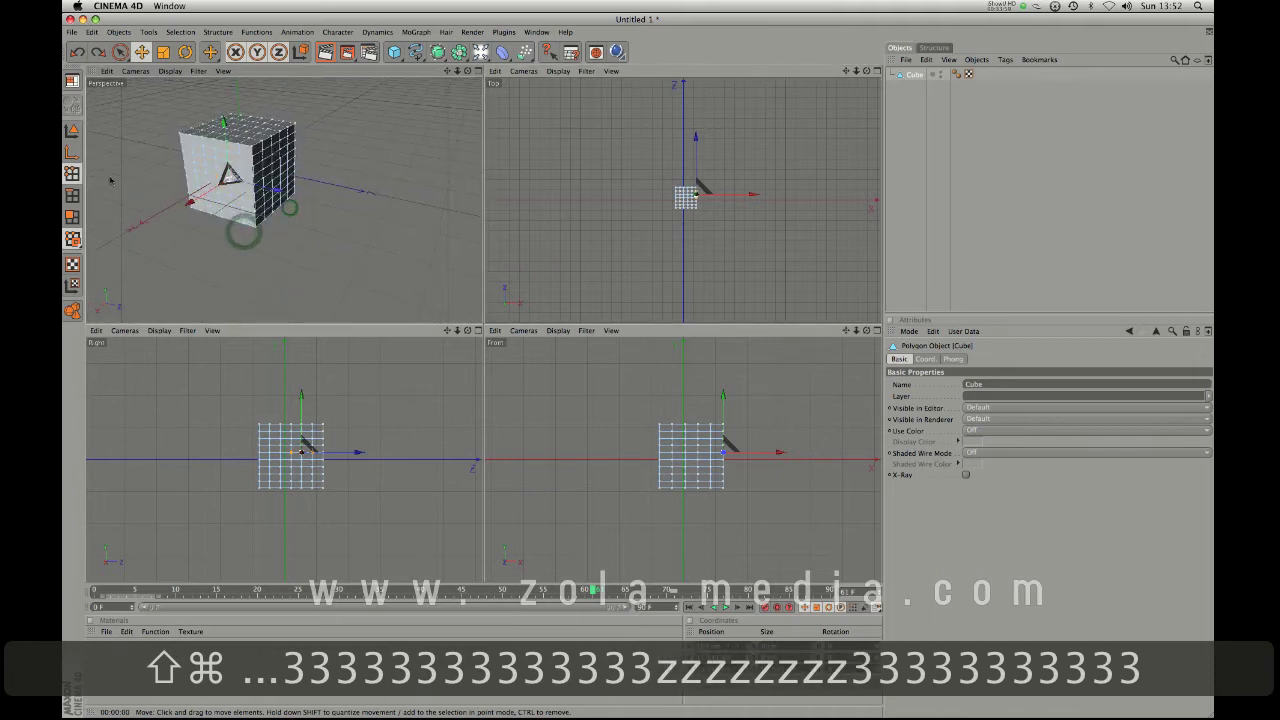
pyautogui.click(72, 195)
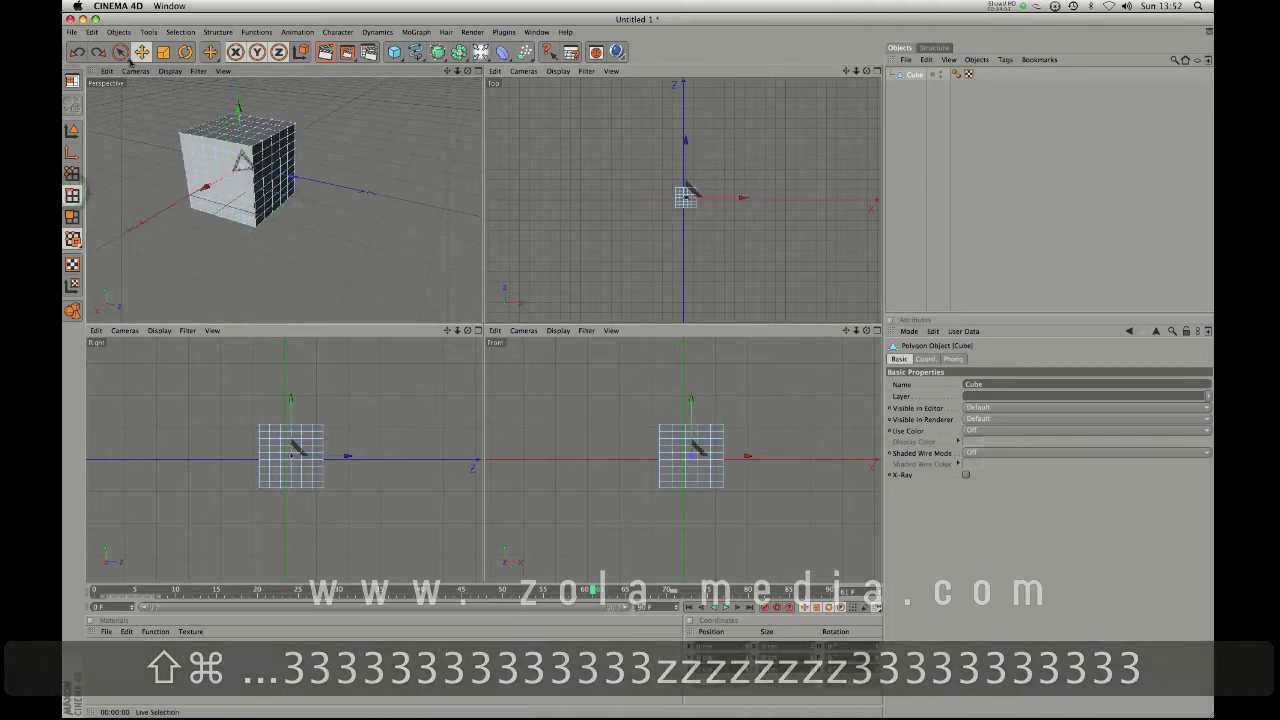
pyautogui.click(120, 52)
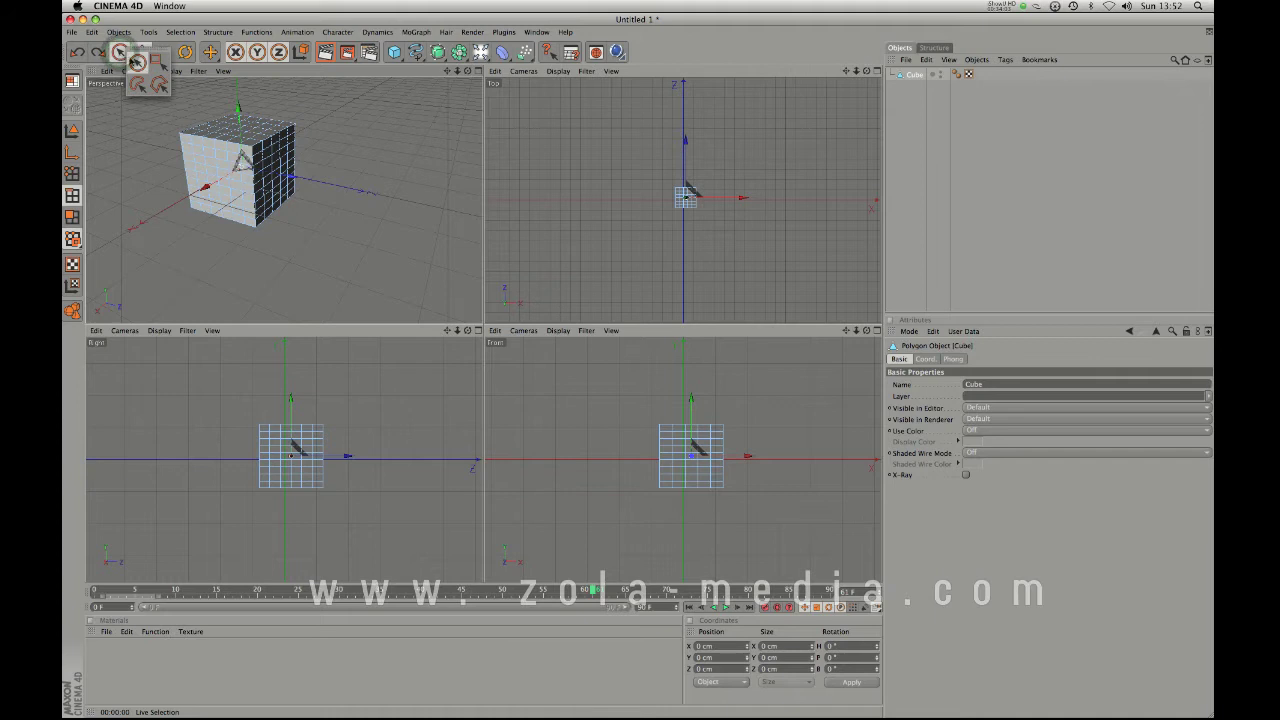
pyautogui.click(137, 62)
pyautogui.press('shift')
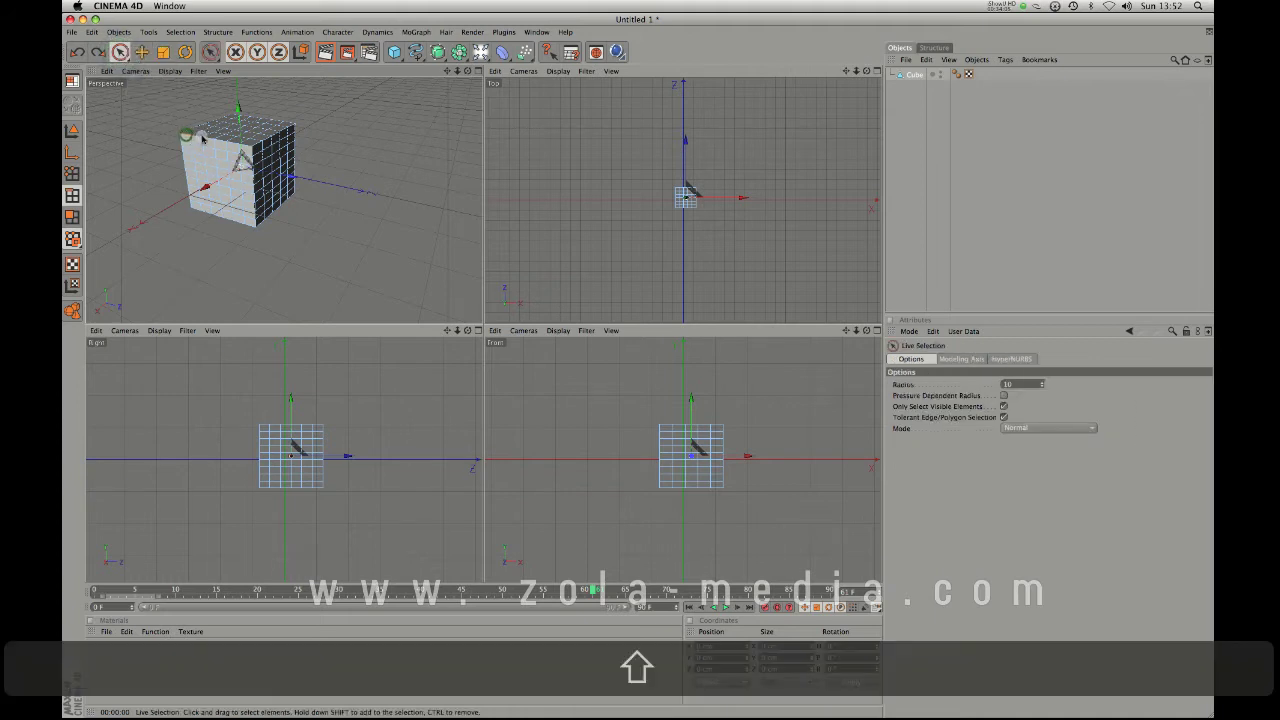
pyautogui.keyDown('shift'); pyautogui.moveTo(247, 148); pyautogui.dragTo(203, 71); pyautogui.keyUp('shift')
# Select the edges along the opposite, -X top side of the cube and raise them about 60 cm along Y
pyautogui.press('3')
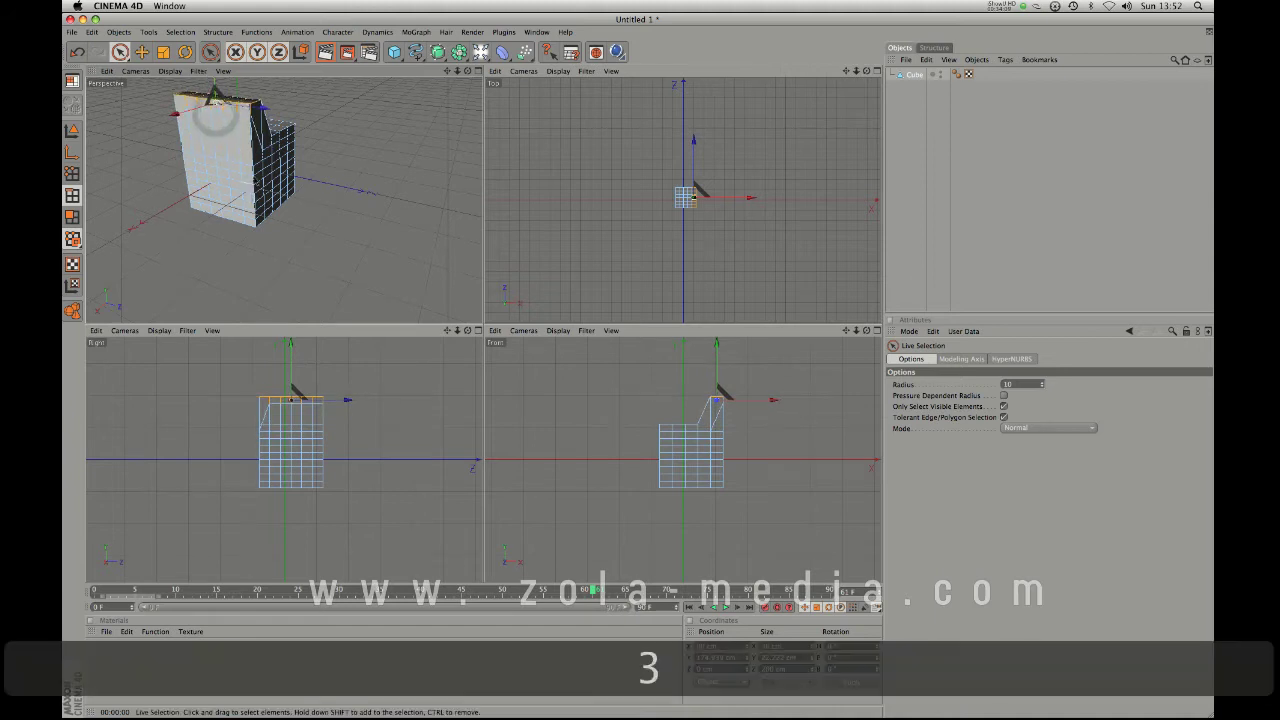
pyautogui.moveTo(215, 119); pyautogui.dragTo(120, 246)
pyautogui.moveTo(258, 175); pyautogui.dragTo(94, 187)
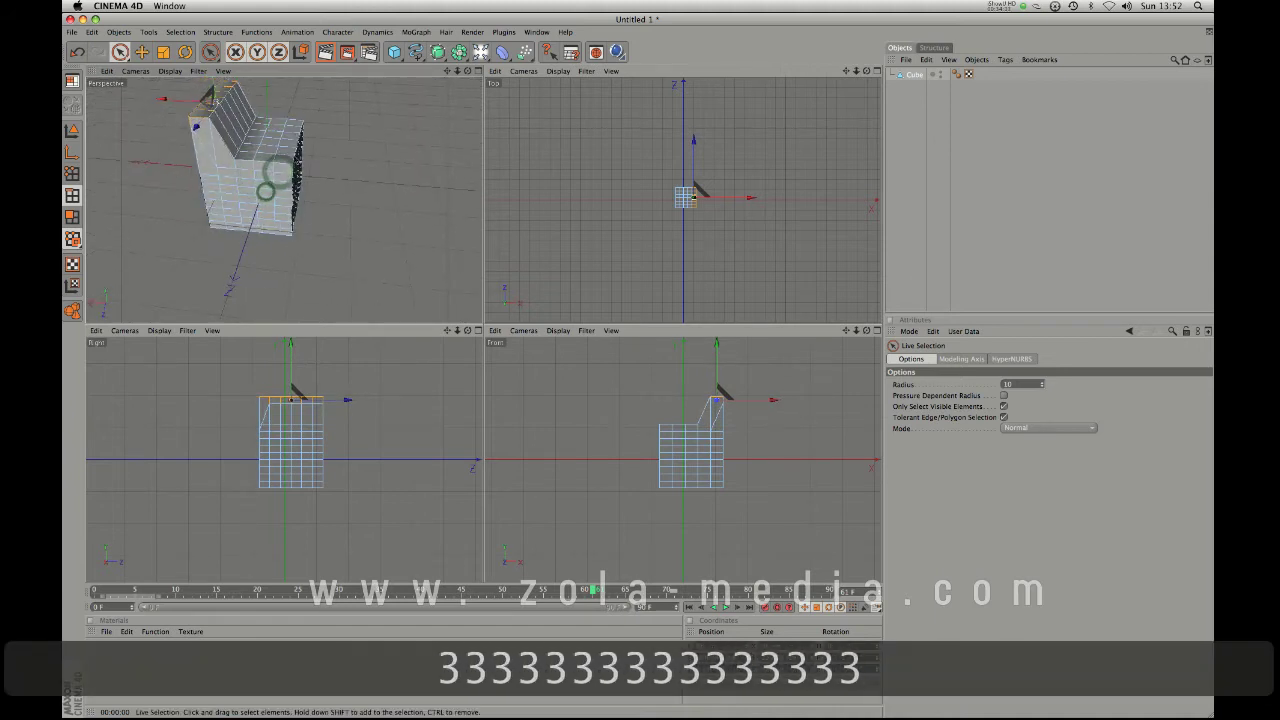
pyautogui.moveTo(265, 192)
pyautogui.keyDown('shift'); pyautogui.mouseDown()
pyautogui.moveTo(288, 157)
pyautogui.moveTo(291, 78)
pyautogui.moveTo(291, 93)
pyautogui.mouseUp(); pyautogui.keyUp('shift')
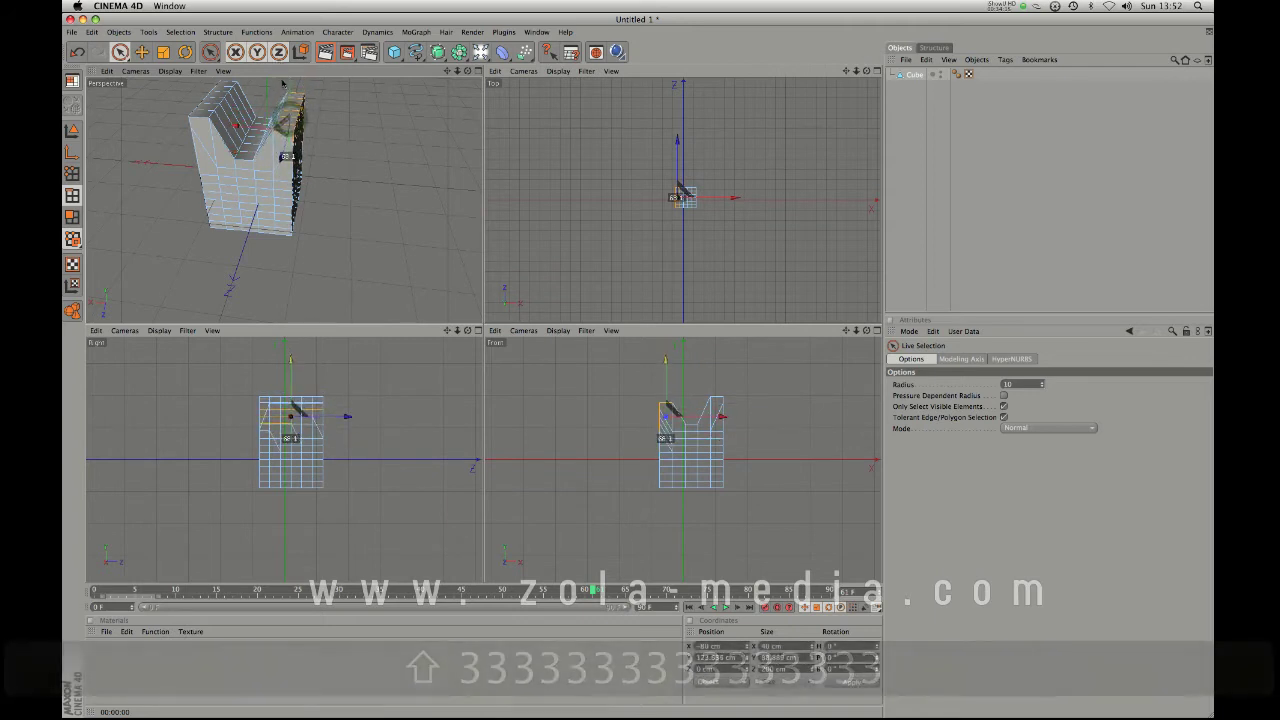
# Try selecting edges on the cube's -Z face and moving them along the Z axis, and undo the move
pyautogui.moveTo(240, 203); pyautogui.dragTo(137, 163)
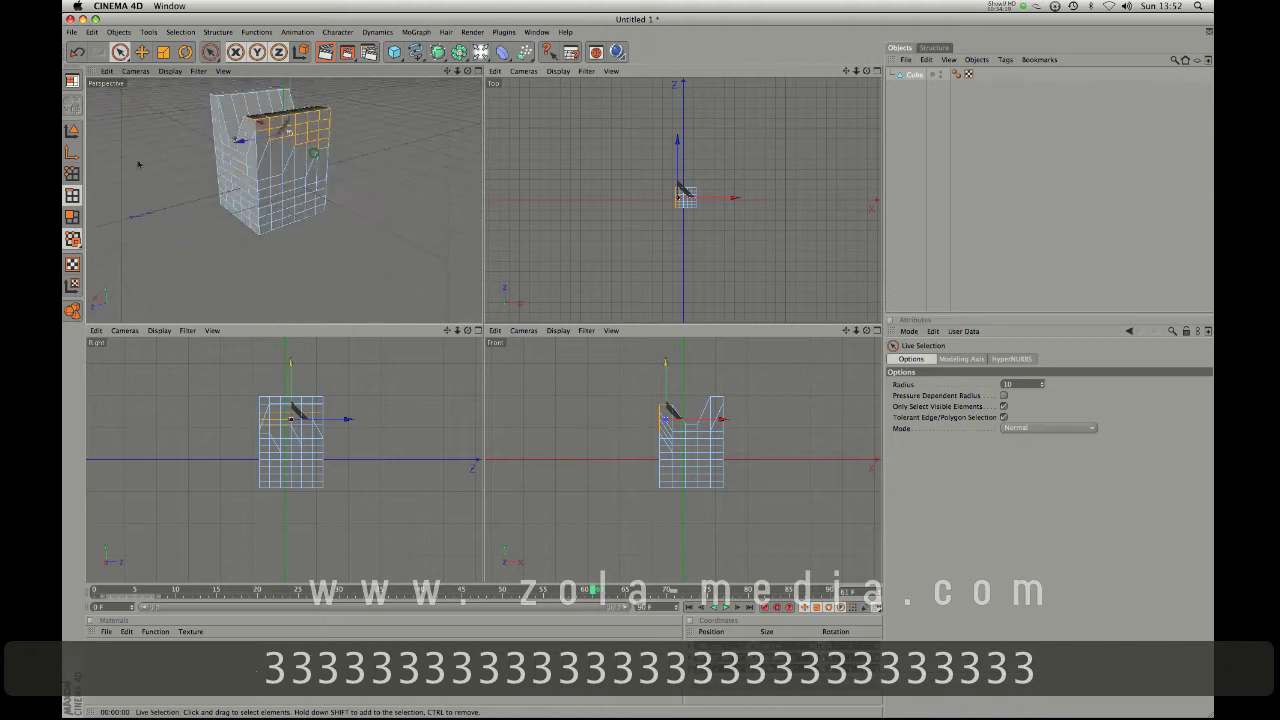
pyautogui.moveTo(313, 152); pyautogui.dragTo(215, 177)
pyautogui.moveTo(360, 147); pyautogui.dragTo(318, 174)
pyautogui.moveTo(330, 219); pyautogui.dragTo(326, 219)
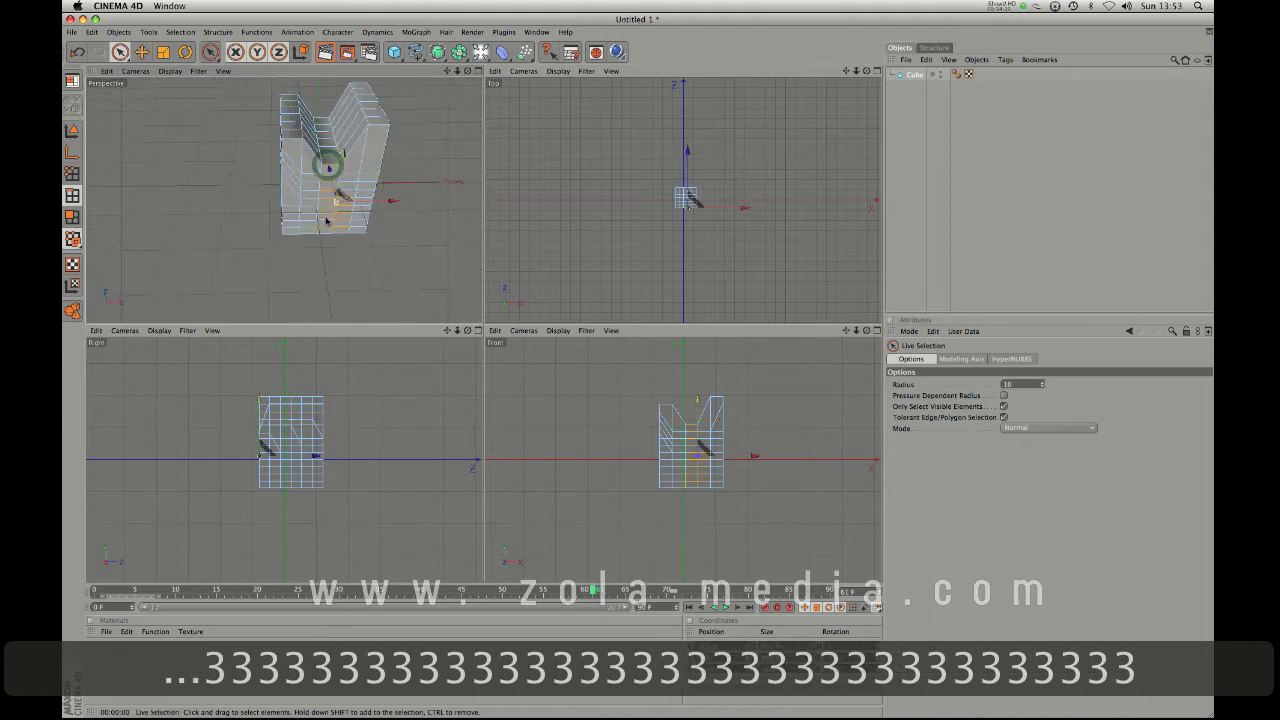
pyautogui.moveTo(327, 174)
pyautogui.mouseDown()
pyautogui.moveTo(333, 247)
pyautogui.moveTo(332, 227)
pyautogui.mouseUp()
pyautogui.press('super+z')
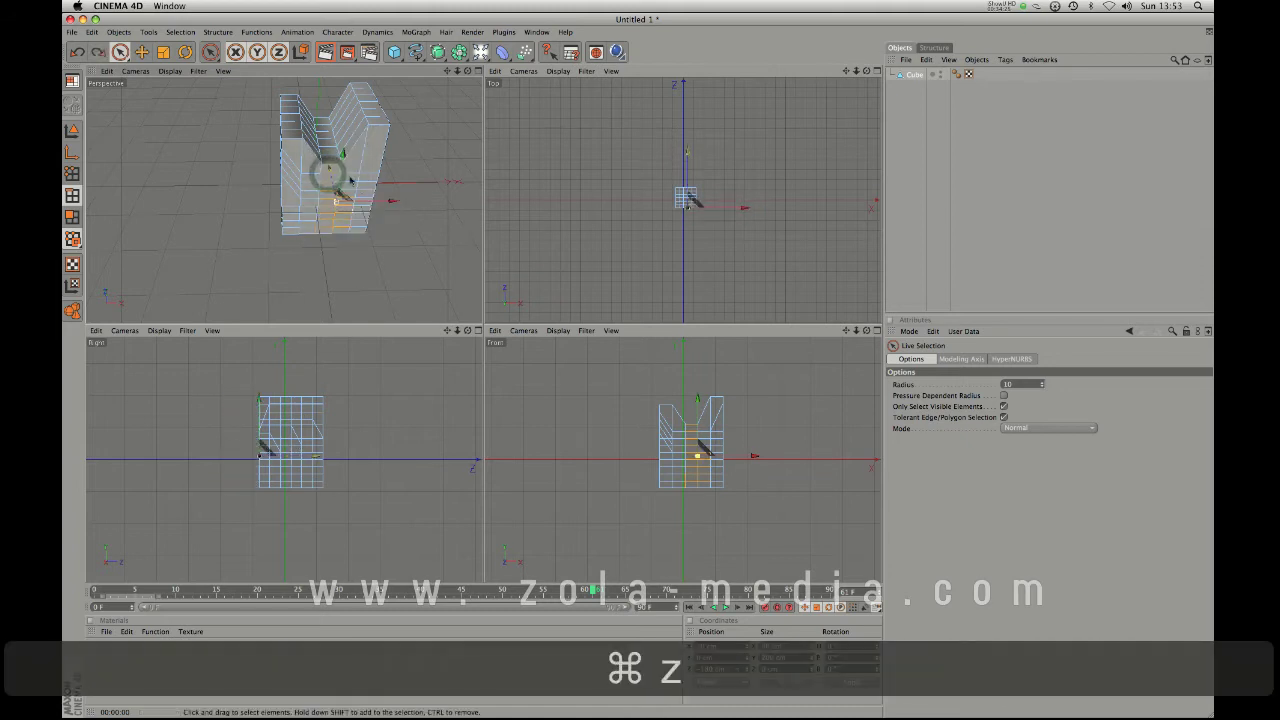
# In polygon mode, use Live Selection to select the polygons along the inner slope of the +X ridge and raise them along Y
pyautogui.click(180, 205)
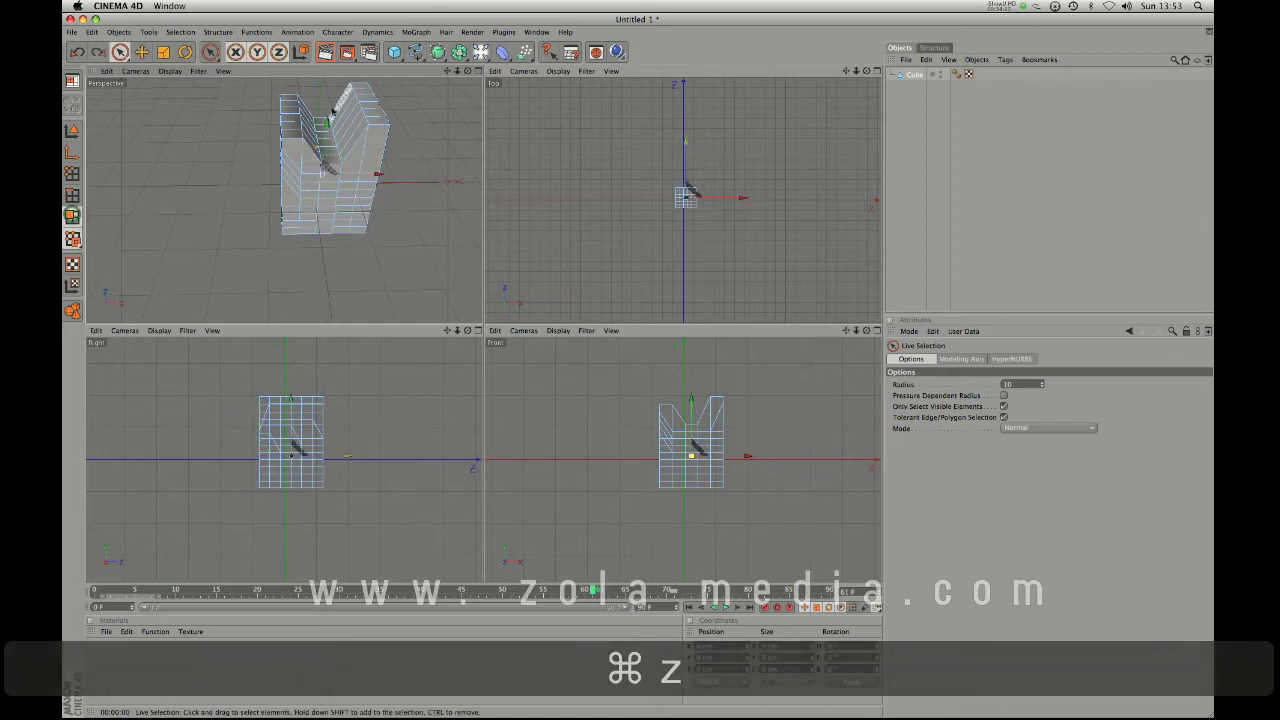
pyautogui.click(331, 152)
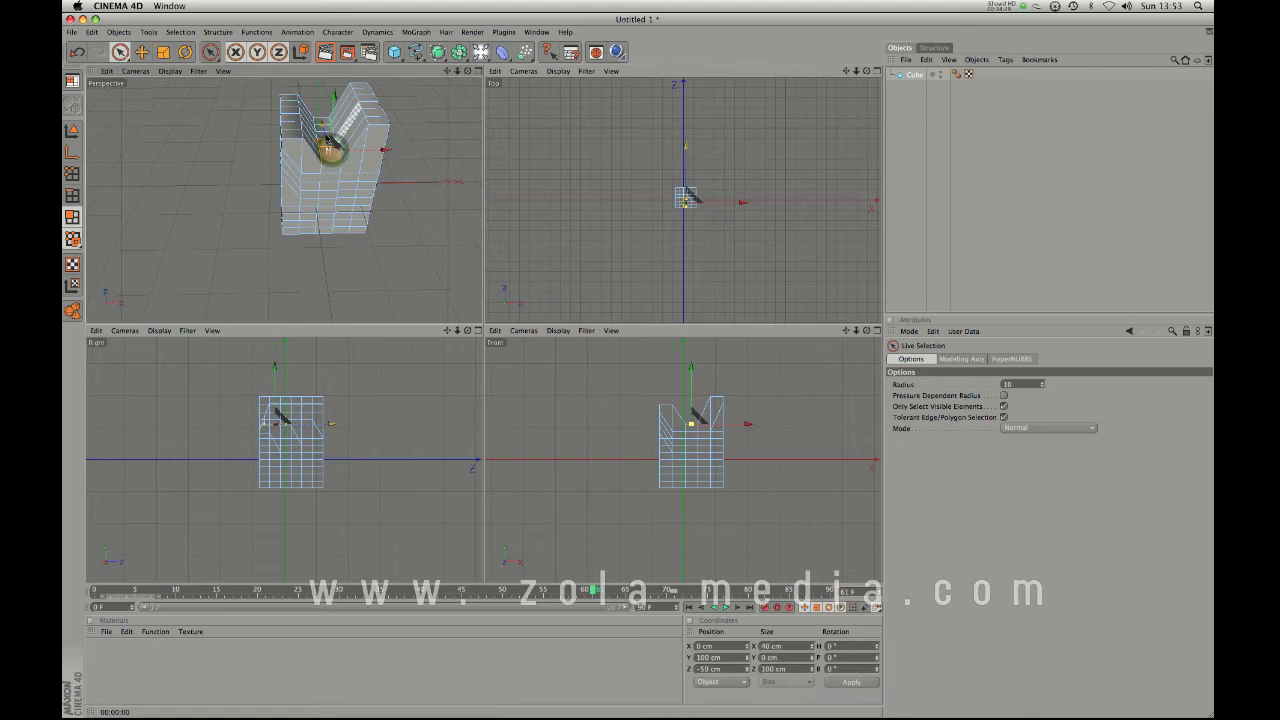
pyautogui.click(355, 135)
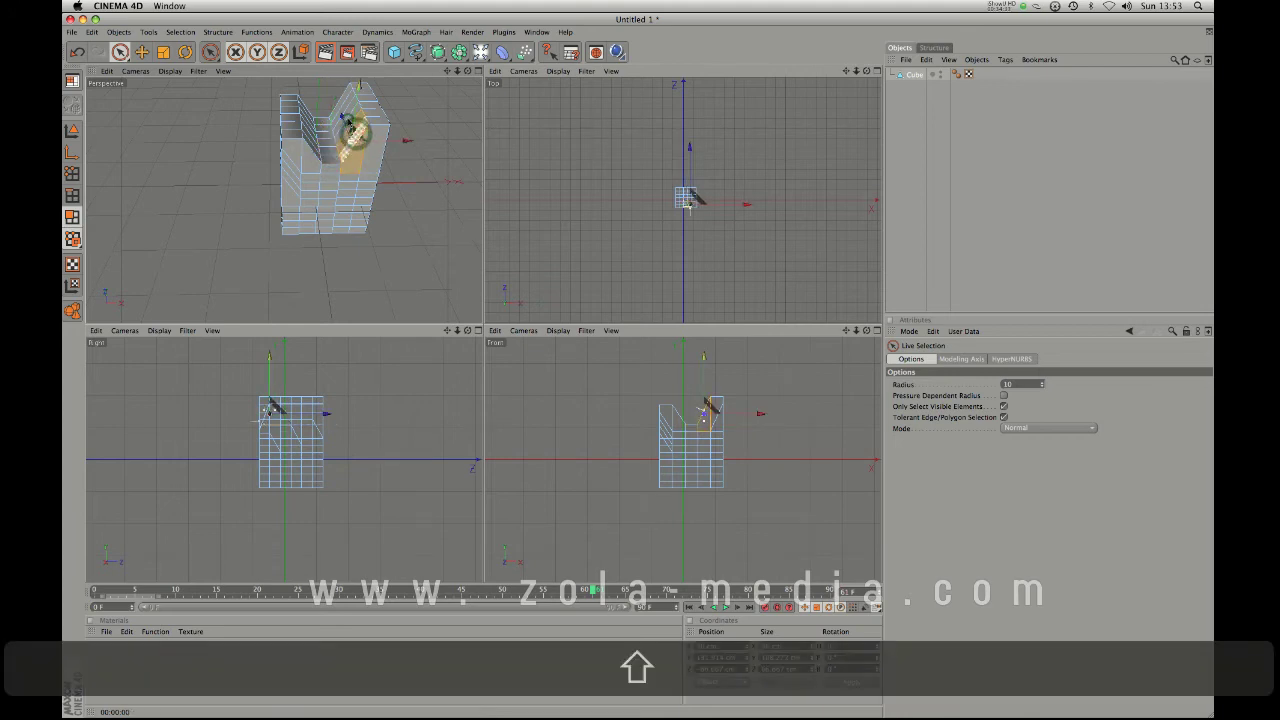
pyautogui.keyDown('shift'); pyautogui.click(347, 119); pyautogui.keyUp('shift')
pyautogui.keyDown('shift'); pyautogui.click(342, 104); pyautogui.keyUp('shift')
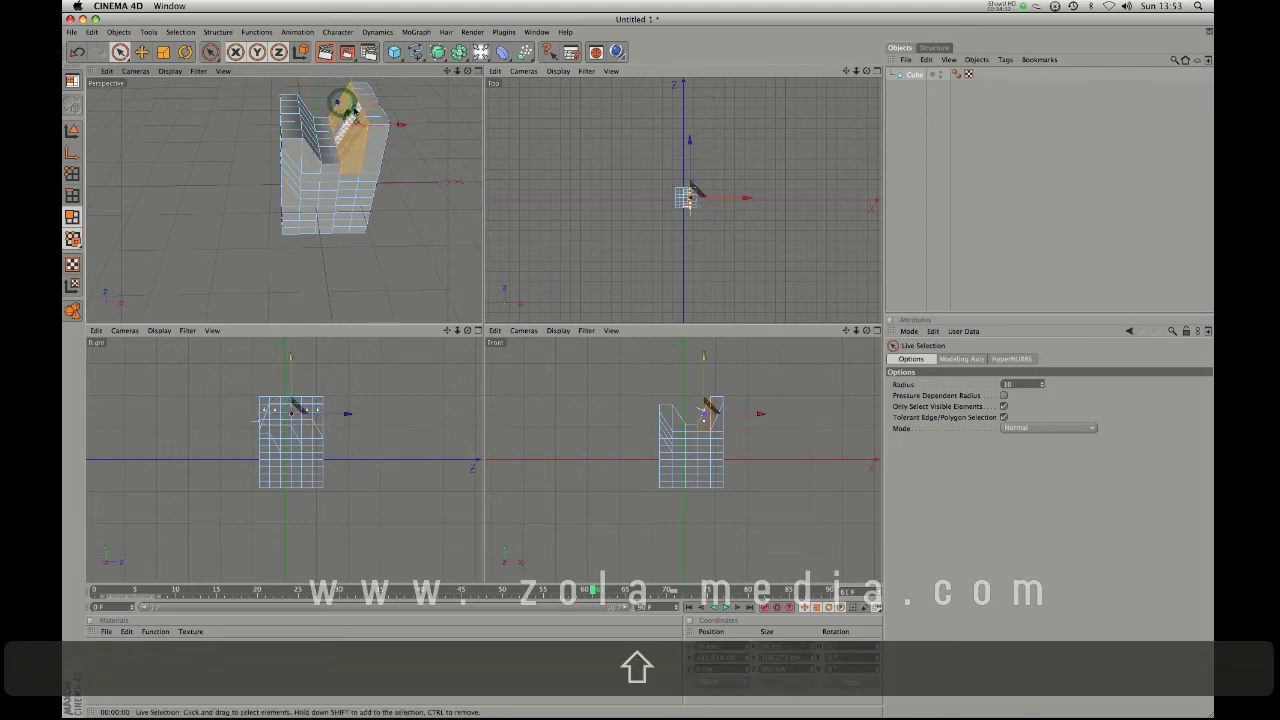
pyautogui.keyDown('shift'); pyautogui.click(358, 116); pyautogui.keyUp('shift')
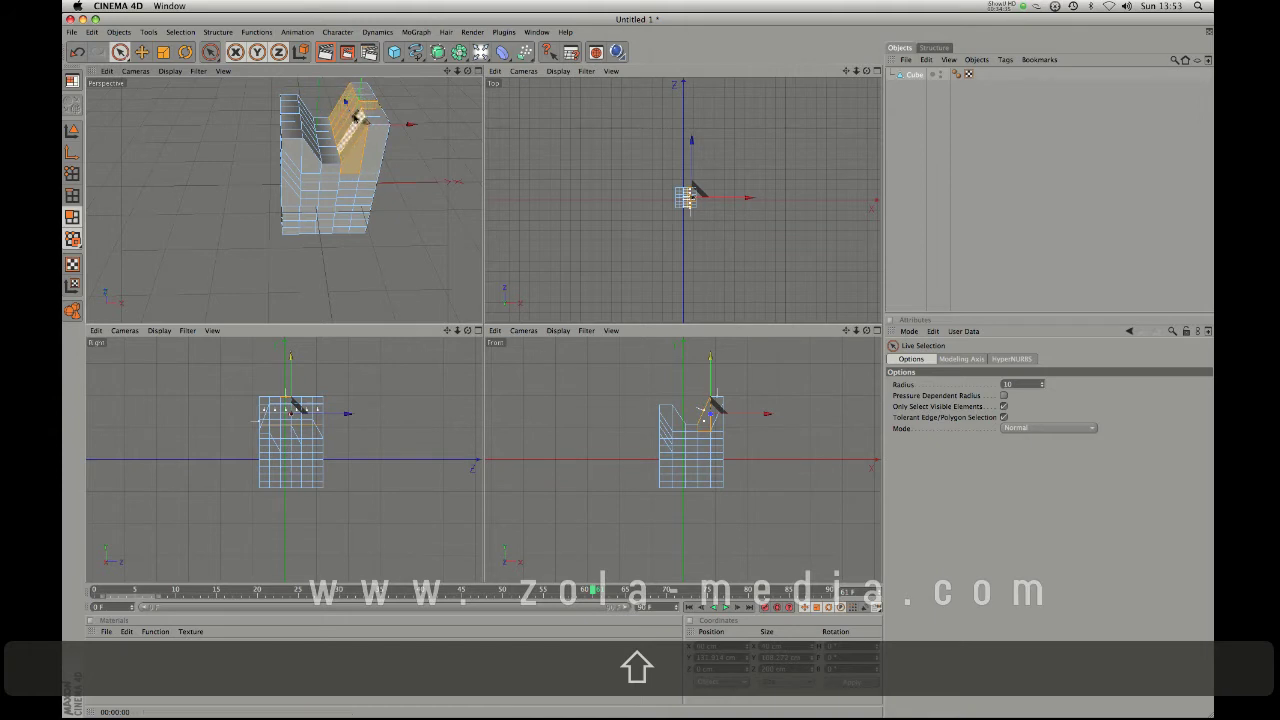
pyautogui.moveTo(359, 102); pyautogui.dragTo(360, 84)
# Select the strip of polygons on top of the -X ridge and bevel it with about 4.3 cm extrusion and inner offset
pyautogui.press('3')
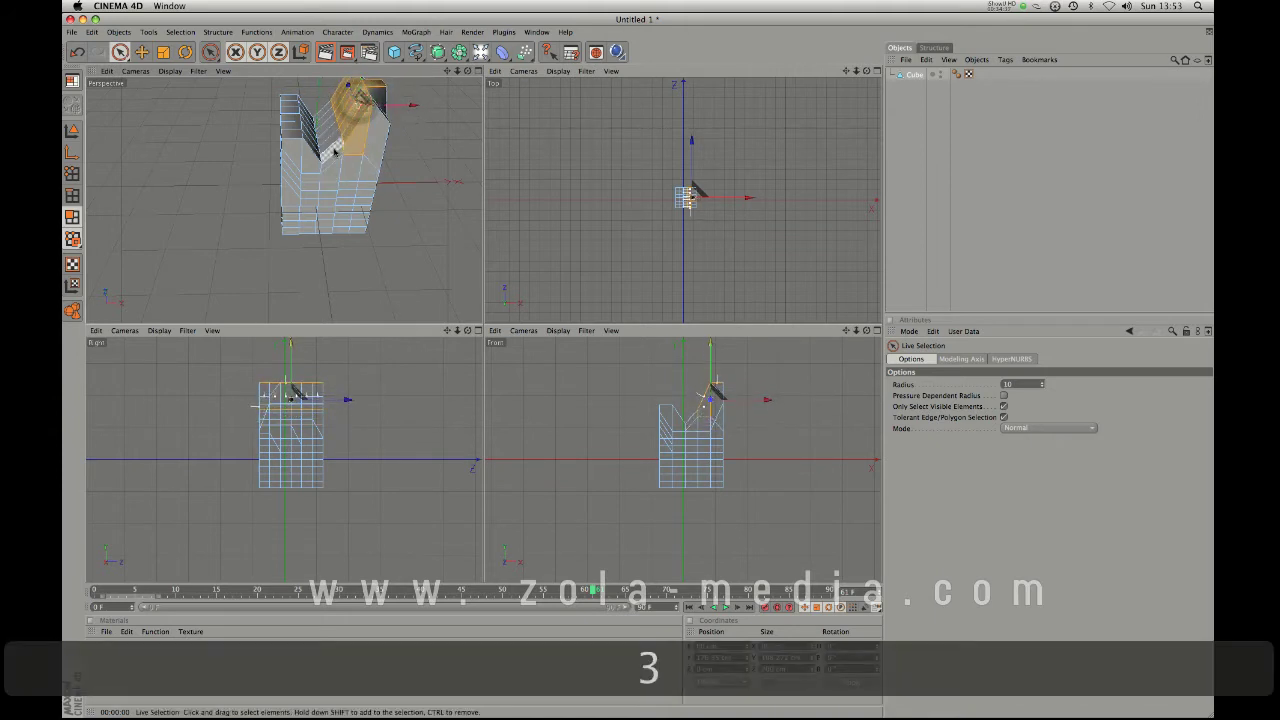
pyautogui.moveTo(335, 152); pyautogui.dragTo(362, 226)
pyautogui.press('2')
pyautogui.press('1')
pyautogui.click(364, 224)
pyautogui.click(266, 188)
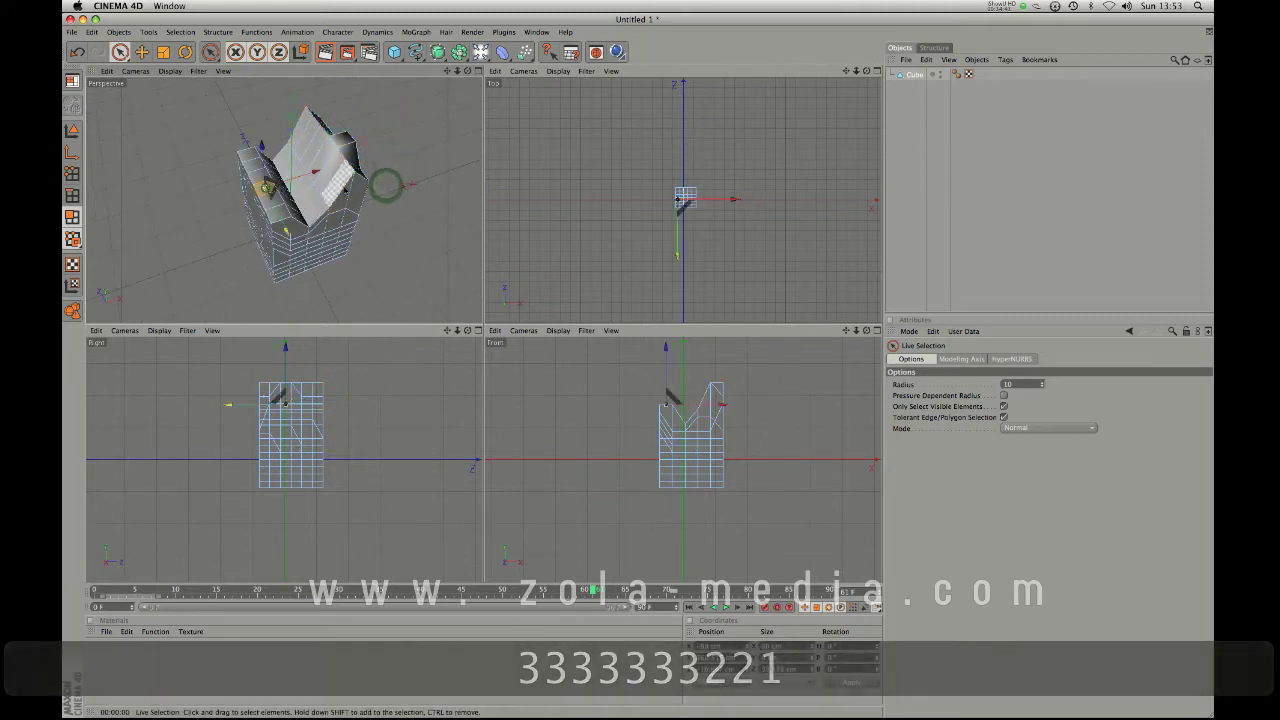
pyautogui.click(270, 197)
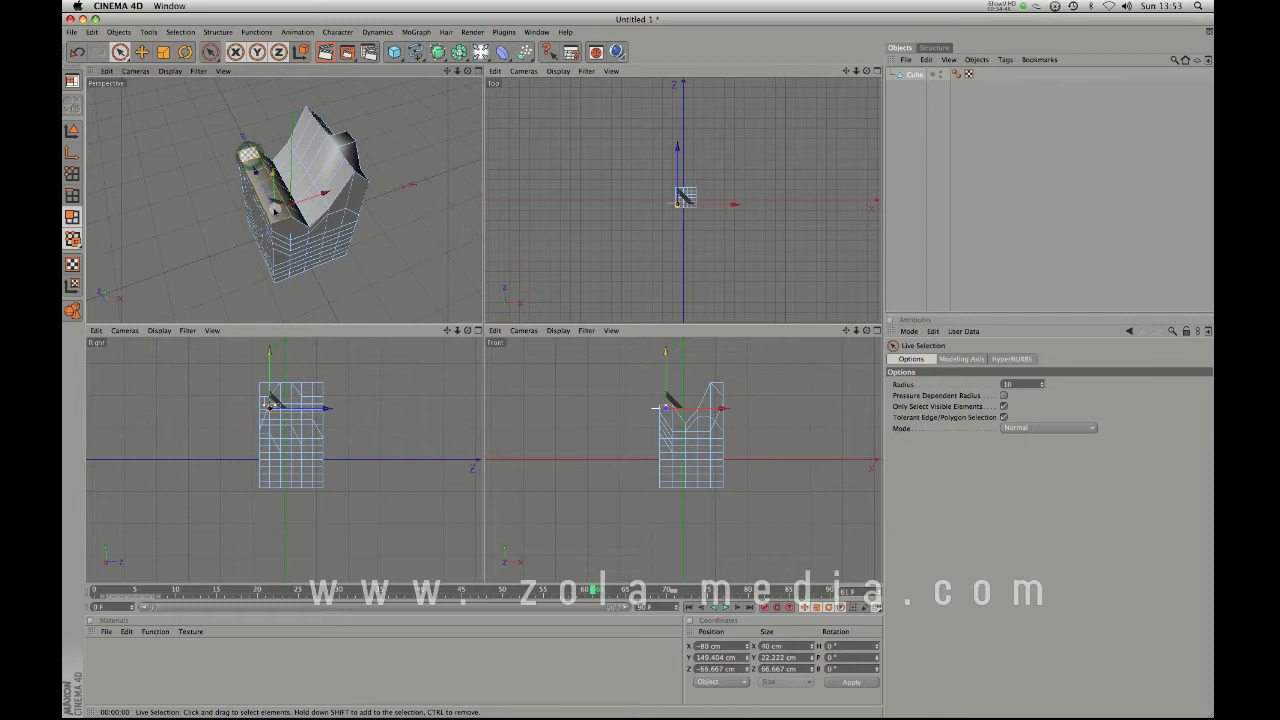
pyautogui.click(262, 170)
pyautogui.click(216, 31)
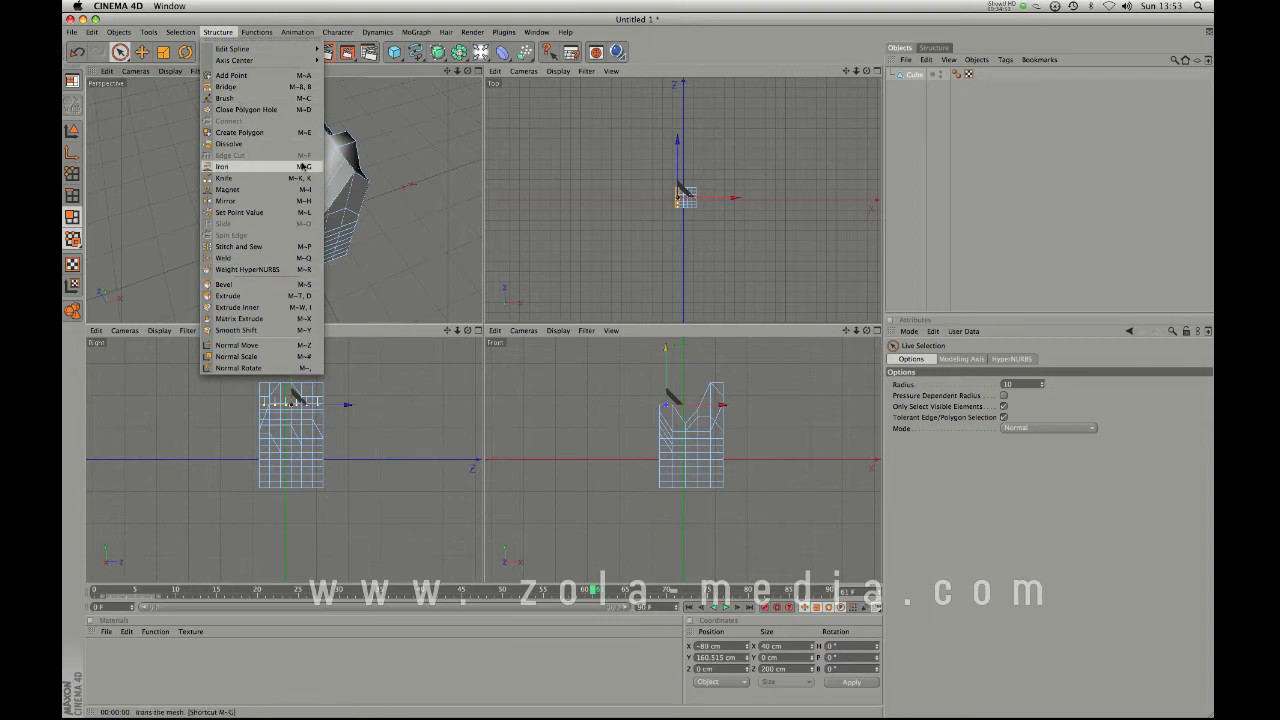
pyautogui.click(270, 287)
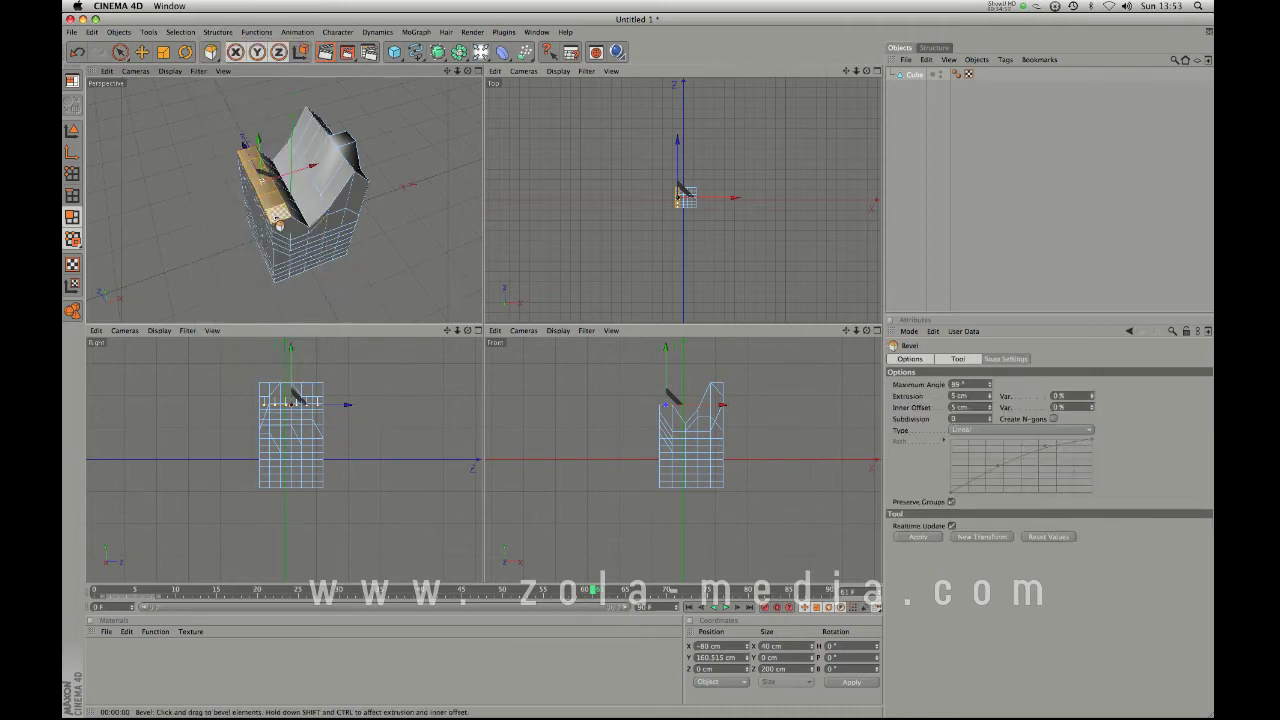
pyautogui.moveTo(279, 226)
pyautogui.mouseDown()
pyautogui.moveTo(271, 250)
pyautogui.moveTo(285, 240)
pyautogui.mouseUp()
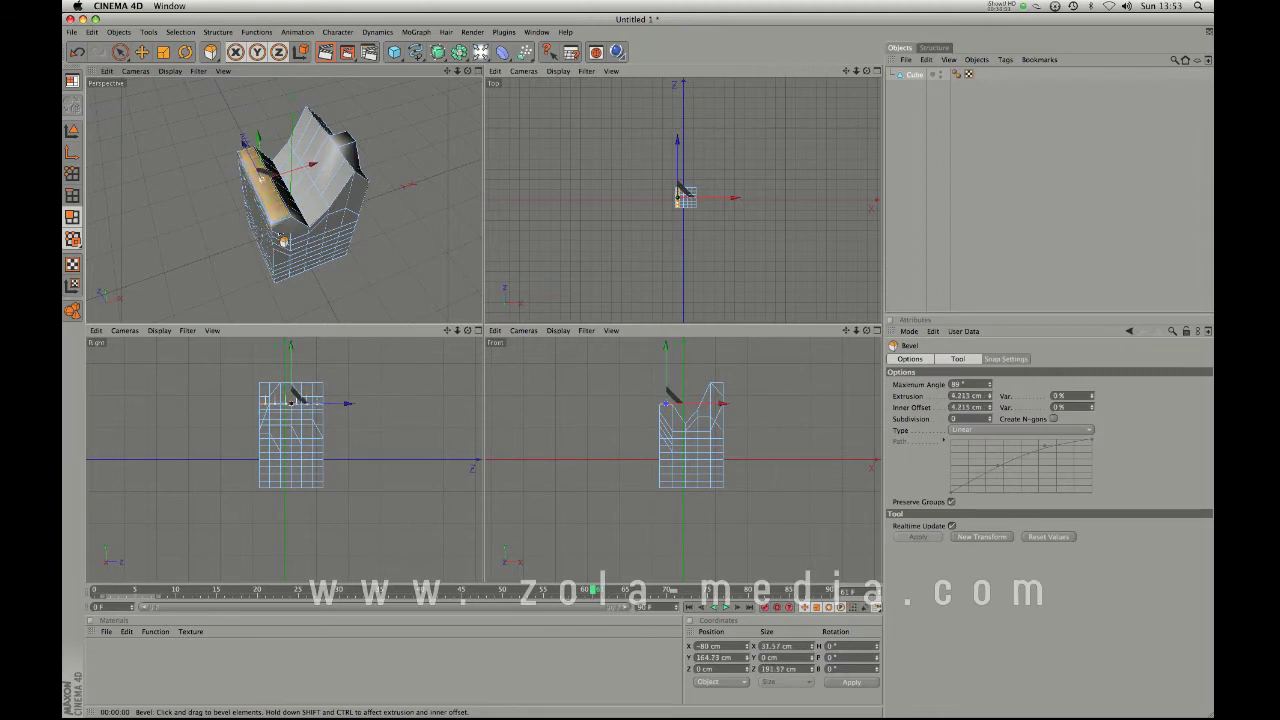
# Extrude the selected -X top polygons upward into a tall wall, and undo the last extrusion change
pyautogui.click(217, 31)
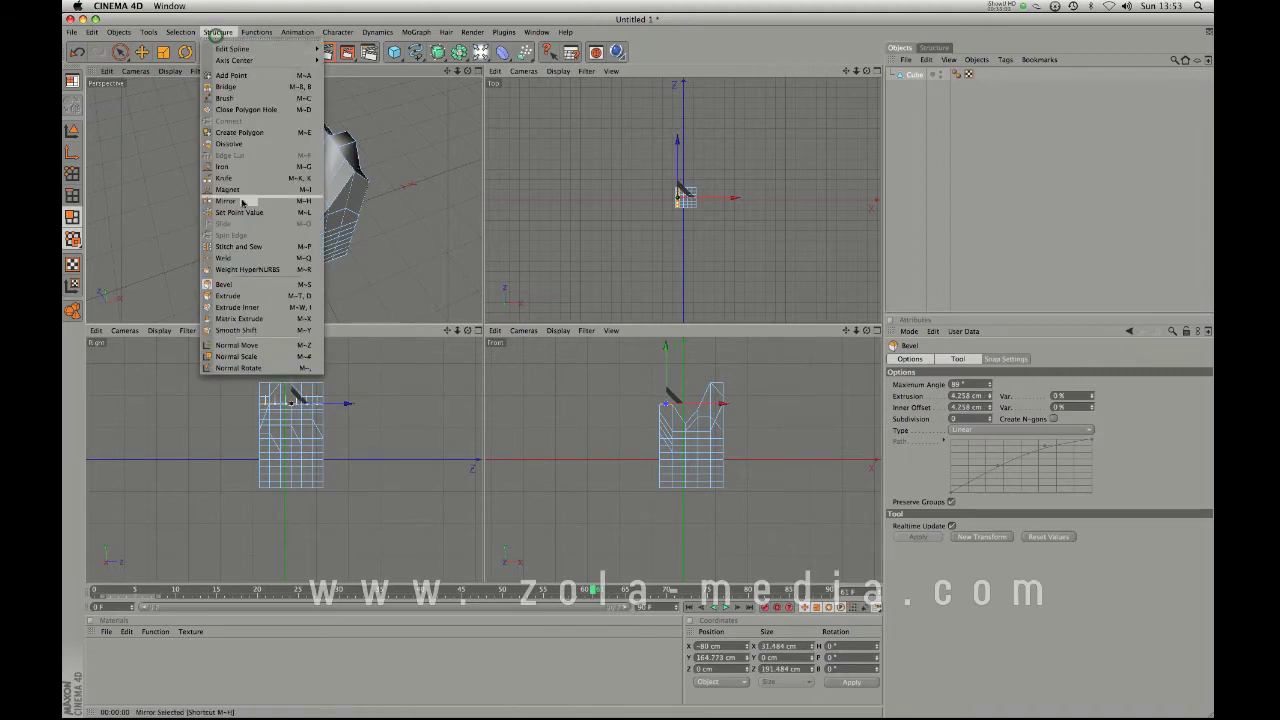
pyautogui.click(245, 290)
pyautogui.moveTo(283, 221); pyautogui.dragTo(402, 134)
pyautogui.moveTo(396, 201); pyautogui.dragTo(508, 186)
pyautogui.press('3')
pyautogui.moveTo(374, 201); pyautogui.dragTo(206, 240)
pyautogui.press('3')
pyautogui.press('3')
pyautogui.press('2')
pyautogui.press('super+z')
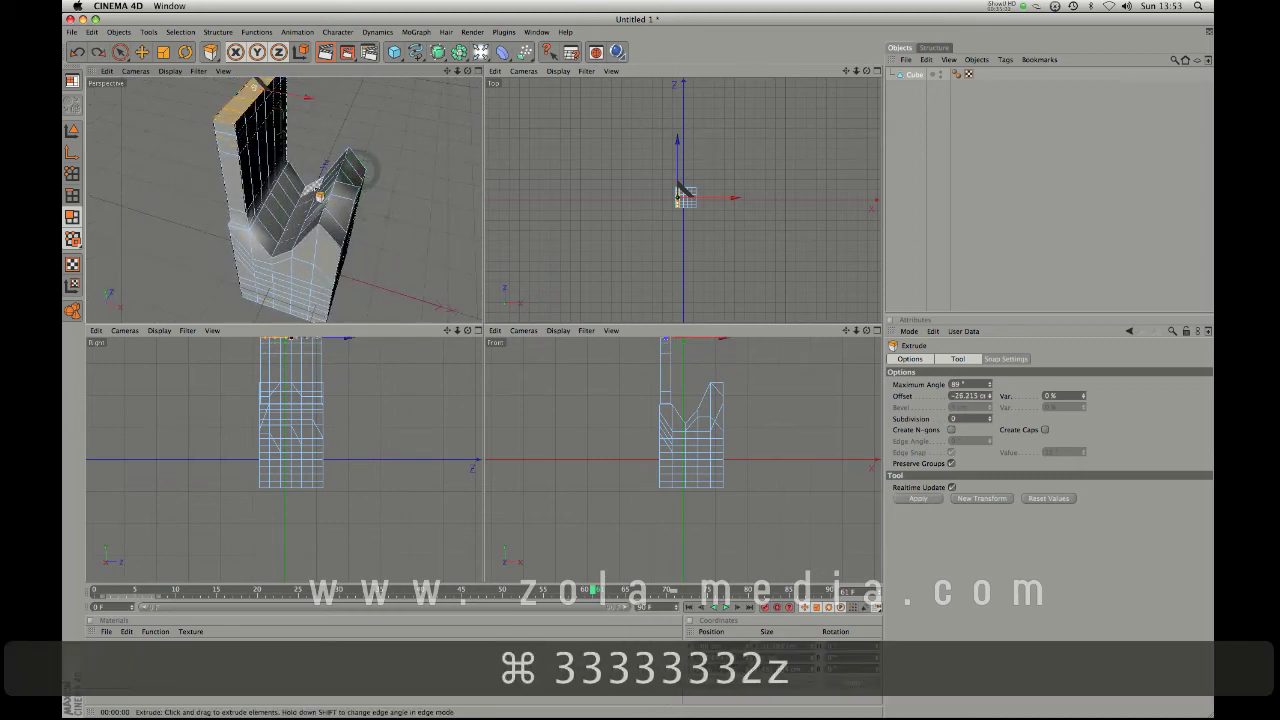
# Clear the selection, extrude all polygons of the mesh outward by about 12.8 cm, and deselect everything
pyautogui.press('1')
pyautogui.moveTo(315, 240); pyautogui.dragTo(331, 143)
pyautogui.press('1')
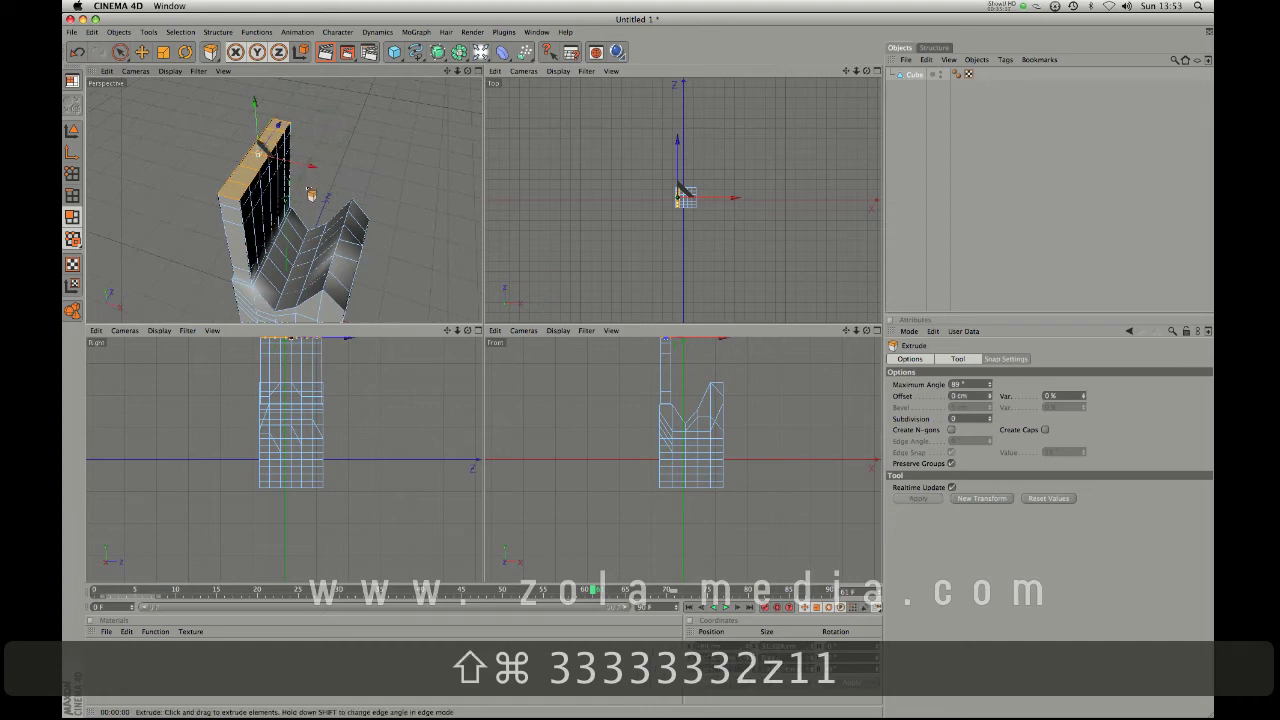
pyautogui.press('super+shift+a')
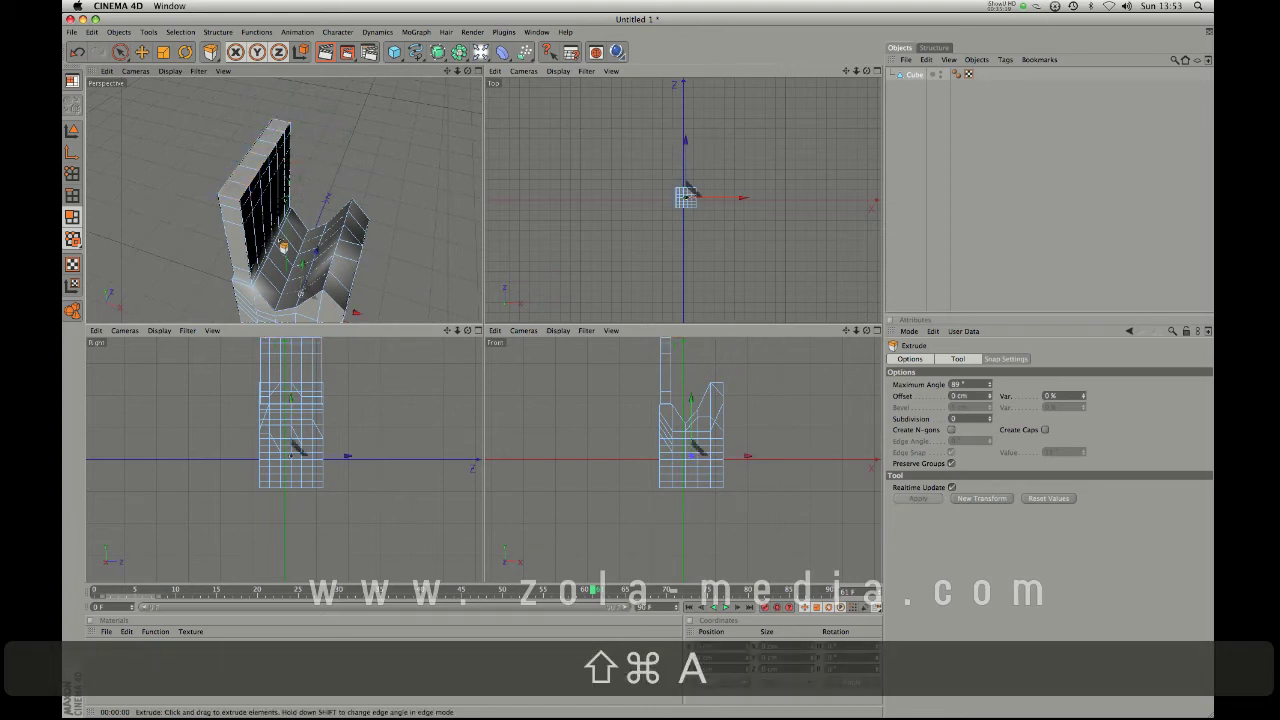
pyautogui.moveTo(253, 186); pyautogui.dragTo(255, 184)
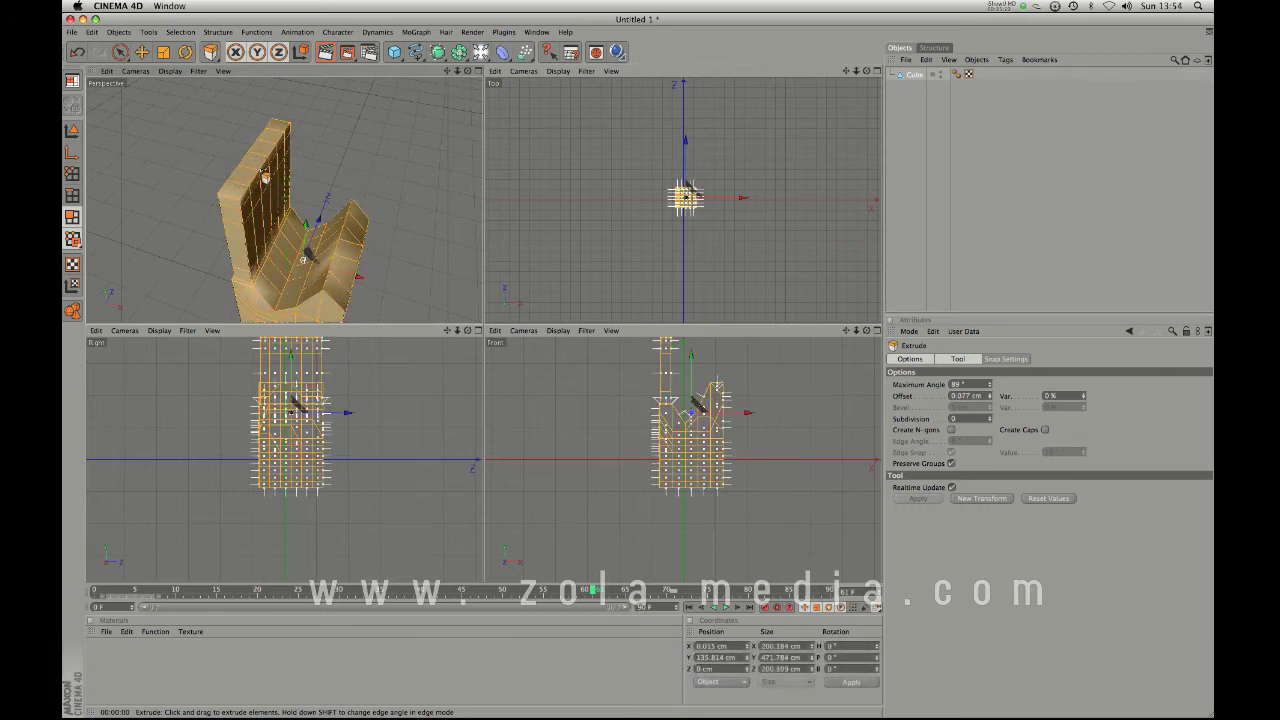
pyautogui.moveTo(267, 190); pyautogui.dragTo(533, 118)
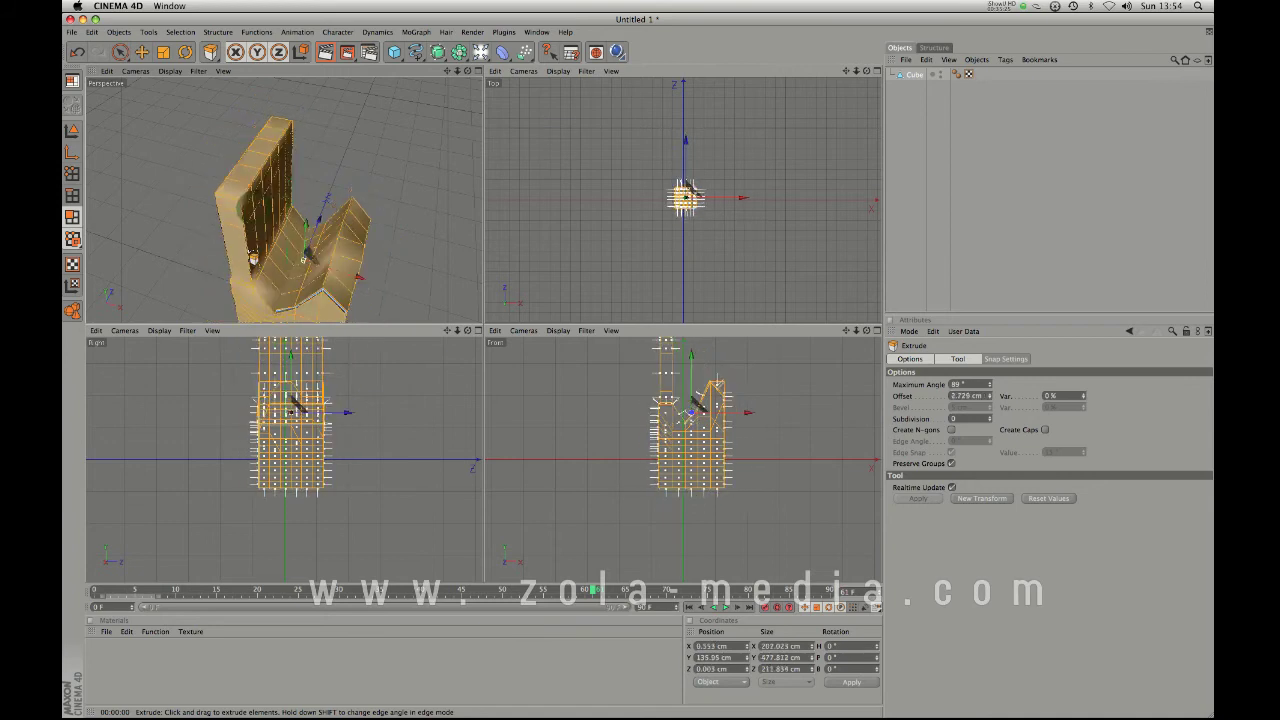
pyautogui.moveTo(253, 258); pyautogui.dragTo(360, 240)
pyautogui.press('shift+super+a')
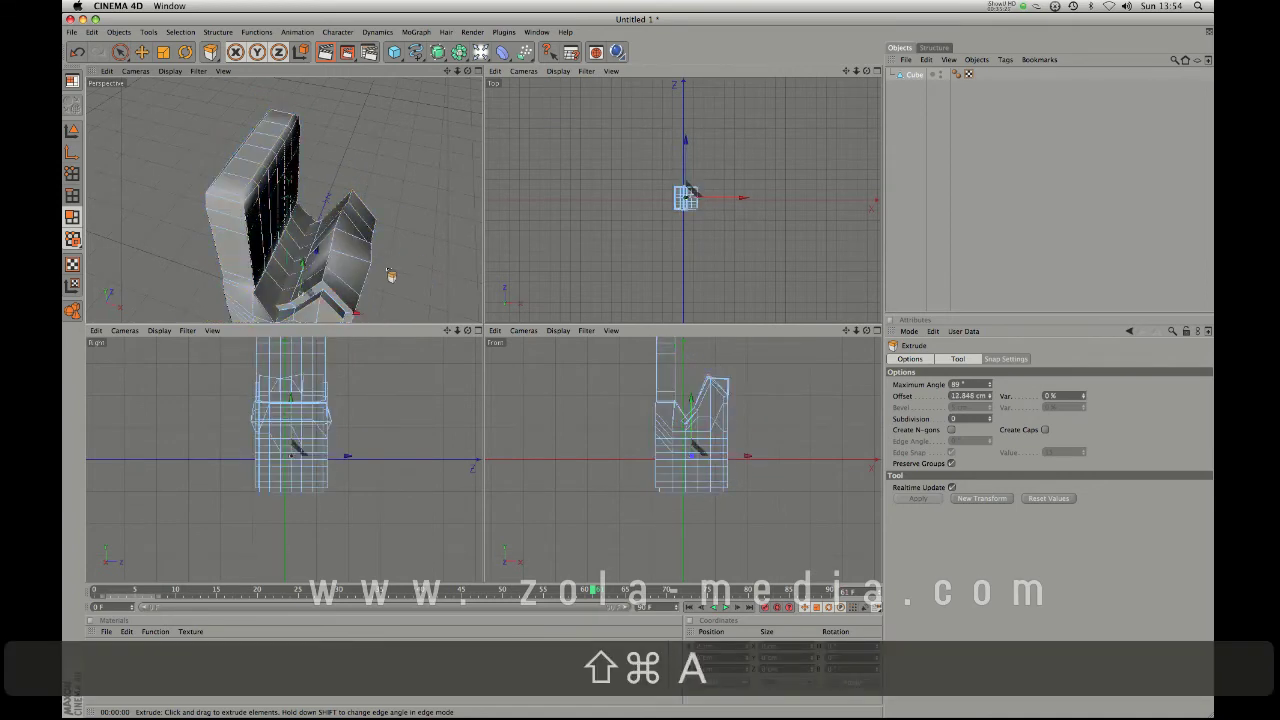
# Try extruding the whole mesh again with a negative offset of about 12.6 cm, and undo the extrusion
pyautogui.press('1')
pyautogui.moveTo(375, 313); pyautogui.dragTo(575, 160)
pyautogui.press('3')
pyautogui.press('super+z')
pyautogui.press('3')
pyautogui.moveTo(360, 215); pyautogui.dragTo(364, 179)
pyautogui.press('2')
pyautogui.press('2')
pyautogui.press('2')
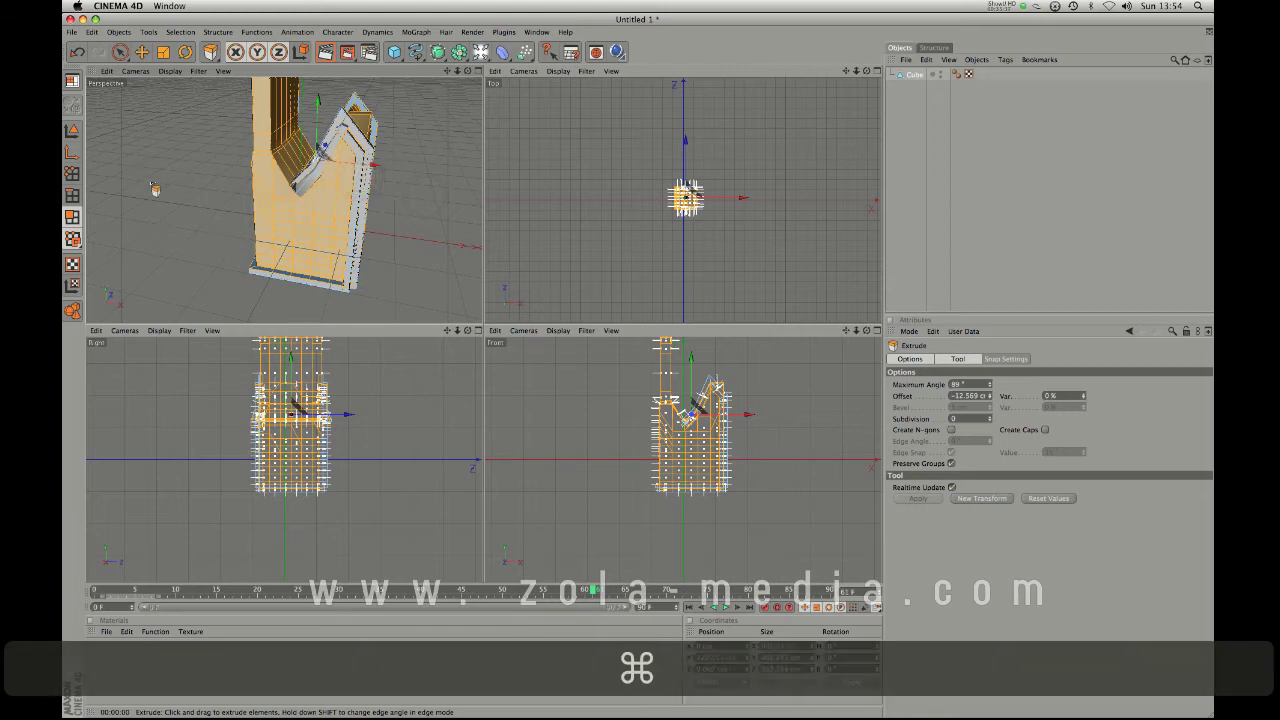
pyautogui.press('super+z')
# Switch to object axis mode and move the cube's axis outside the mesh to about 221 cm along X
pyautogui.click(72, 130)
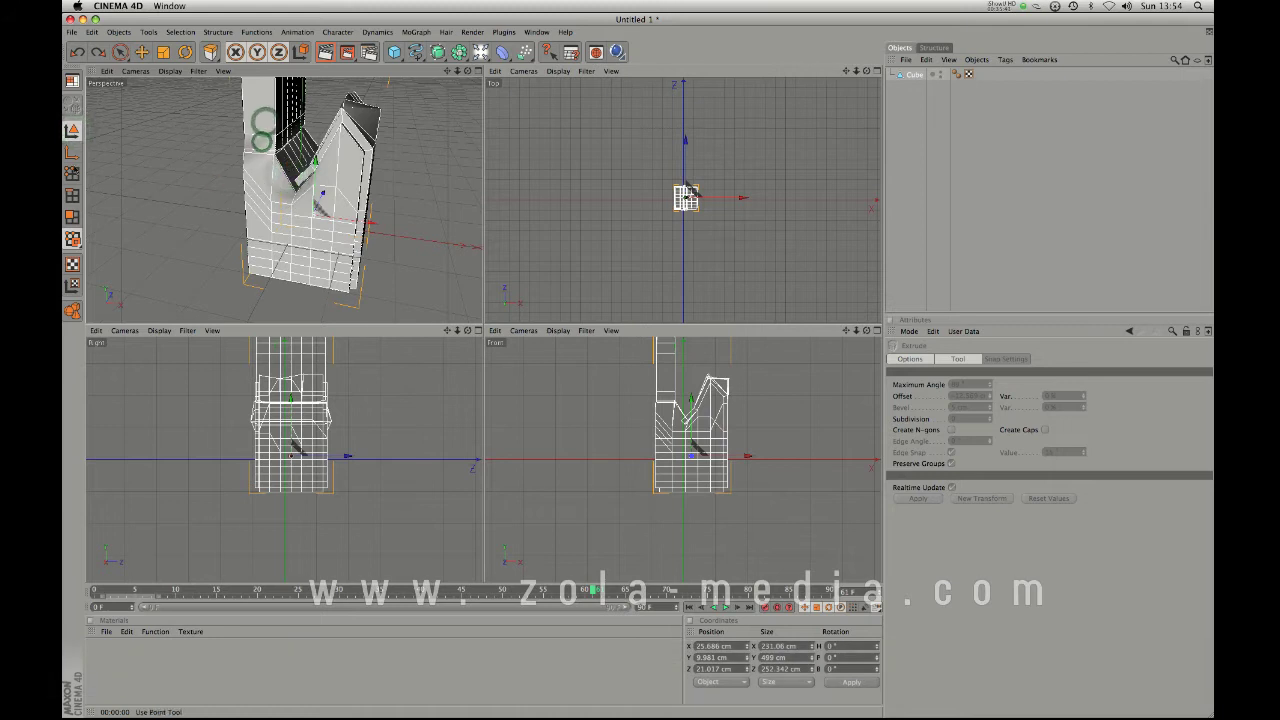
pyautogui.click(72, 173)
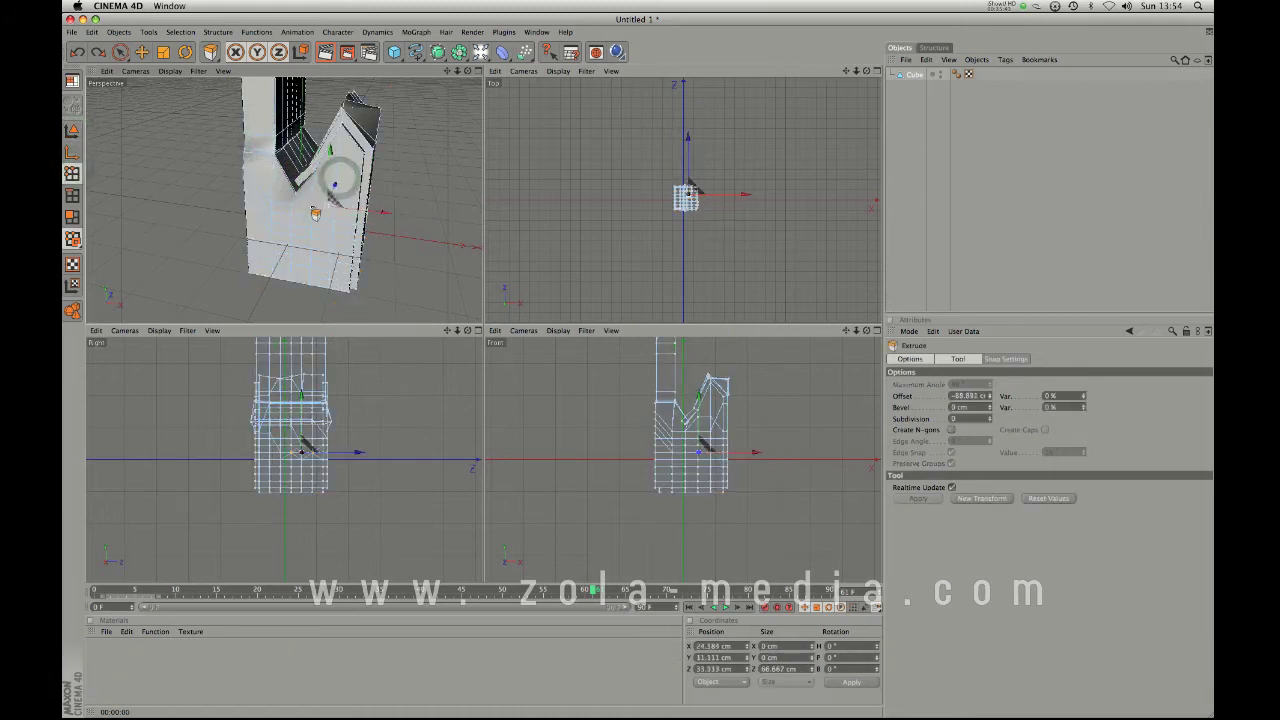
pyautogui.click(72, 130)
pyautogui.click(72, 152)
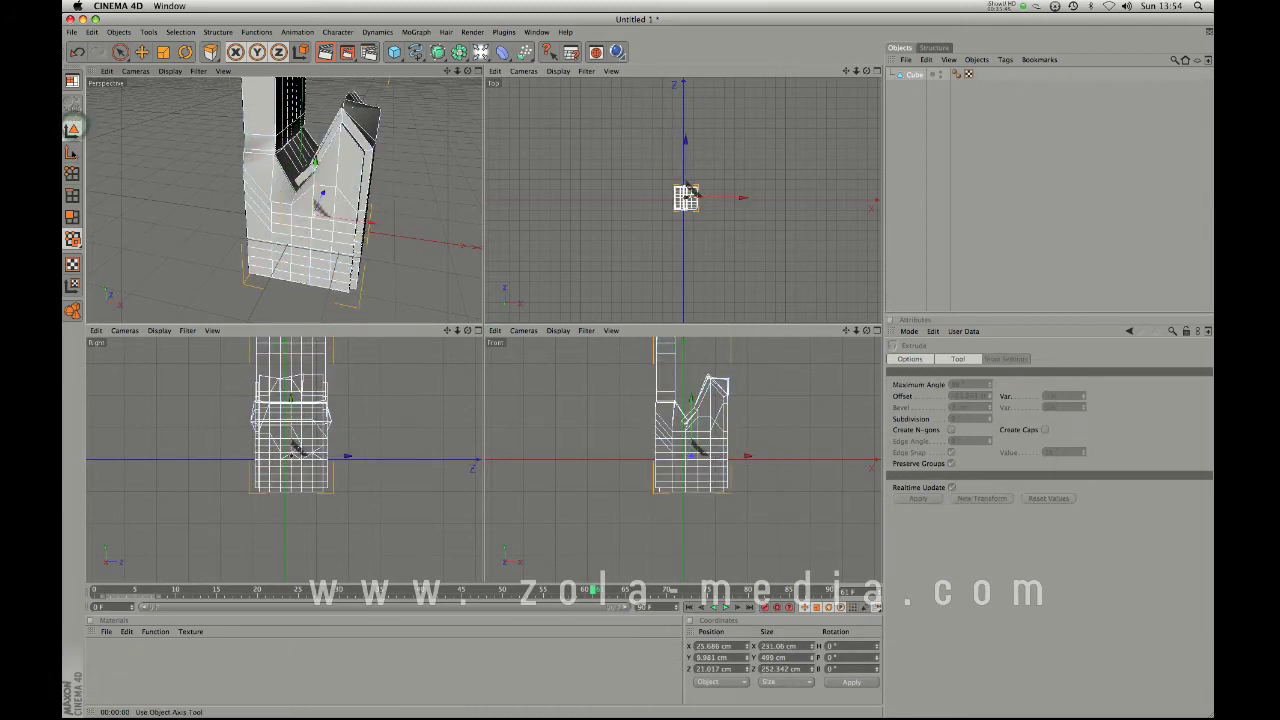
pyautogui.click(72, 153)
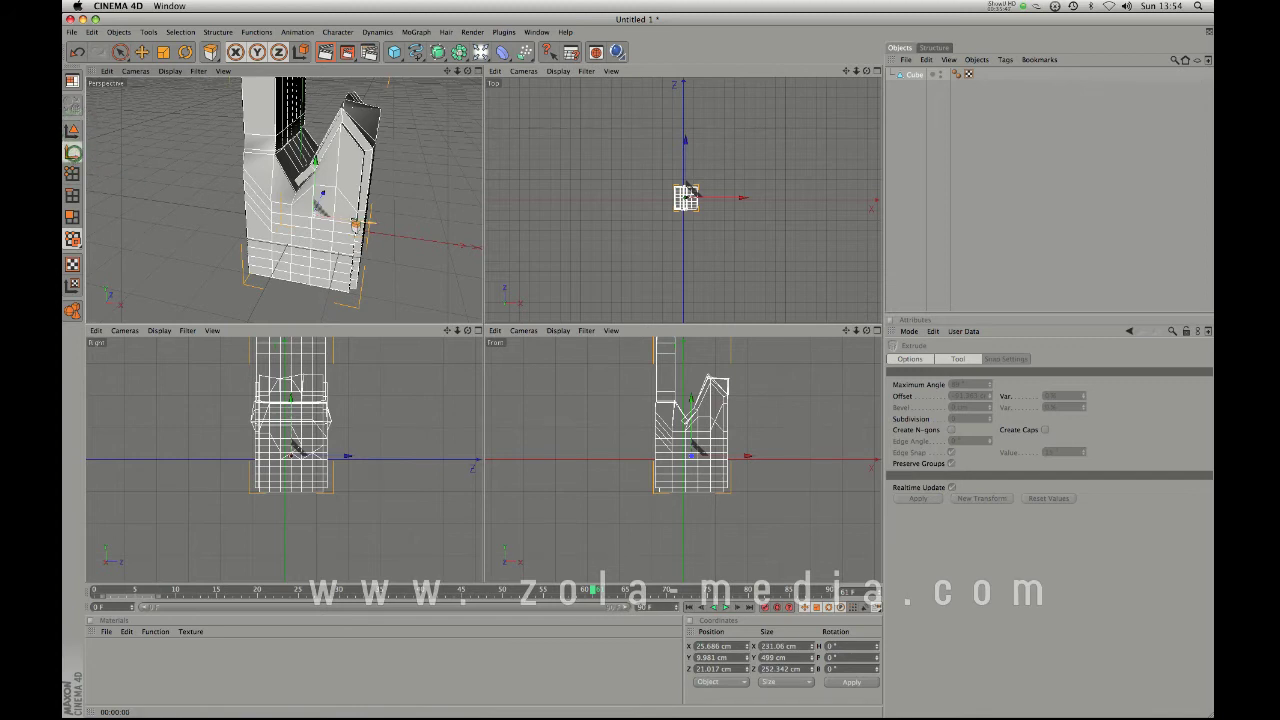
pyautogui.moveTo(355, 222); pyautogui.dragTo(448, 239)
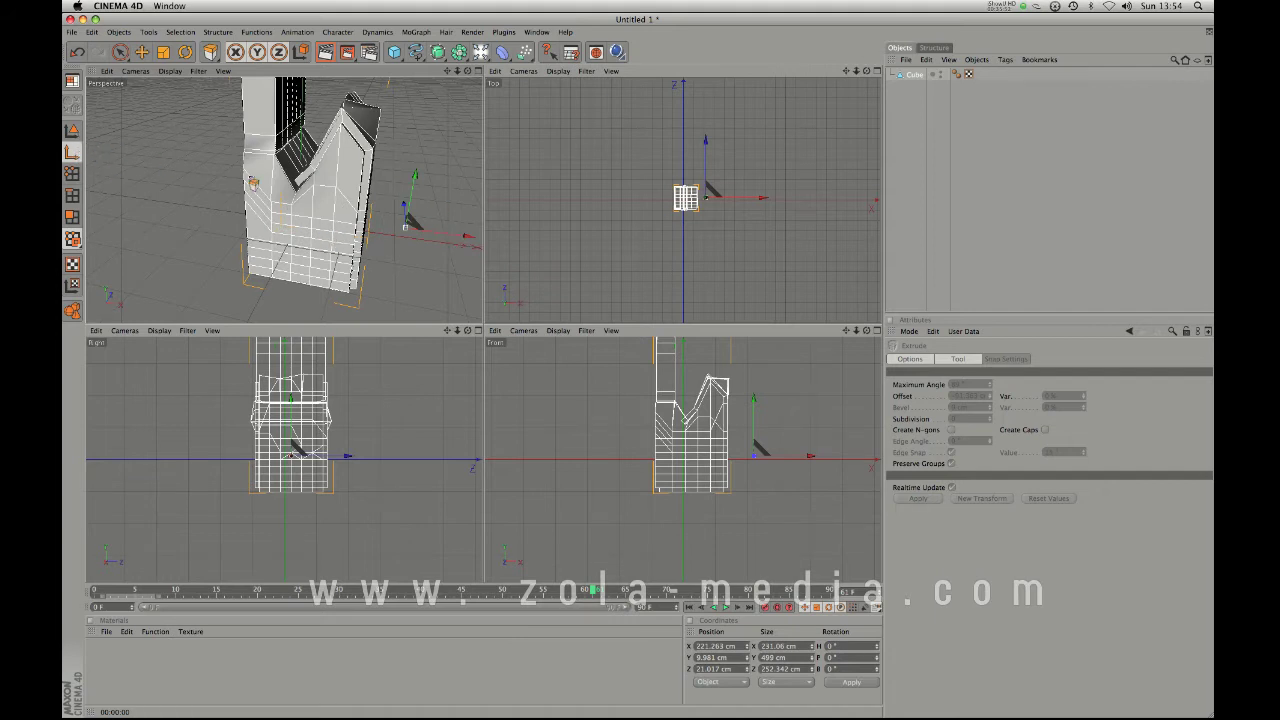
# Try the Rotate tool on the axis, rotate the whole object around it in model mode, and undo the rotations
pyautogui.press('r')
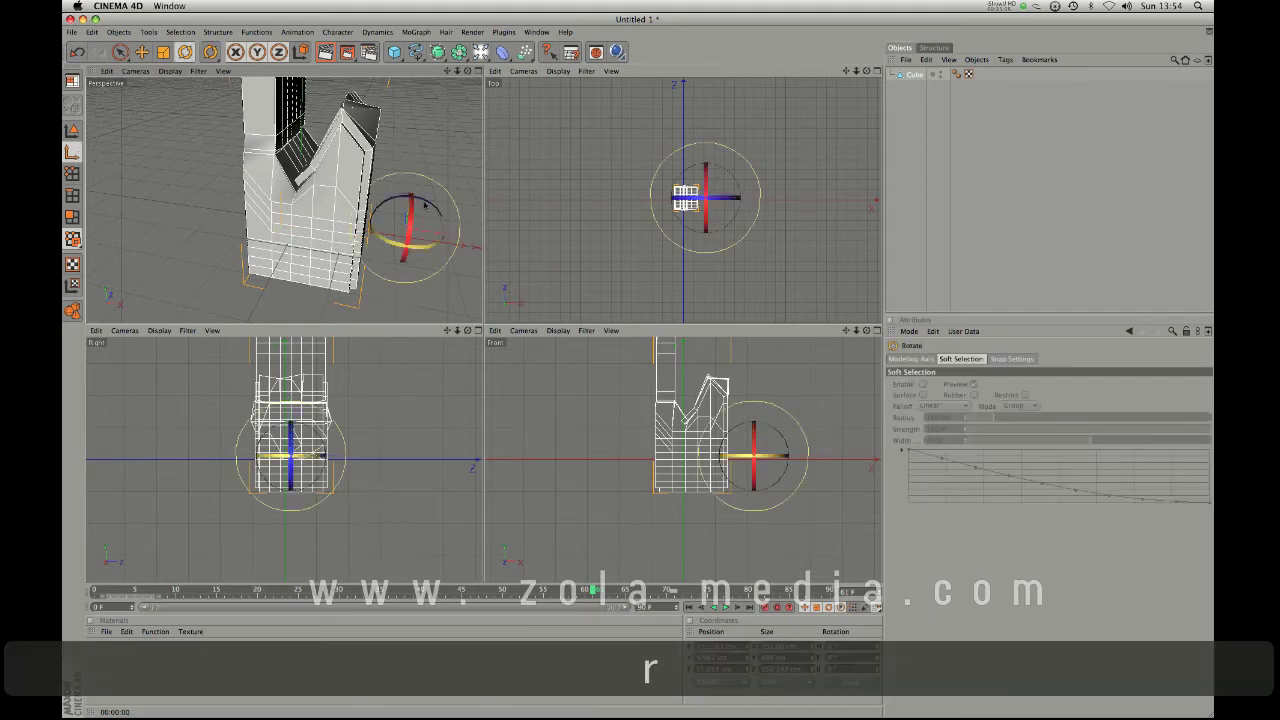
pyautogui.press('super+z')
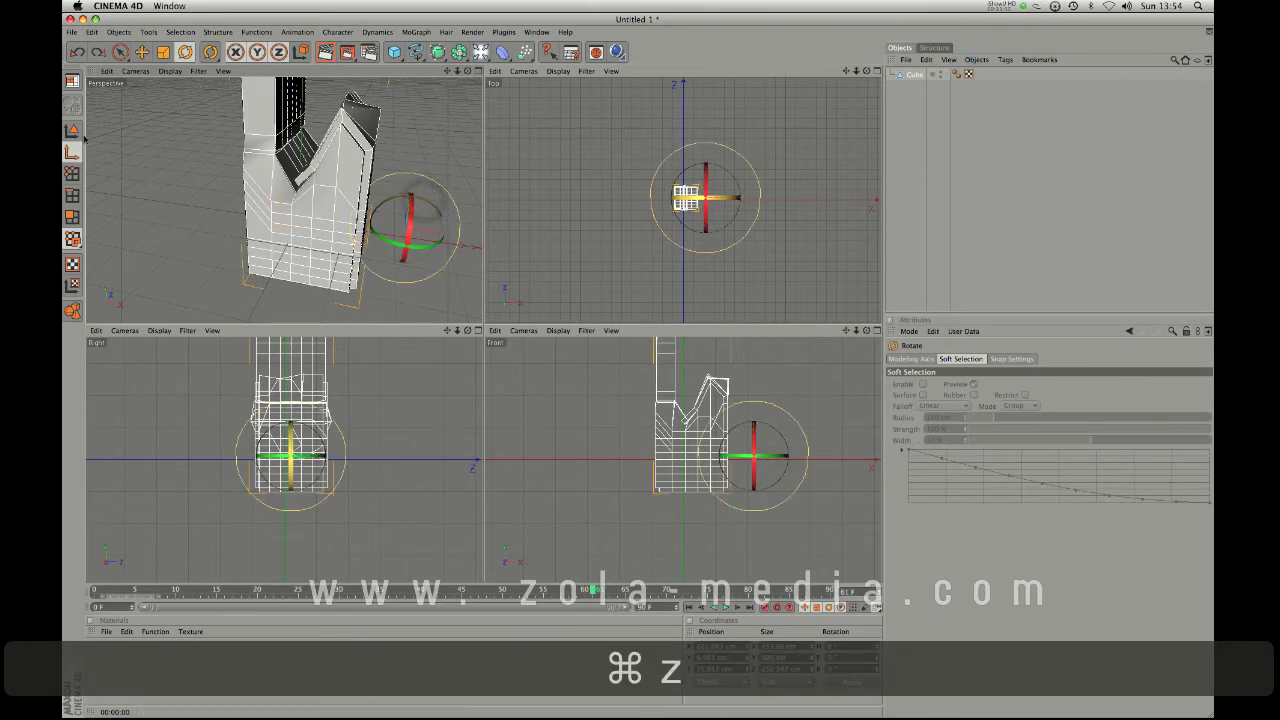
pyautogui.moveTo(428, 201); pyautogui.dragTo(439, 212)
pyautogui.moveTo(660, 315); pyautogui.dragTo(388, 231)
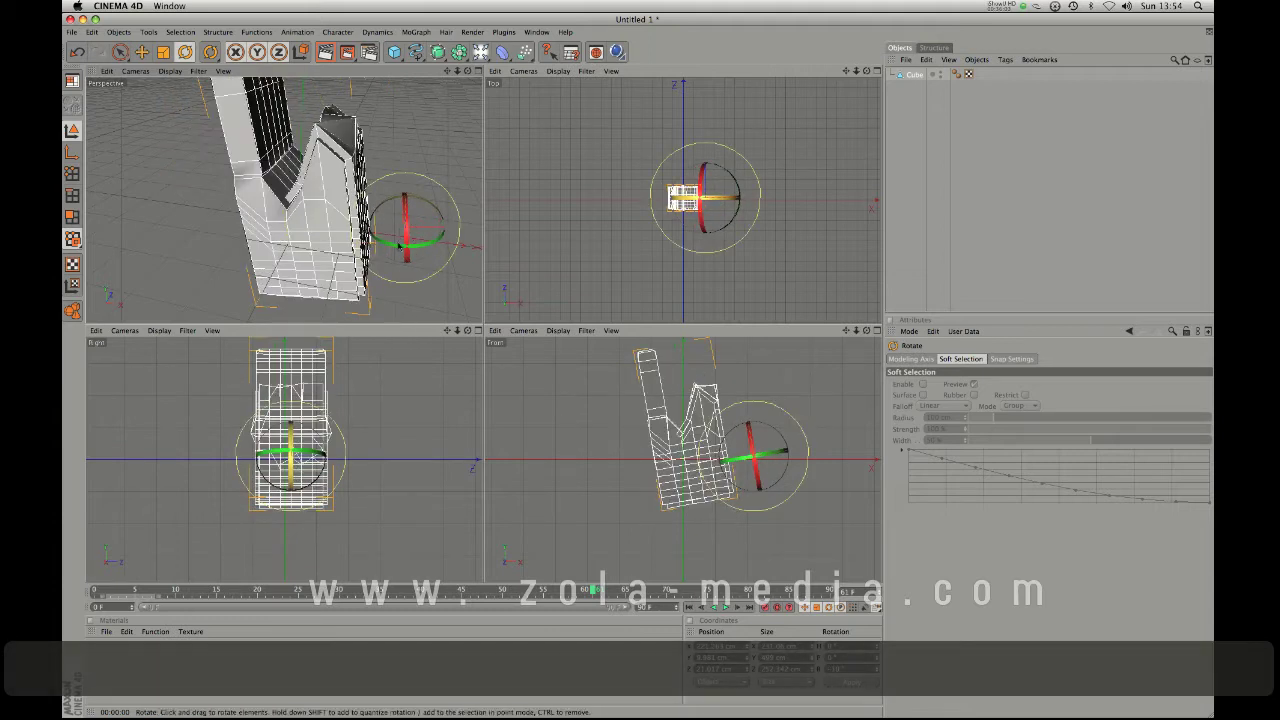
pyautogui.press('super+z')
pyautogui.press('super+z')
# Rotate the whole object back and forth about Z around its displaced axis, leaving it leaning toward the axis
pyautogui.press('super+shift+z')
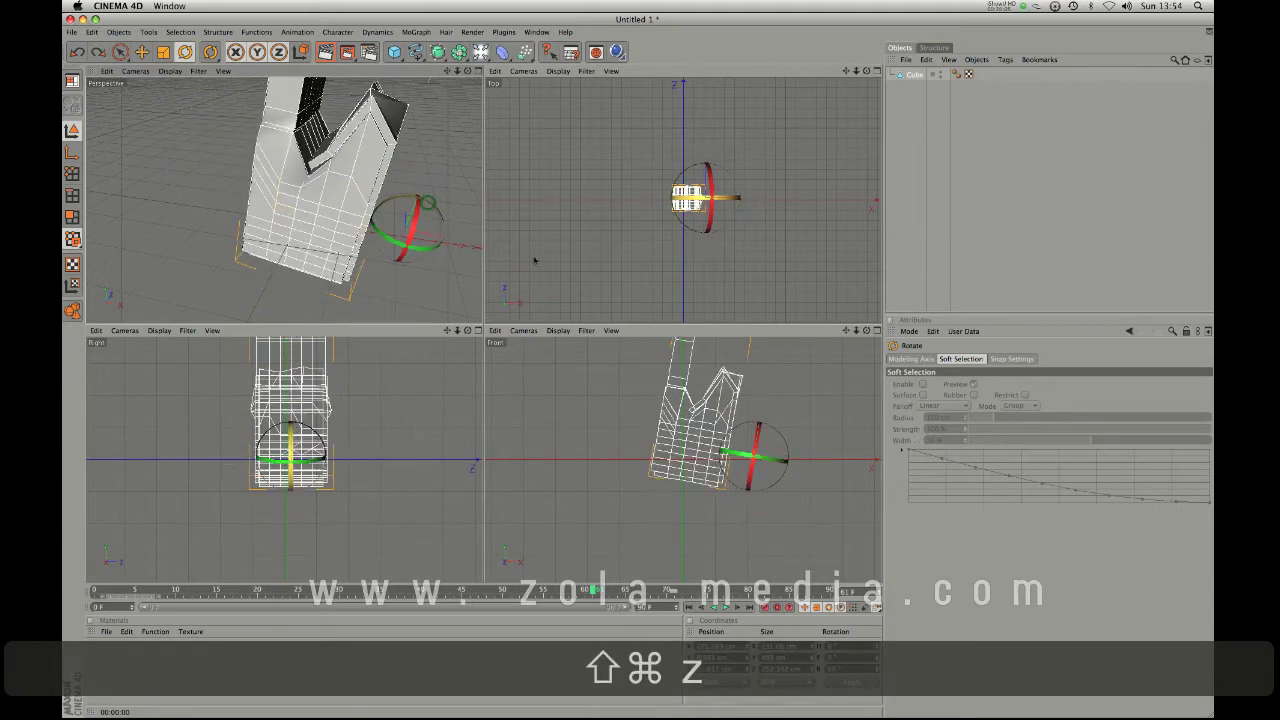
pyautogui.press('super+shift+z')
pyautogui.press('super+shift+z')
pyautogui.press('super+shift+z')
pyautogui.press('super+shift+z')
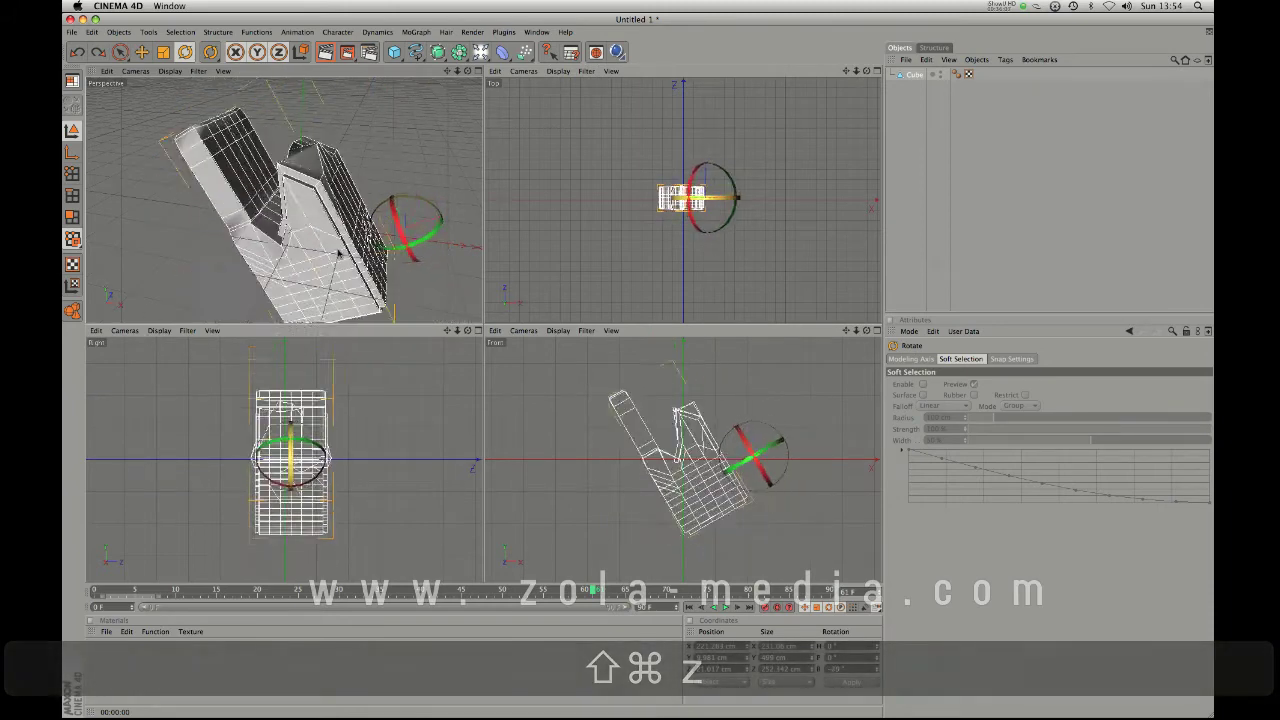
pyautogui.press('super+shift+z')
pyautogui.press('super+shift+z')
pyautogui.press('super+shift+z')
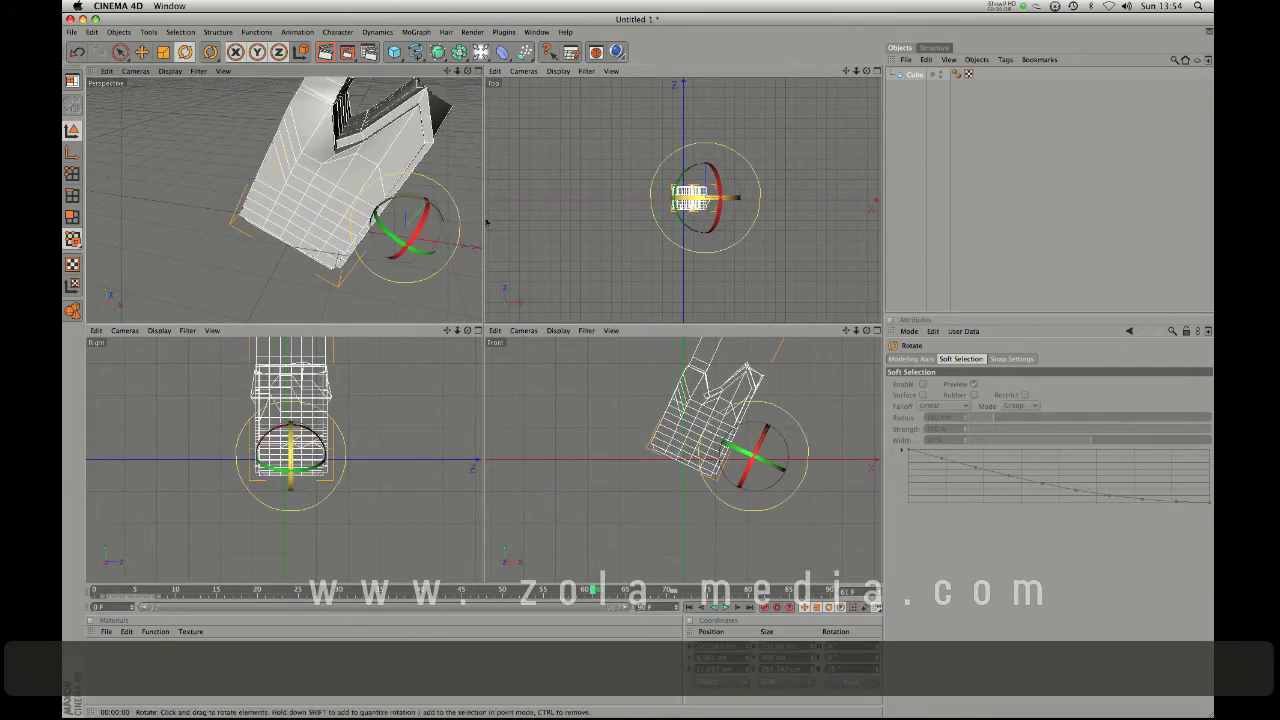
pyautogui.keyDown('shift'); pyautogui.moveTo(435, 208); pyautogui.dragTo(354, 208); pyautogui.keyUp('shift')
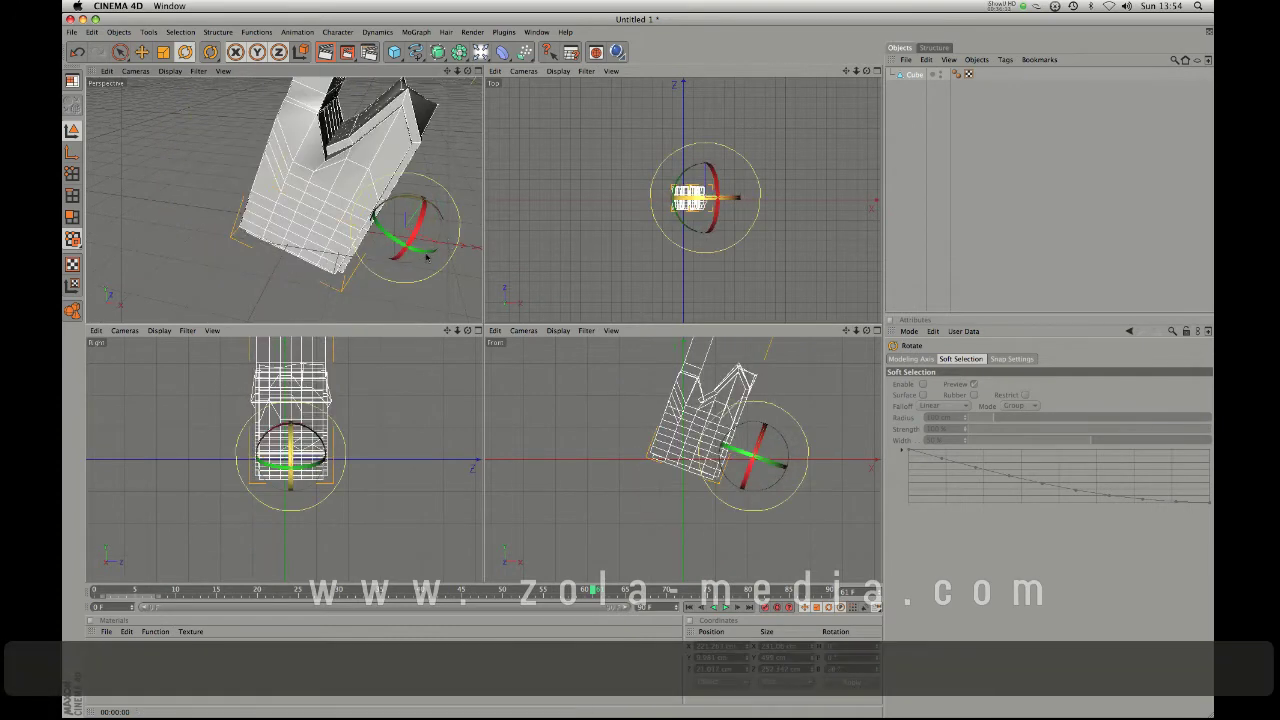
# In object axis mode, move the axis farther from the mesh along its own X direction and toggle the coordinate system
pyautogui.press('e')
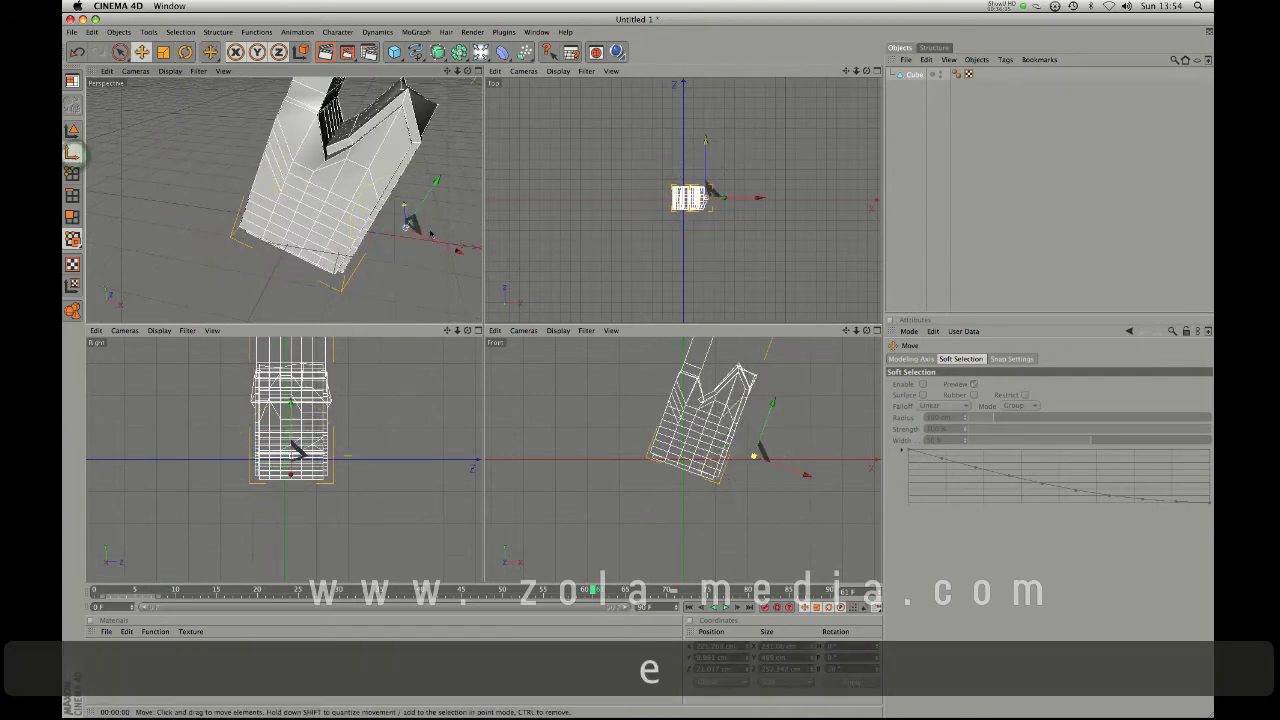
pyautogui.moveTo(430, 233); pyautogui.dragTo(534, 272)
pyautogui.press('w')
pyautogui.press('w')
pyautogui.press('w')
pyautogui.press('w')
pyautogui.press('w')
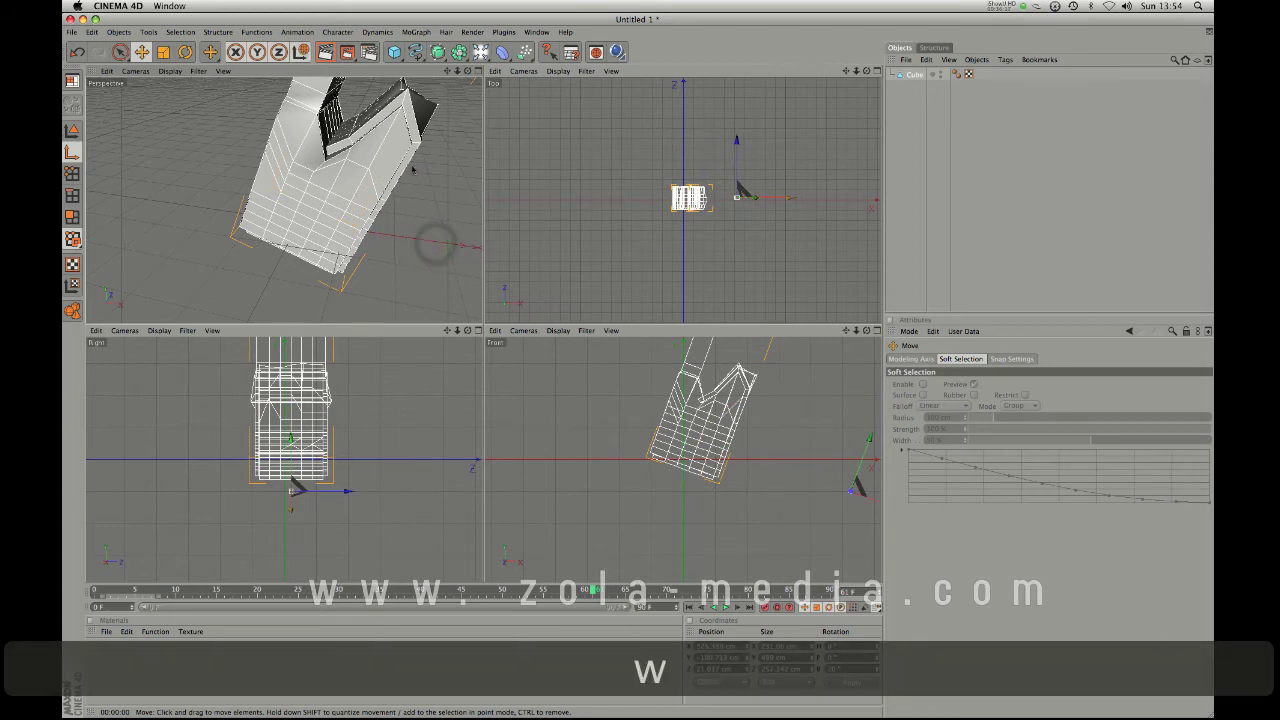
pyautogui.press('super+z')
pyautogui.press('super+z')
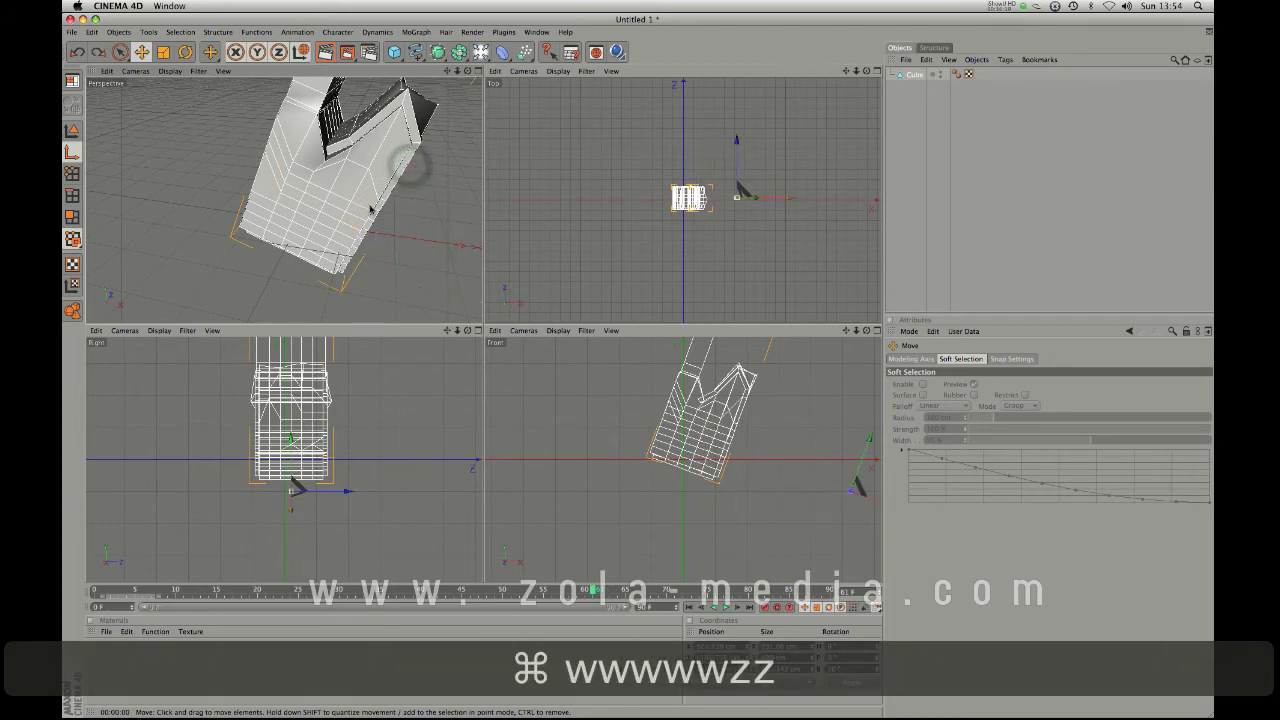
# Return to model mode and rotate the whole object around its displaced axis until it stands nearly upright
pyautogui.press('2')
pyautogui.moveTo(407, 163); pyautogui.dragTo(305, 265)
pyautogui.moveTo(444, 184); pyautogui.dragTo(290, 233)
pyautogui.press('1')
pyautogui.press('r')
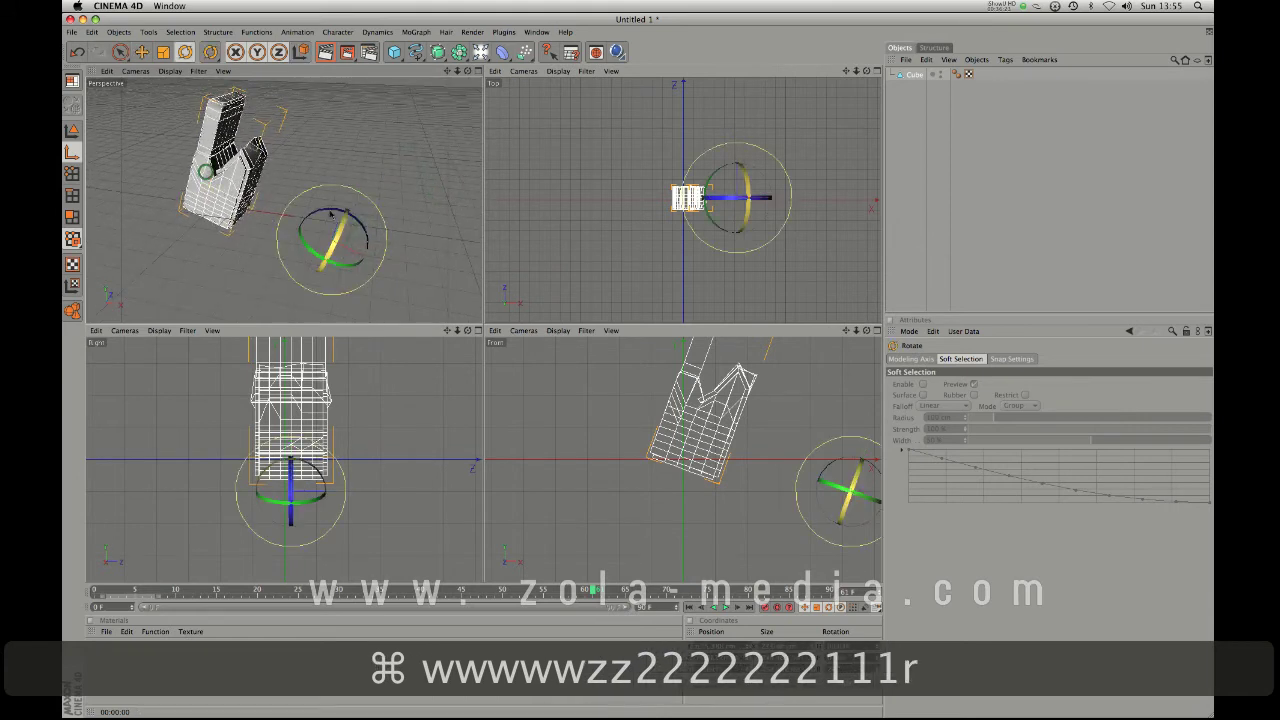
pyautogui.press('z')
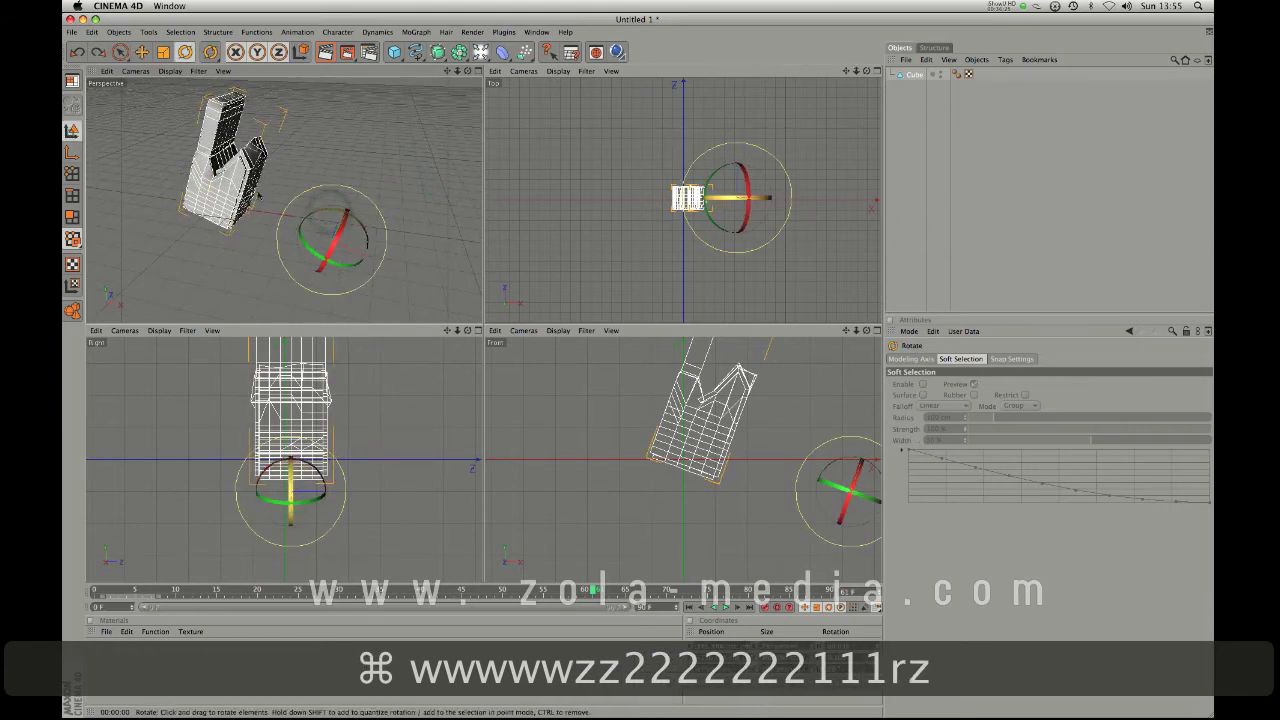
pyautogui.moveTo(334, 210); pyautogui.dragTo(389, 278)
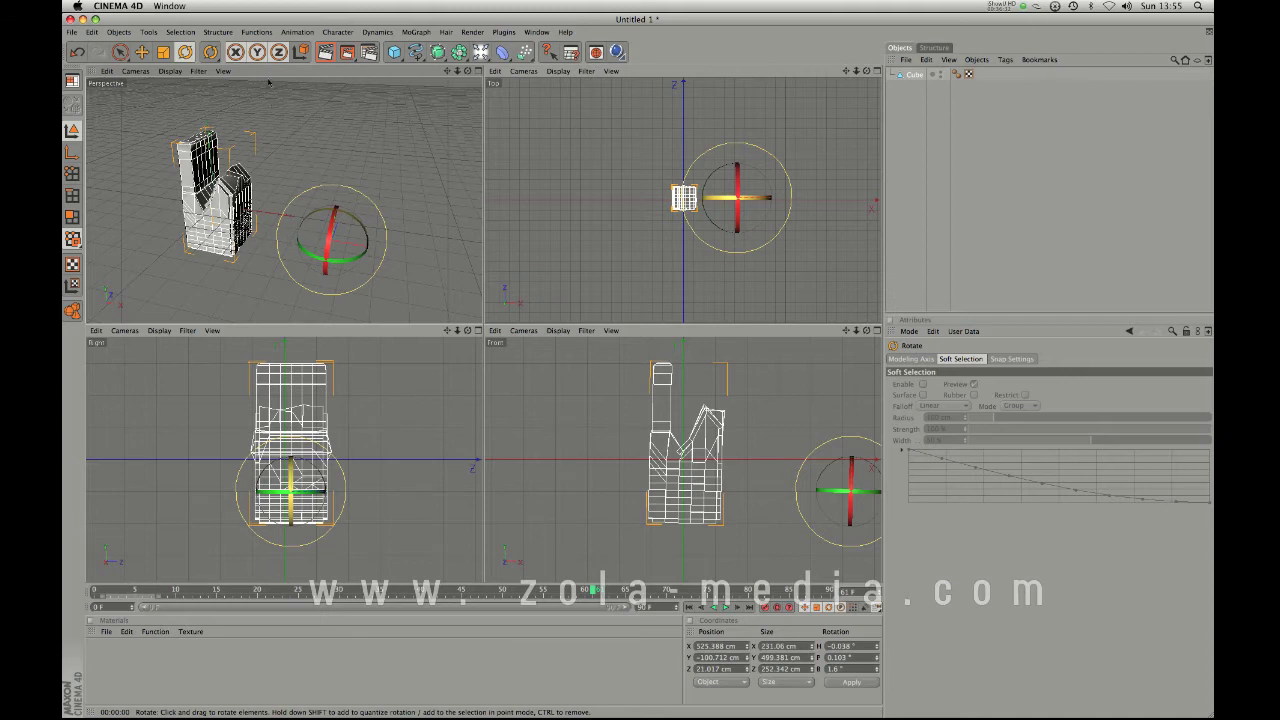
# Center the object's axis on its mesh with the Center Axis To command, and reselect the object
pyautogui.click(256, 32)
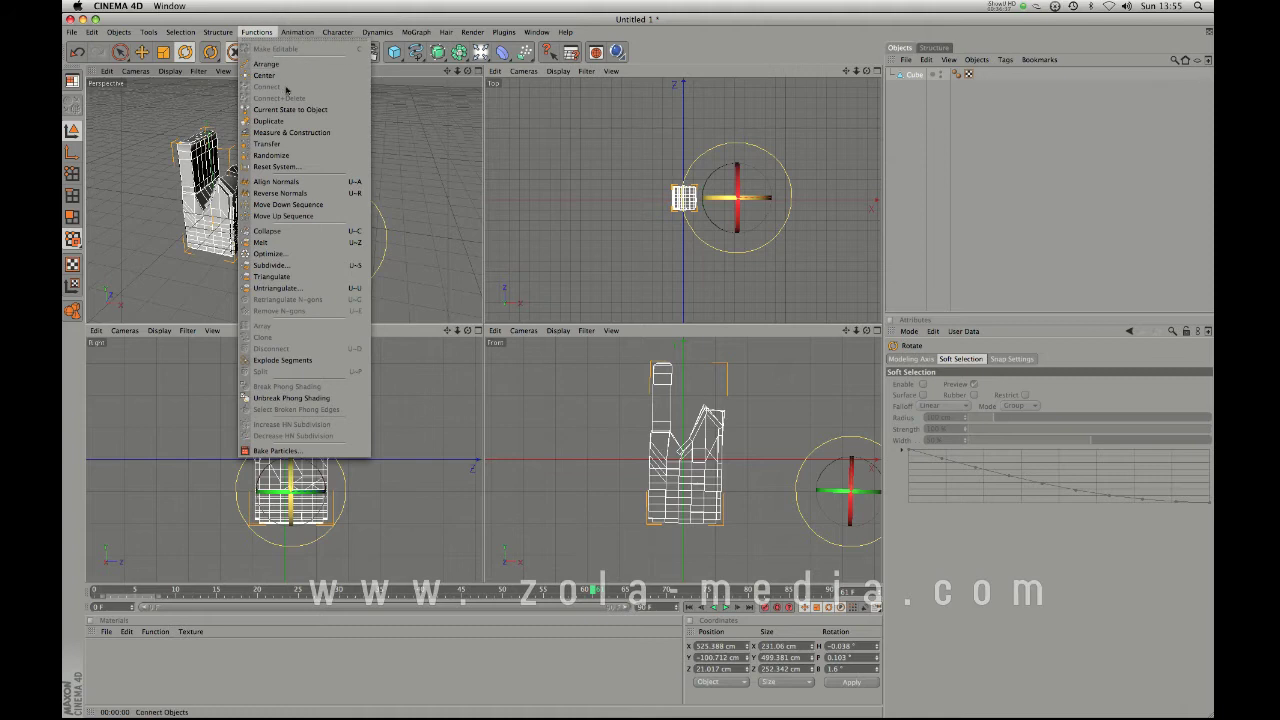
pyautogui.moveTo(217, 32)
pyautogui.moveTo(238, 62)
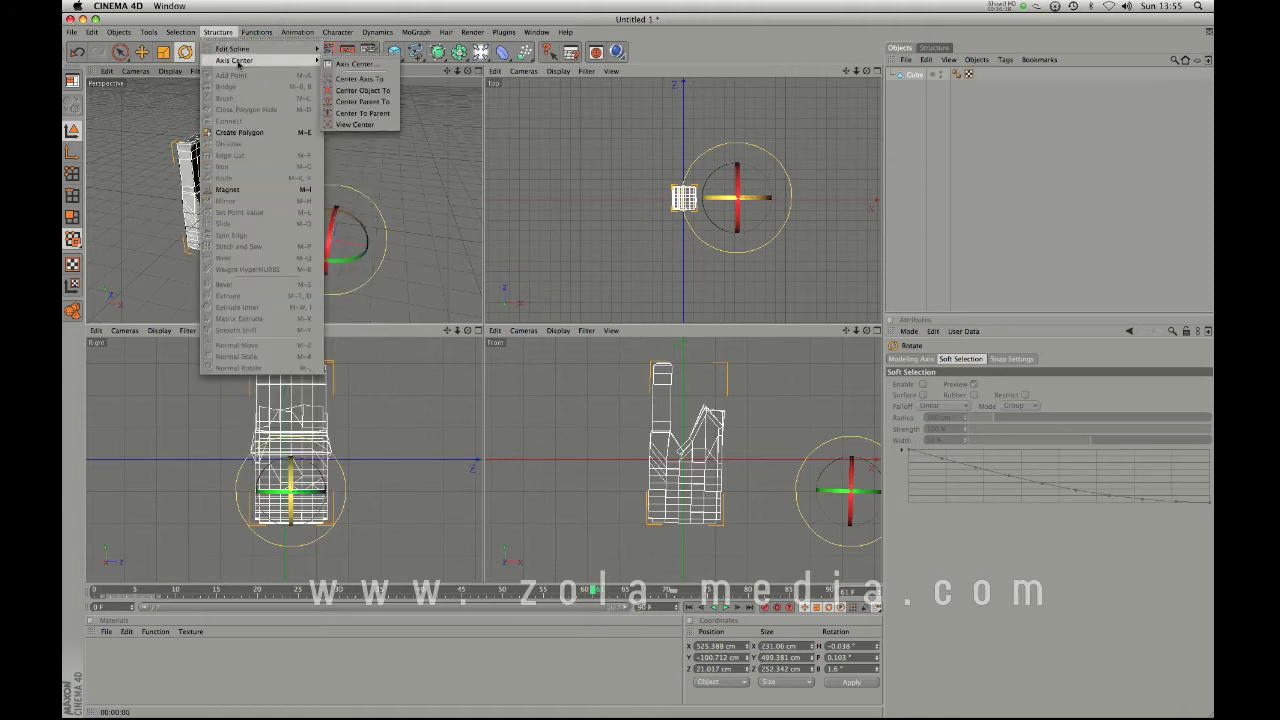
pyautogui.click(364, 79)
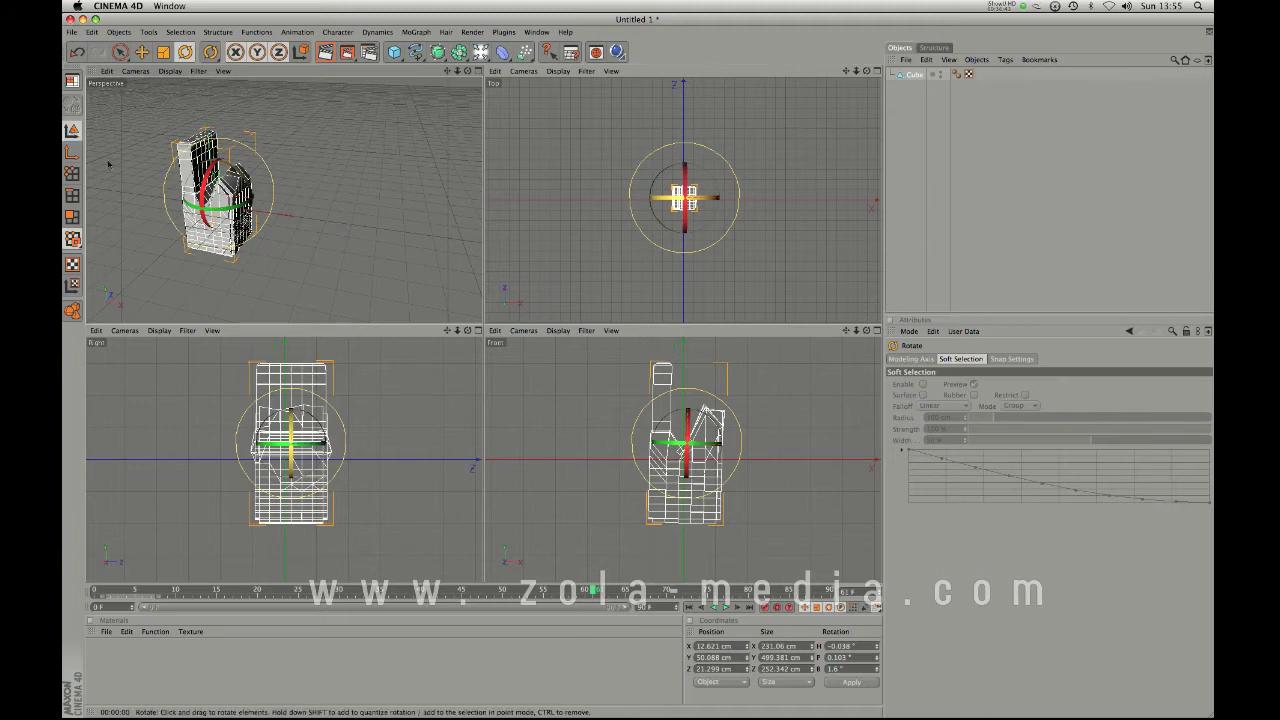
pyautogui.click(333, 283)
pyautogui.click(292, 443)
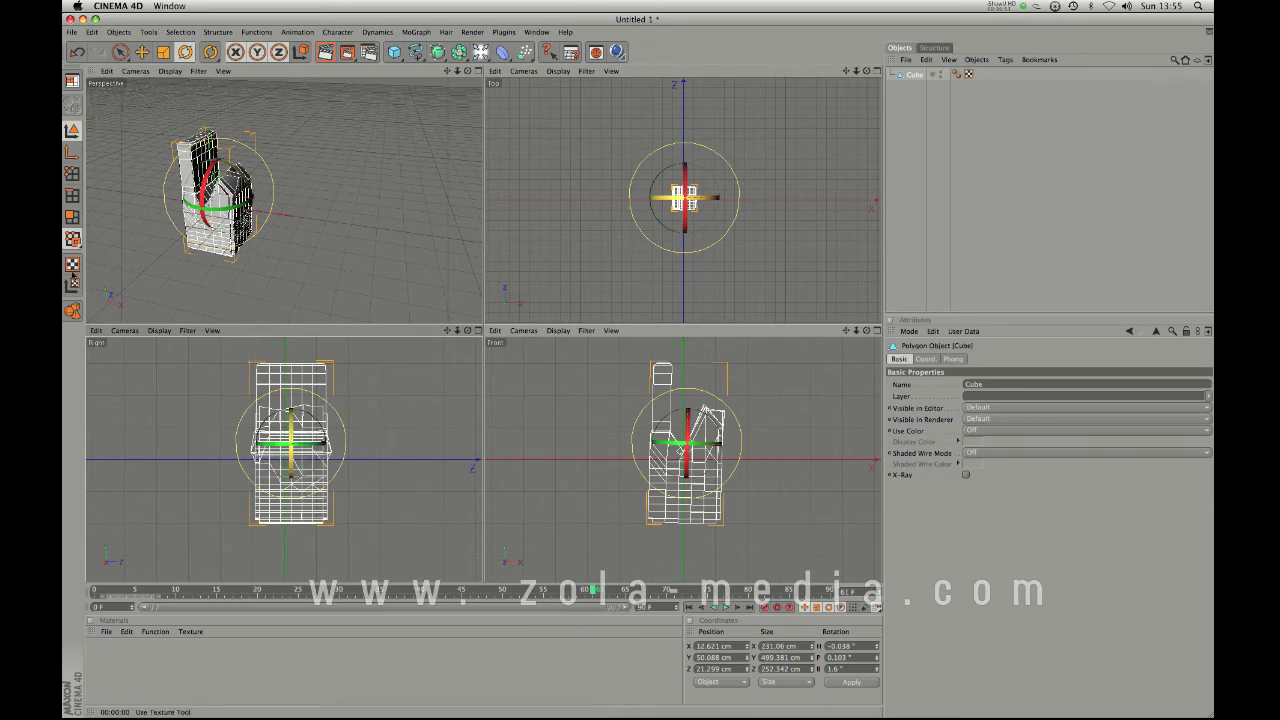
# Delete the reshaped cube from the scene
pyautogui.click(296, 223)
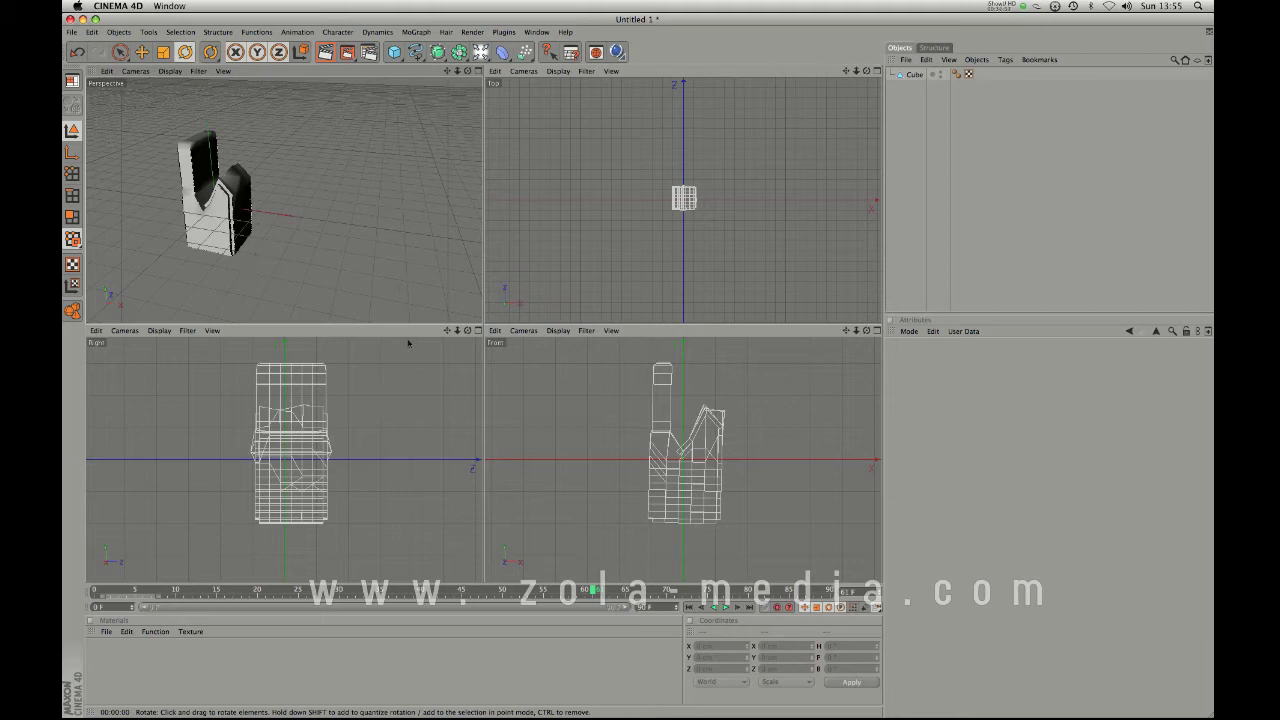
pyautogui.click(221, 233)
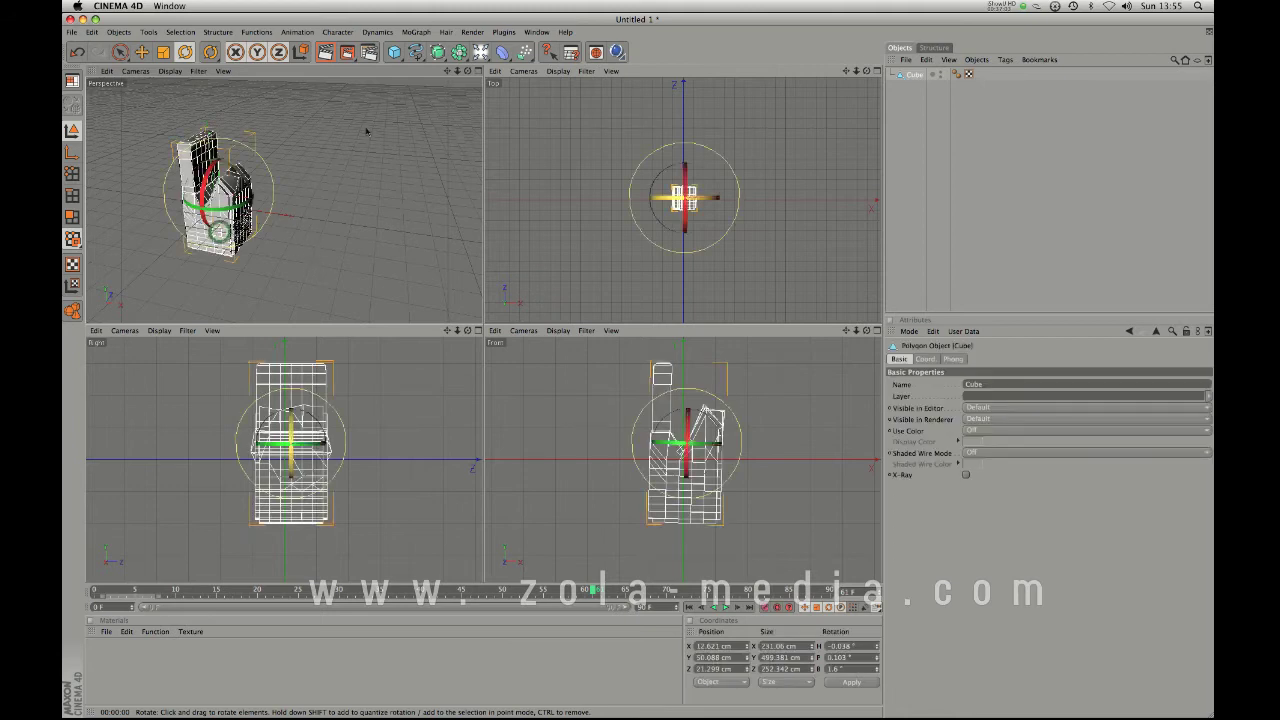
pyautogui.press('BackSpace')
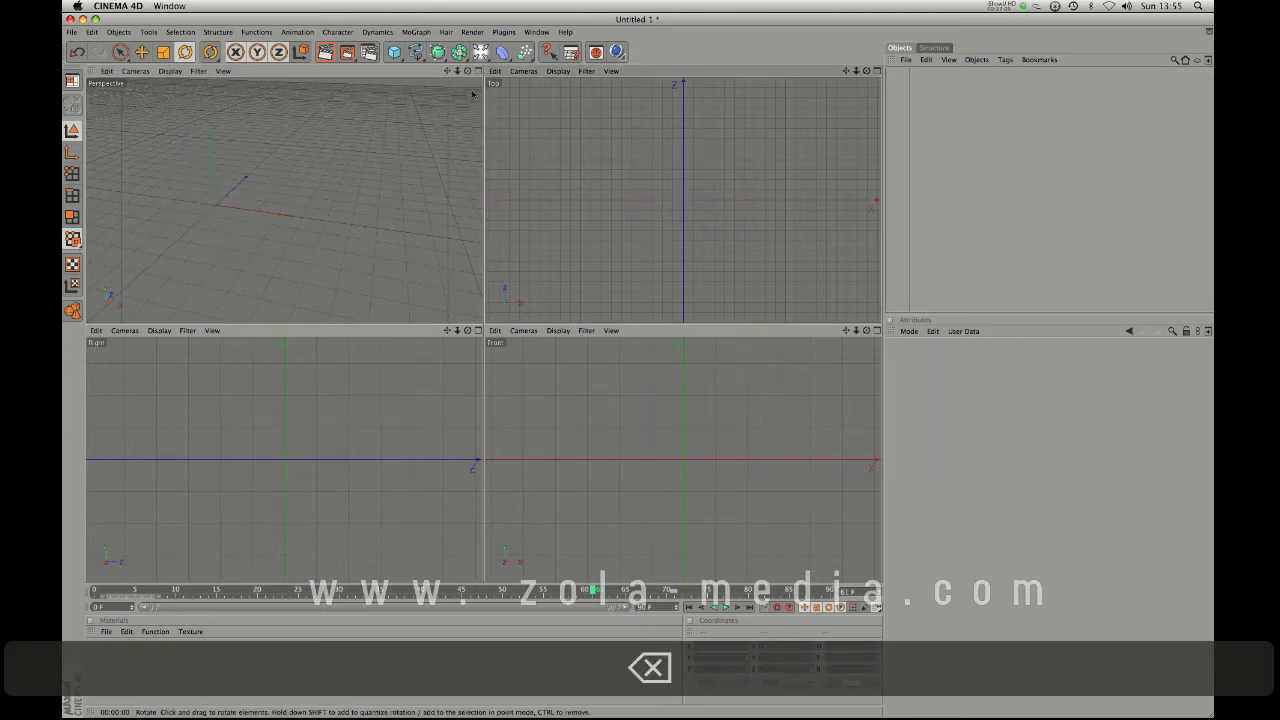
# Add a sphere primitive with a 100 cm radius and frame it closely in the perspective view
pyautogui.moveTo(394, 52); pyautogui.dragTo(497, 68)
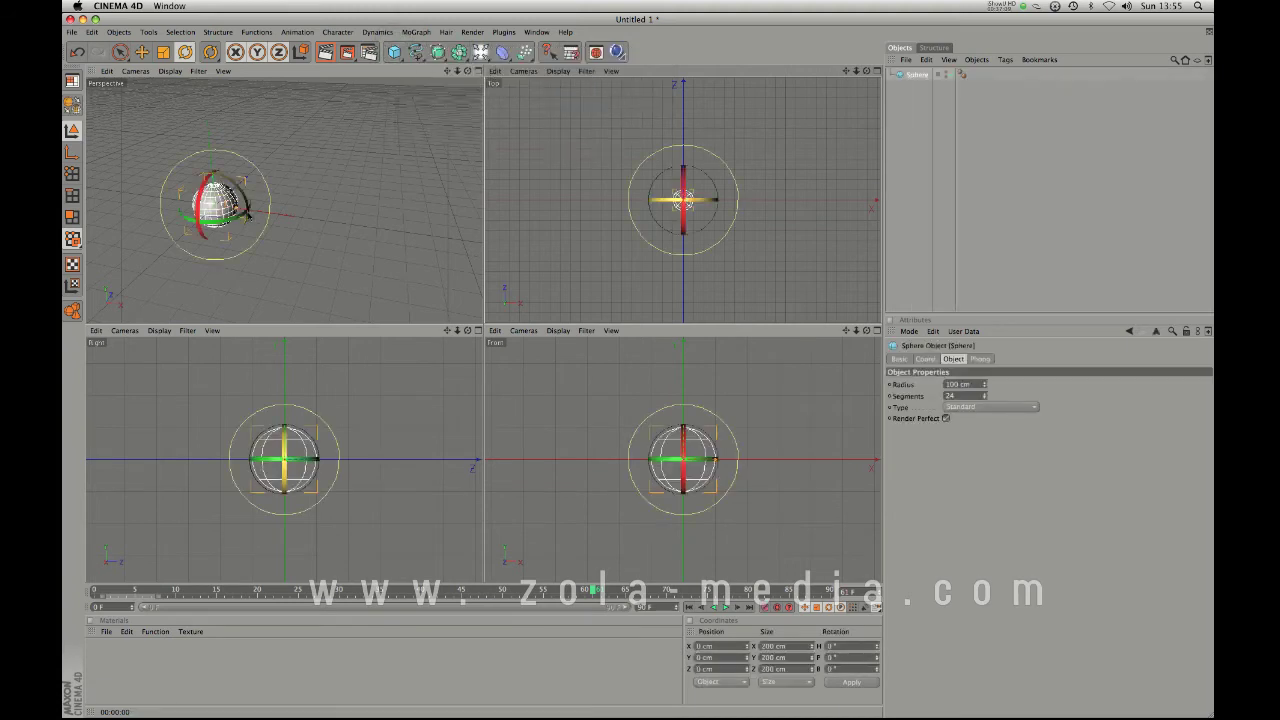
pyautogui.press('3')
pyautogui.moveTo(289, 251); pyautogui.dragTo(240, 273)
pyautogui.press('1')
pyautogui.press('2')
pyautogui.moveTo(240, 274); pyautogui.dragTo(394, 219)
pyautogui.moveTo(265, 257); pyautogui.dragTo(342, 225)
pyautogui.press('1')
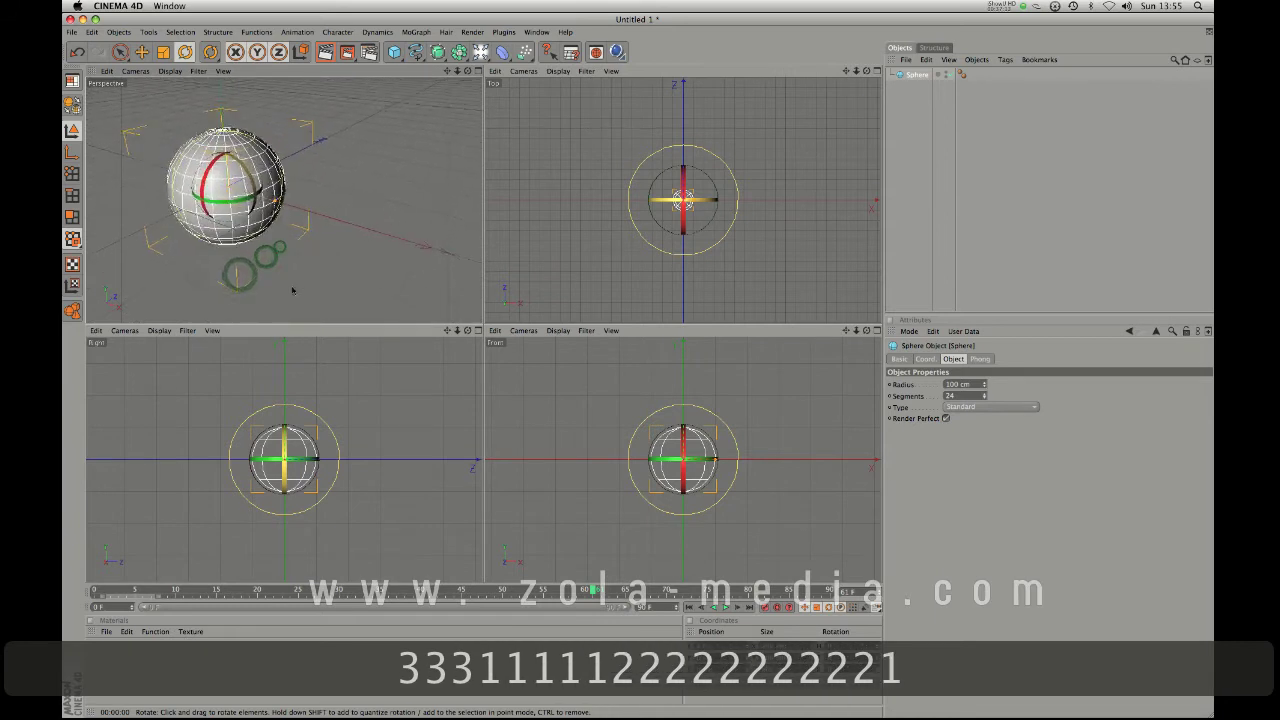
pyautogui.moveTo(295, 287); pyautogui.dragTo(330, 282)
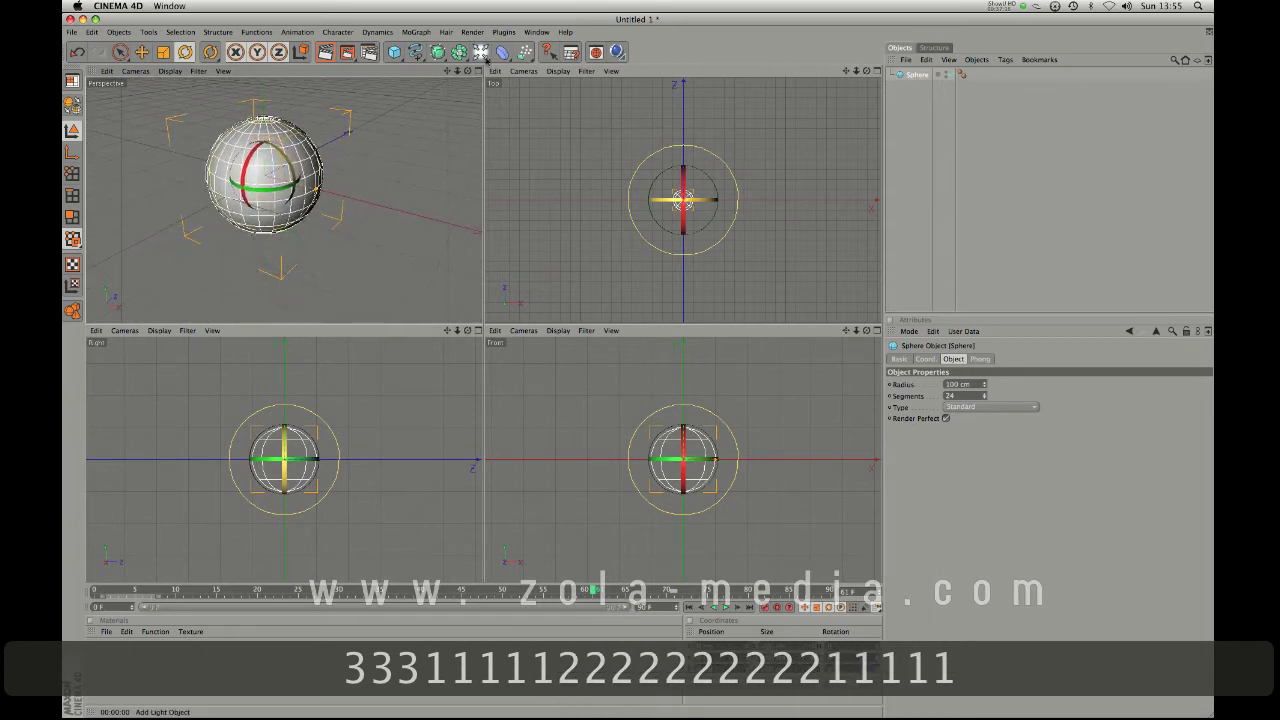
# Add a light and move it straight up along Y until it sits above the sphere
pyautogui.moveTo(480, 52); pyautogui.dragTo(522, 66)
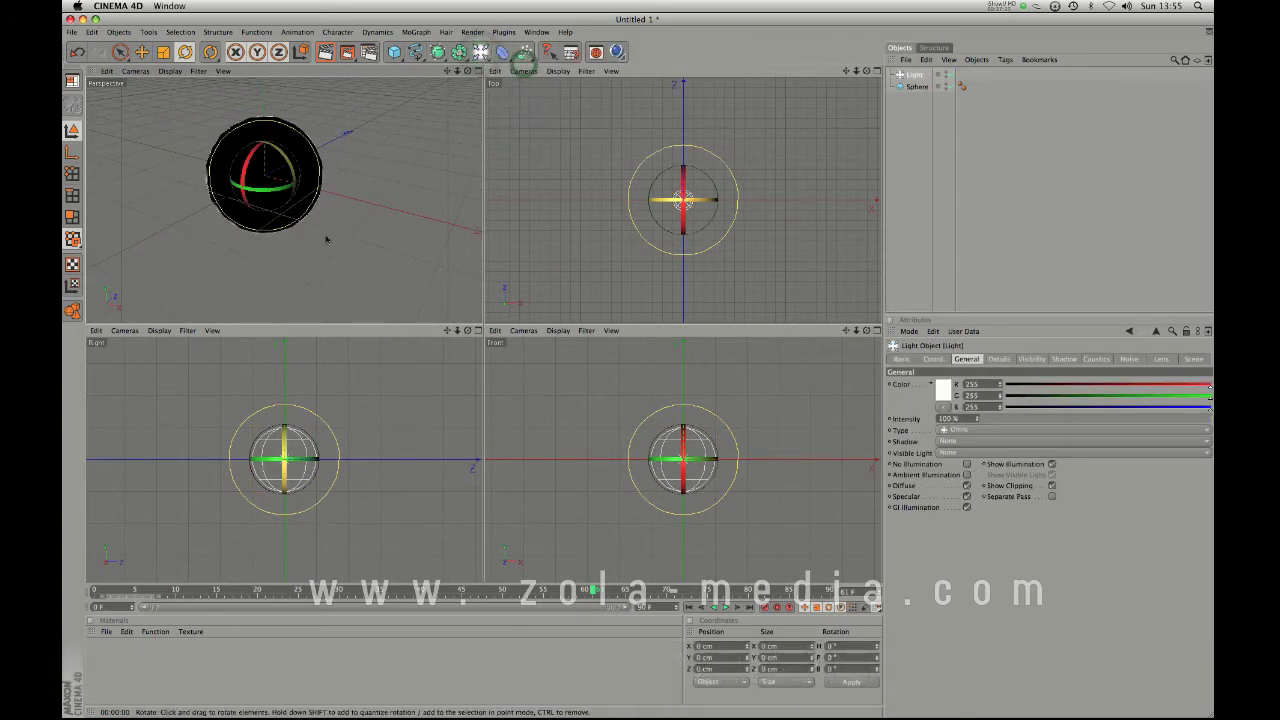
pyautogui.press('e')
pyautogui.moveTo(265, 152); pyautogui.dragTo(264, 60)
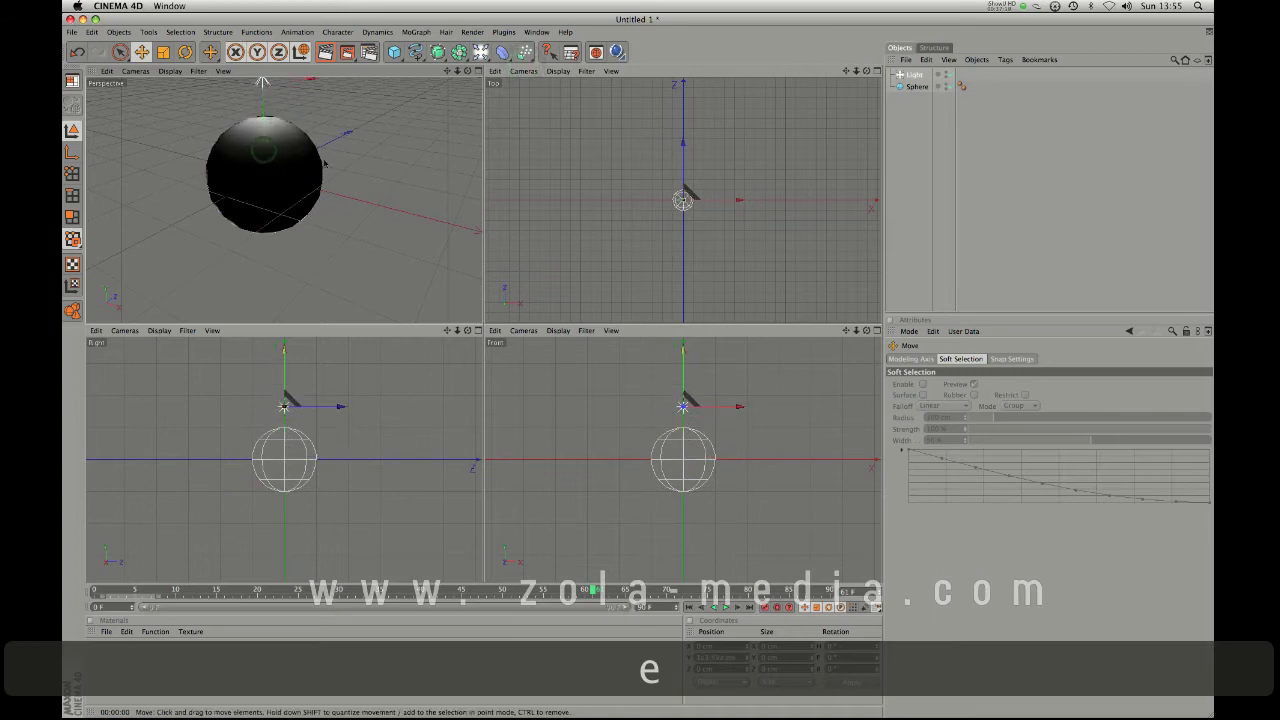
pyautogui.press('2')
pyautogui.moveTo(322, 162); pyautogui.dragTo(328, 150)
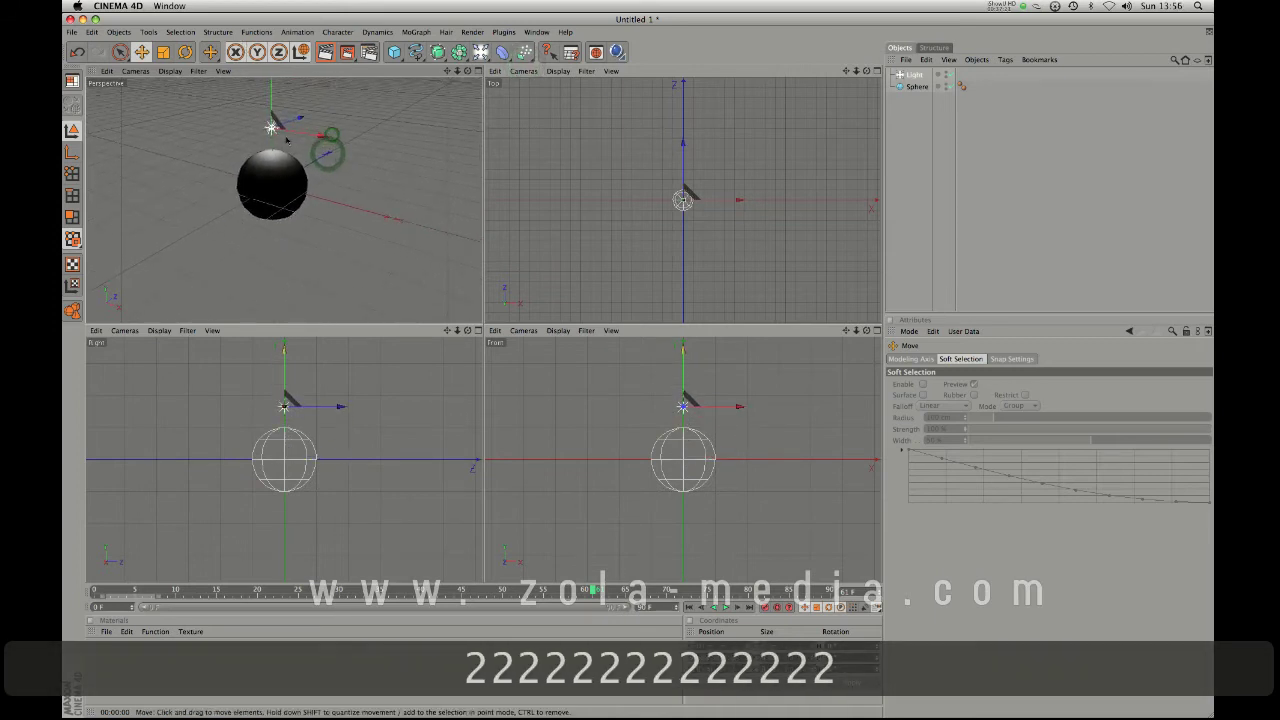
# Move the light diagonally toward positive X and negative Z in the Top view, and render the perspective view
pyautogui.press('3')
pyautogui.moveTo(692, 195); pyautogui.dragTo(697, 217)
pyautogui.press('super+r')
pyautogui.click(374, 206)
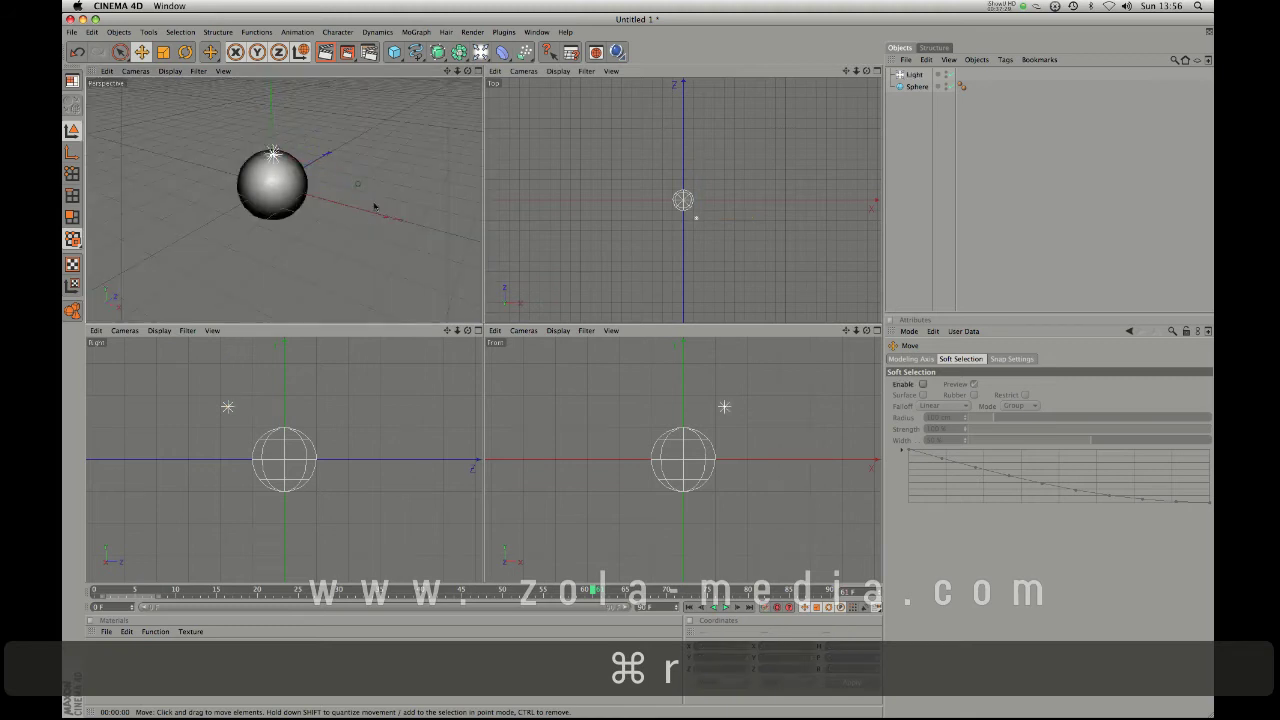
# Create a new material and apply it to the sphere, checking it with a render of the perspective view
pyautogui.click(268, 191)
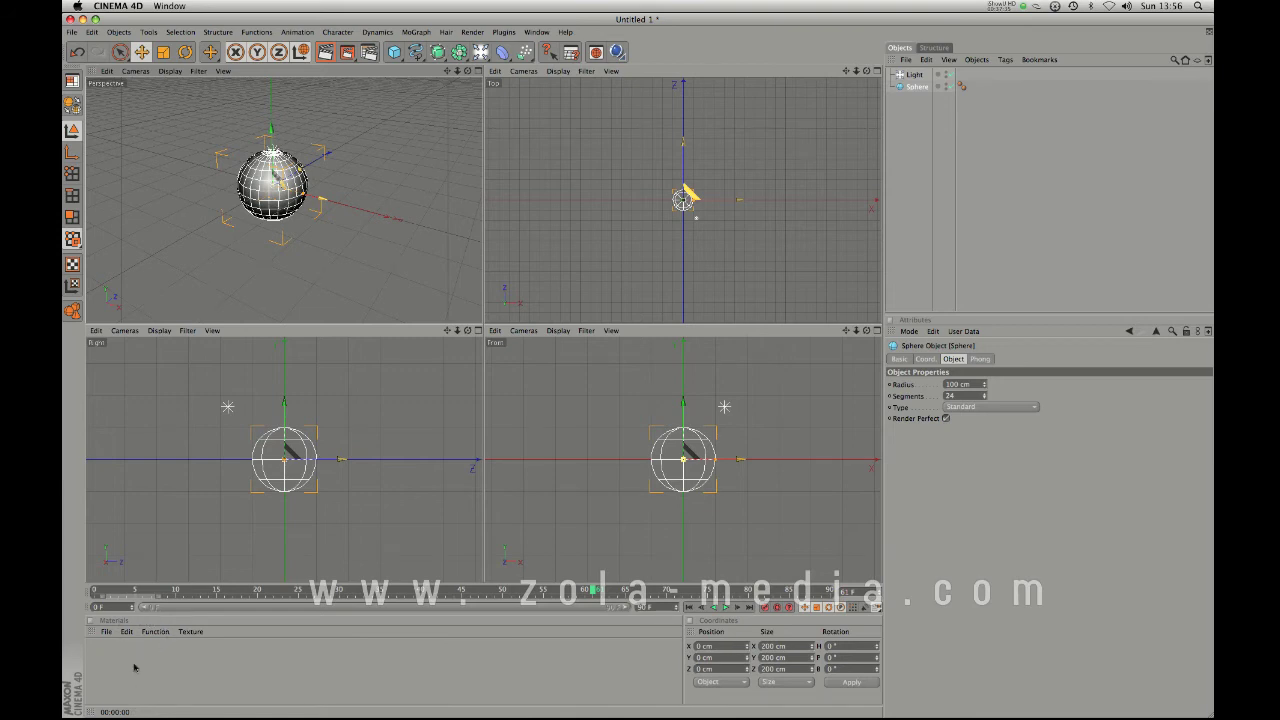
pyautogui.doubleClick(134, 667)
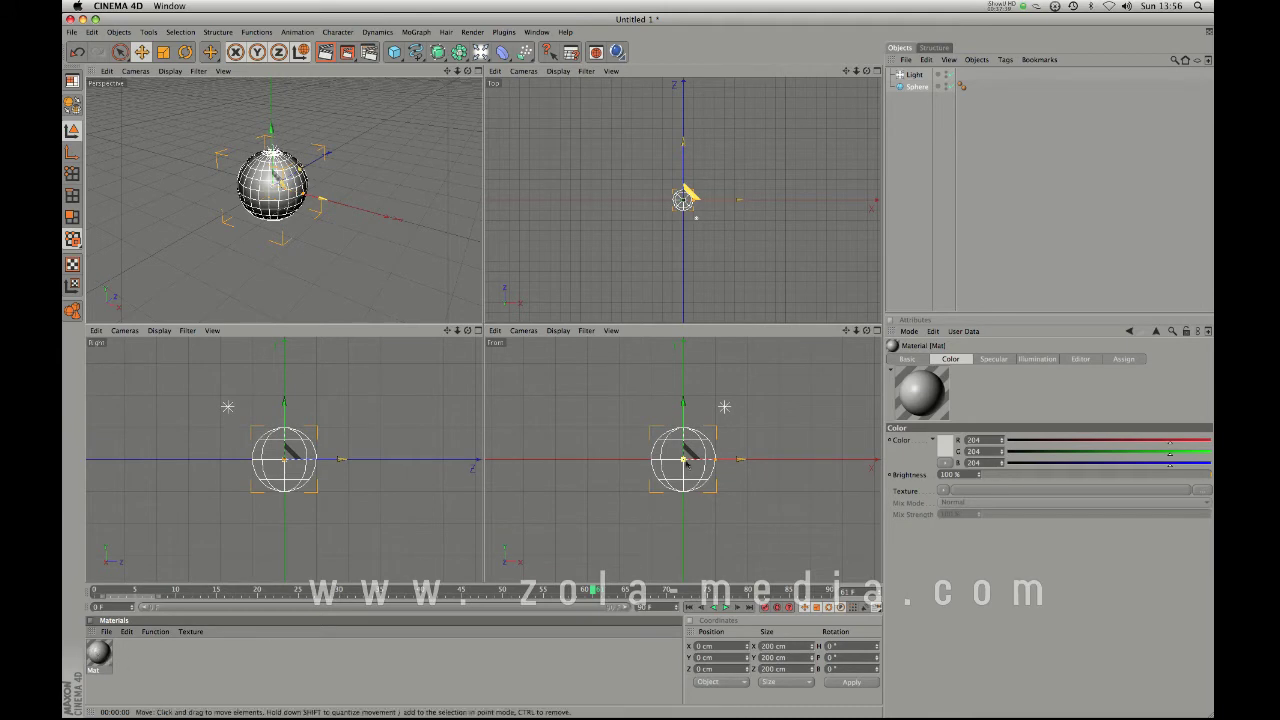
pyautogui.click(99, 651)
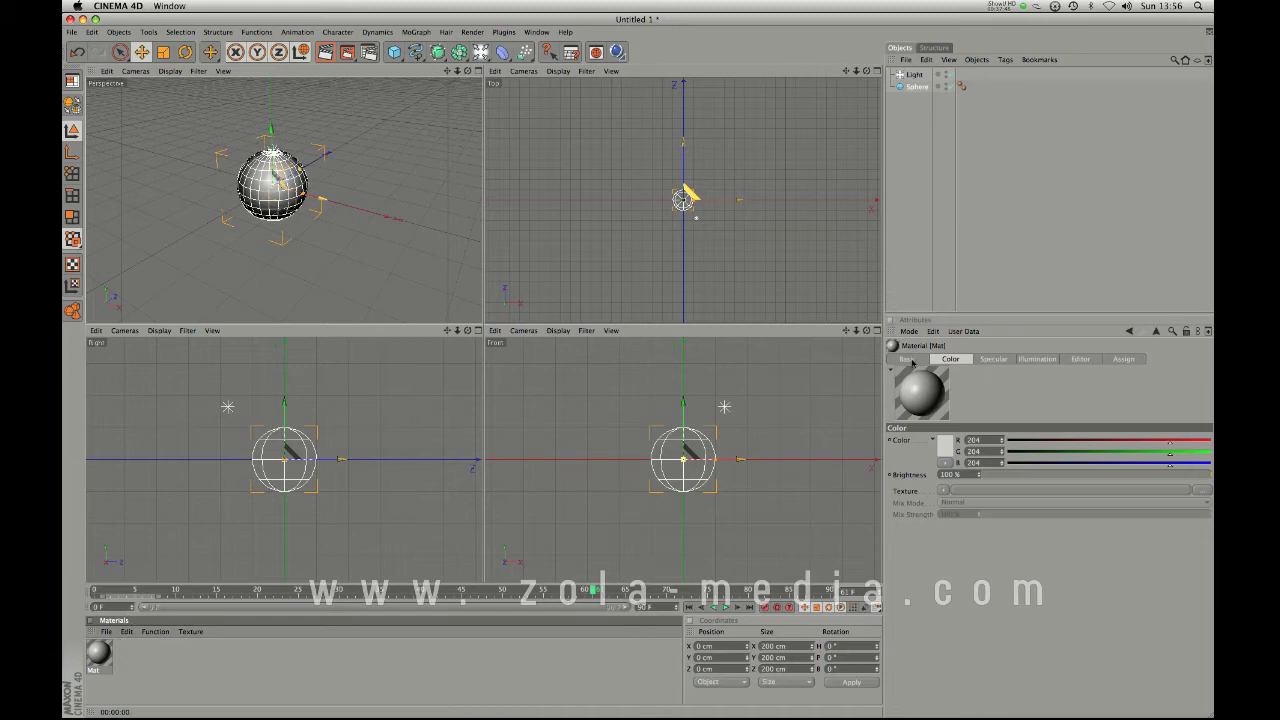
pyautogui.click(907, 359)
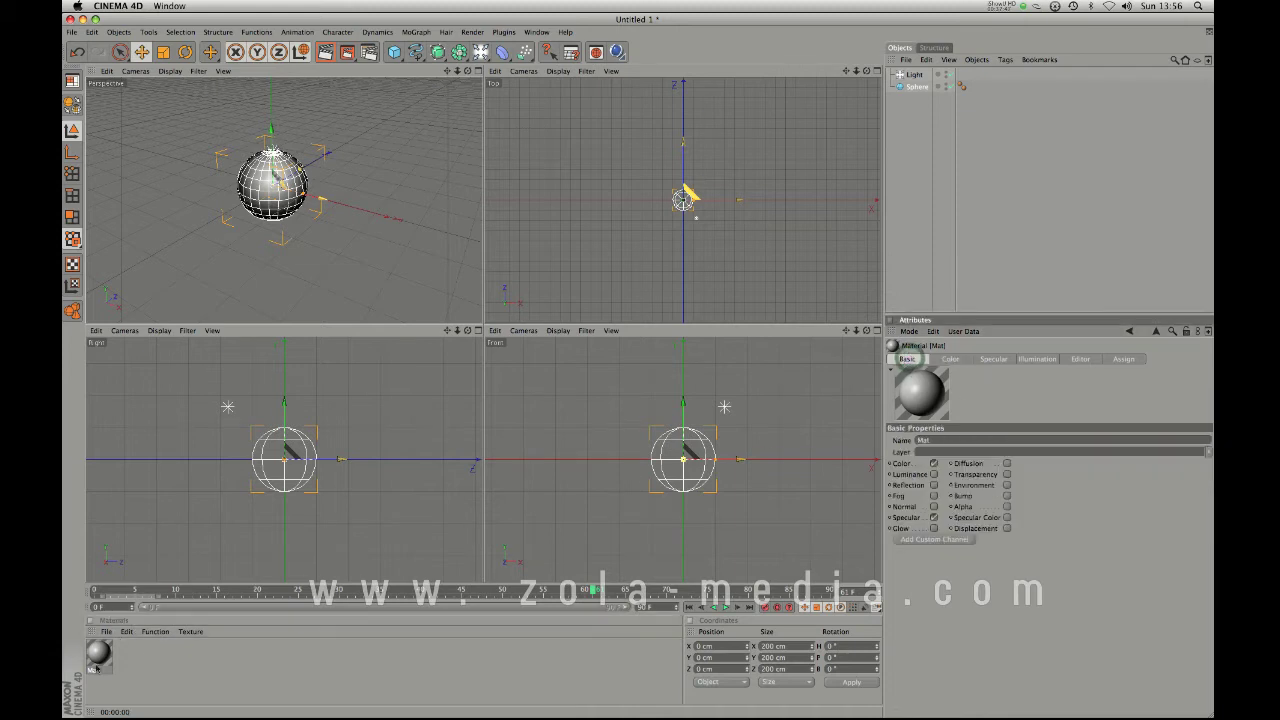
pyautogui.moveTo(232, 296); pyautogui.dragTo(262, 213)
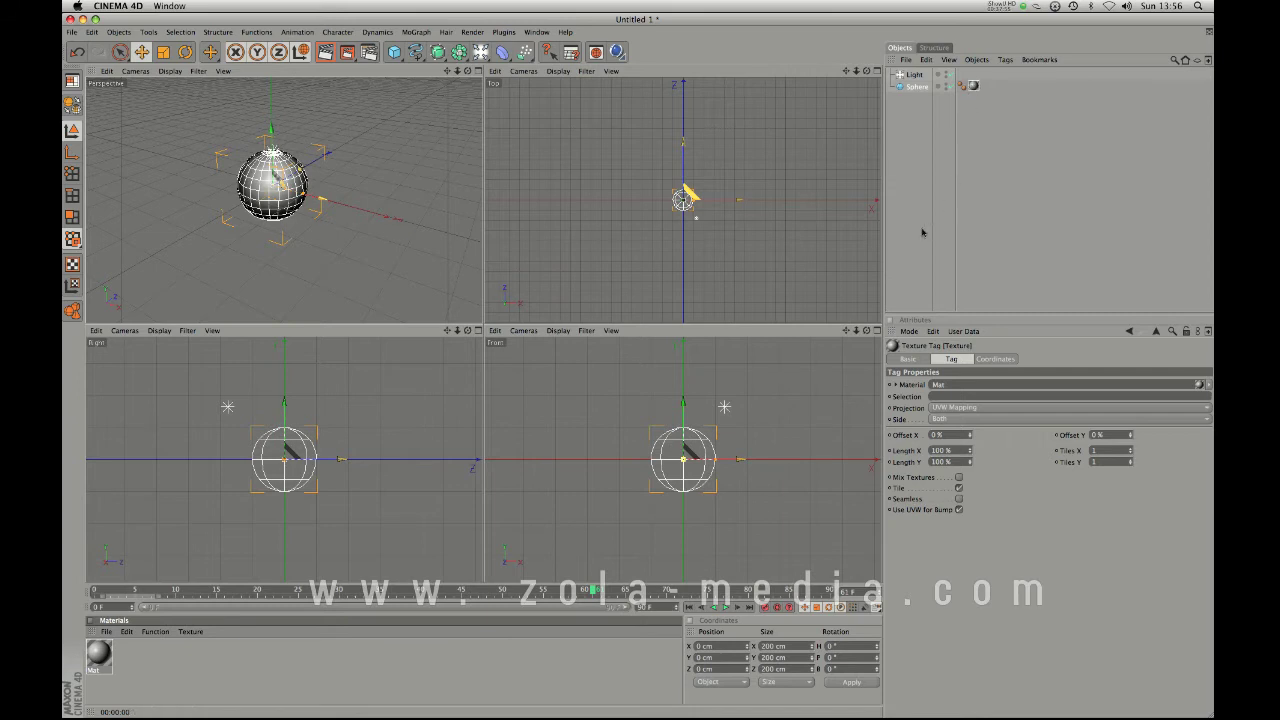
pyautogui.press('super+r')
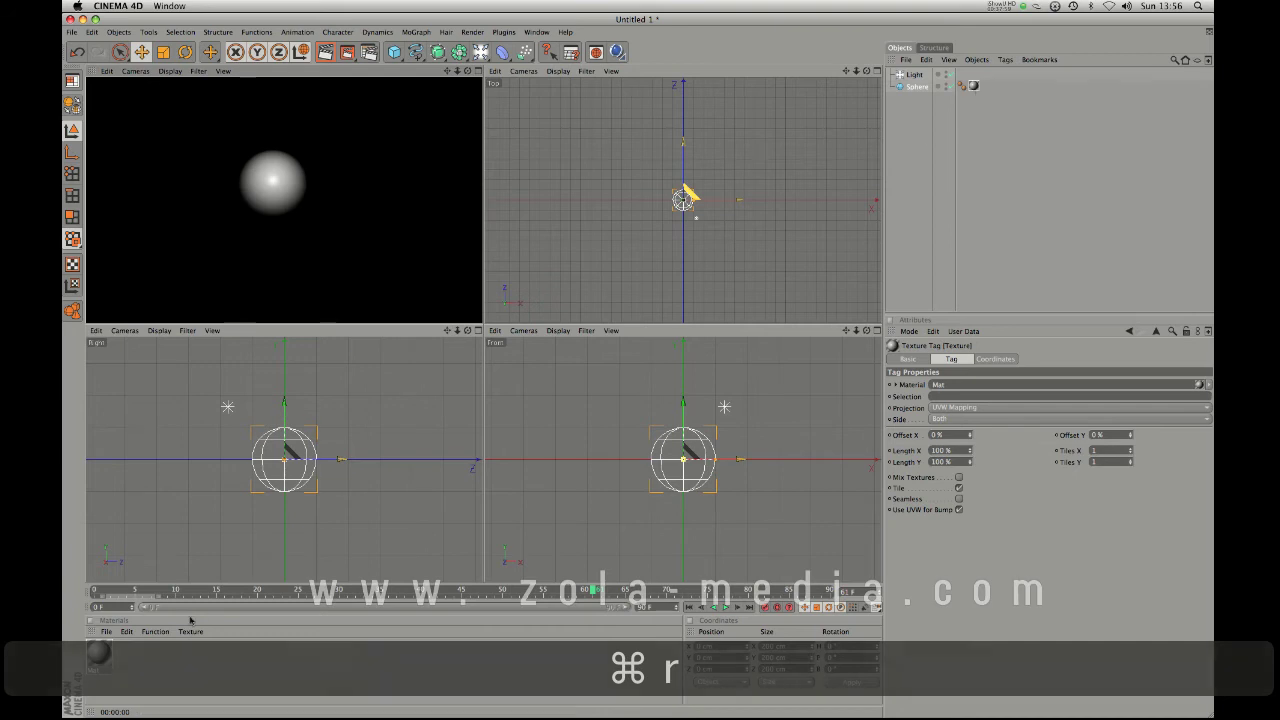
# Try enabling the material's Luminance, Reflection and Normal channels, and disable them again
pyautogui.click(99, 653)
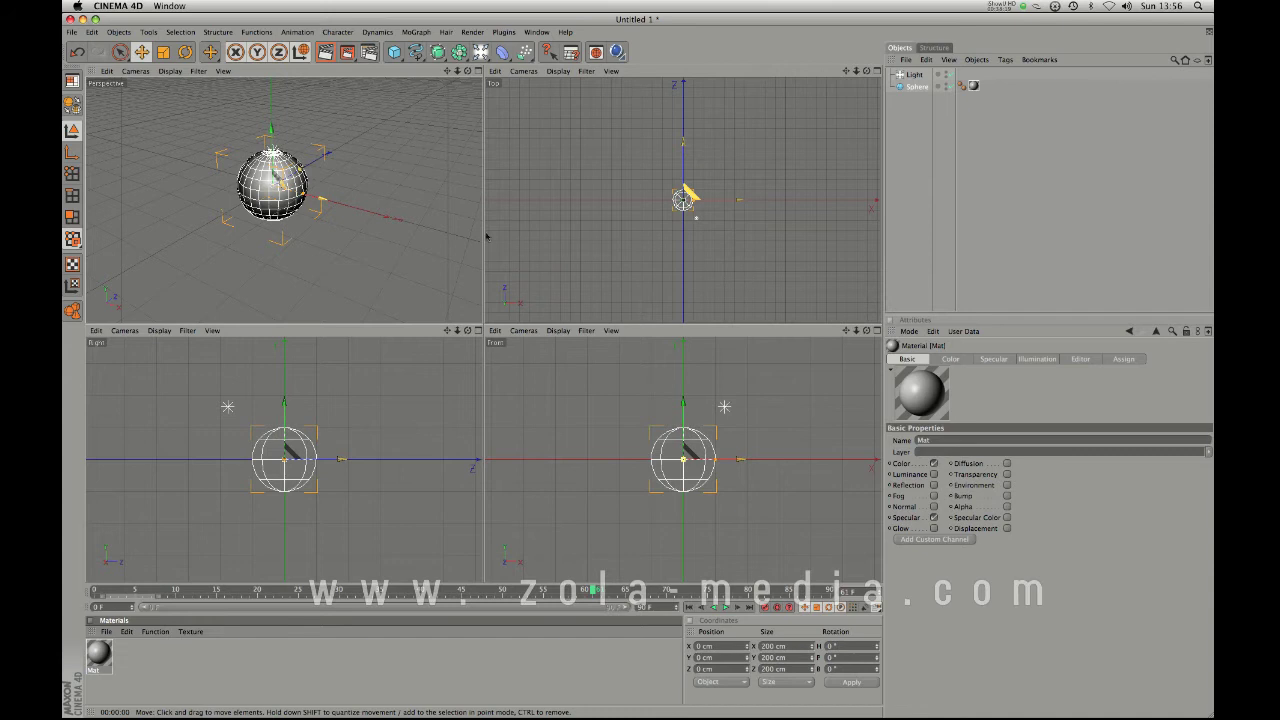
pyautogui.click(936, 476)
pyautogui.click(935, 486)
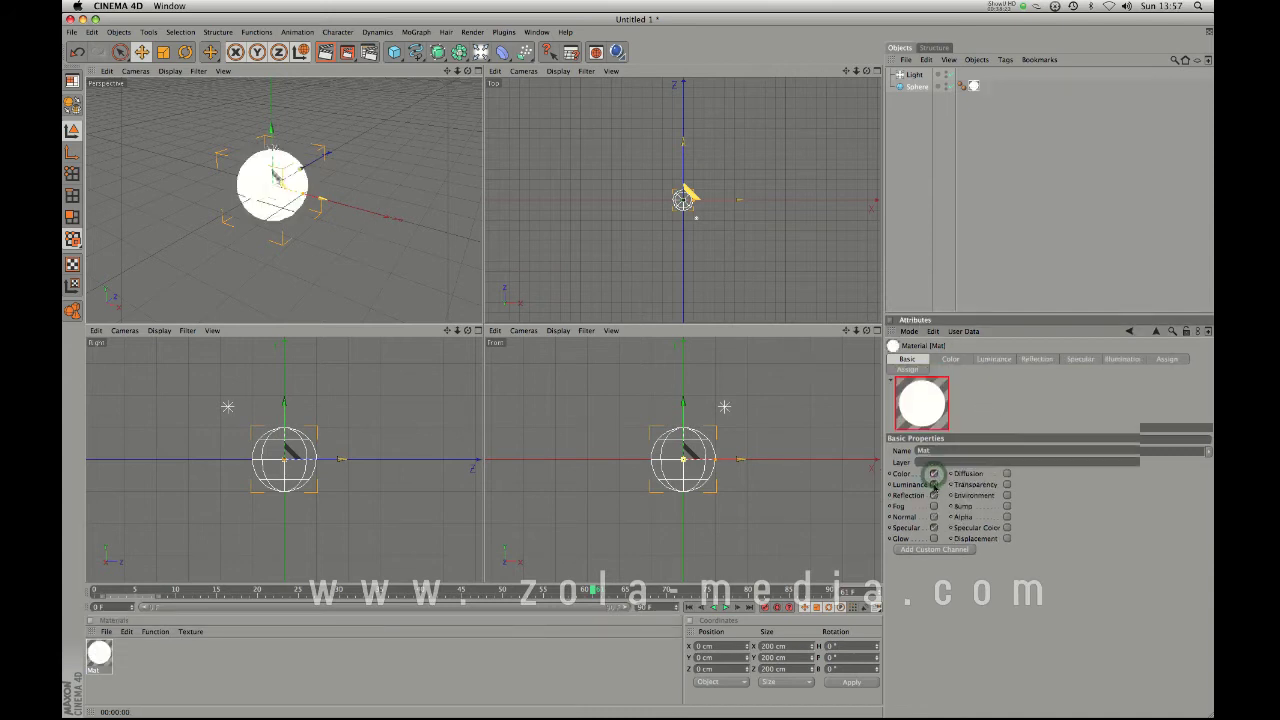
pyautogui.click(934, 495)
pyautogui.click(934, 507)
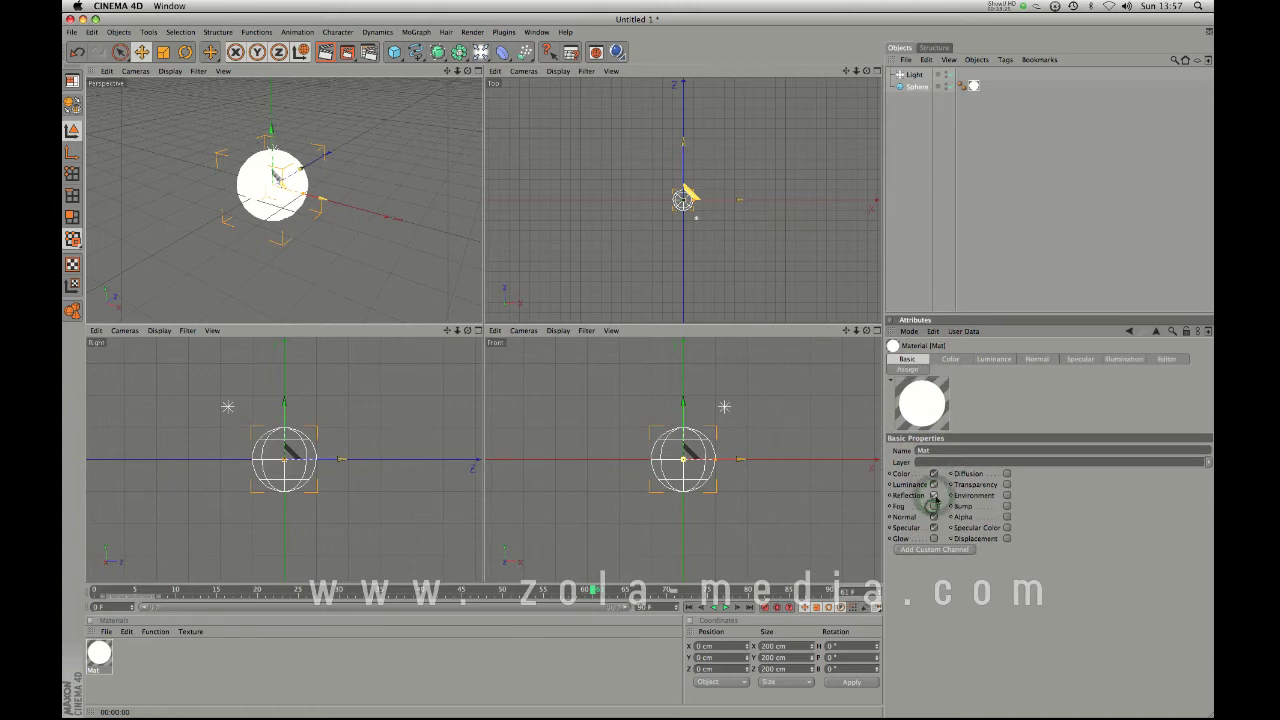
pyautogui.click(934, 496)
pyautogui.click(934, 486)
pyautogui.click(934, 495)
pyautogui.click(934, 506)
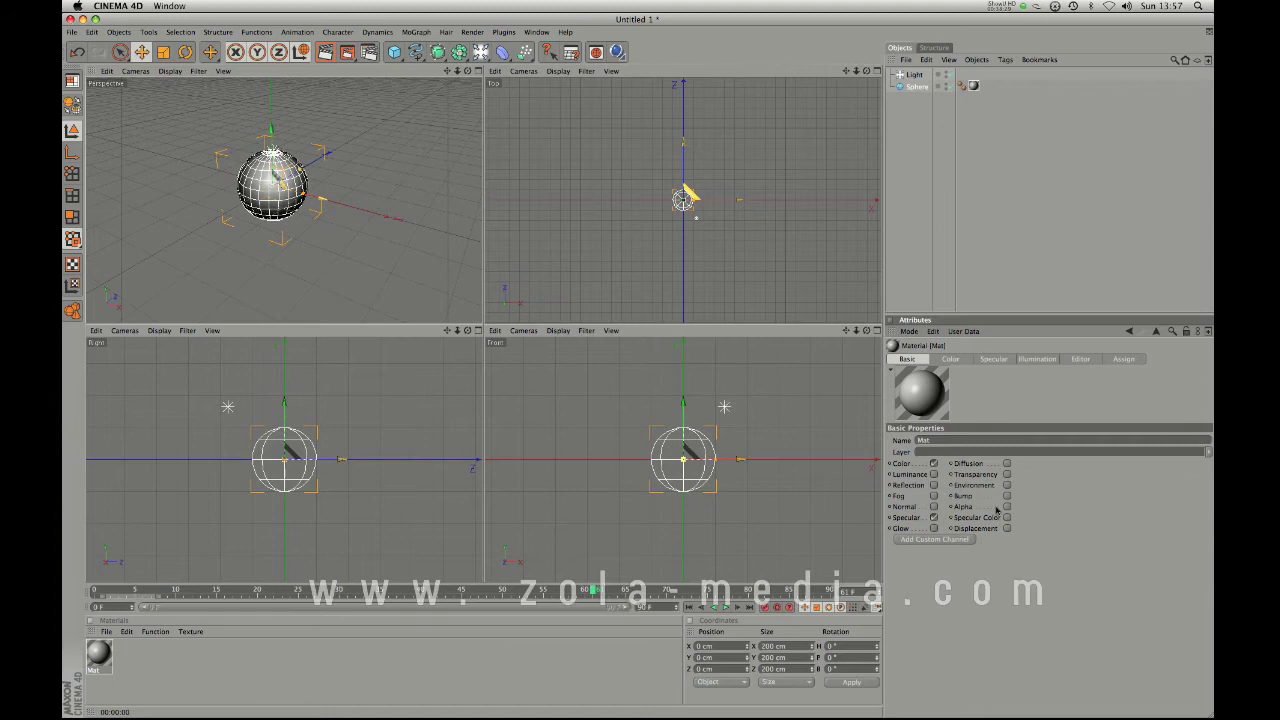
# Set the material's color to a muted purple with RGB 130, 94, 146, test-rendering the perspective view along the way
pyautogui.click(952, 359)
pyautogui.moveTo(1130, 440); pyautogui.dragTo(1082, 453)
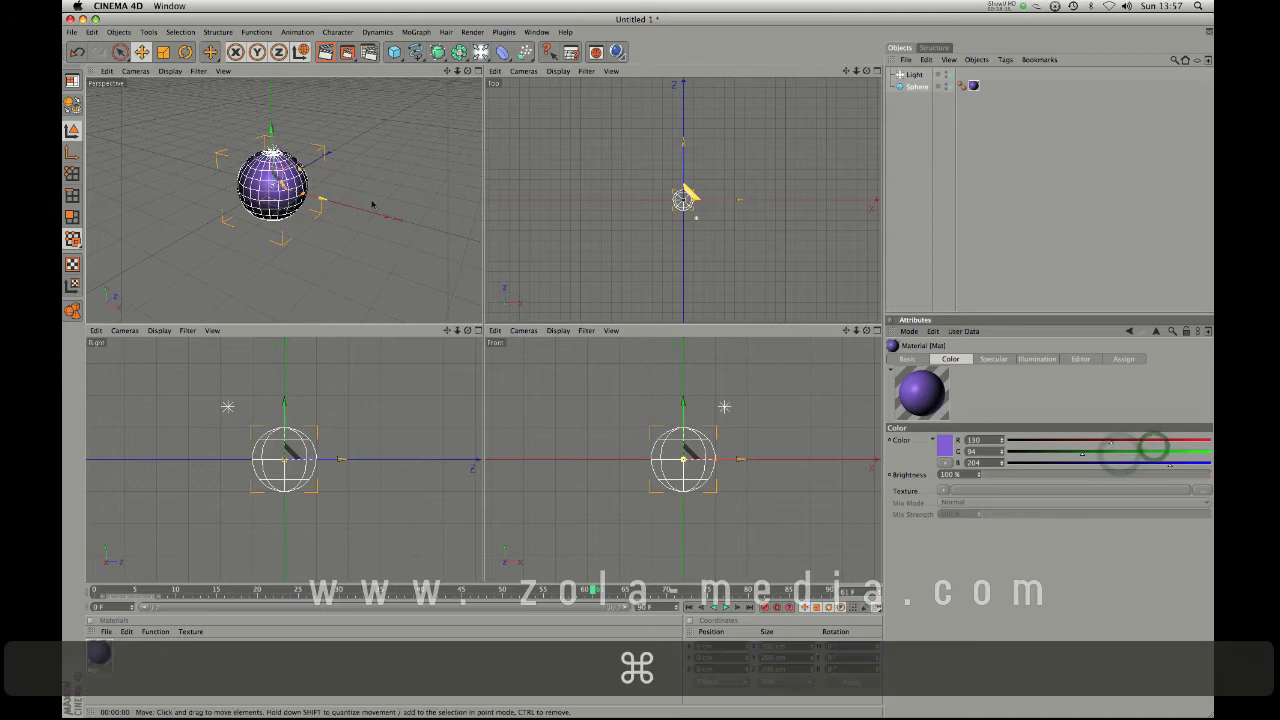
pyautogui.press('super+r')
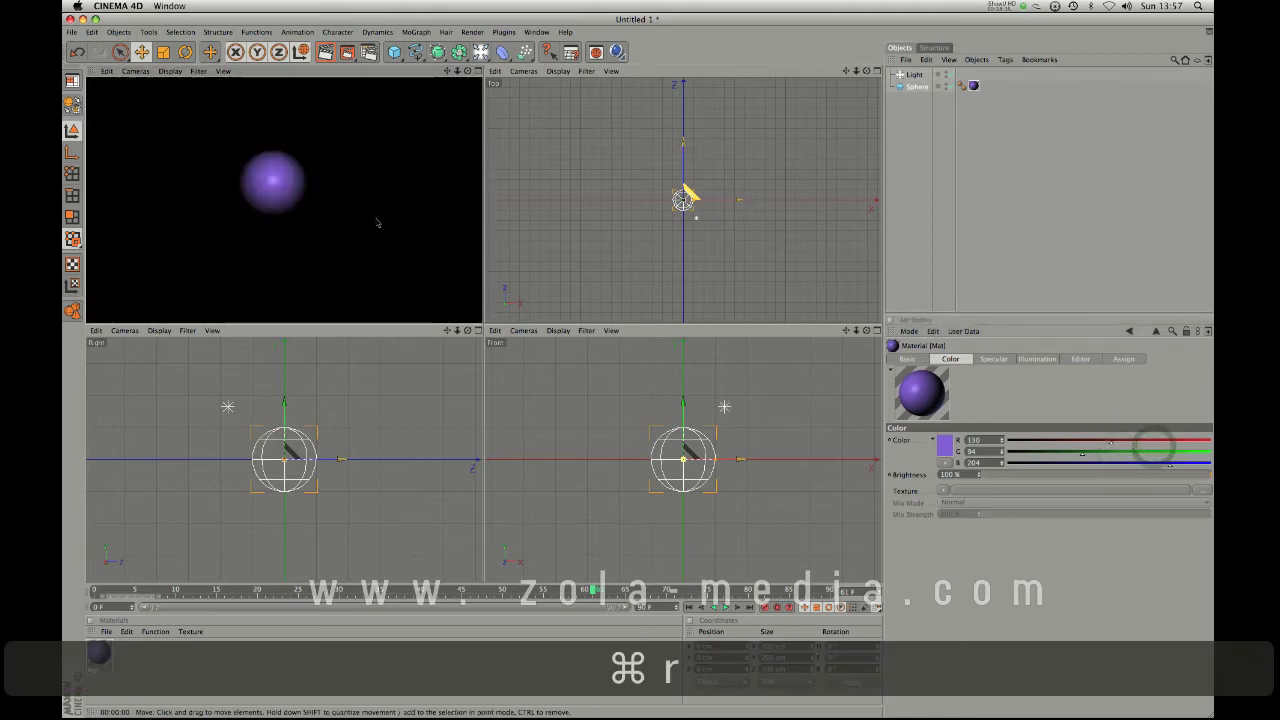
pyautogui.click(1122, 462)
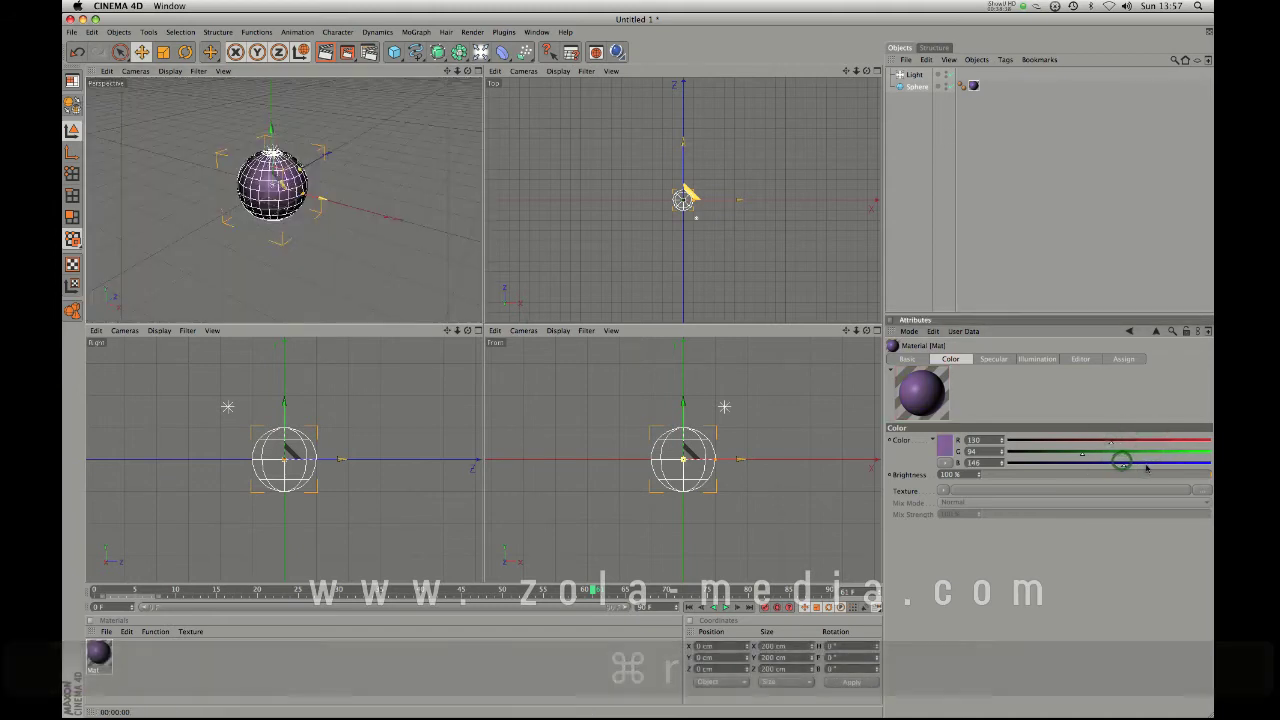
# Load a Gradient shader as the material's color texture, make its black end red, and render the perspective view
pyautogui.click(942, 491)
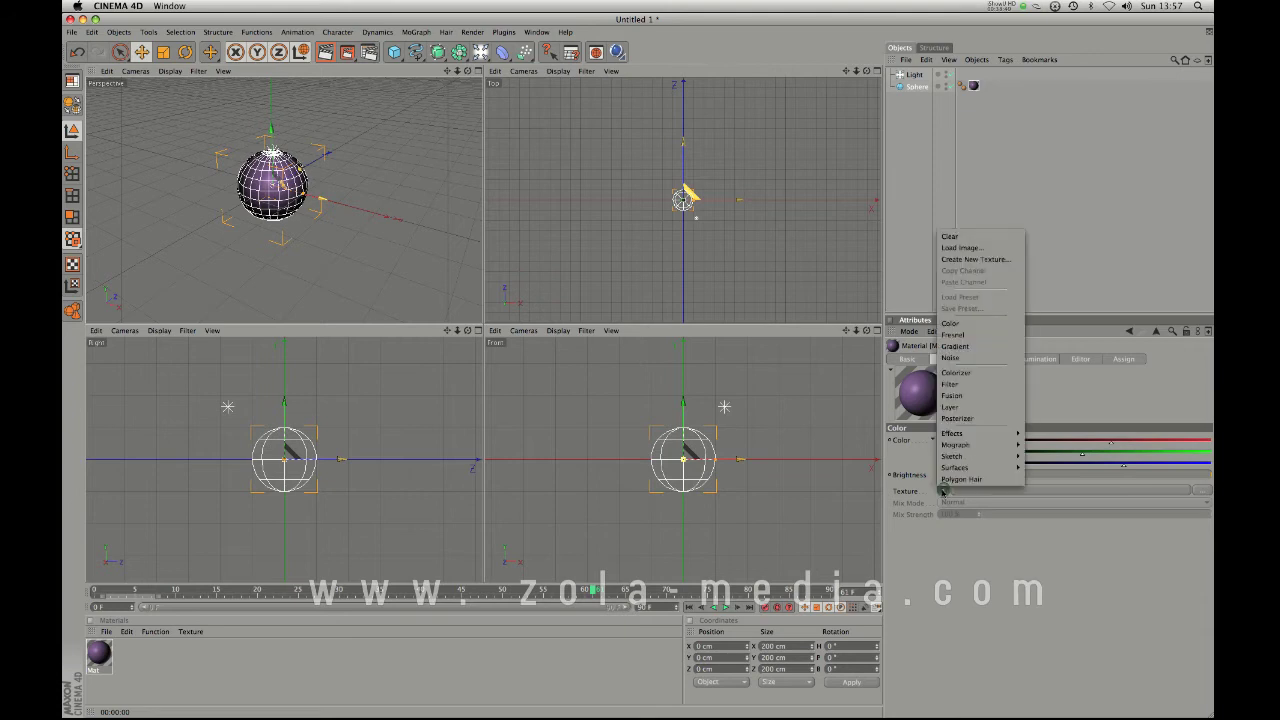
pyautogui.click(977, 347)
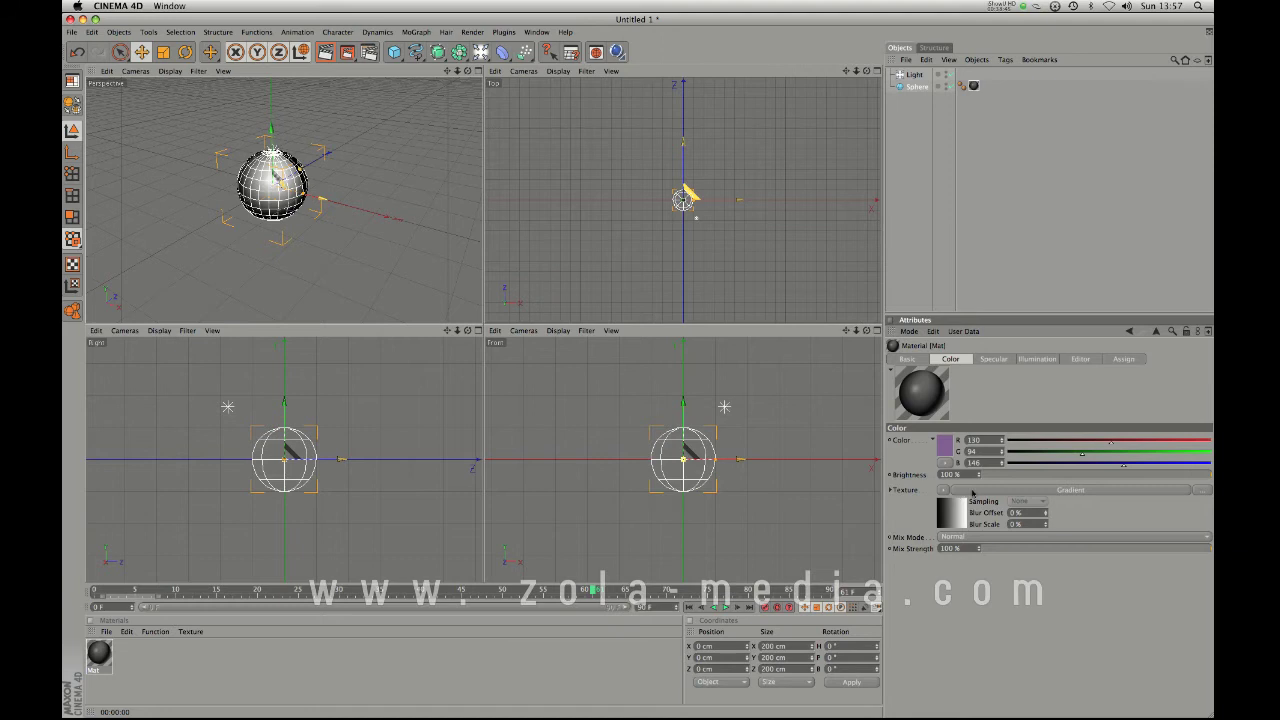
pyautogui.click(972, 491)
pyautogui.doubleClick(933, 448)
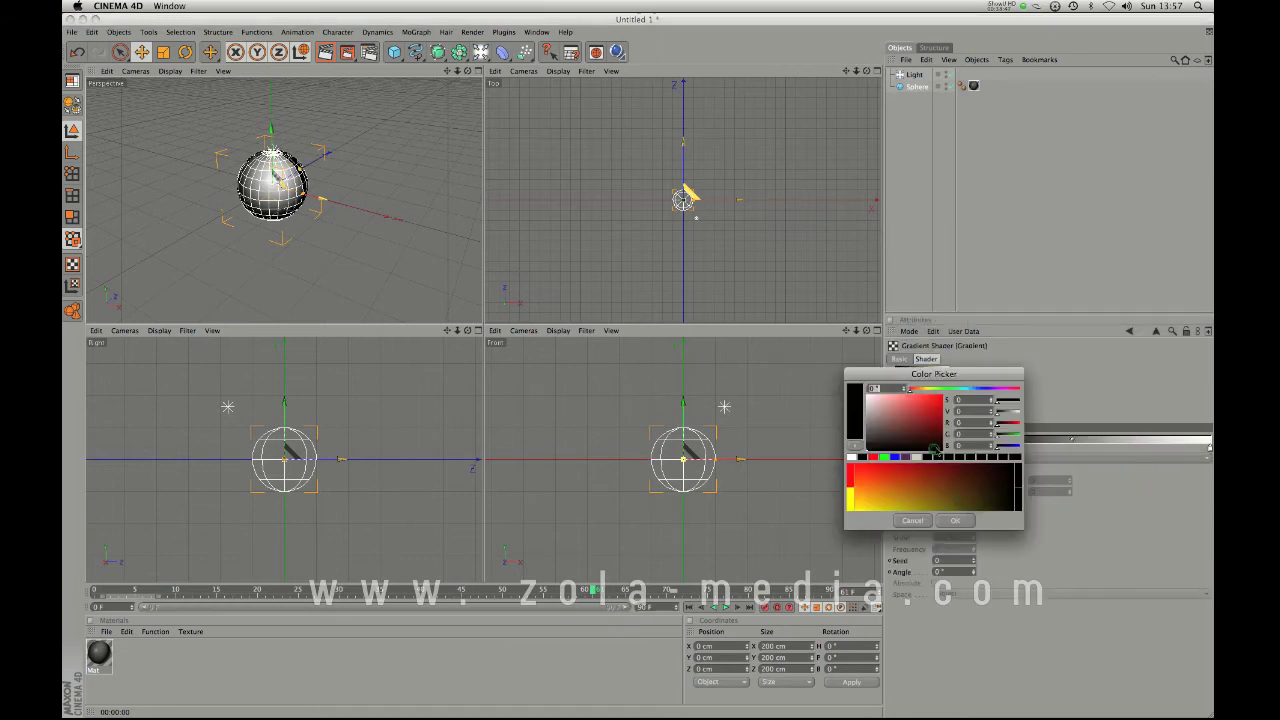
pyautogui.click(955, 521)
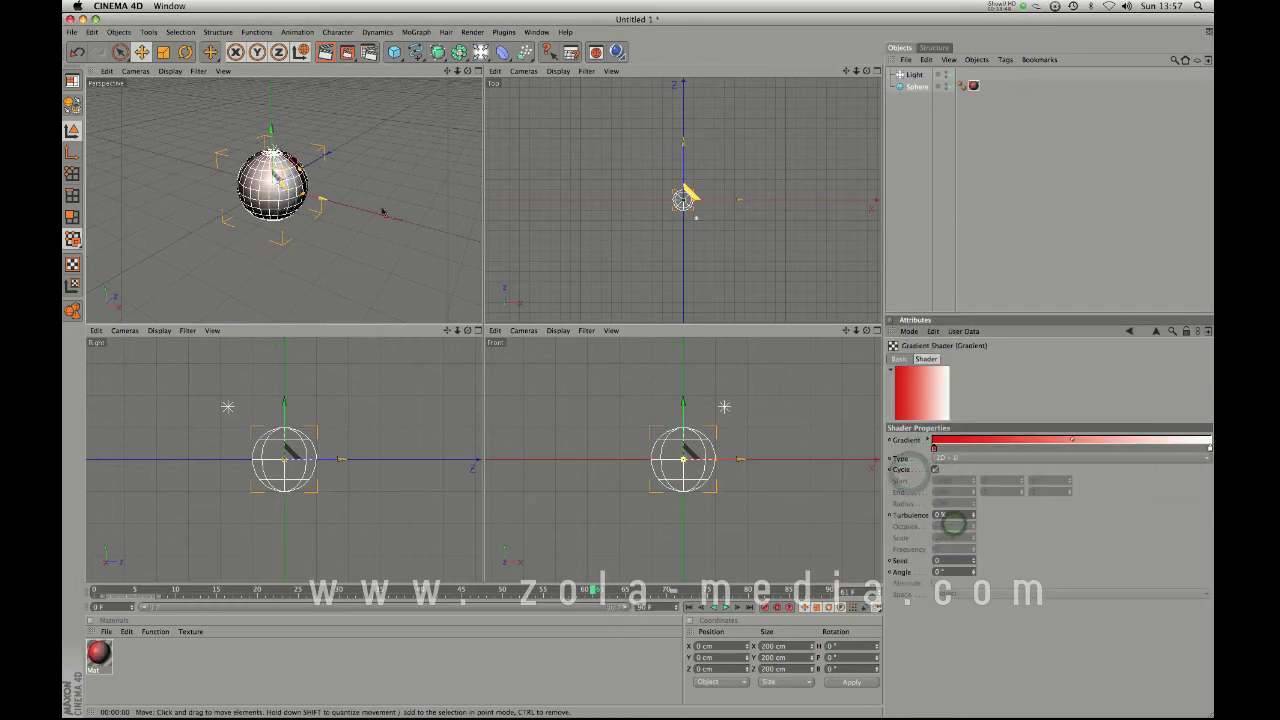
pyautogui.press('super+r')
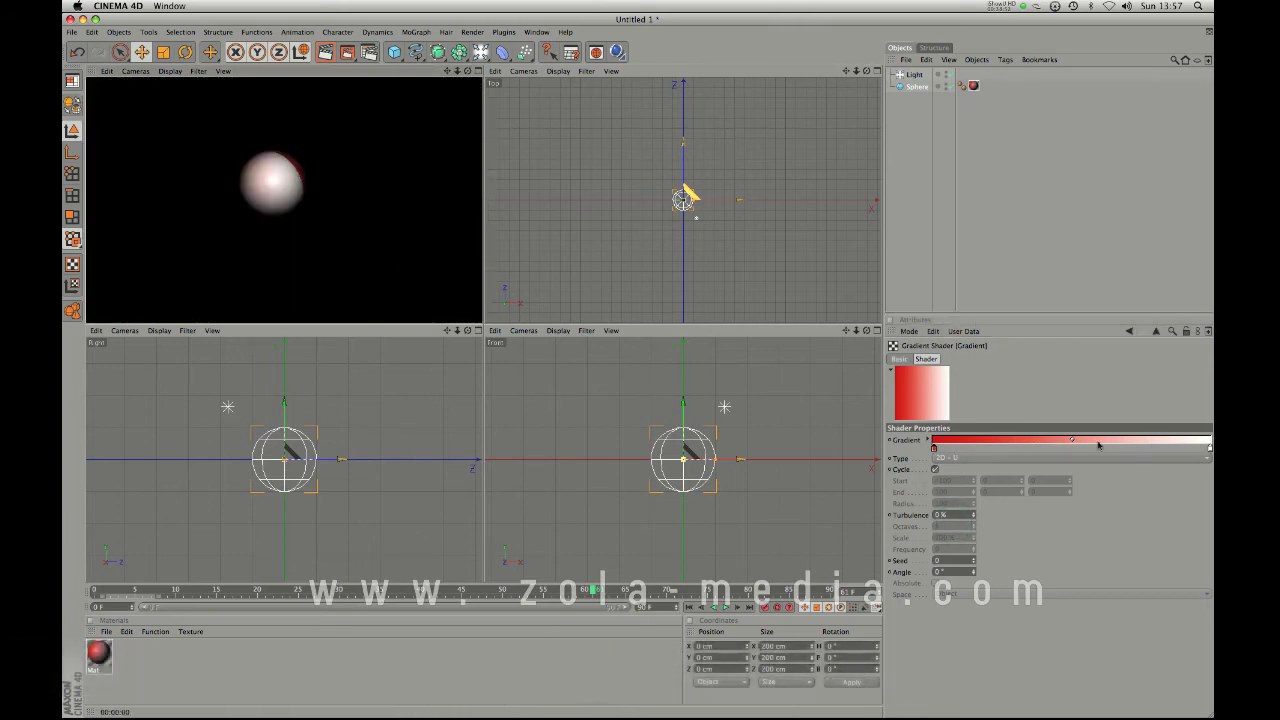
# Change the gradient shader's type to 2D - Radial and render the perspective view
pyautogui.click(1004, 456)
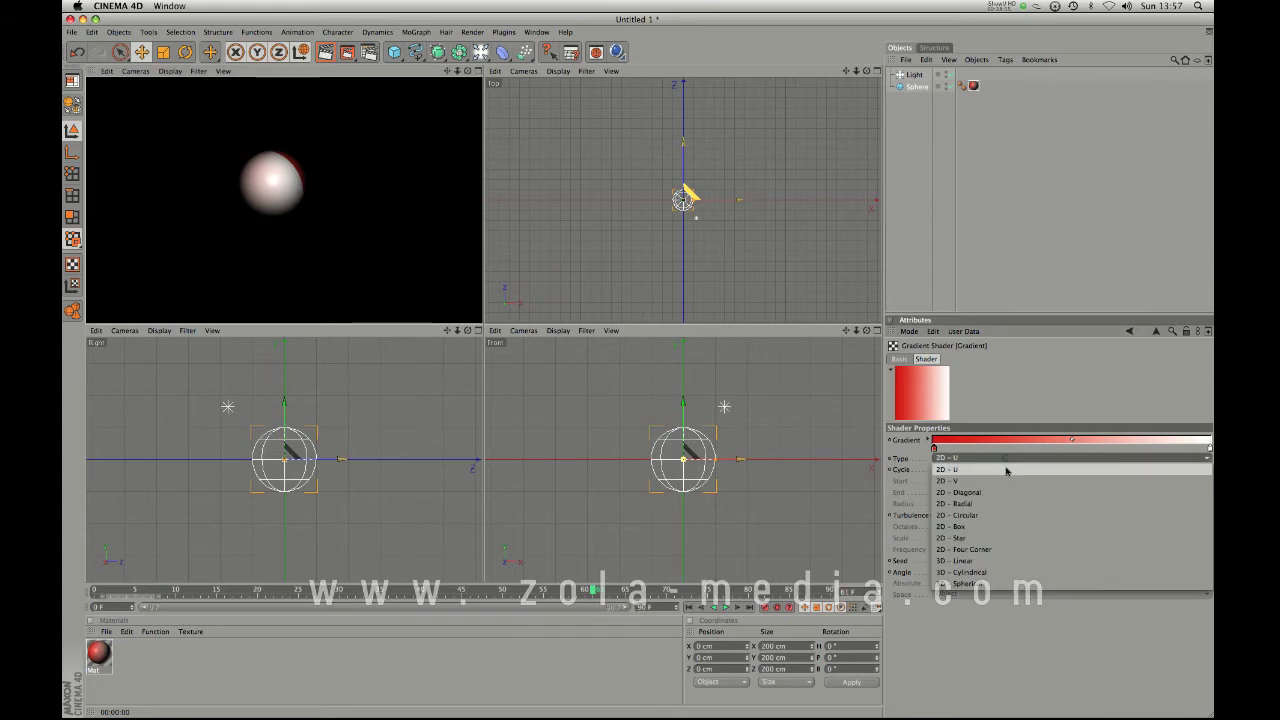
pyautogui.click(997, 503)
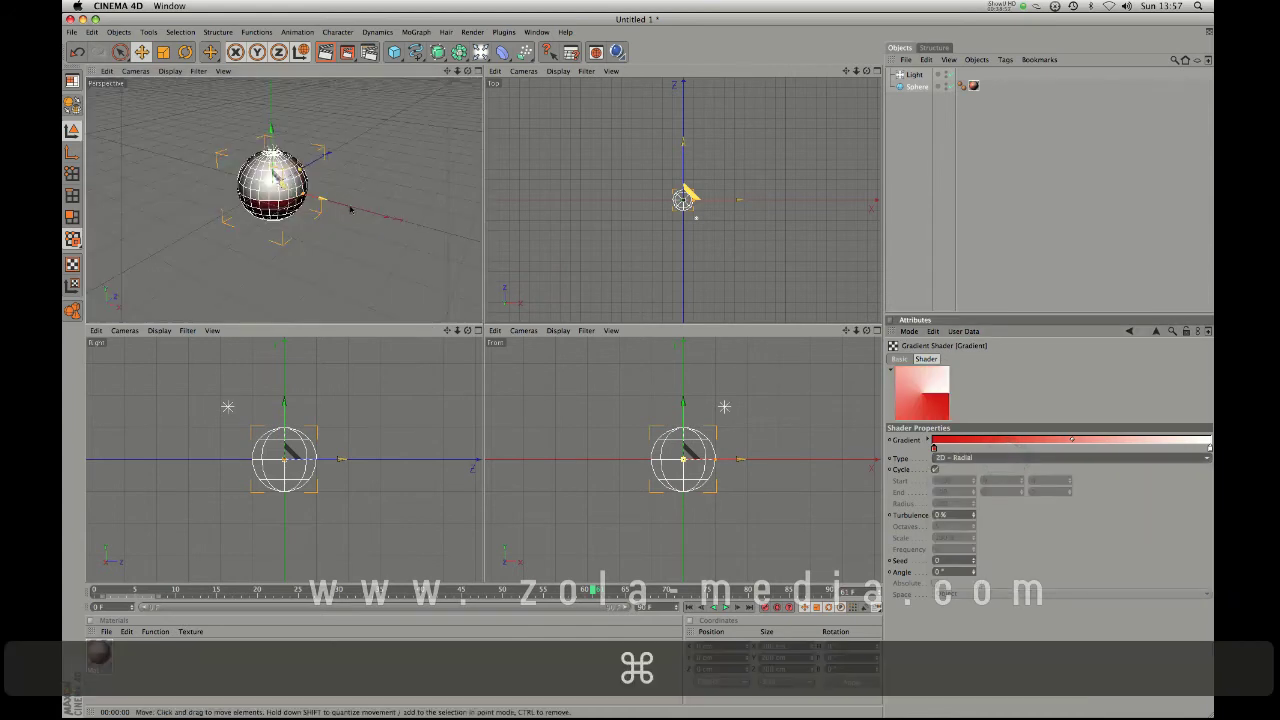
pyautogui.press('super+r')
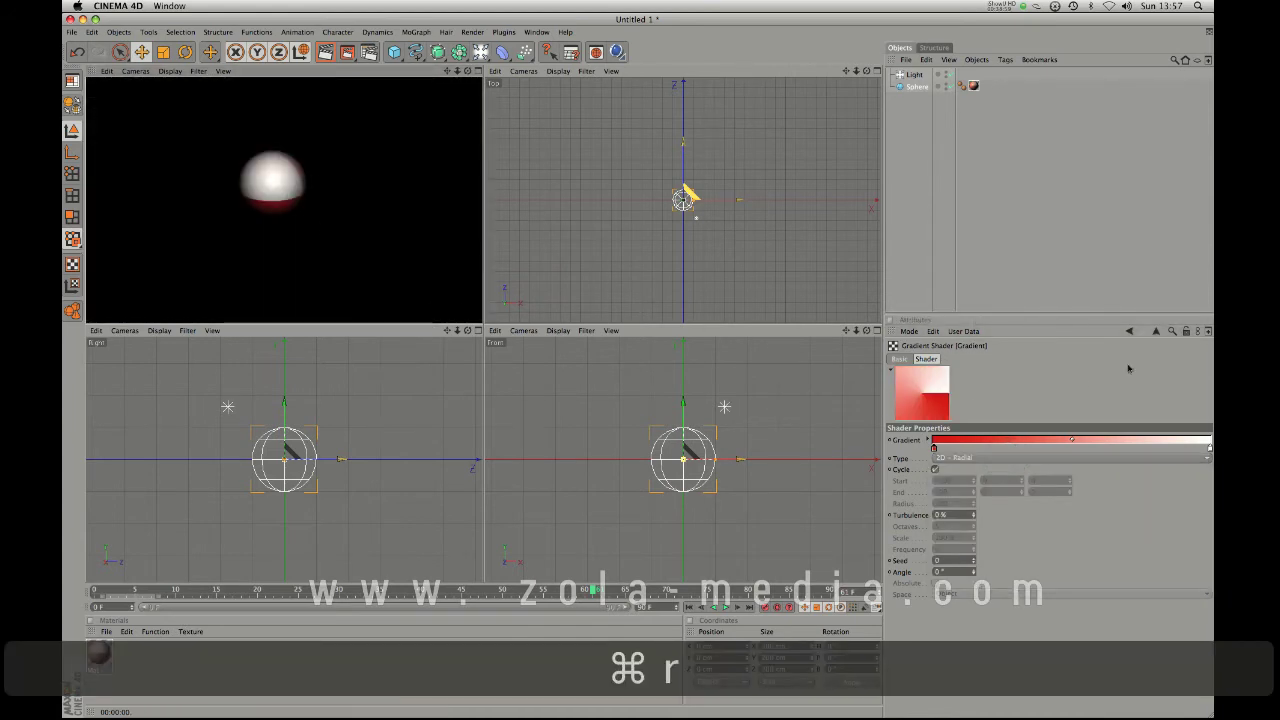
# Return to the material's color settings and clear the Gradient shader from its texture
pyautogui.click(1157, 331)
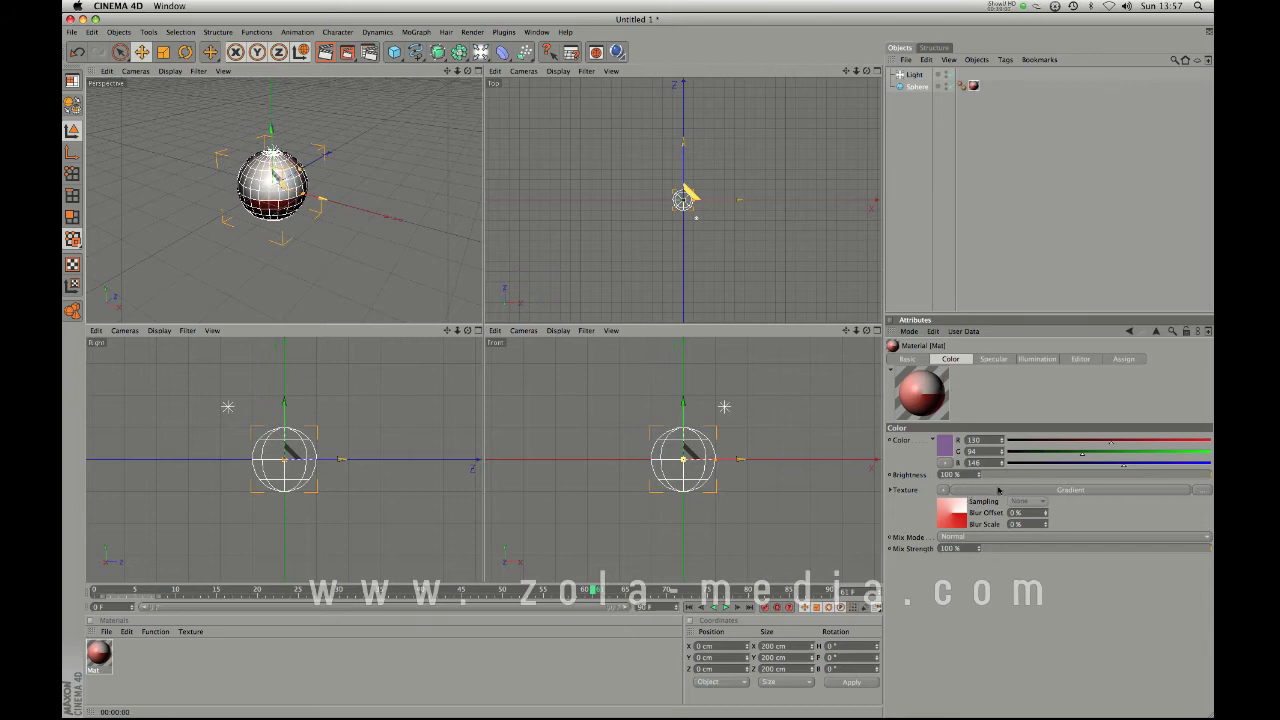
pyautogui.click(944, 490)
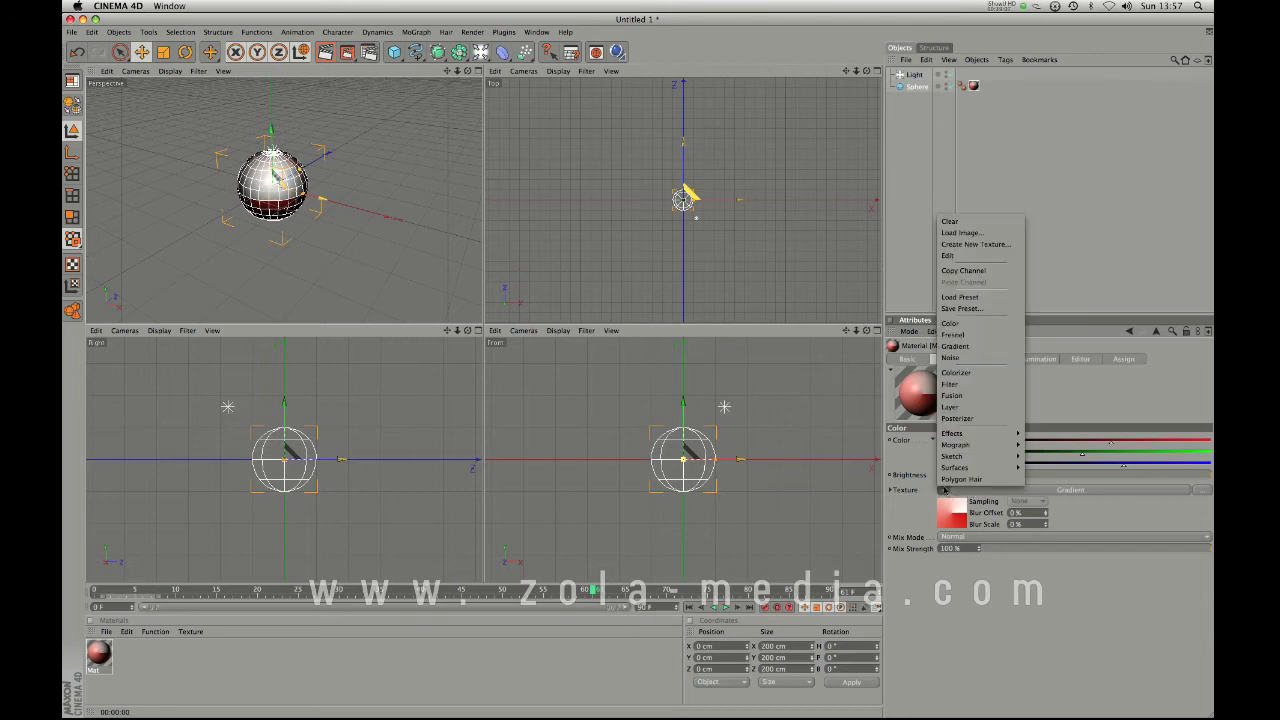
pyautogui.click(968, 221)
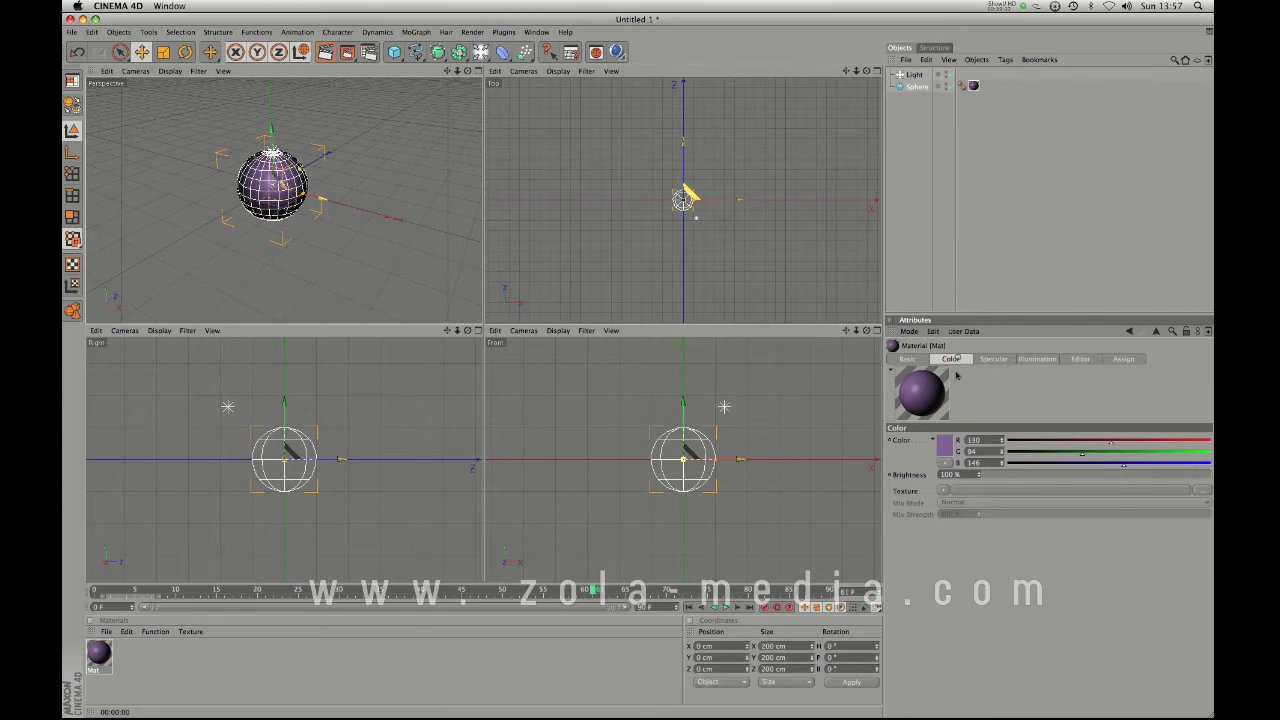
# Set the material's specular width to 100 % and height to 55 %, test-rendering the perspective view from two angles
pyautogui.click(993, 358)
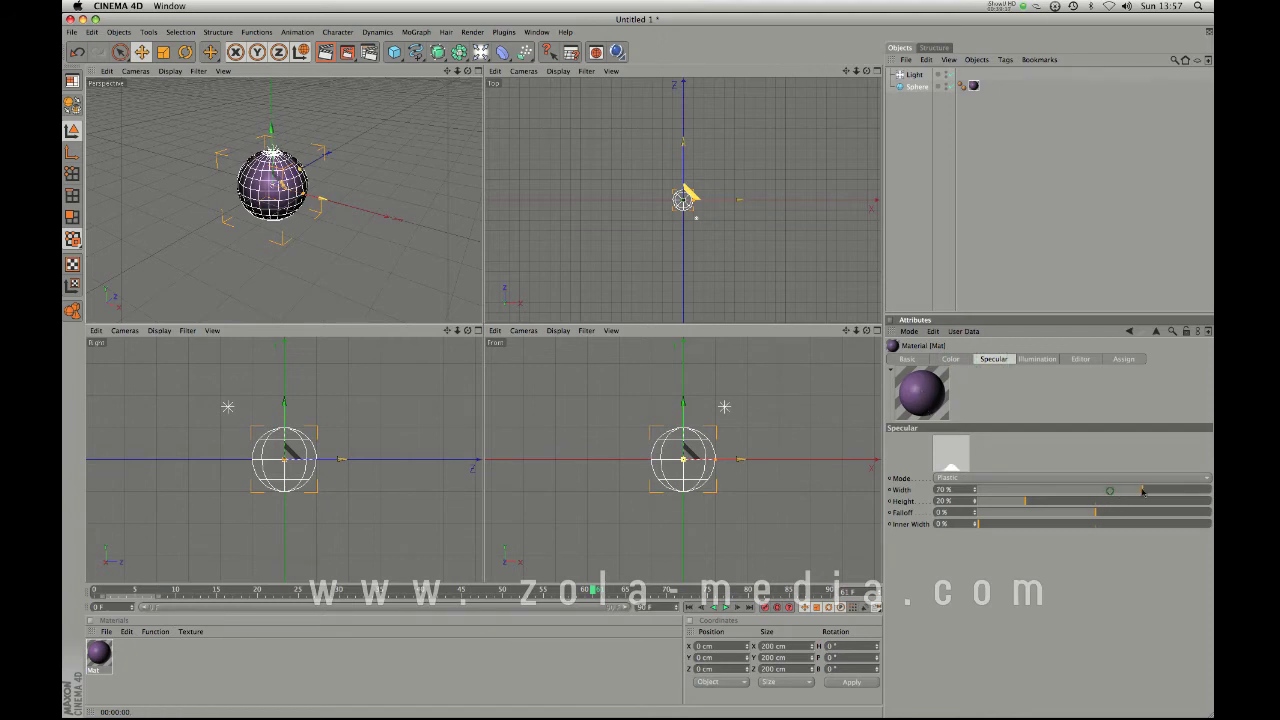
pyautogui.moveTo(1146, 491)
pyautogui.mouseDown()
pyautogui.moveTo(1170, 491)
pyautogui.moveTo(1152, 490)
pyautogui.mouseUp()
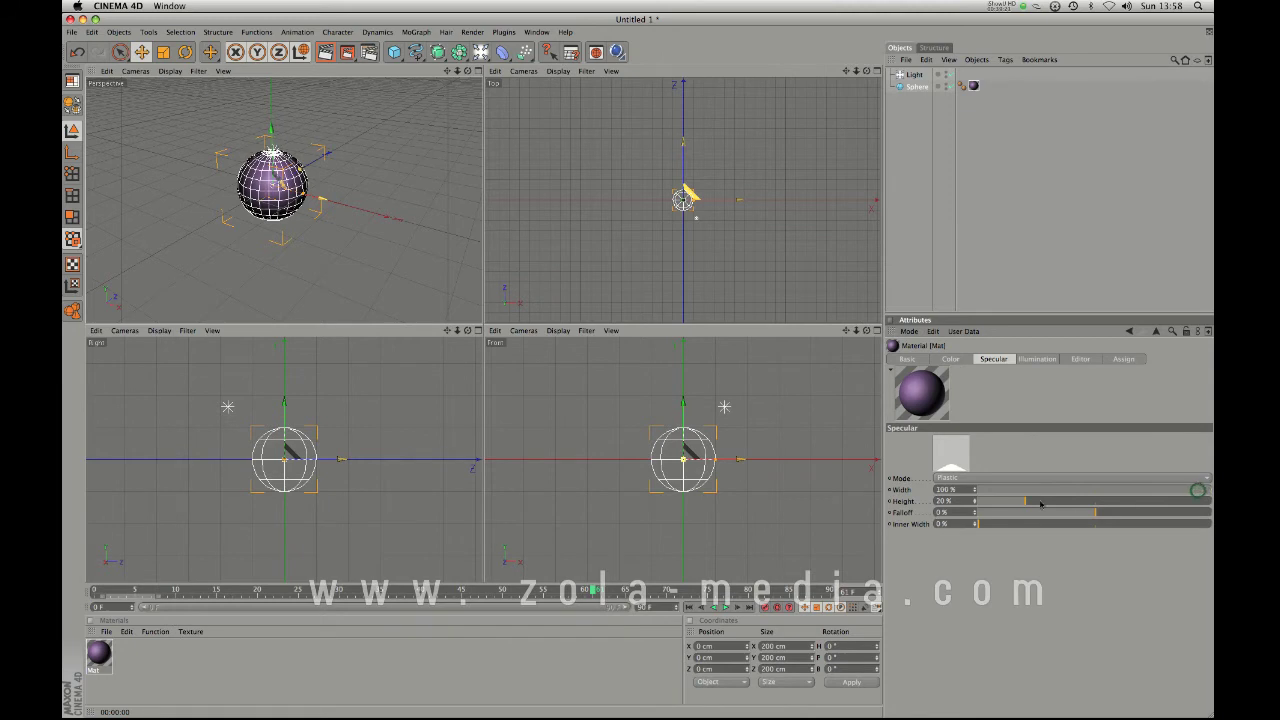
pyautogui.moveTo(1048, 502); pyautogui.dragTo(1105, 502)
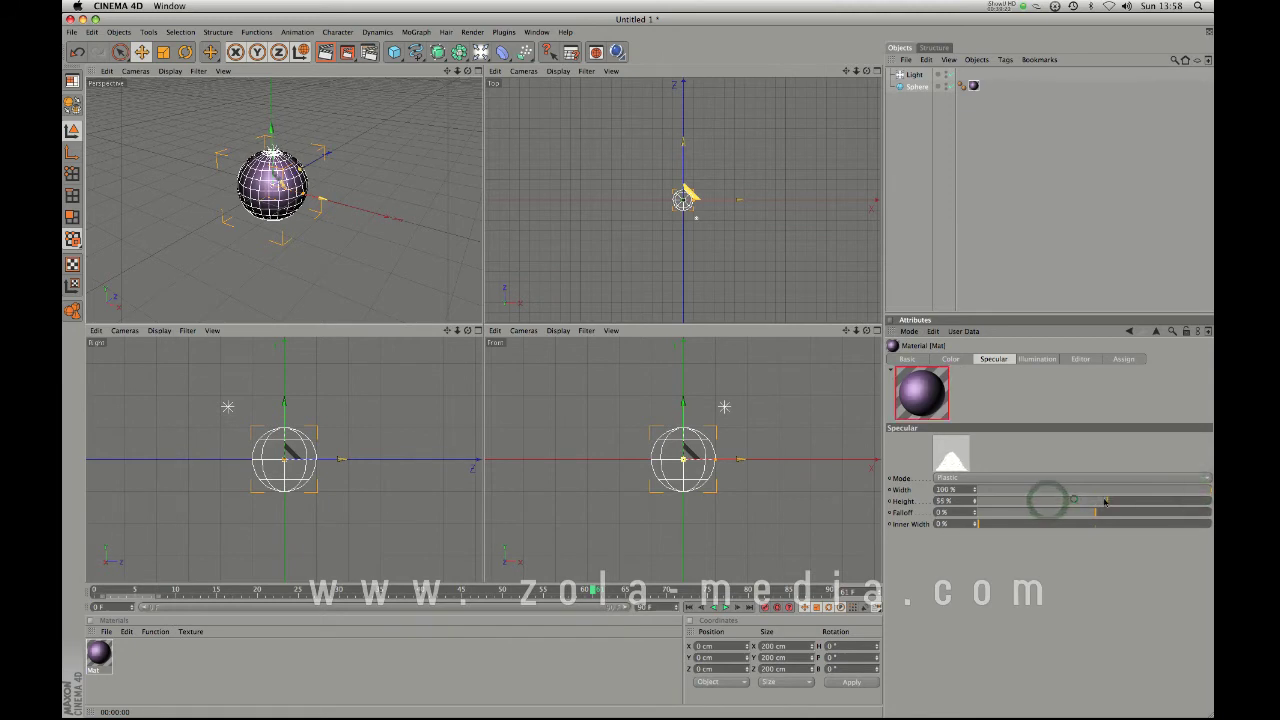
pyautogui.press('super+r')
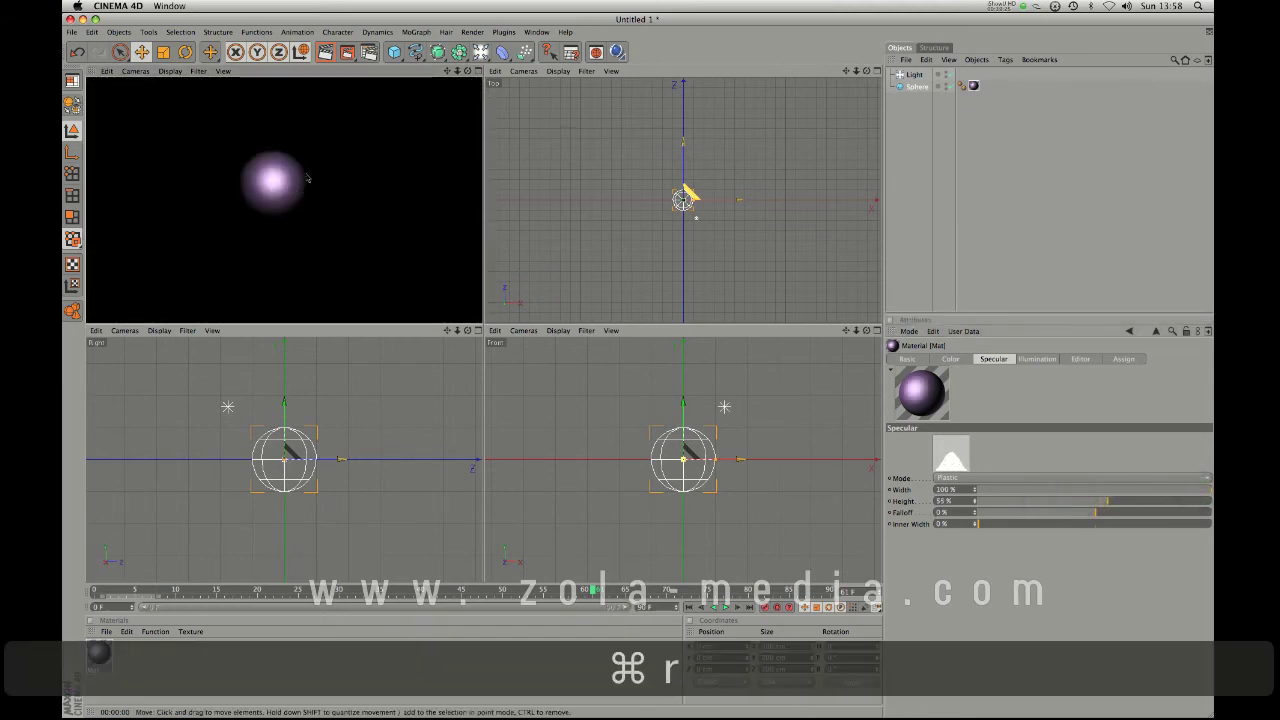
pyautogui.press('3')
pyautogui.moveTo(316, 269); pyautogui.dragTo(297, 202)
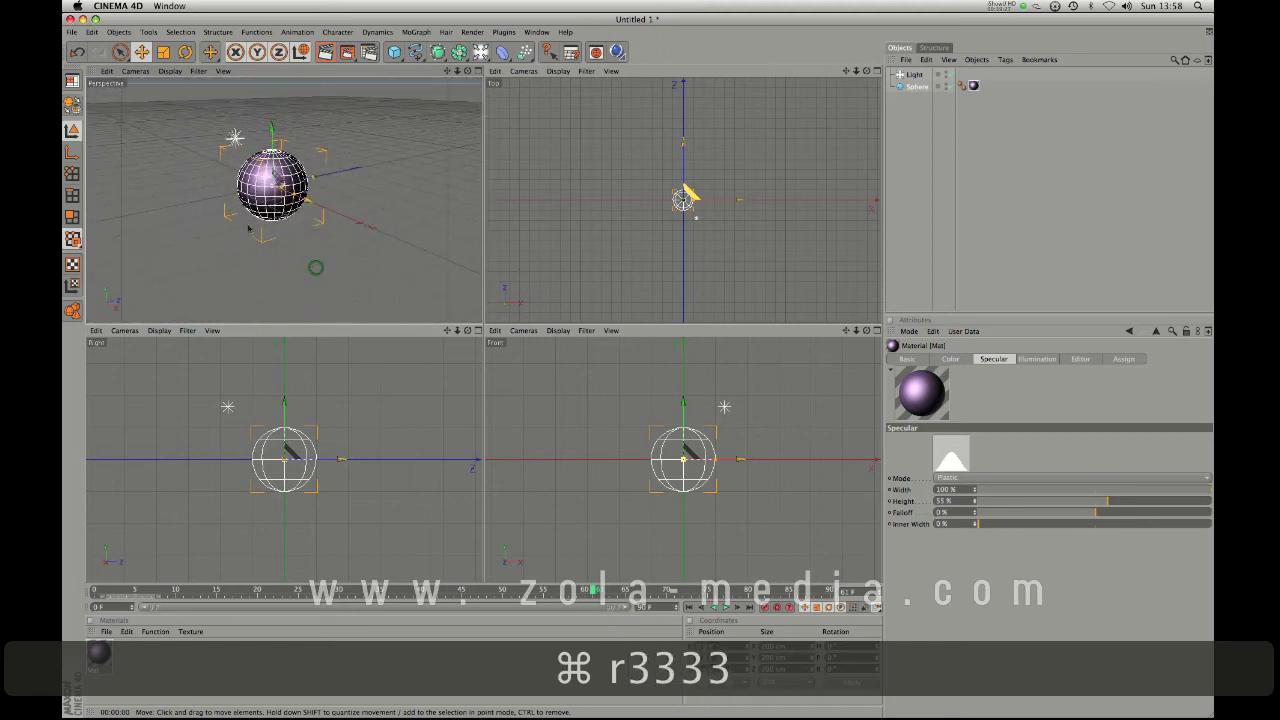
pyautogui.press('super+r')
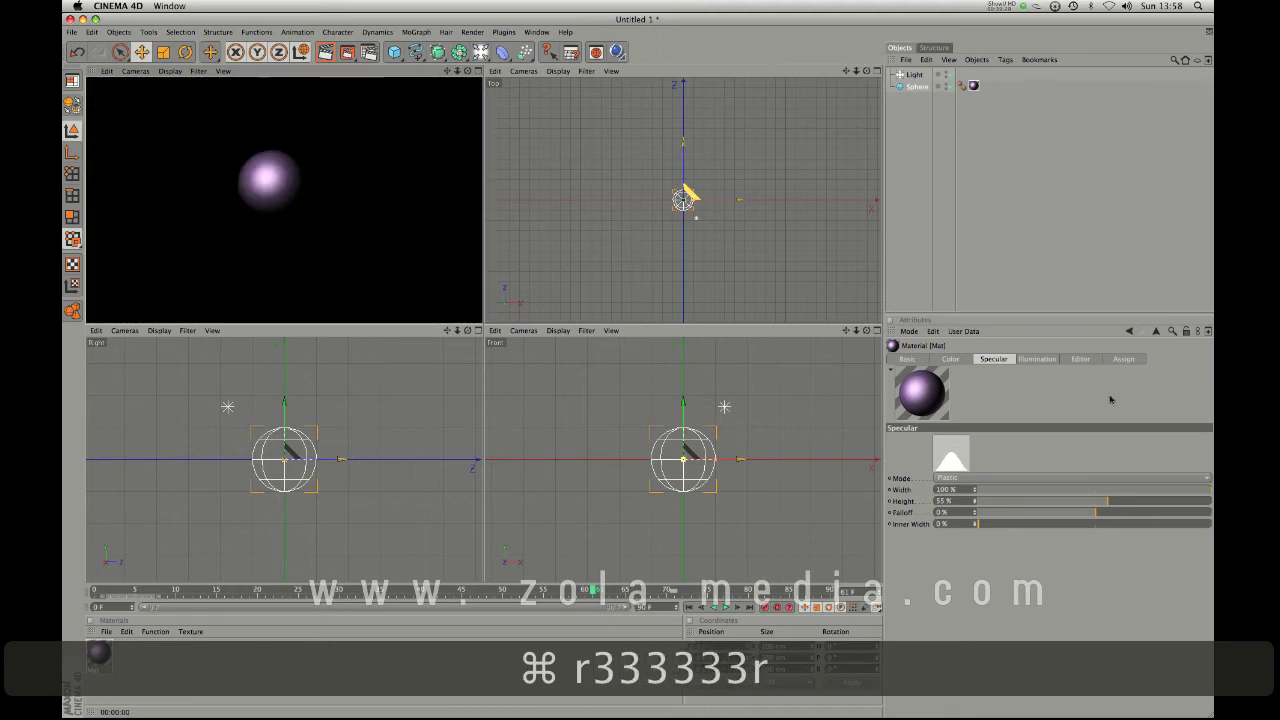
# Narrow the specular highlight to a width of 46 %, raise its height to 99 %, and render the perspective view
pyautogui.click(1092, 393)
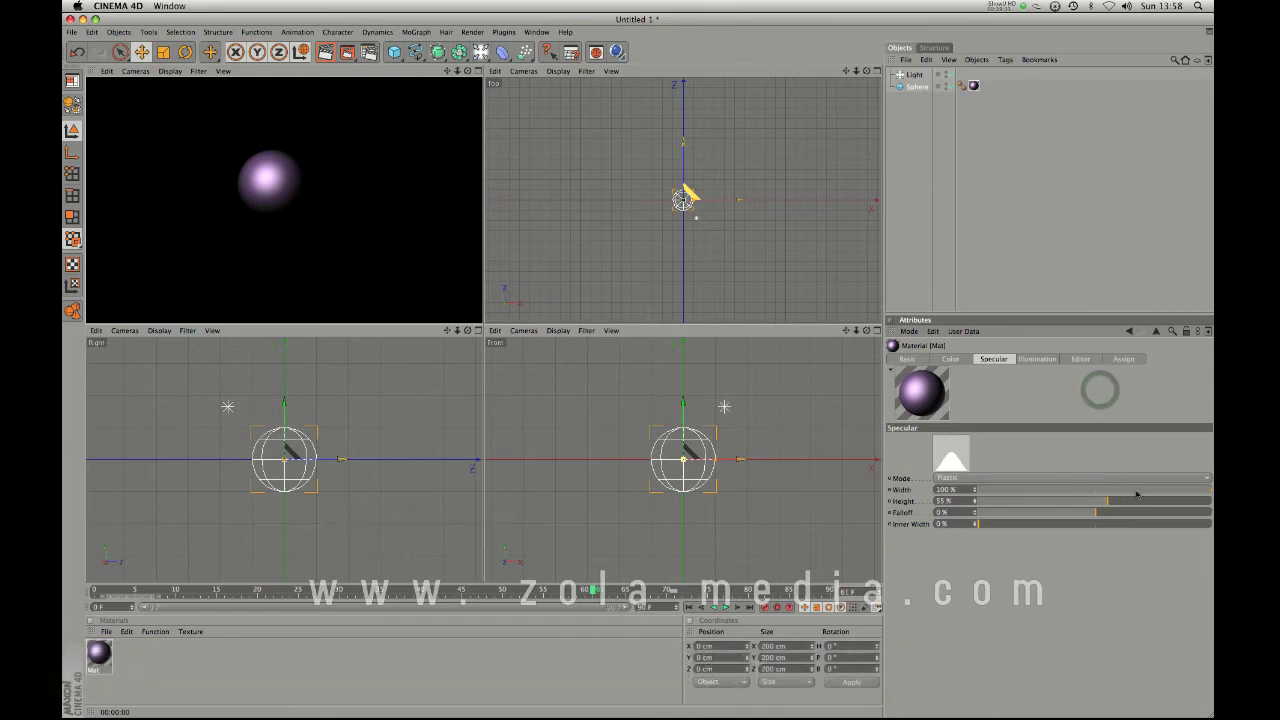
pyautogui.moveTo(1129, 490); pyautogui.dragTo(1164, 507)
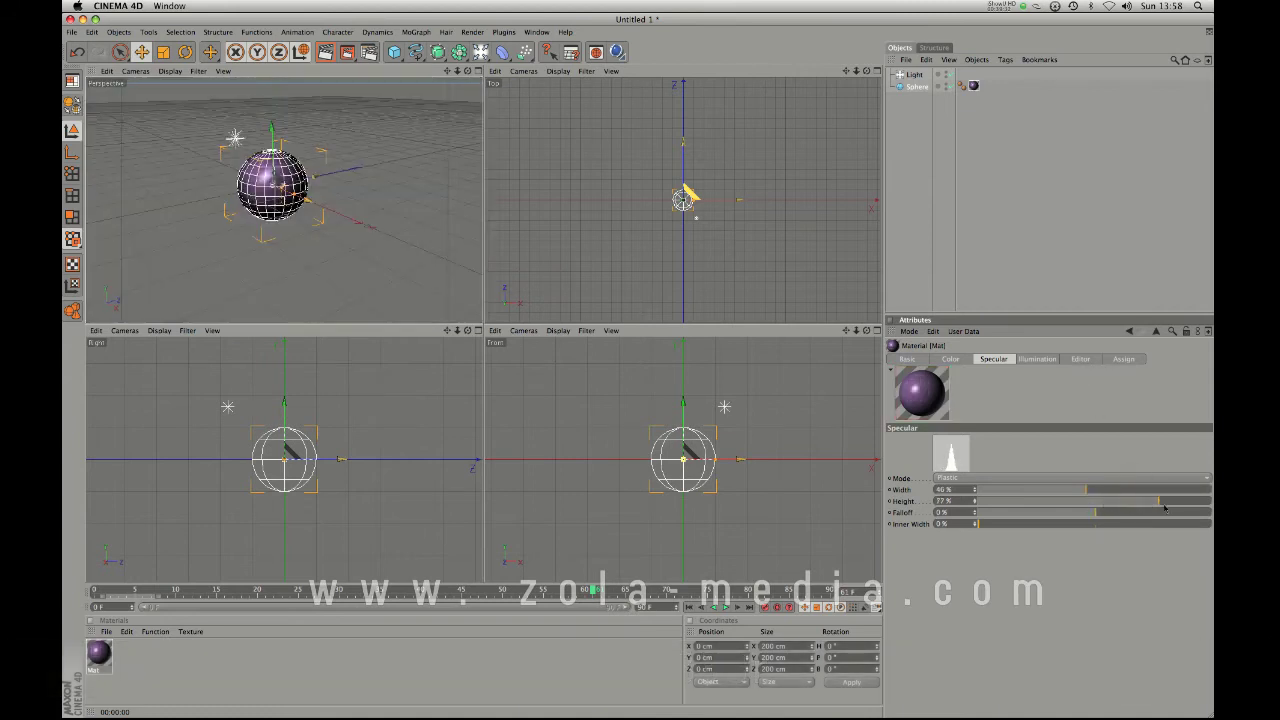
pyautogui.press('super')
pyautogui.press('super+r')
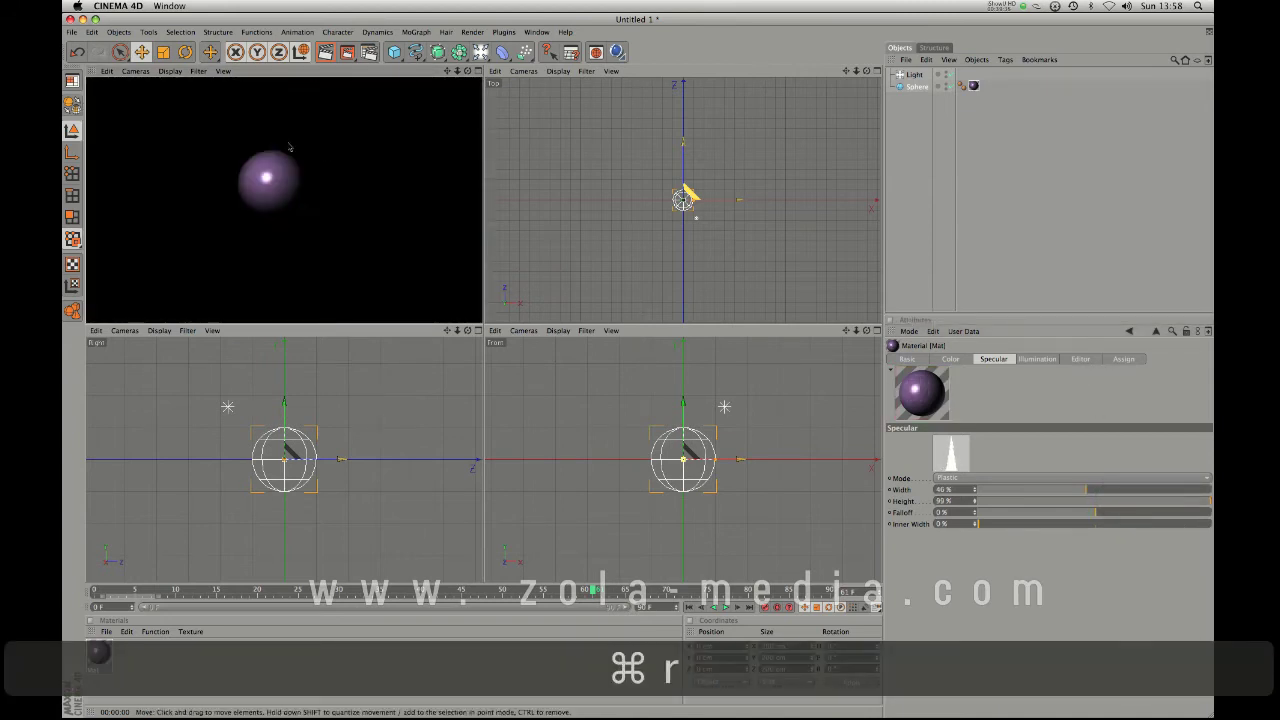
# Try the Metal specular mode with a test render, reduce the specular height to 56 %, and return the mode to Plastic
pyautogui.click(1038, 477)
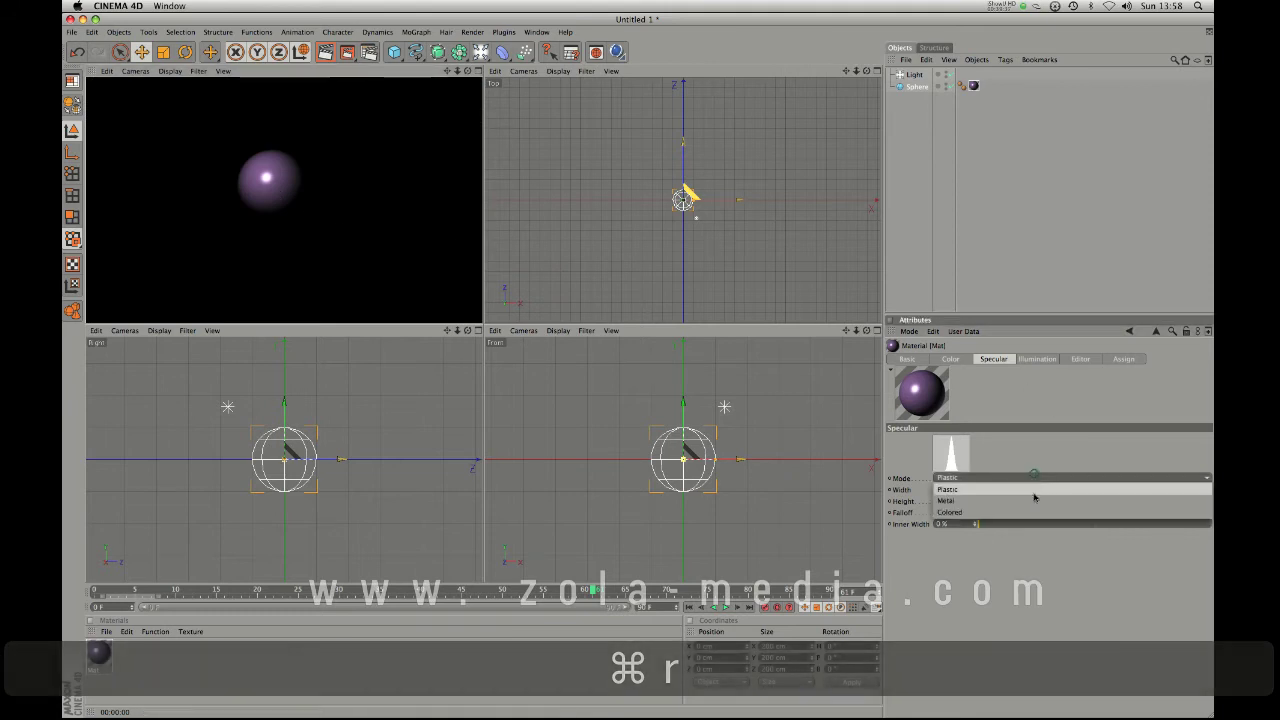
pyautogui.click(1035, 489)
pyautogui.press('super+r')
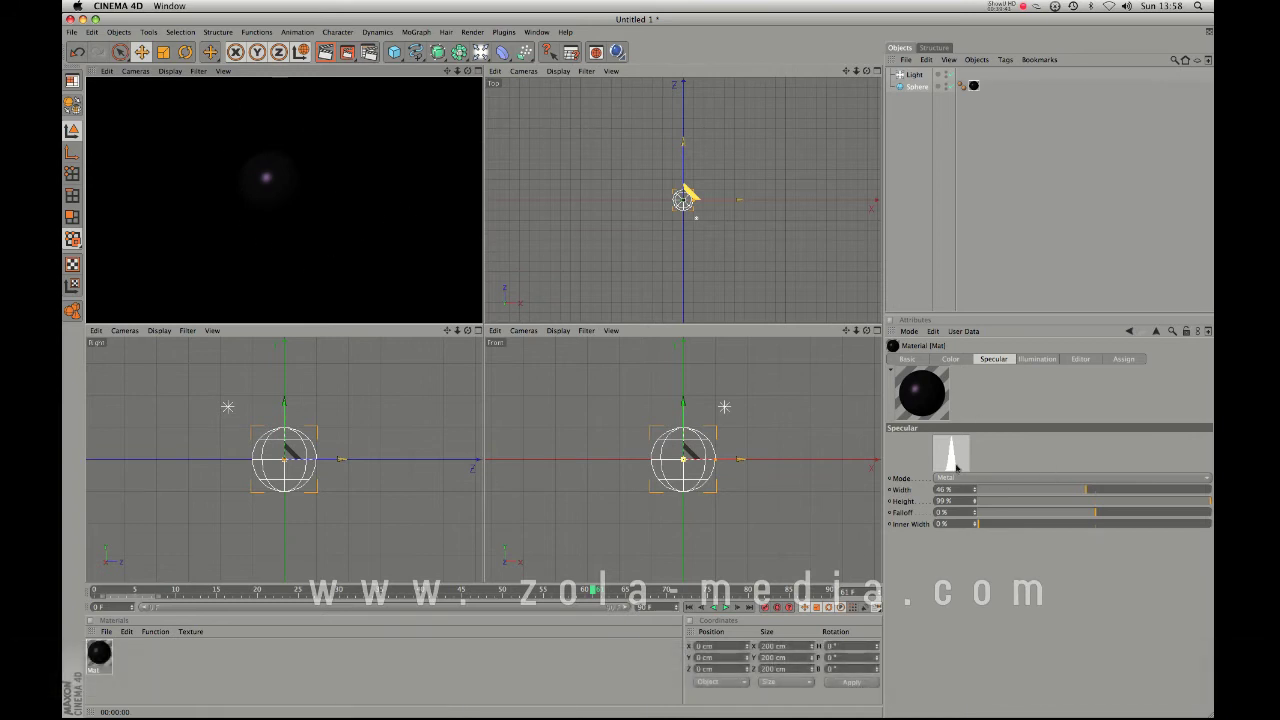
pyautogui.moveTo(1203, 505); pyautogui.dragTo(1108, 505)
pyautogui.click(1004, 478)
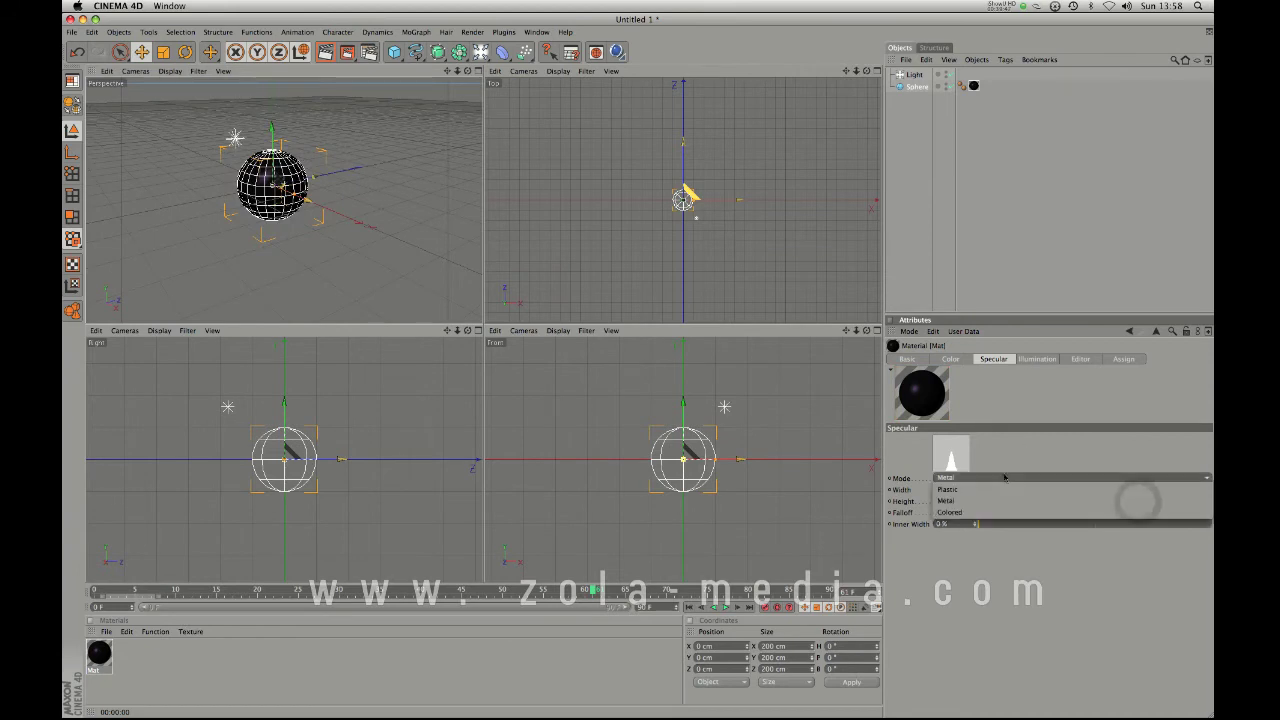
pyautogui.click(1004, 474)
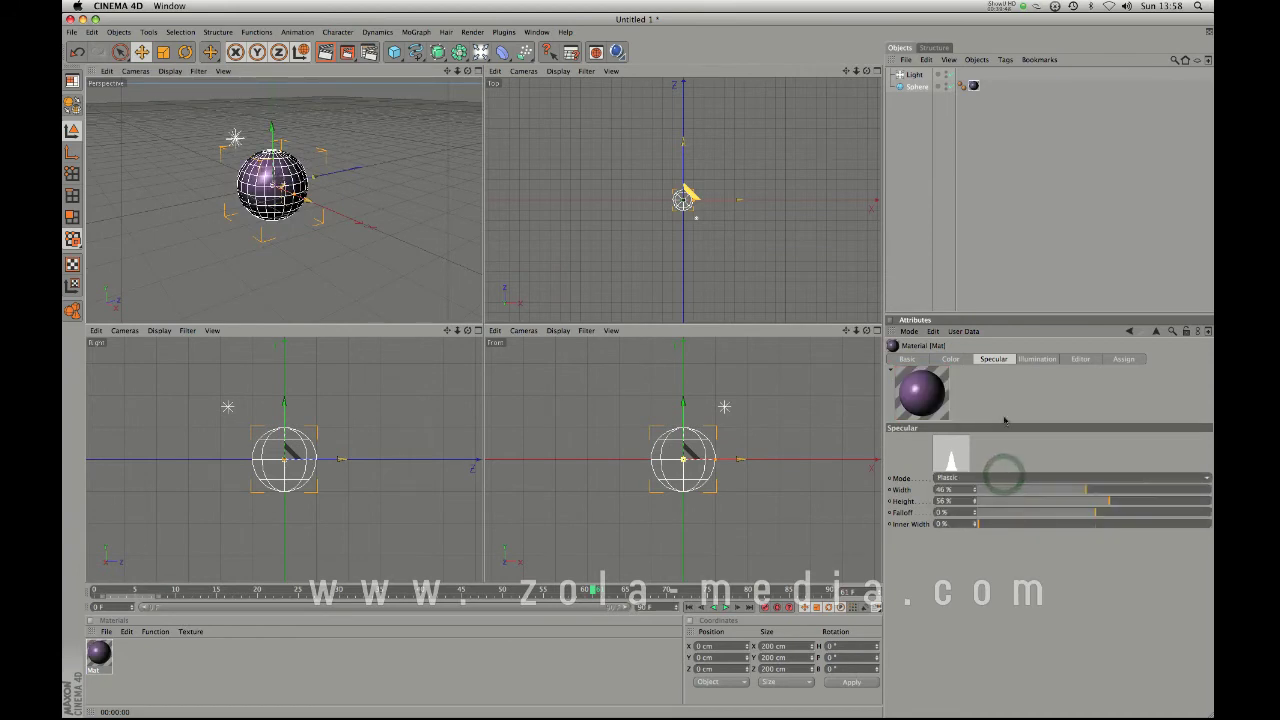
pyautogui.click(1002, 478)
pyautogui.click(994, 500)
pyautogui.click(992, 482)
pyautogui.click(1003, 475)
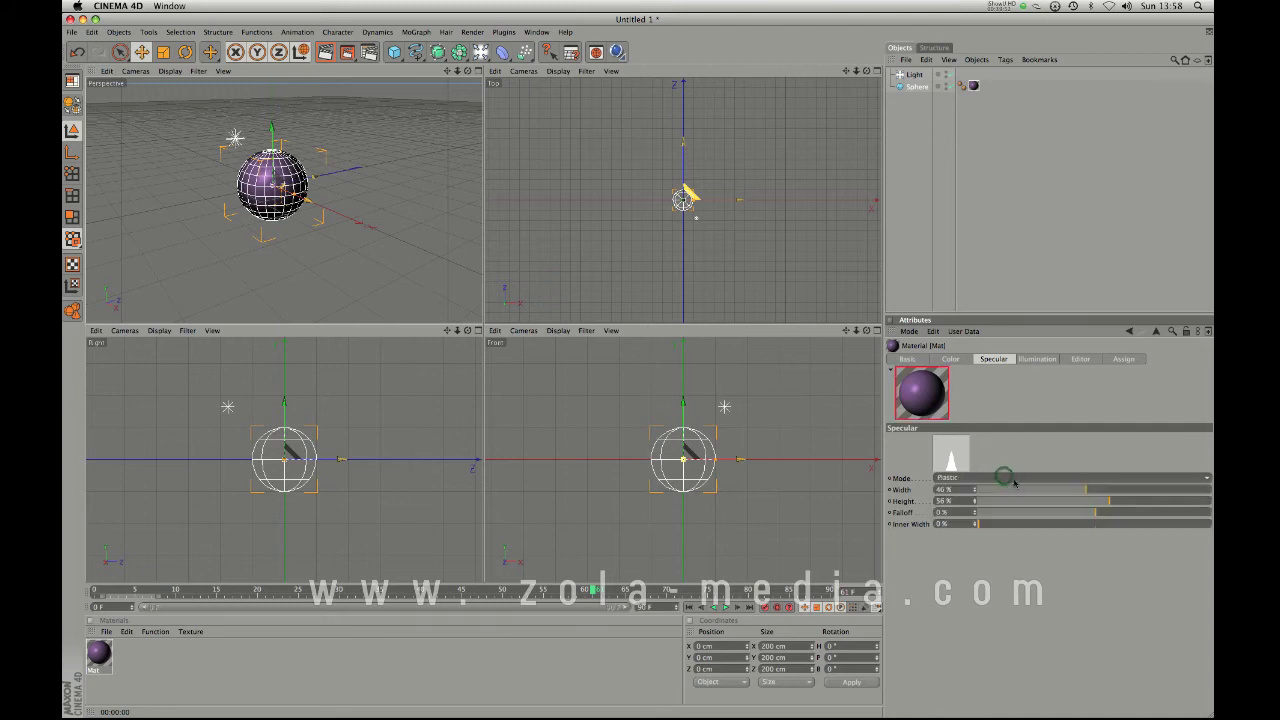
# Look through the material's Illumination, Editor and Assign settings
pyautogui.click(1034, 358)
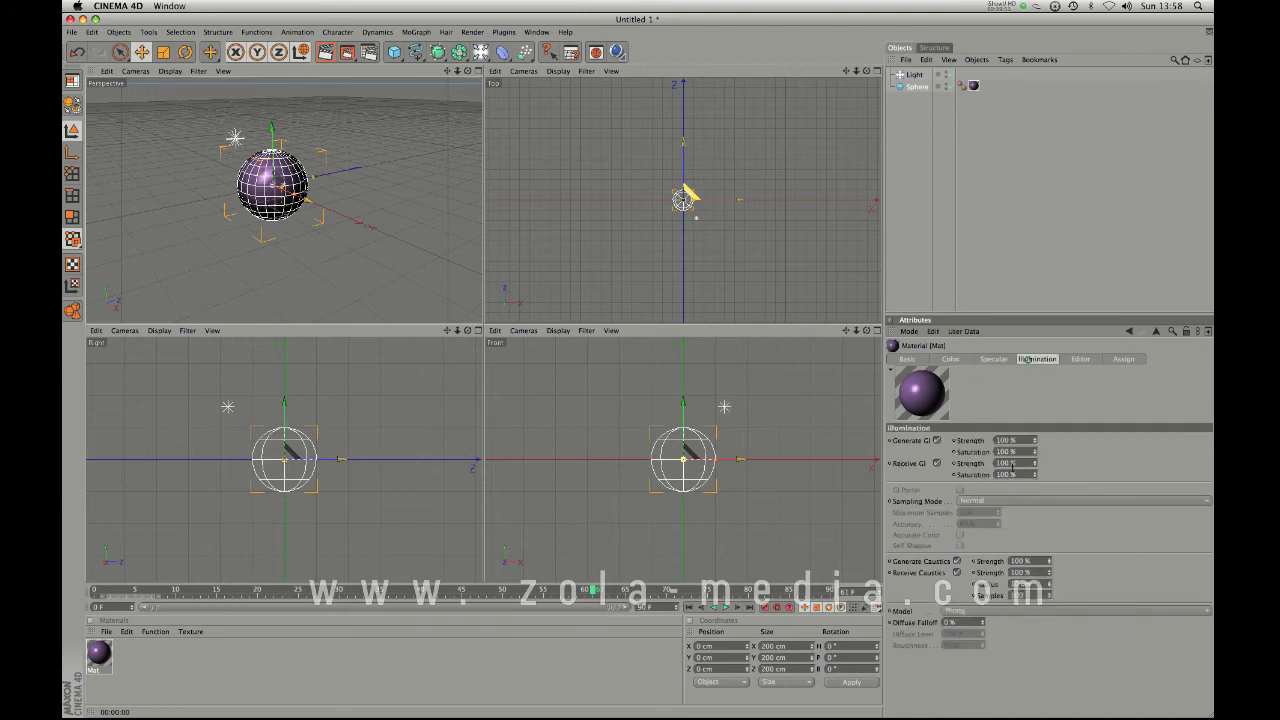
pyautogui.click(1092, 359)
pyautogui.click(1123, 360)
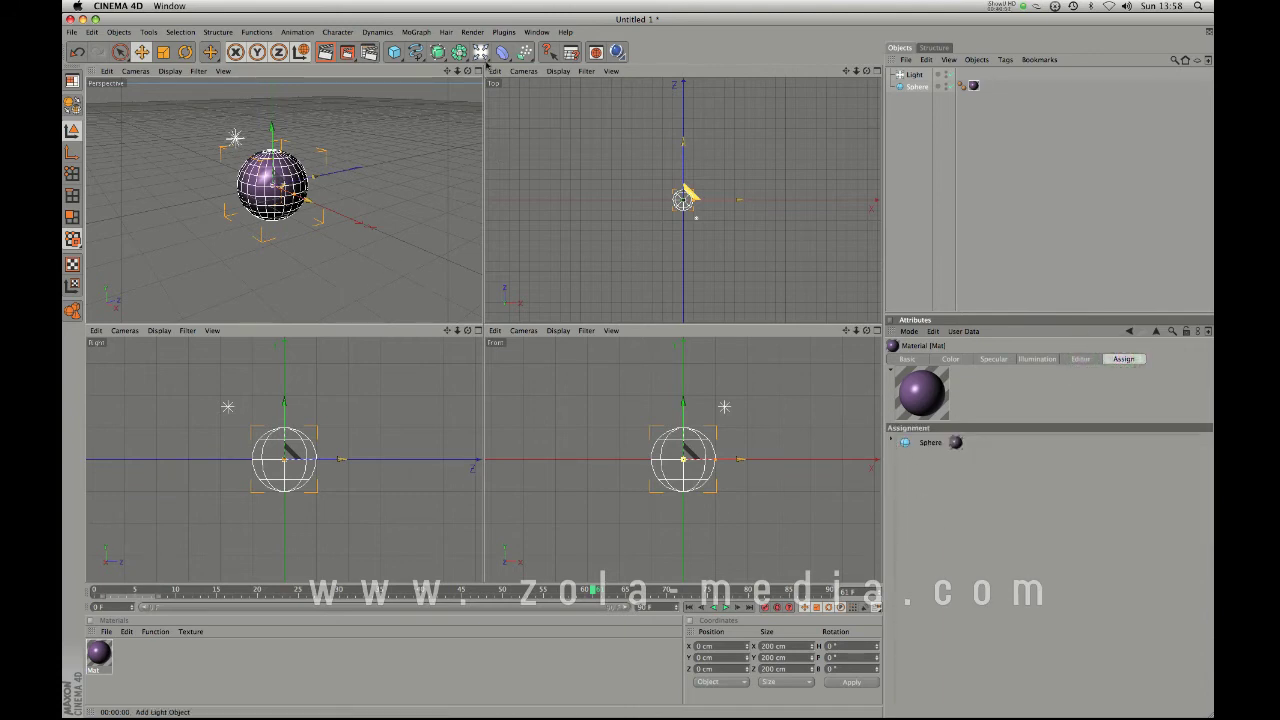
# Add a cube, move it beside the sphere to about X 230 cm, Z 249 cm, and apply the purple material to it
pyautogui.click(393, 52)
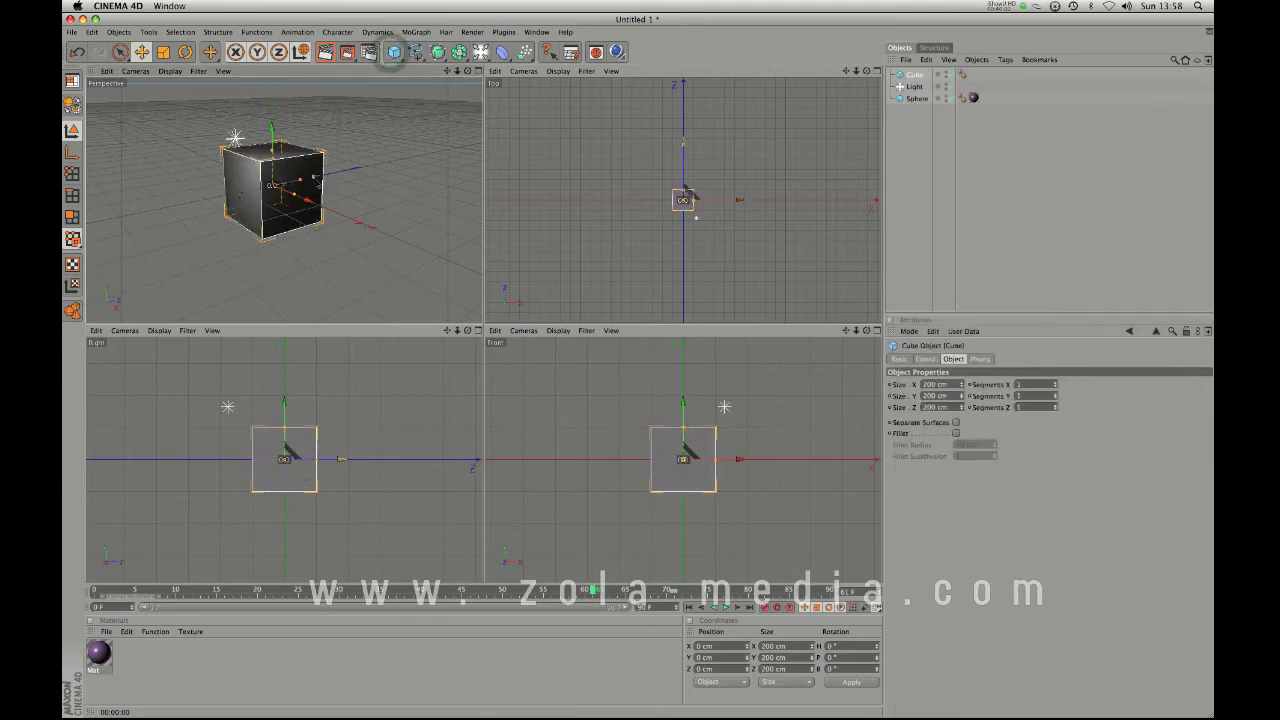
pyautogui.moveTo(272, 190); pyautogui.dragTo(477, 219)
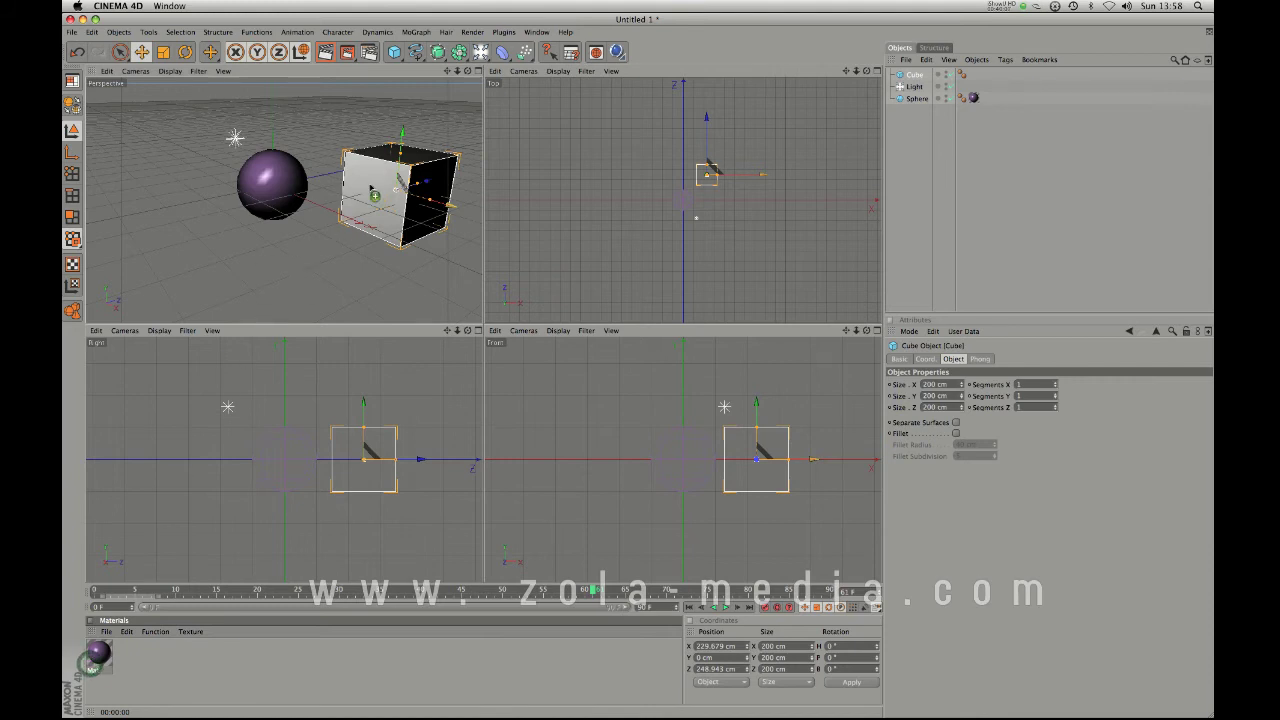
pyautogui.moveTo(370, 187); pyautogui.dragTo(372, 190)
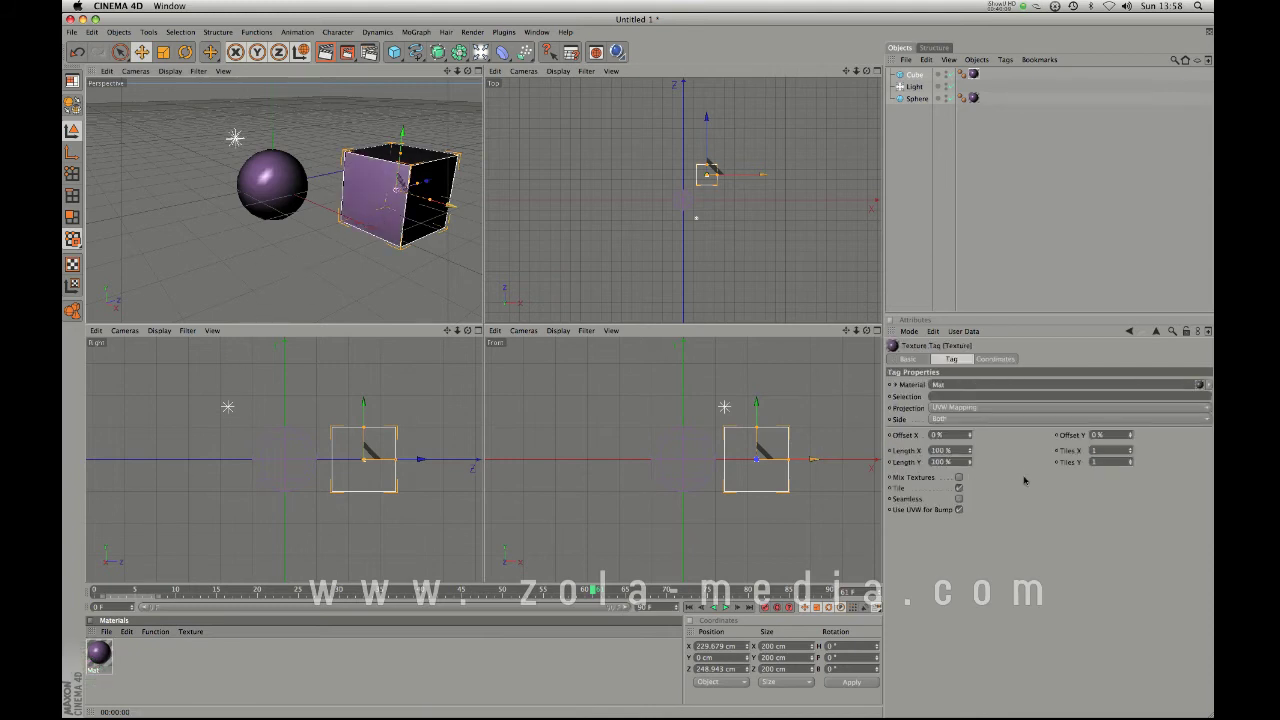
# Inspect the objects in the material's assignment list and try deleting an entry from it
pyautogui.click(98, 652)
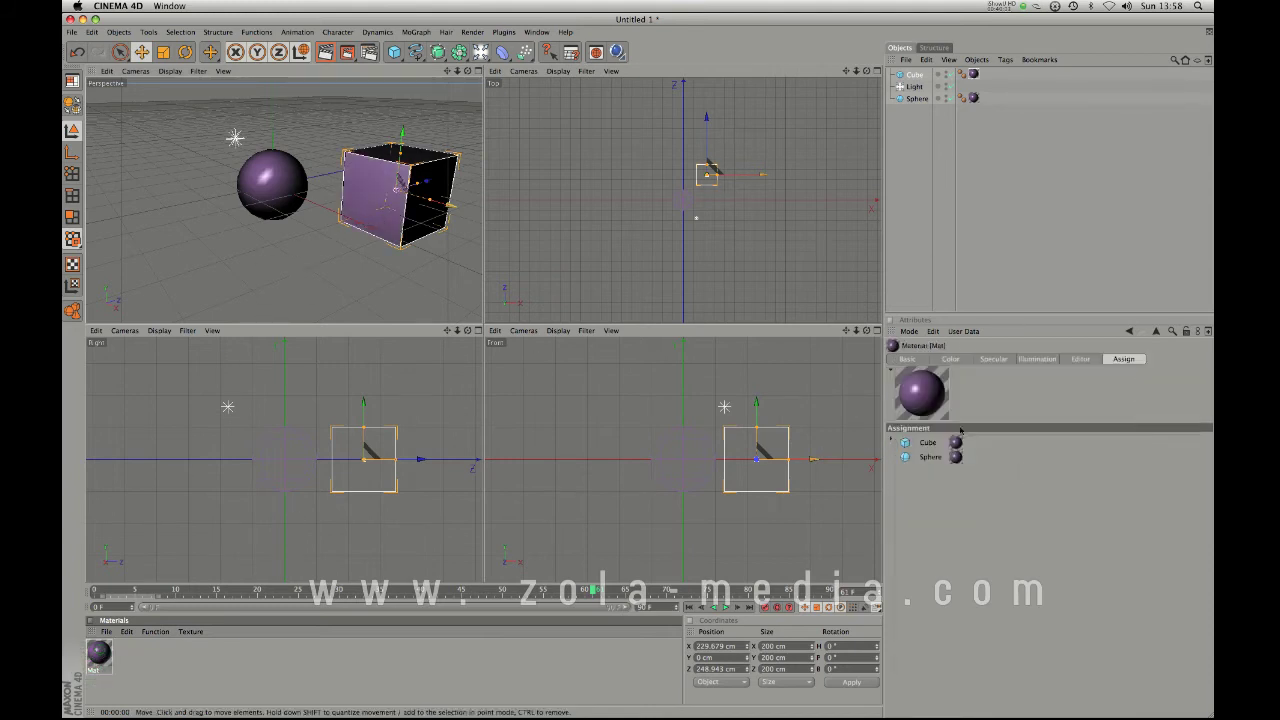
pyautogui.click(929, 443)
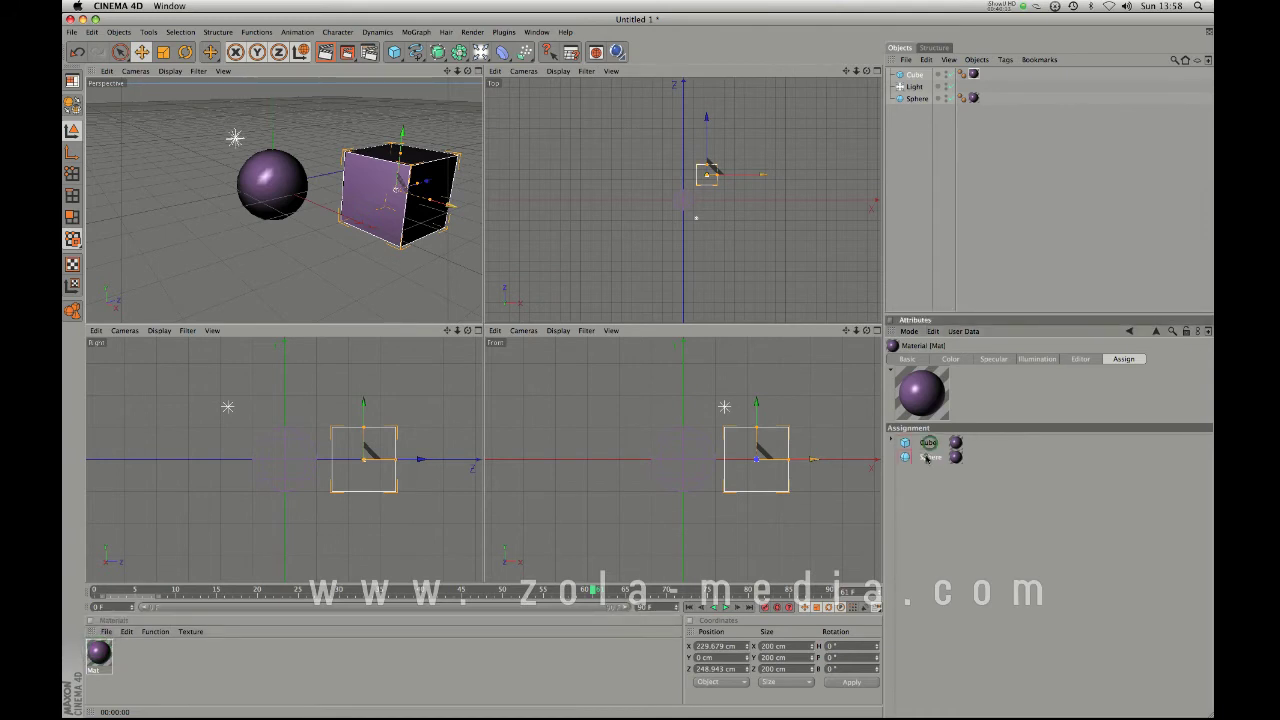
pyautogui.click(926, 457)
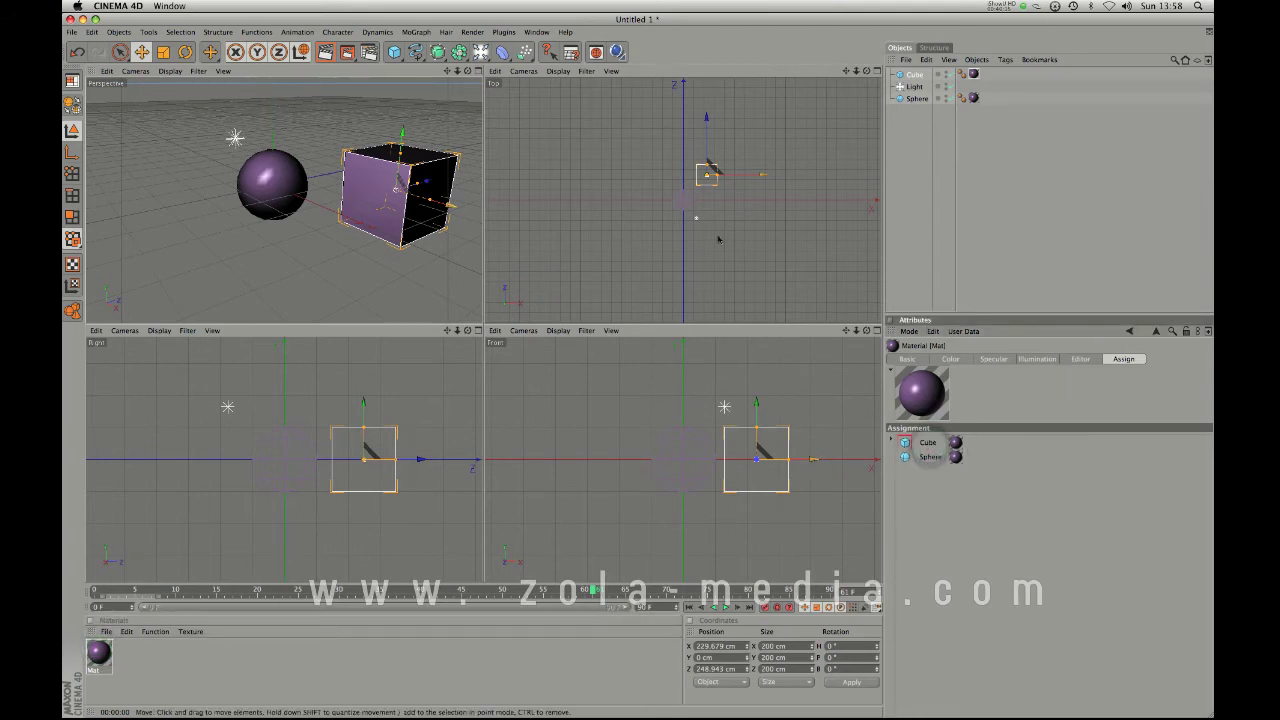
pyautogui.press('BackSpace')
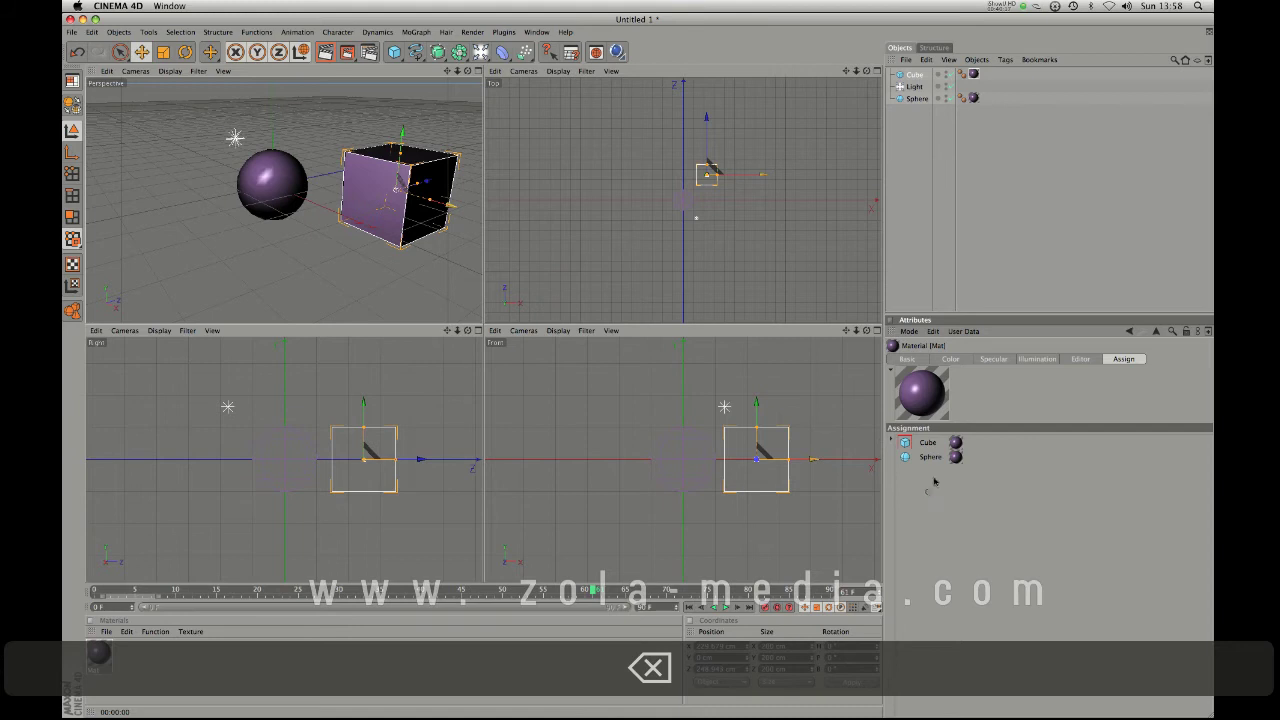
# Inspect the cube's texture tag, and delete the cube from the scene
pyautogui.click(973, 74)
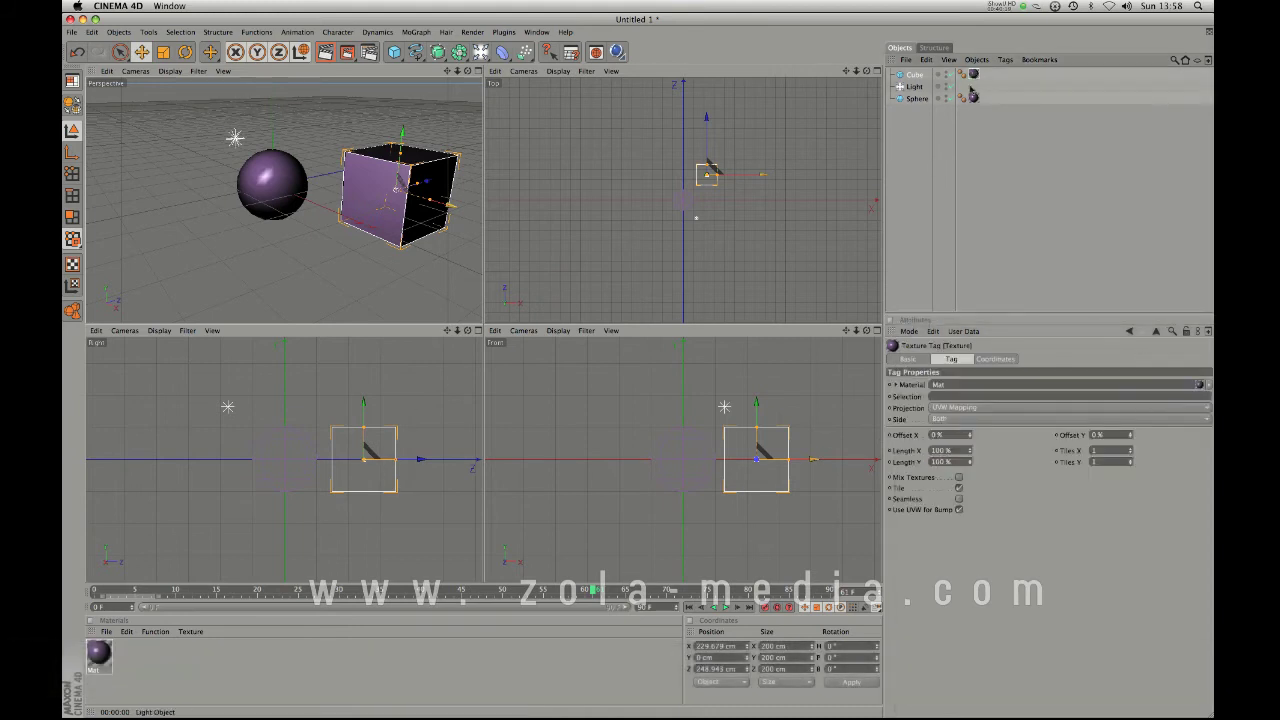
pyautogui.click(914, 76)
pyautogui.press('BackSpace')
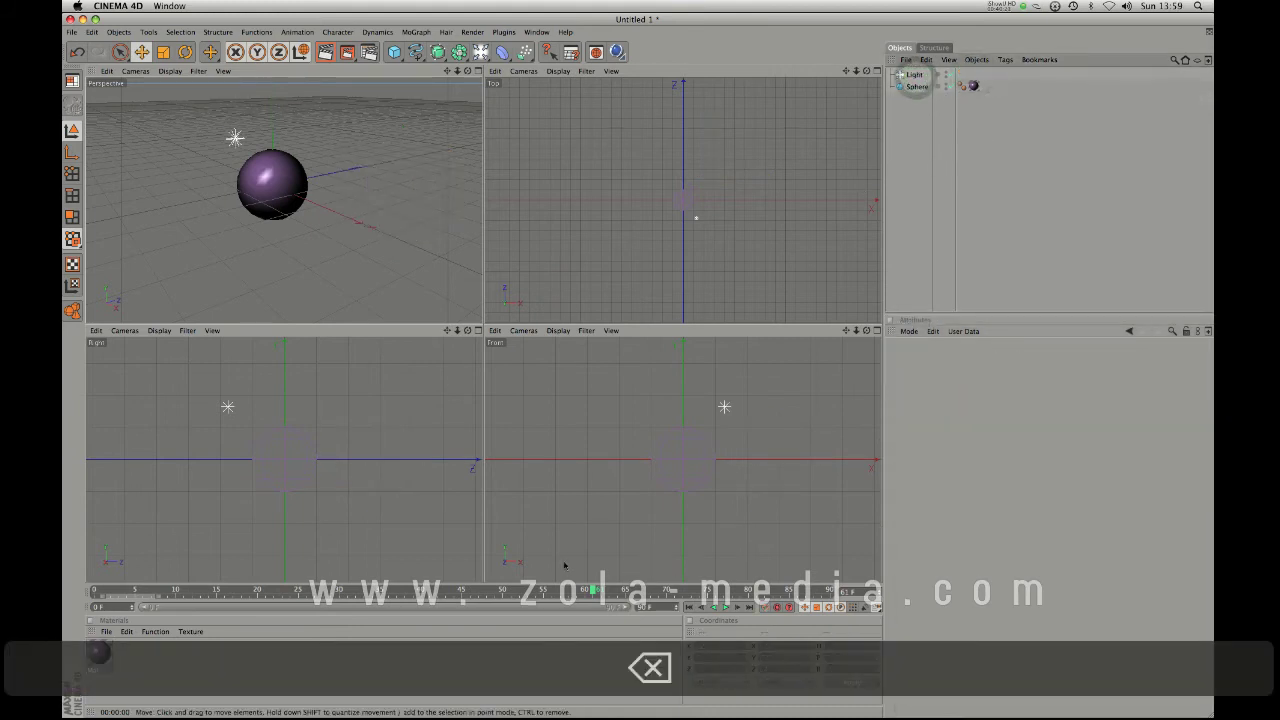
# Show the material's basic channel properties, and add a Sky object to the scene
pyautogui.click(98, 652)
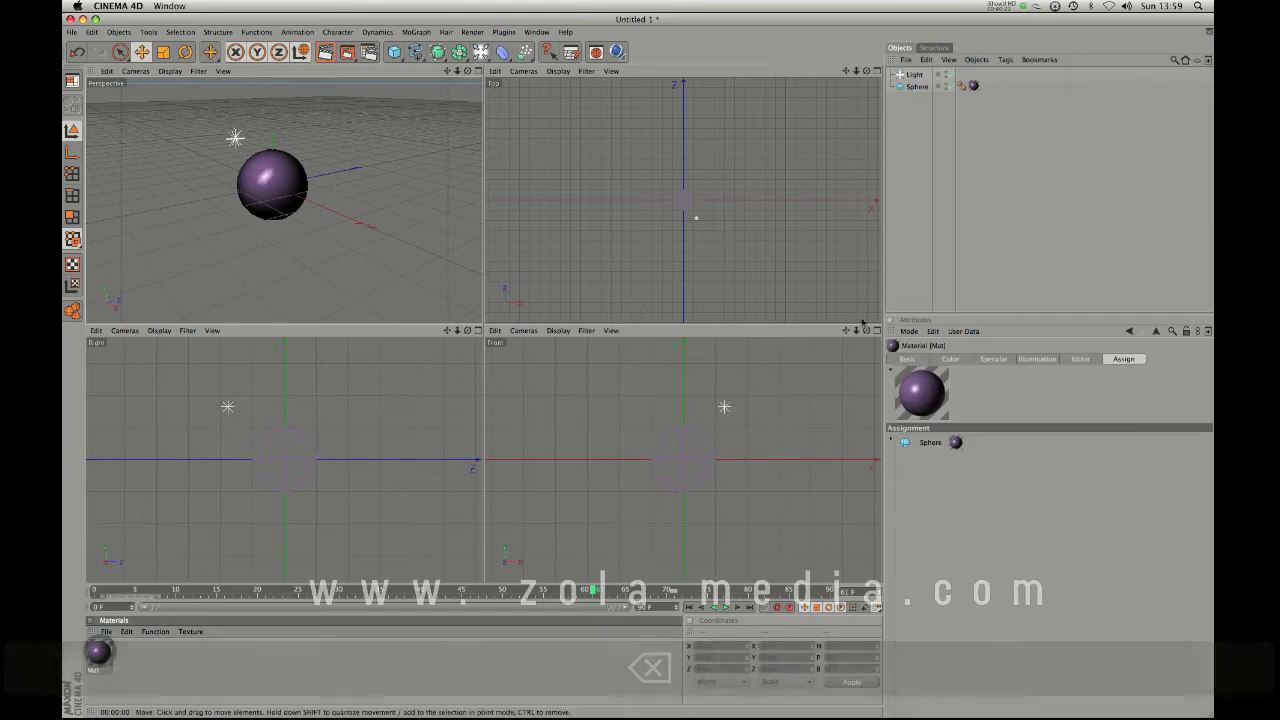
pyautogui.click(908, 358)
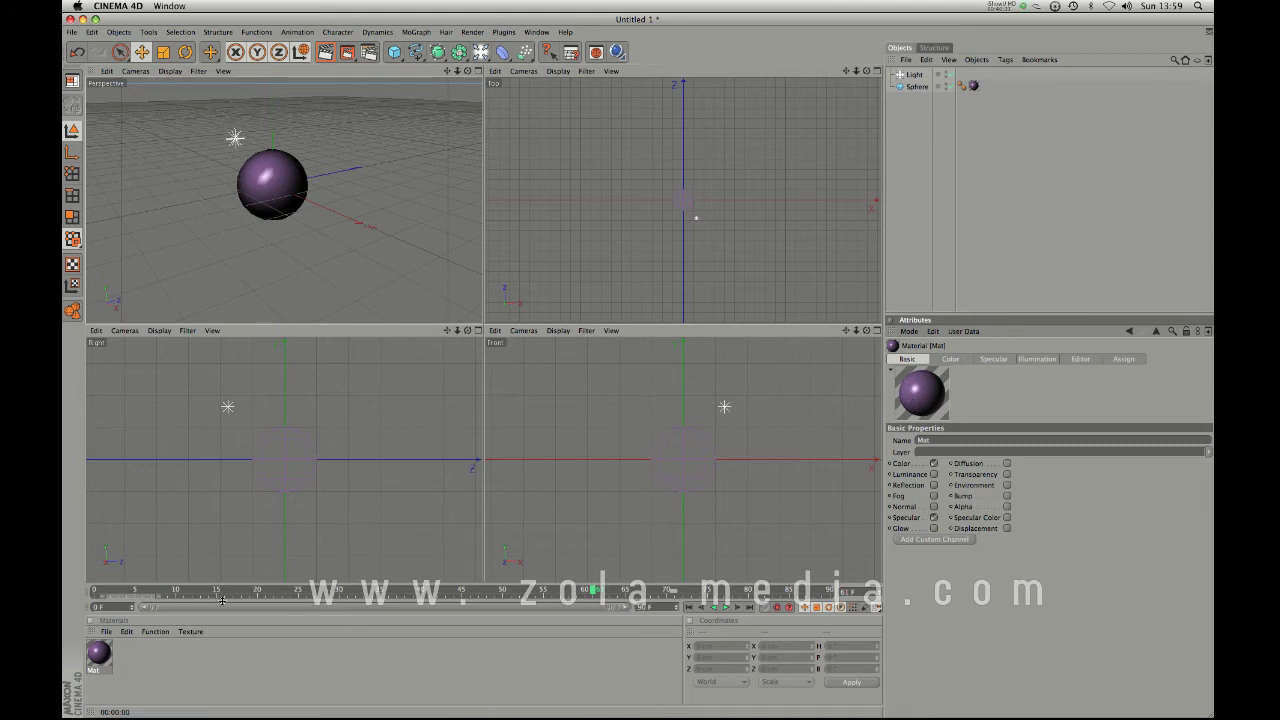
pyautogui.click(480, 52)
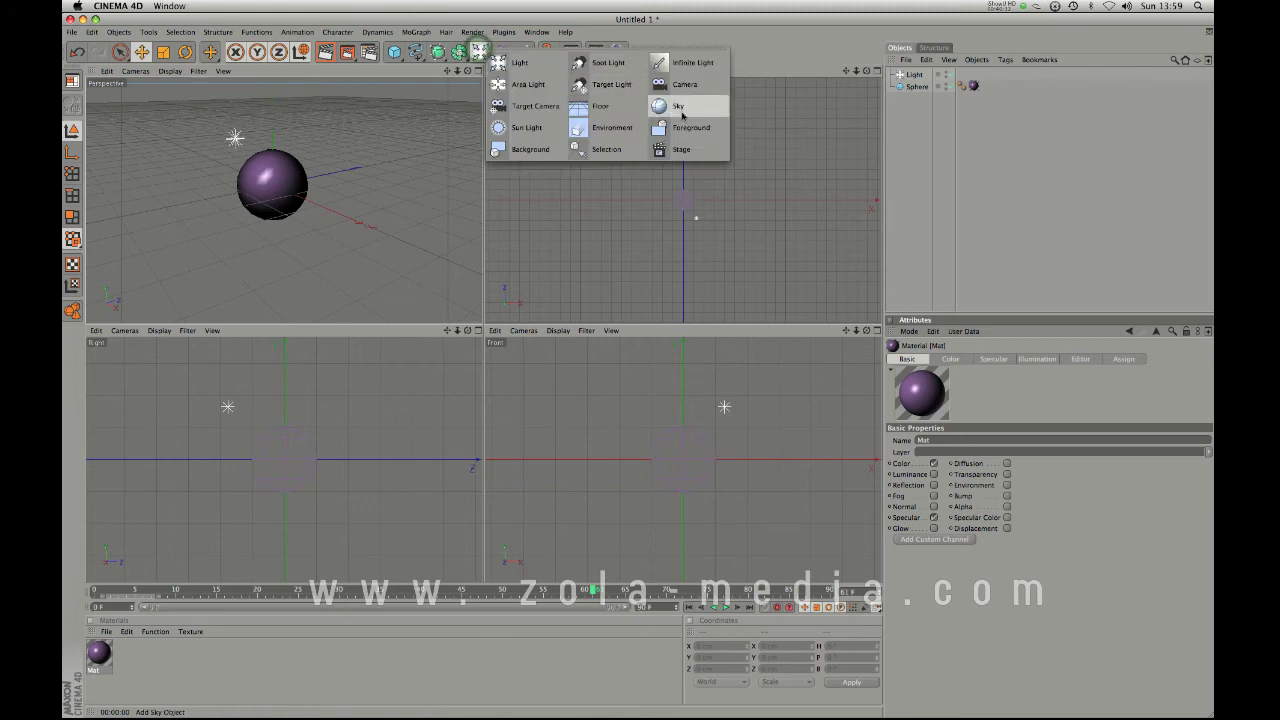
pyautogui.click(682, 105)
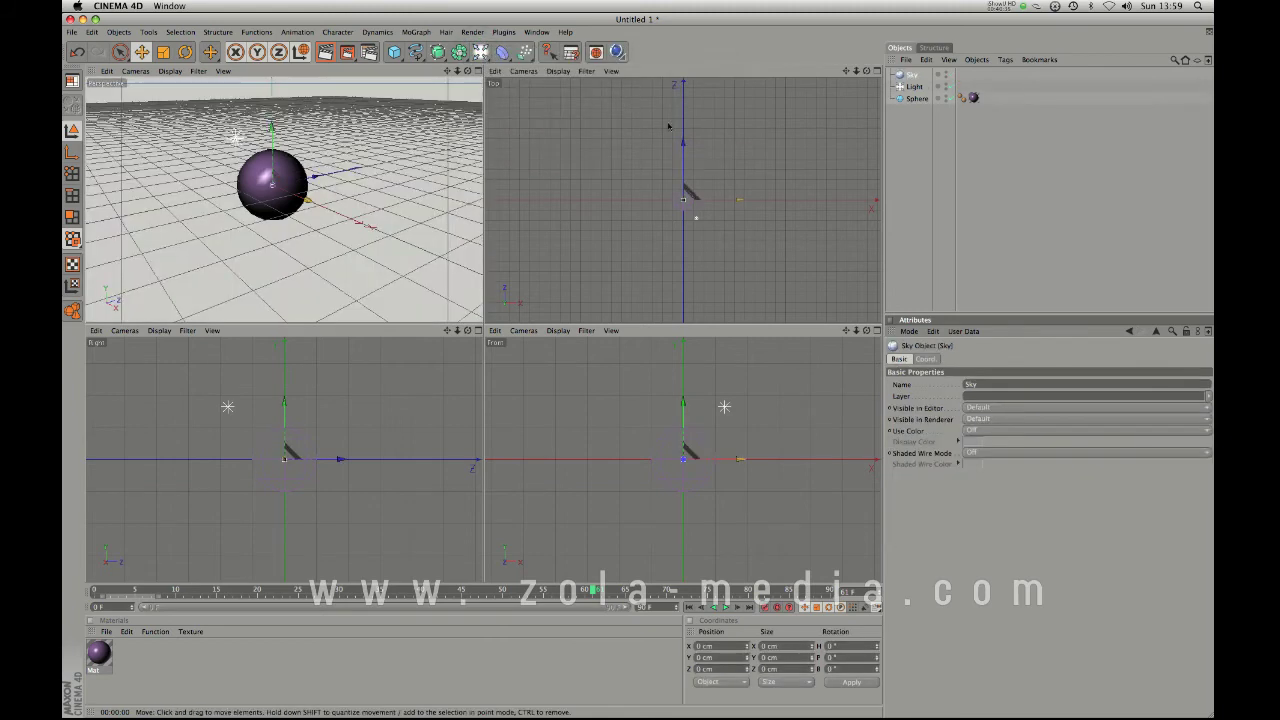
# Create a new material and load a Gradient shader of type 2D - V into its Color channel's texture
pyautogui.press('super+r')
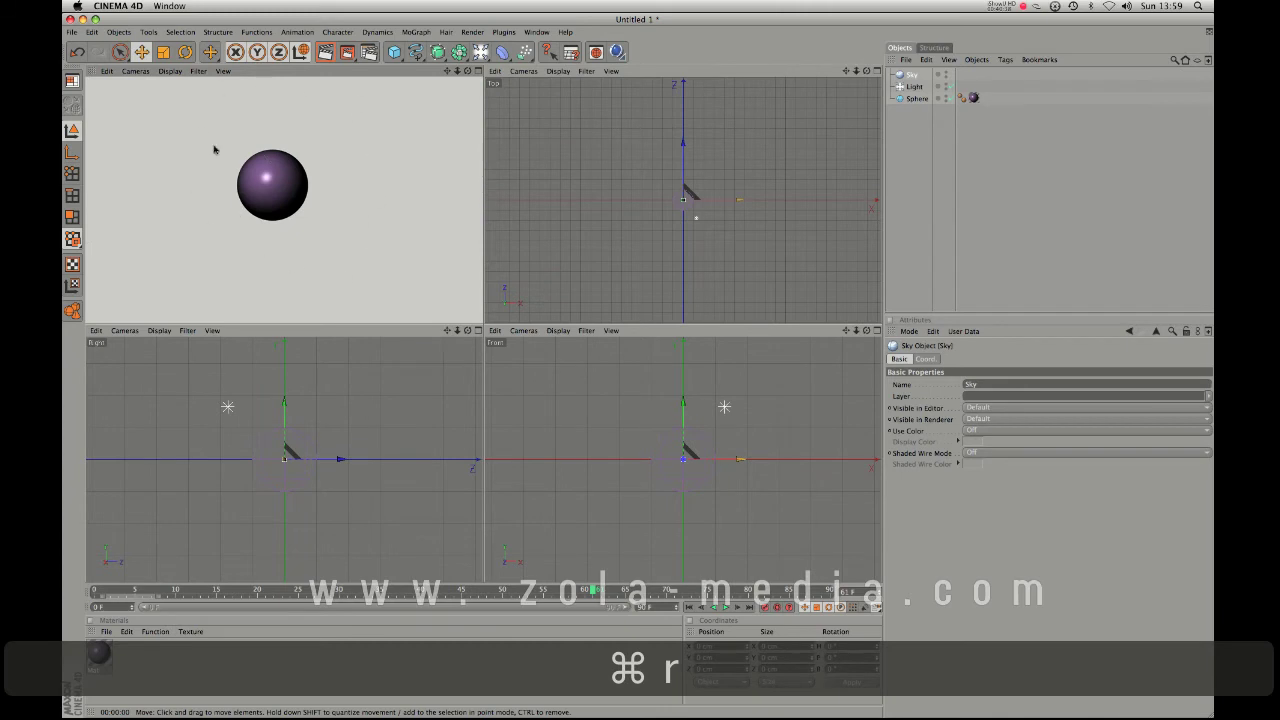
pyautogui.doubleClick(180, 665)
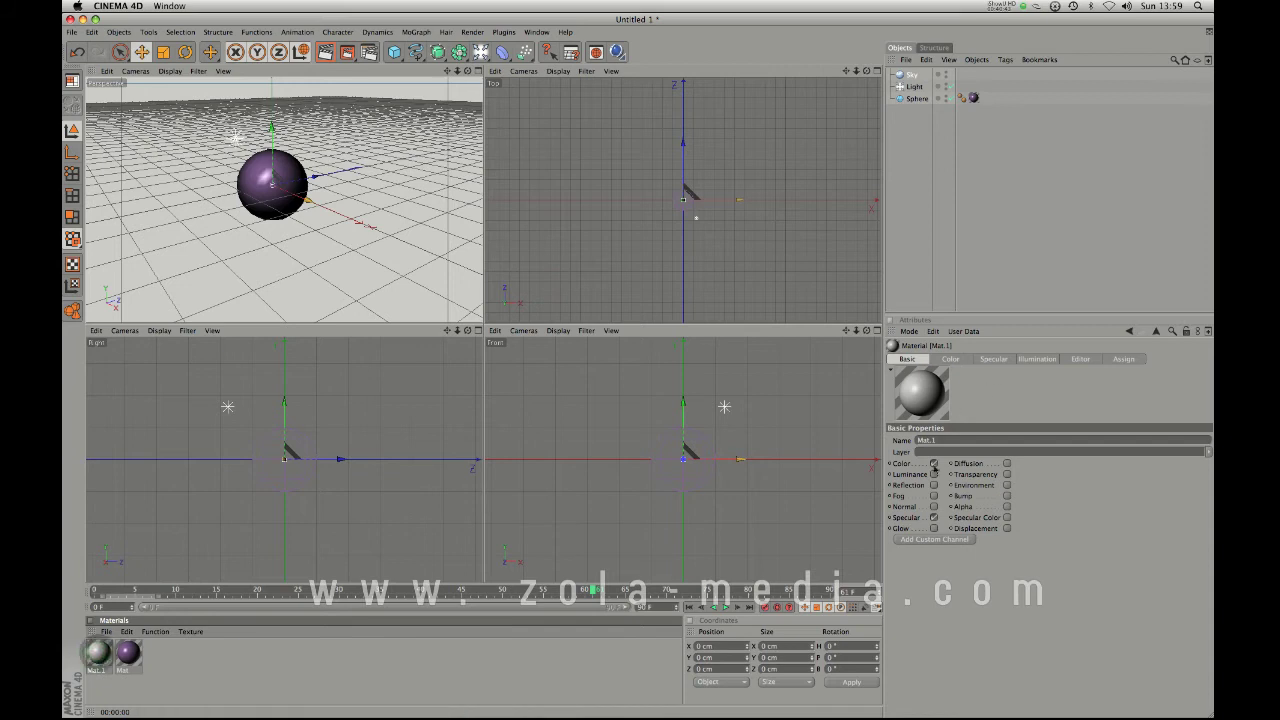
pyautogui.click(954, 359)
pyautogui.click(946, 492)
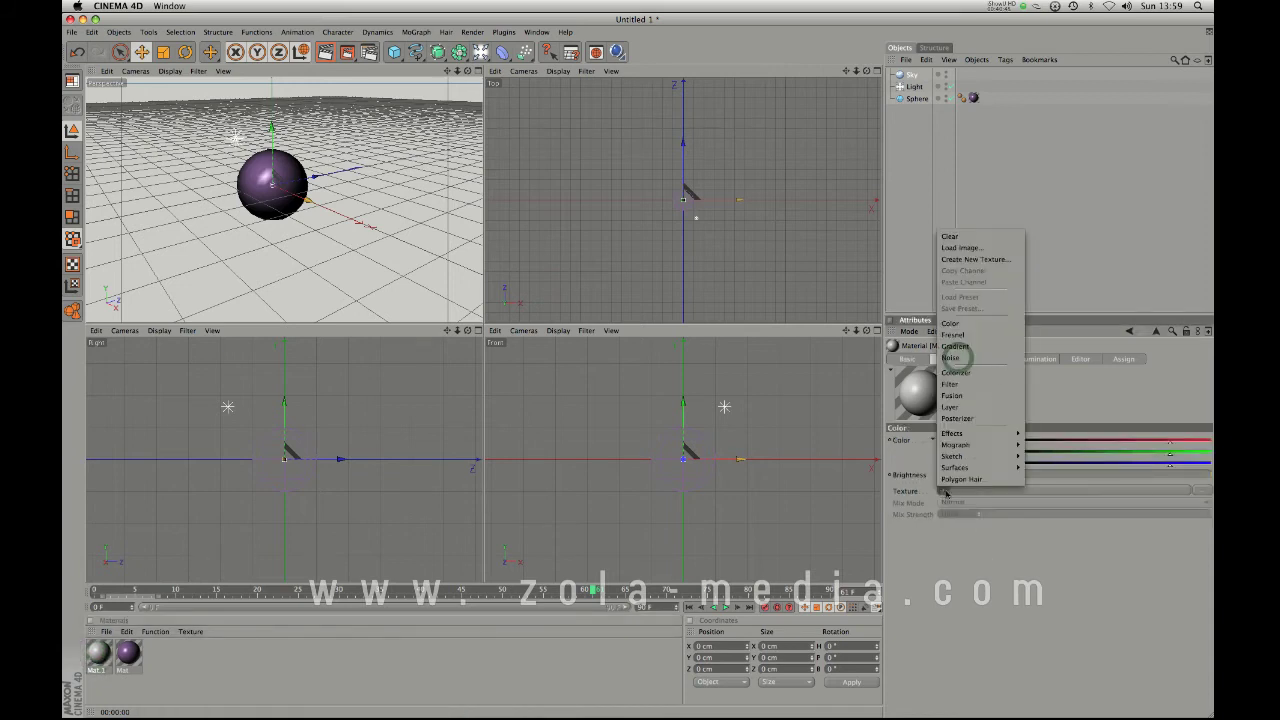
pyautogui.click(962, 345)
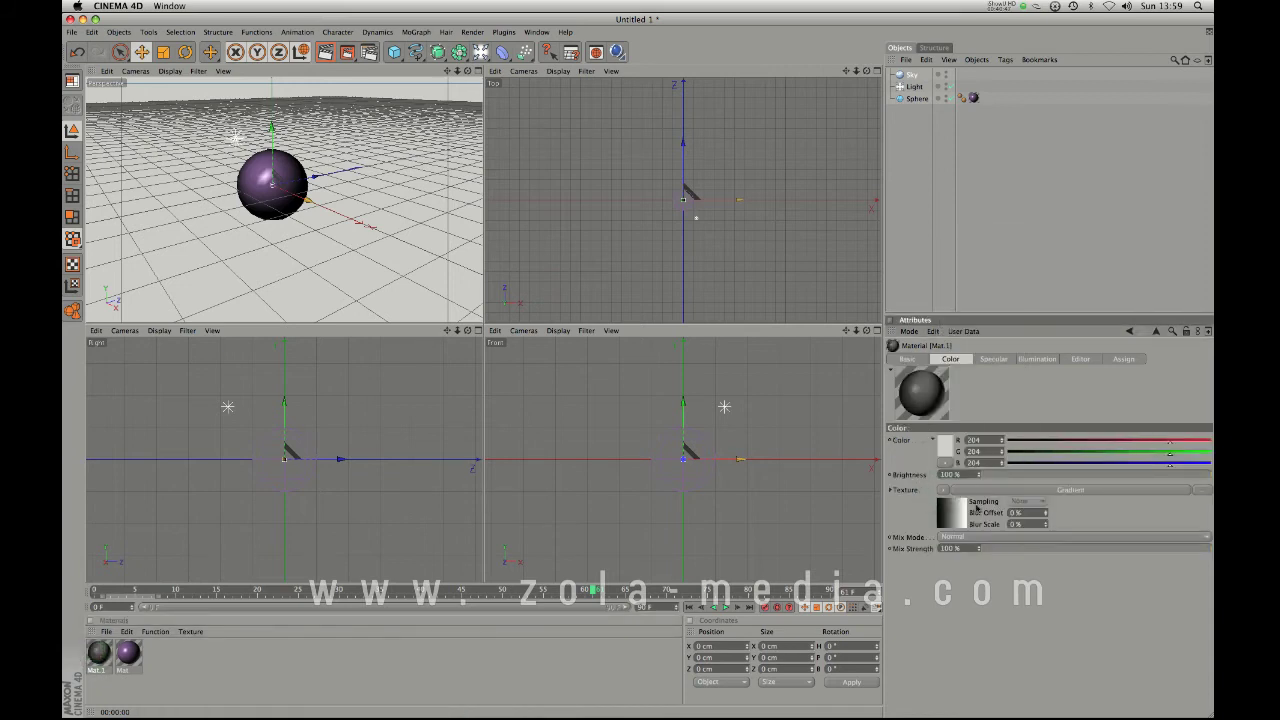
pyautogui.click(998, 497)
pyautogui.click(972, 458)
pyautogui.click(974, 470)
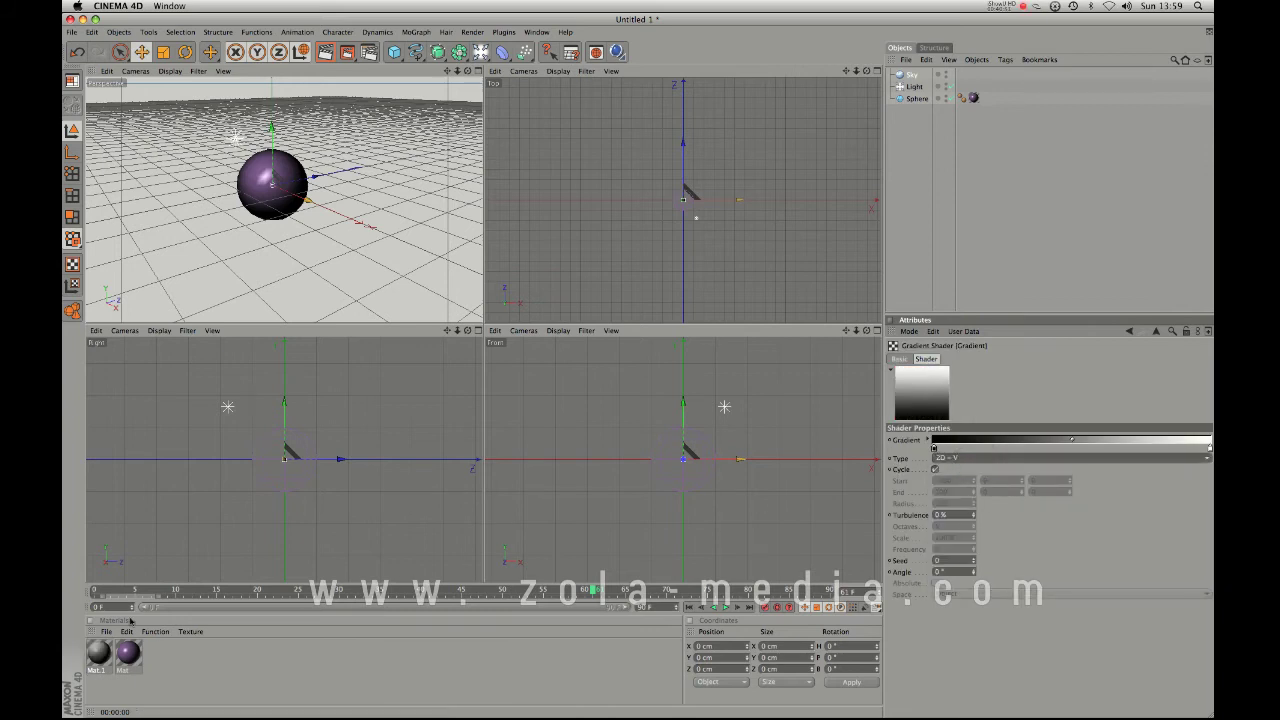
# Apply the gradient material to the Sky object and render the perspective view
pyautogui.moveTo(93, 658); pyautogui.dragTo(851, 183)
pyautogui.moveTo(907, 77); pyautogui.dragTo(907, 76)
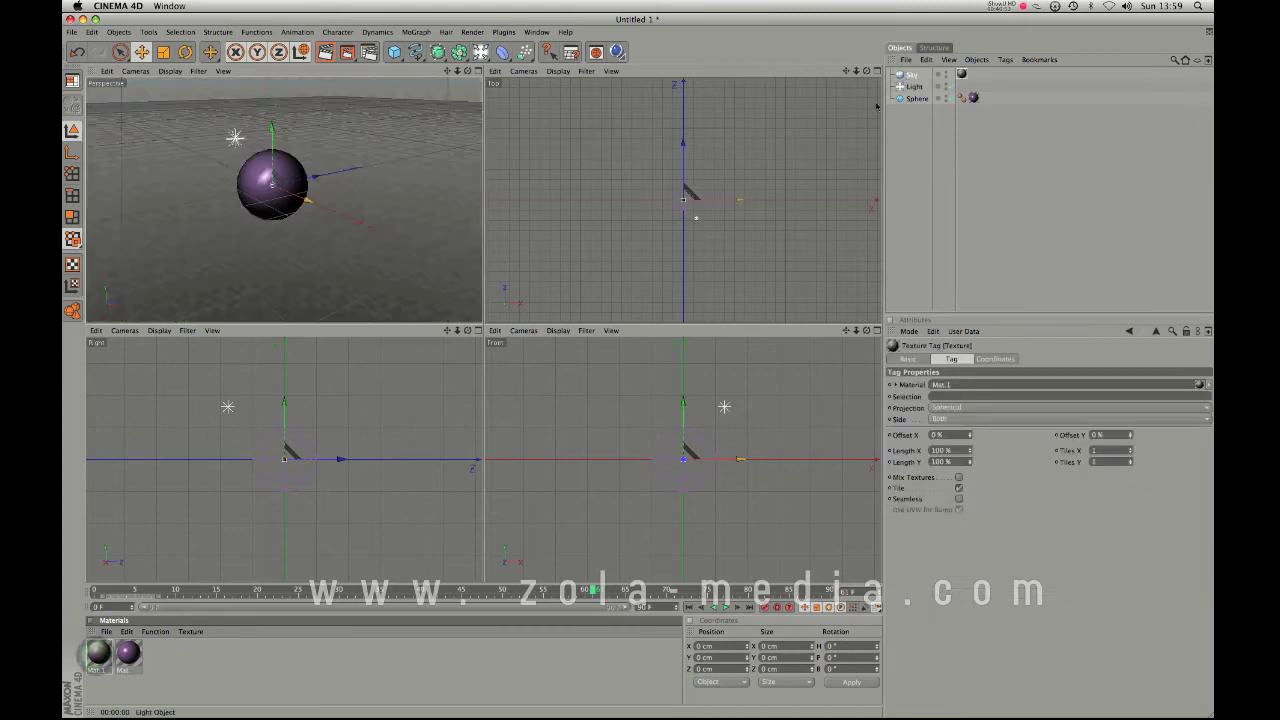
pyautogui.press('super+r')
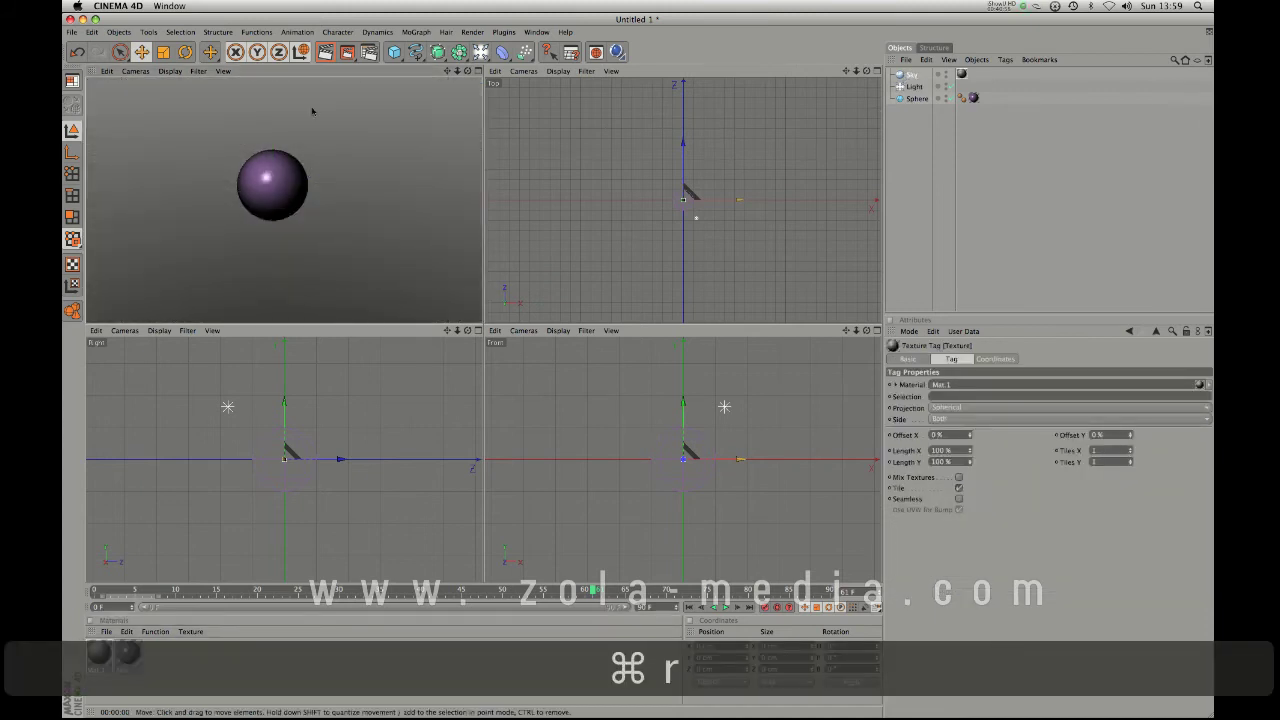
# Orbit and zoom the perspective view and render it again to check the gradient sky from another angle
pyautogui.press('3')
pyautogui.moveTo(343, 256); pyautogui.dragTo(342, 213)
pyautogui.press('super+r')
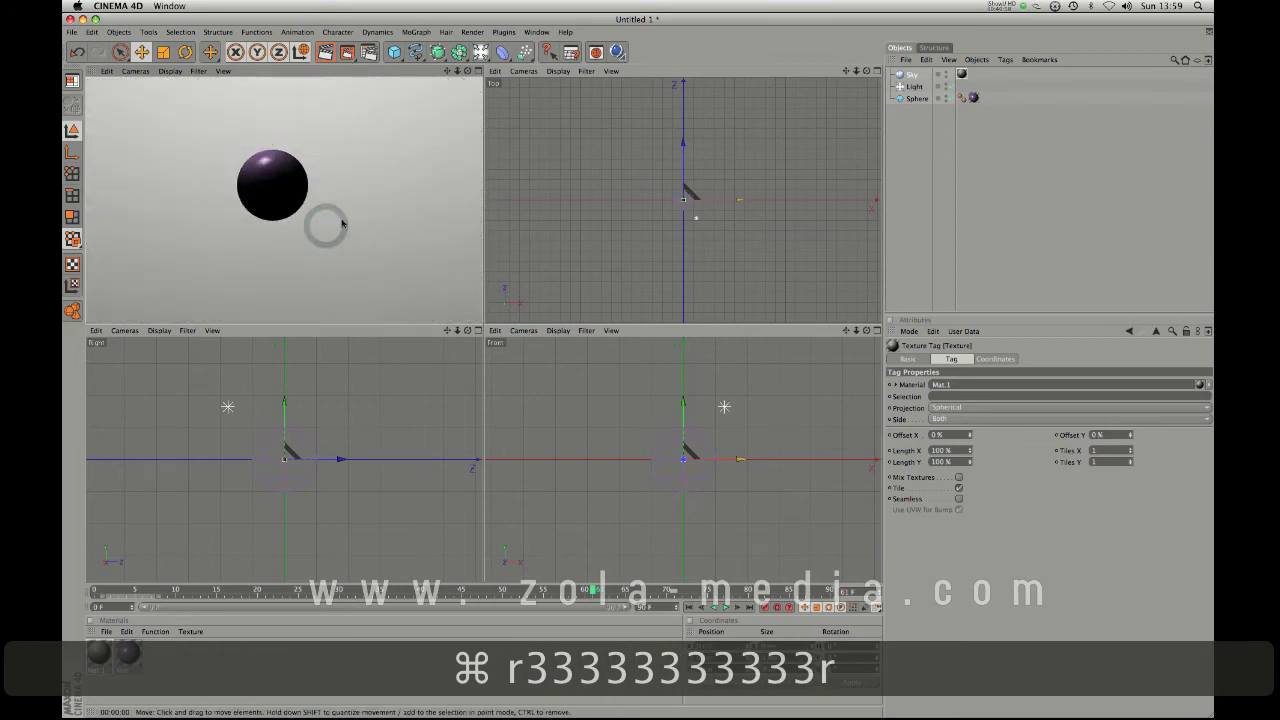
pyautogui.press('2')
pyautogui.moveTo(322, 261); pyautogui.dragTo(339, 200)
pyautogui.press('3')
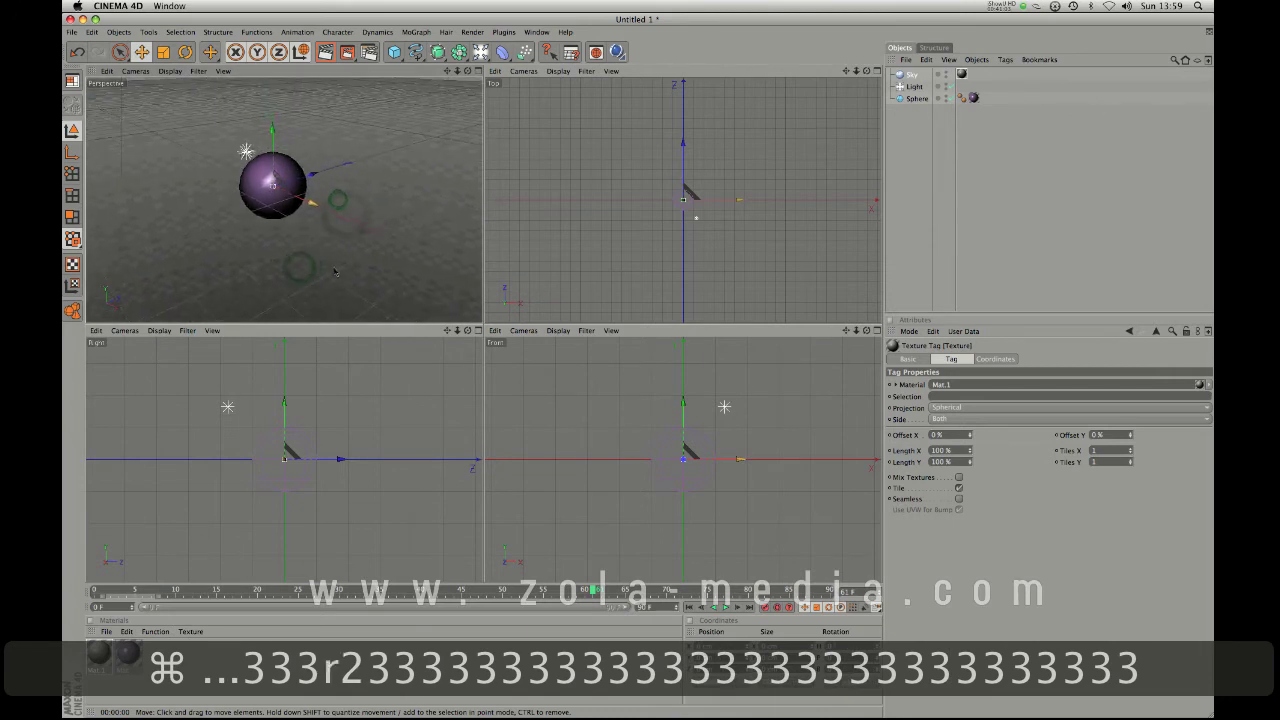
# Make three copies of the sphere and move Sphere.1 straight up above the original
pyautogui.click(912, 99)
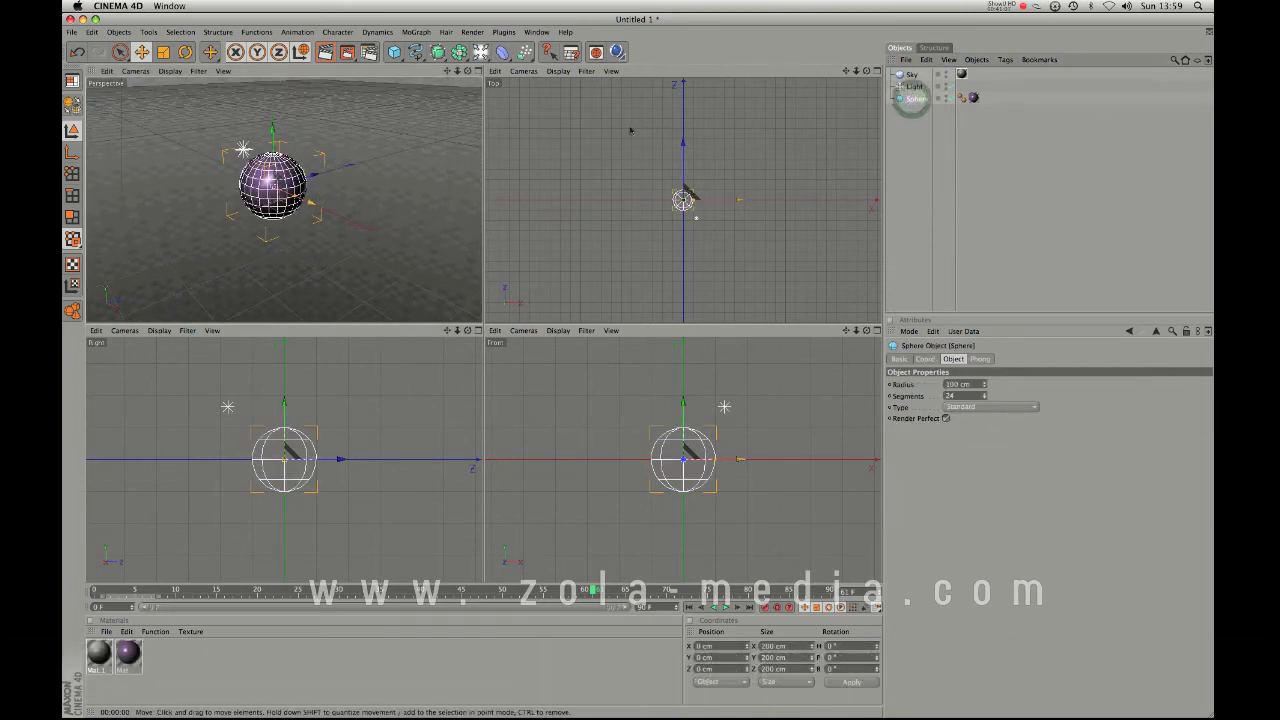
pyautogui.keyDown('ctrl'); pyautogui.moveTo(918, 122); pyautogui.dragTo(918, 141); pyautogui.keyUp('ctrl')
pyautogui.click(918, 99)
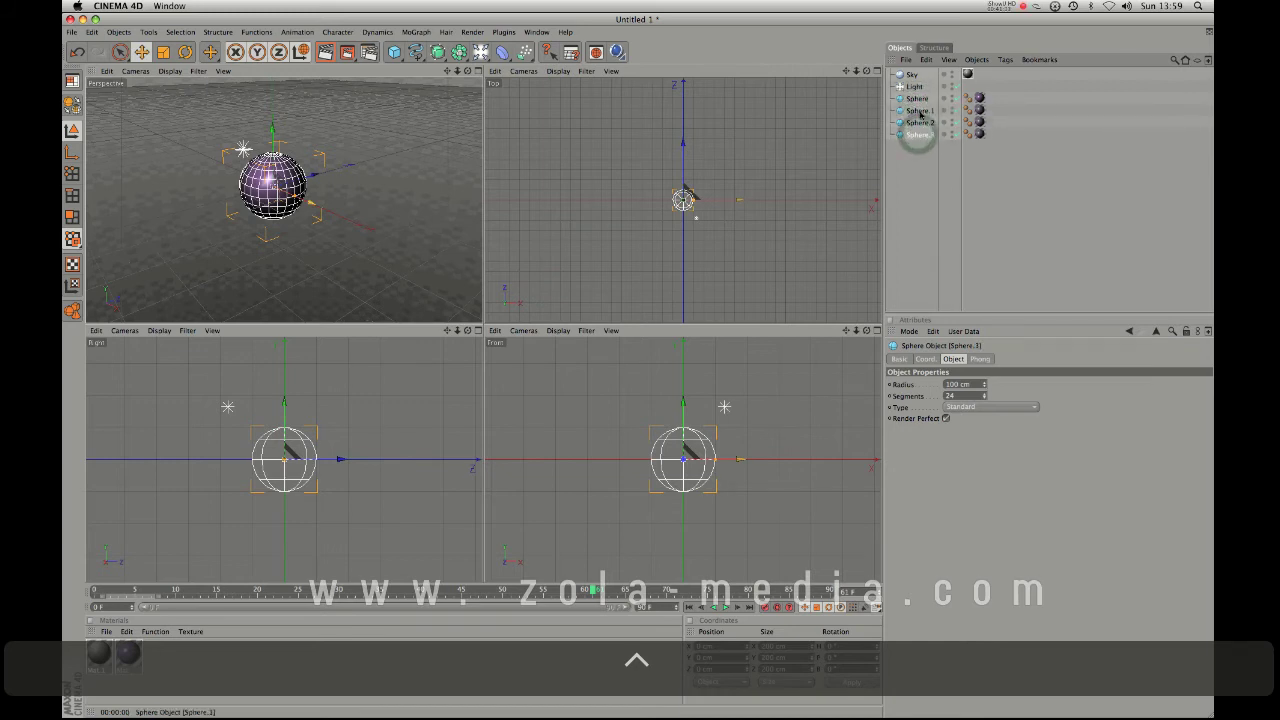
pyautogui.keyDown('shift'); pyautogui.click(921, 111); pyautogui.keyUp('shift')
pyautogui.moveTo(273, 152); pyautogui.dragTo(273, 66)
# Move Sphere.2 away from the original to about X 348 cm, Z 220 cm
pyautogui.click(919, 122)
pyautogui.click(918, 122)
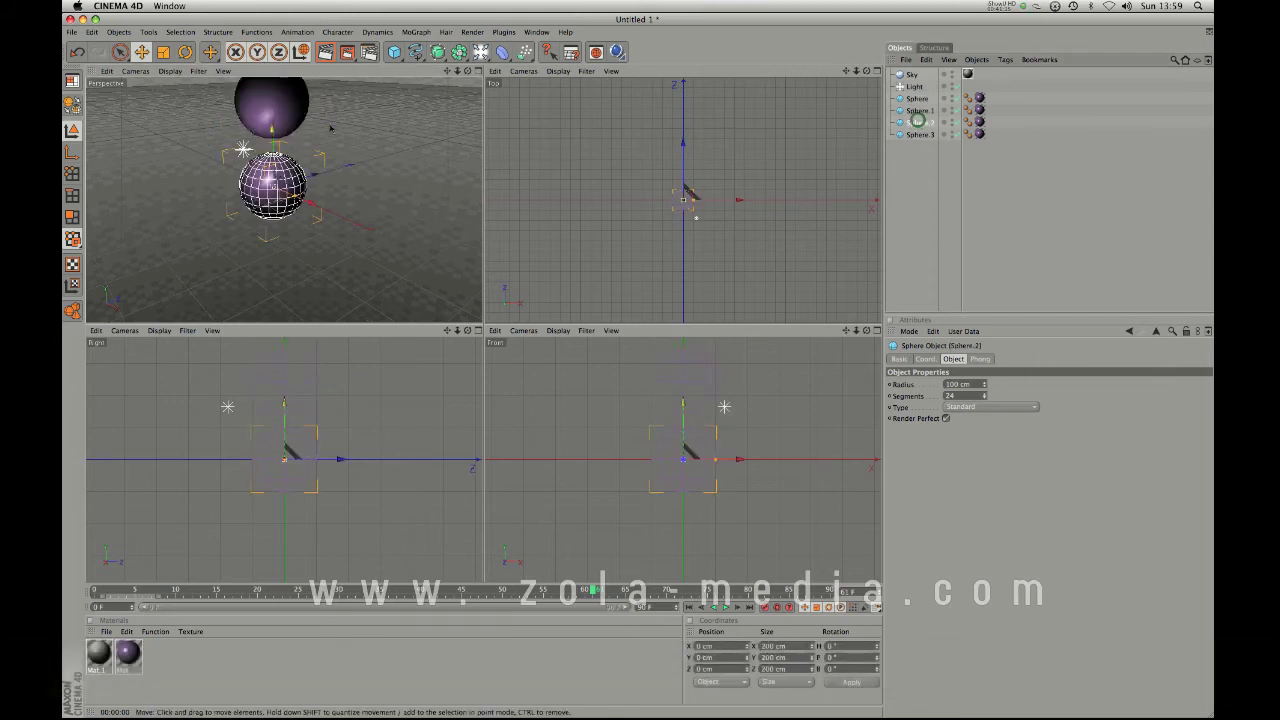
pyautogui.moveTo(320, 208); pyautogui.dragTo(457, 186)
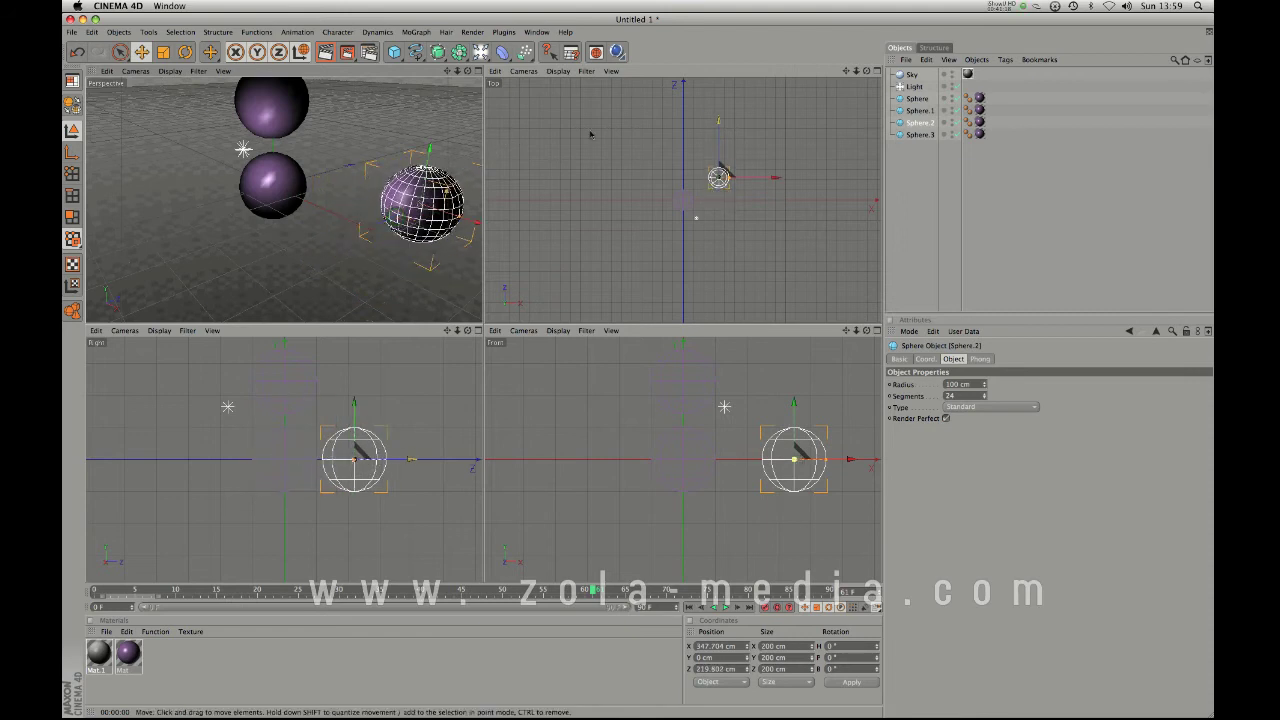
pyautogui.click(914, 134)
pyautogui.moveTo(302, 178); pyautogui.dragTo(227, 199)
pyautogui.press('super+z')
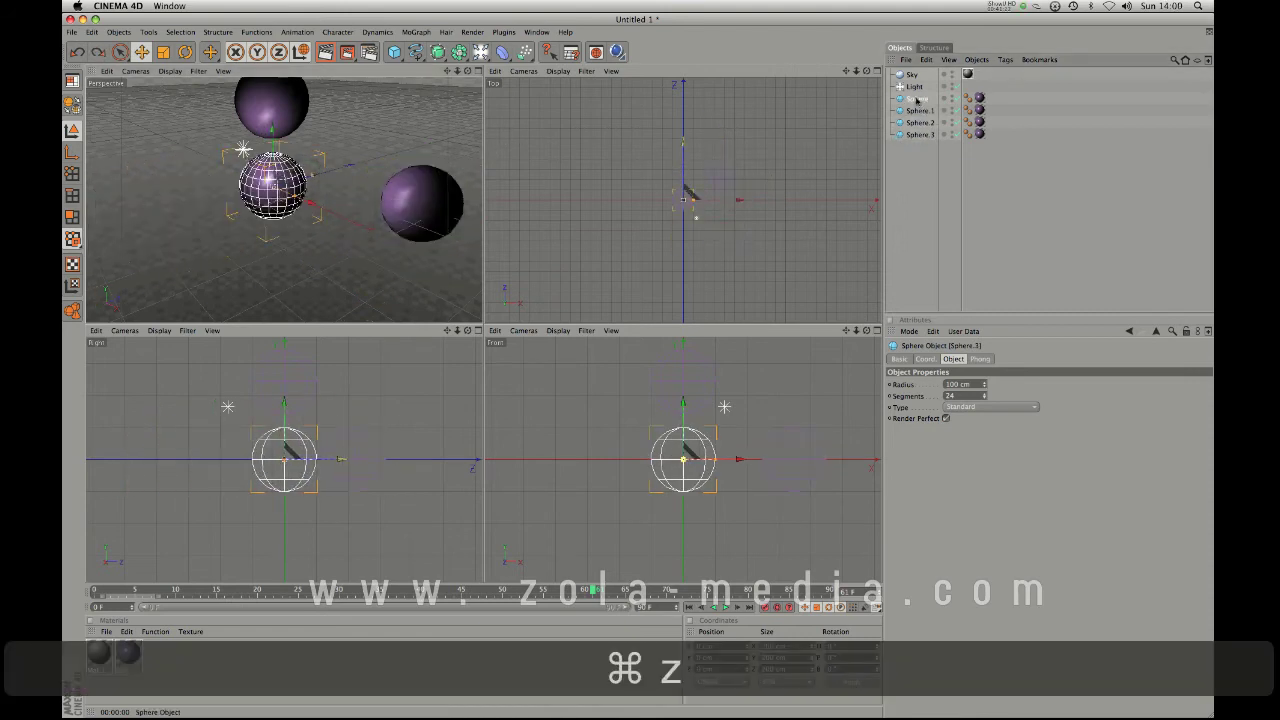
# Move the original sphere to about Y 44 cm, Z -401 cm and render the perspective view
pyautogui.press('super+z')
pyautogui.press('super+z')
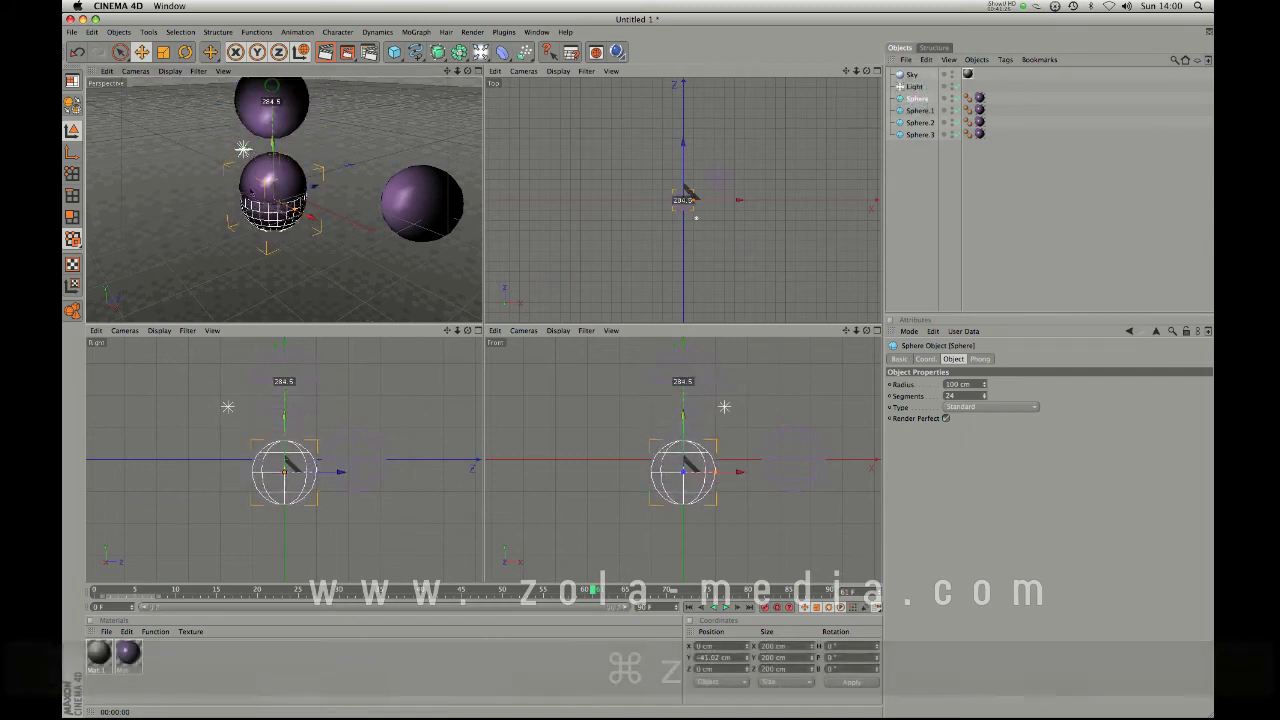
pyautogui.press('super+z')
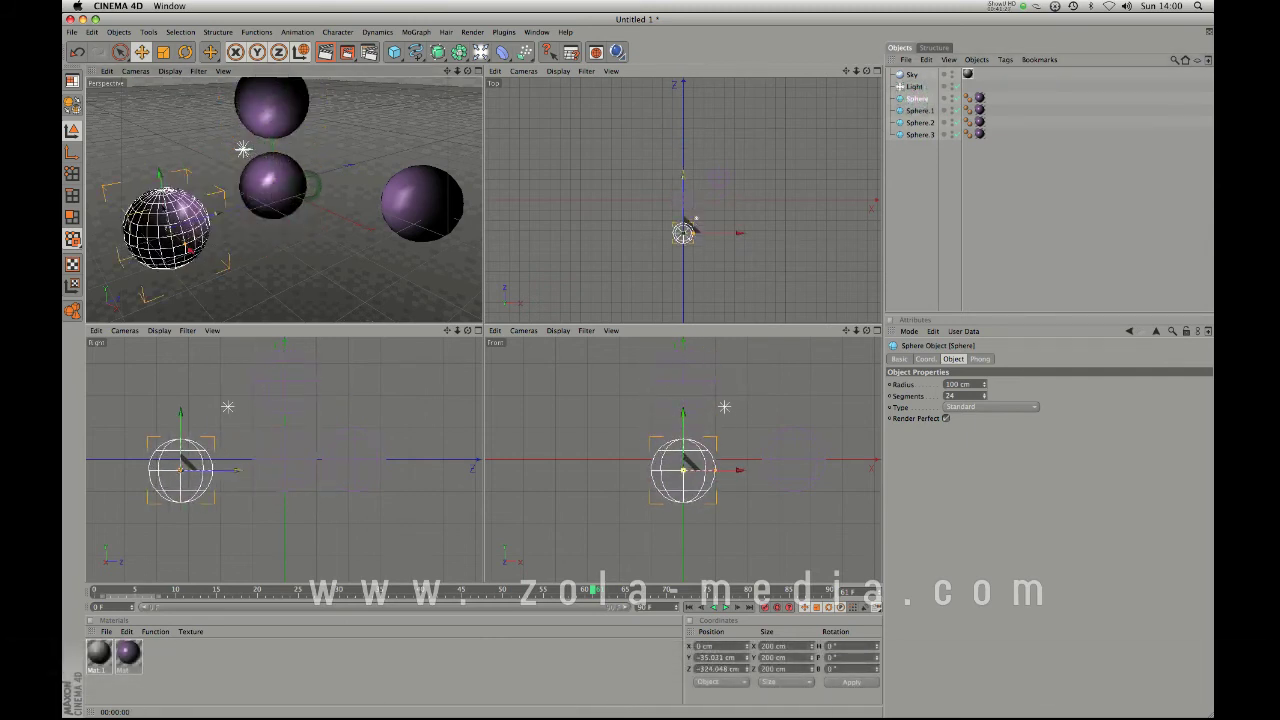
pyautogui.press('super+z')
pyautogui.press('super+z')
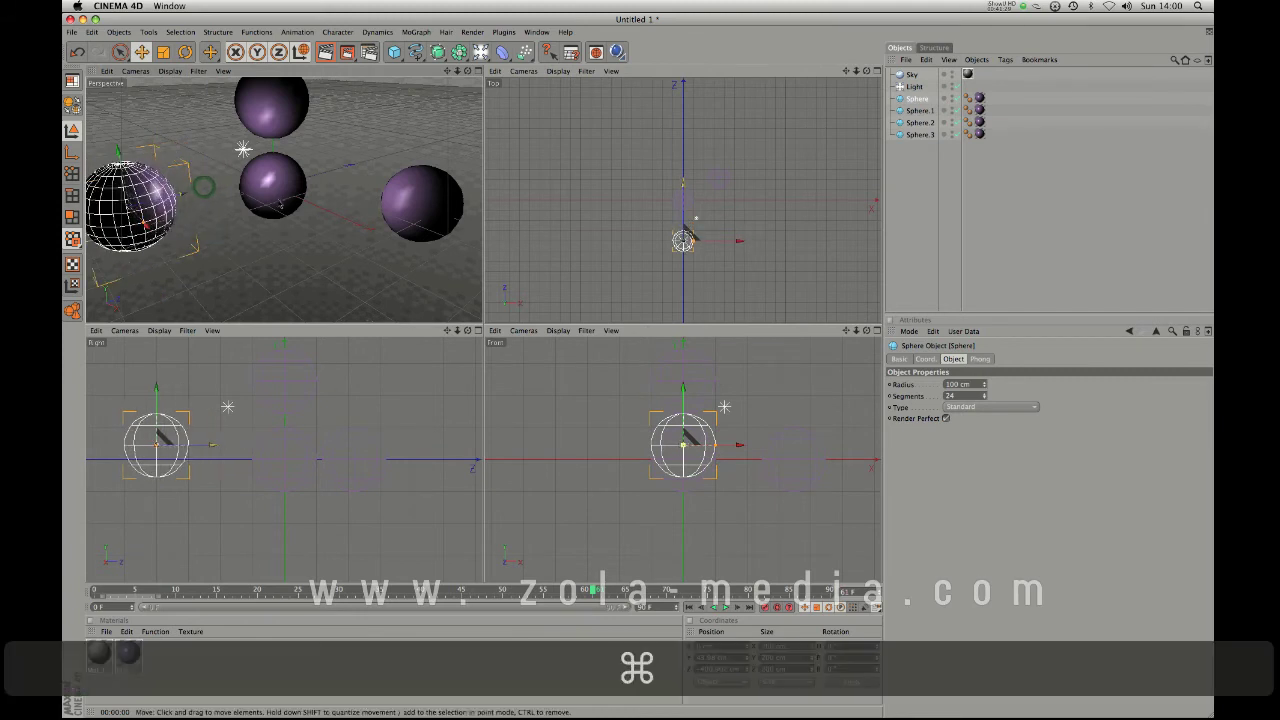
pyautogui.press('super+r')
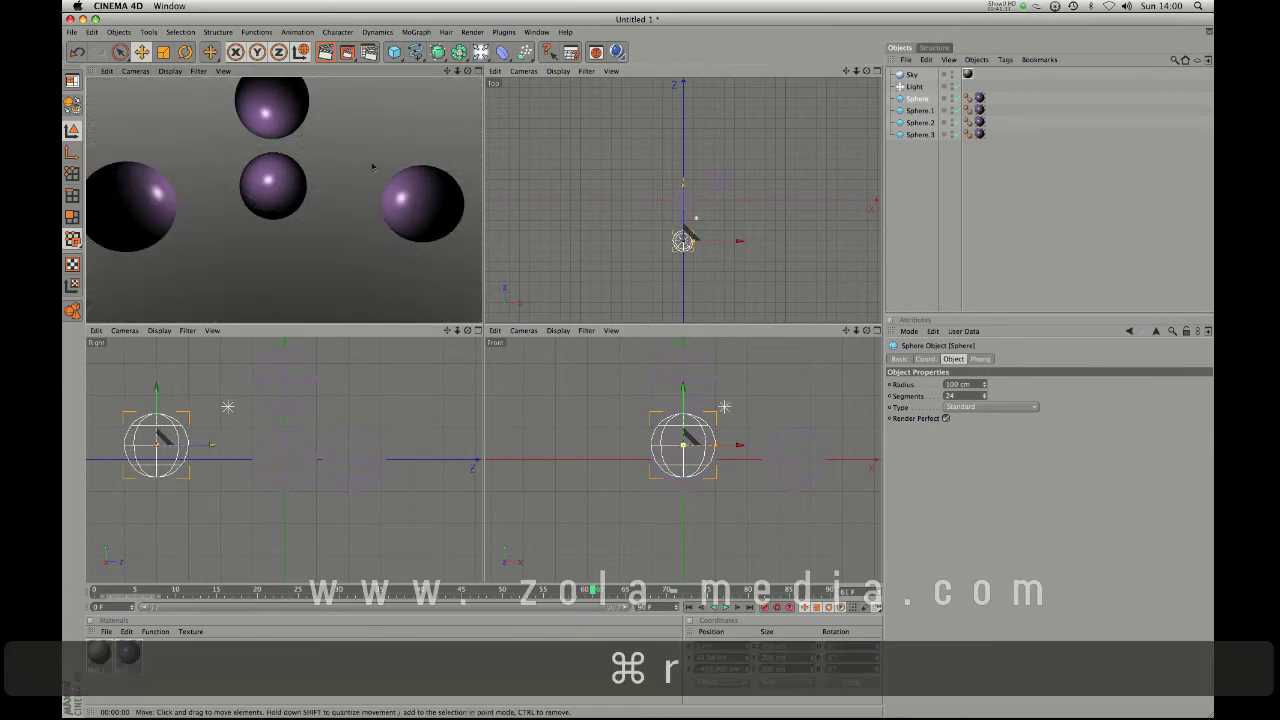
# Enable the Reflection channel of the purple material and render the spheres
pyautogui.click(128, 652)
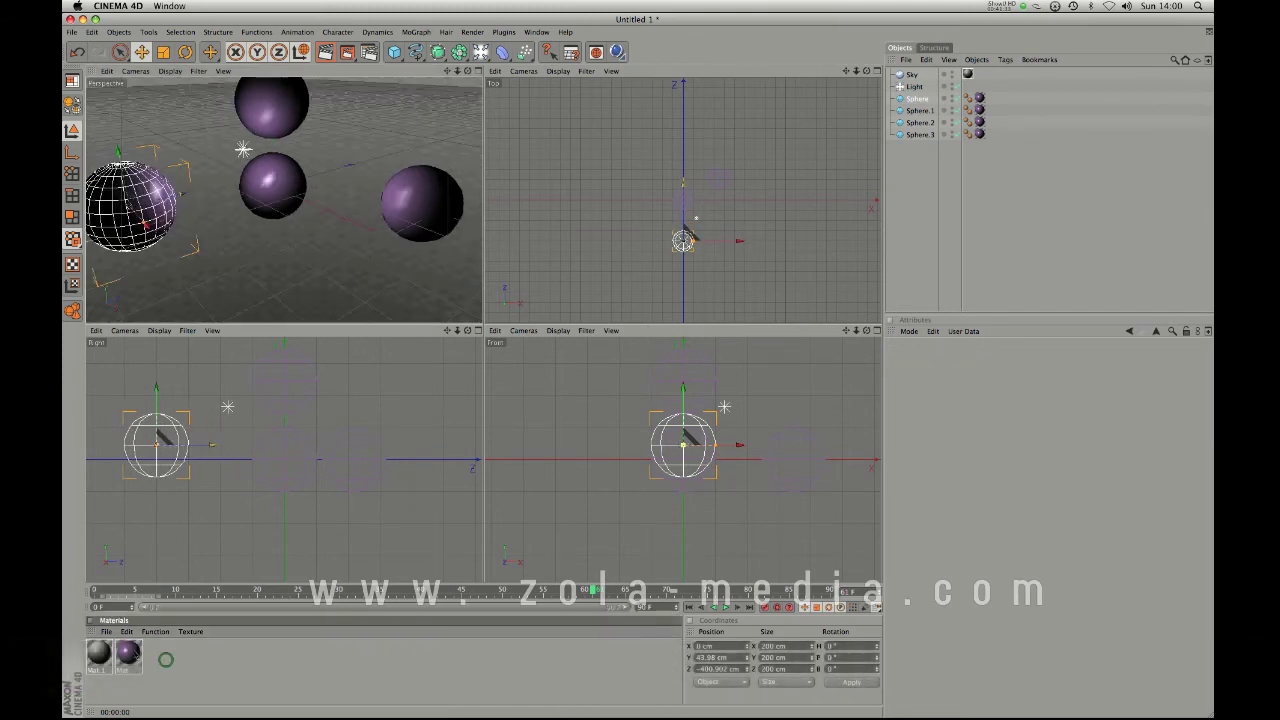
pyautogui.click(919, 358)
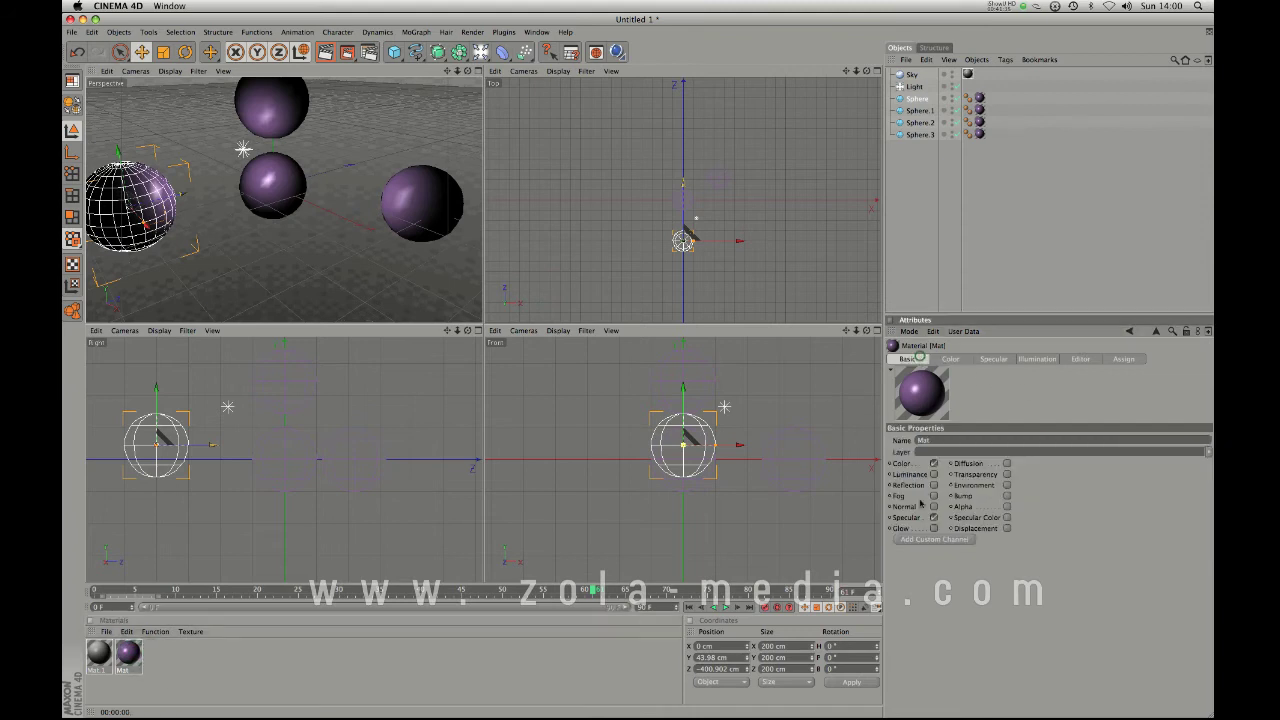
pyautogui.click(934, 485)
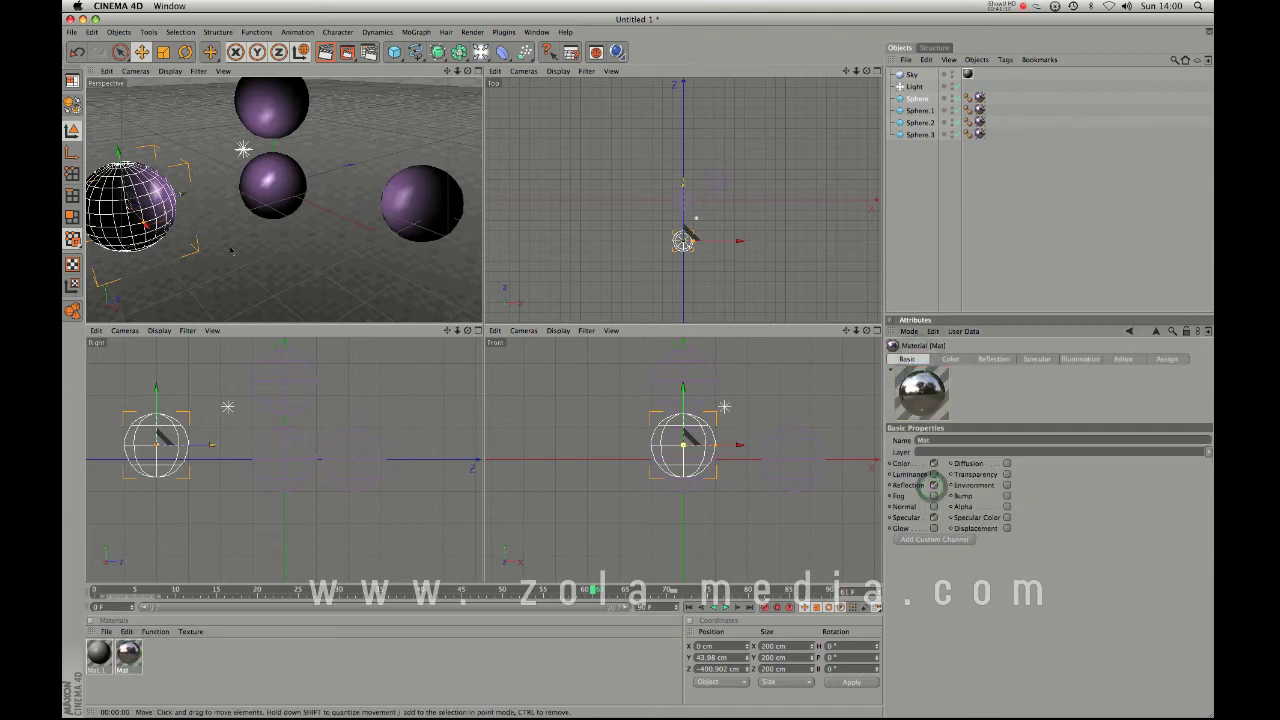
pyautogui.press('super+r')
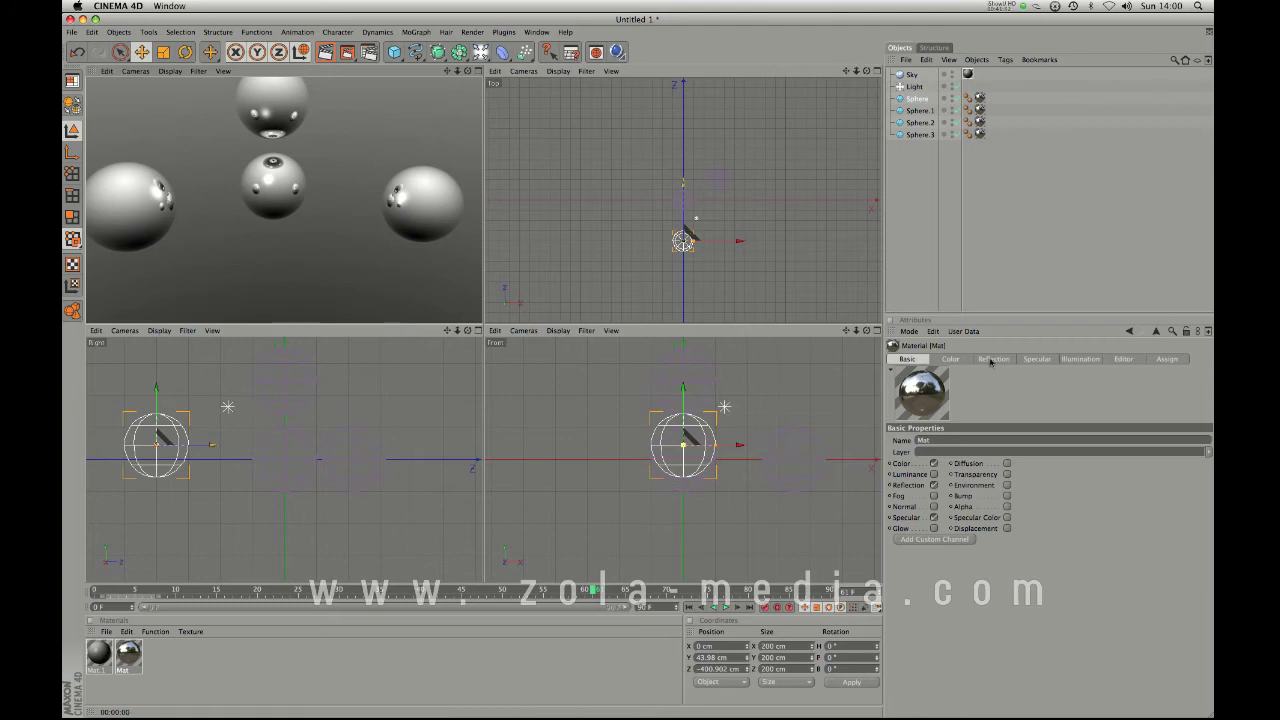
# Set the material's reflection color to R 255, G 100, B 101 and render the result
pyautogui.click(911, 485)
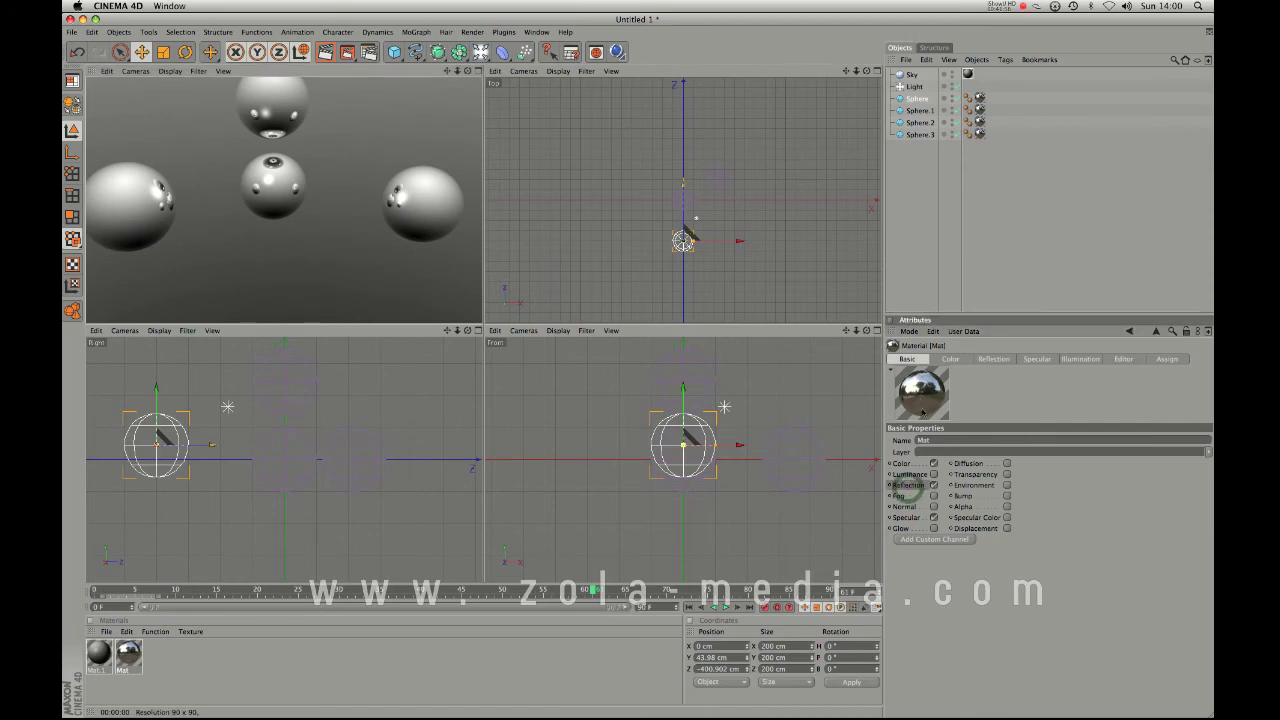
pyautogui.click(1004, 359)
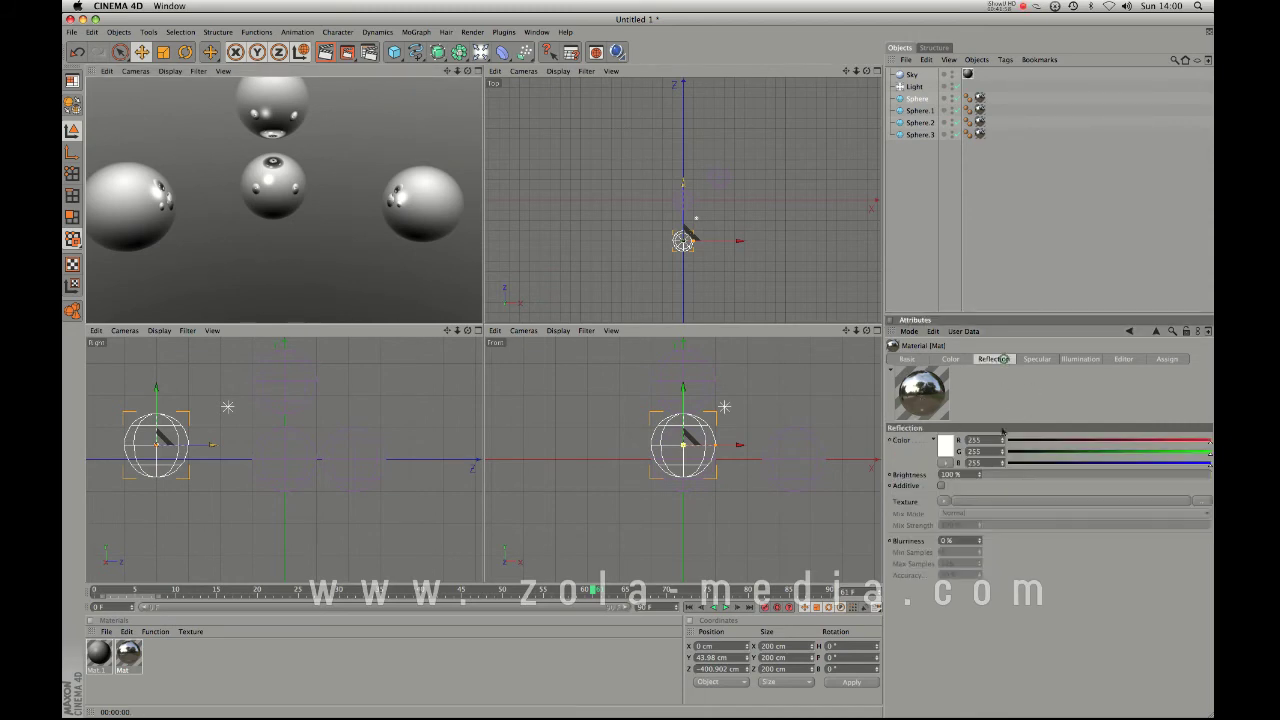
pyautogui.click(1088, 462)
pyautogui.click(1088, 451)
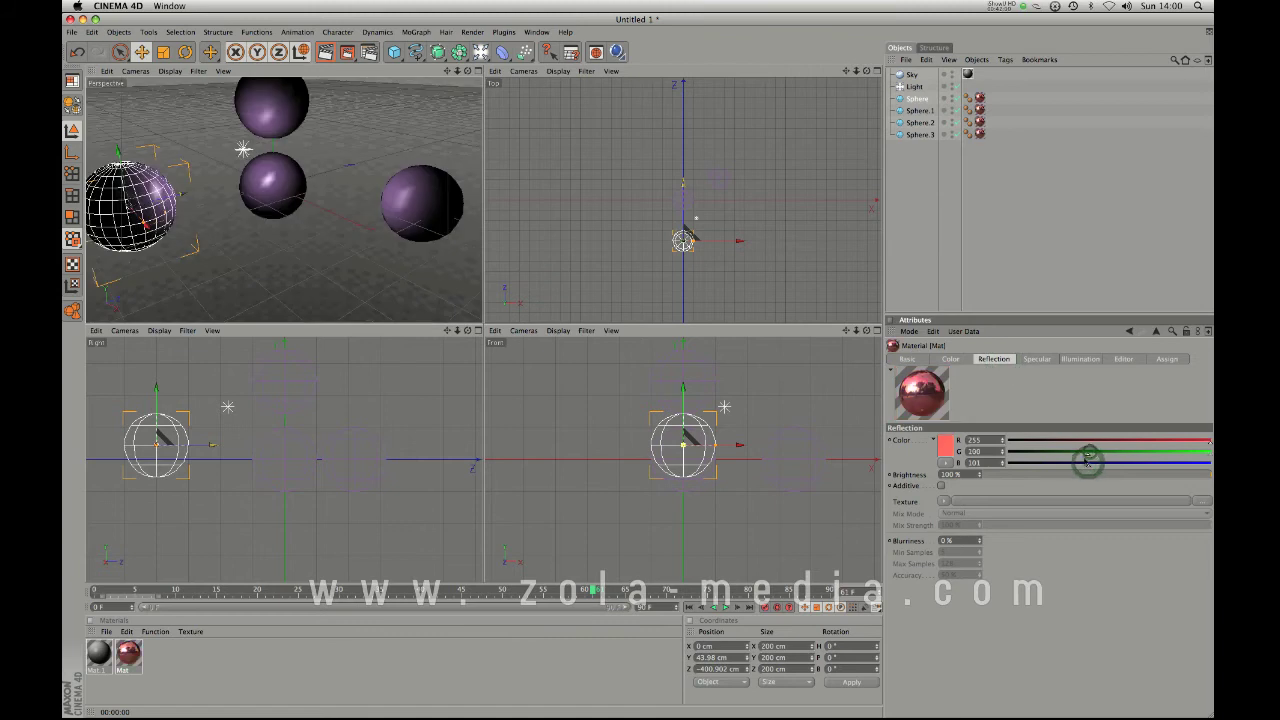
pyautogui.press('super+r')
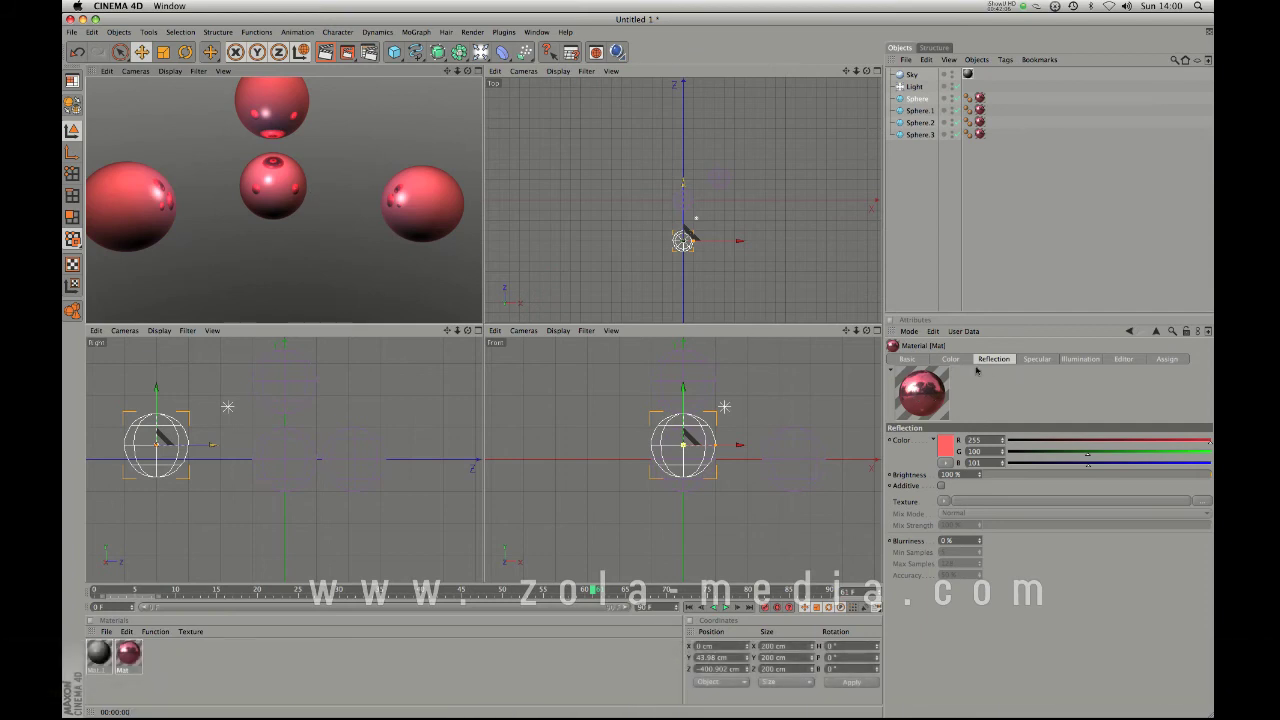
# Load a Fresnel shader into the reflection texture and render the spheres
pyautogui.click(943, 502)
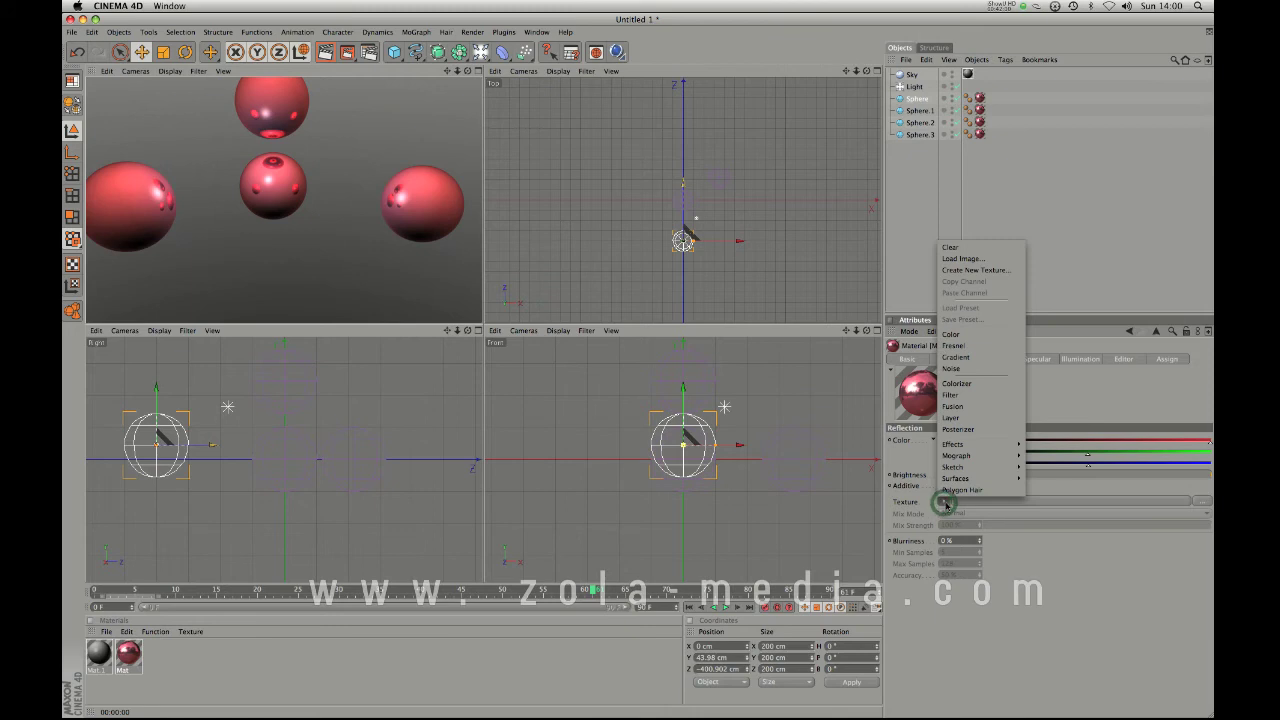
pyautogui.click(960, 345)
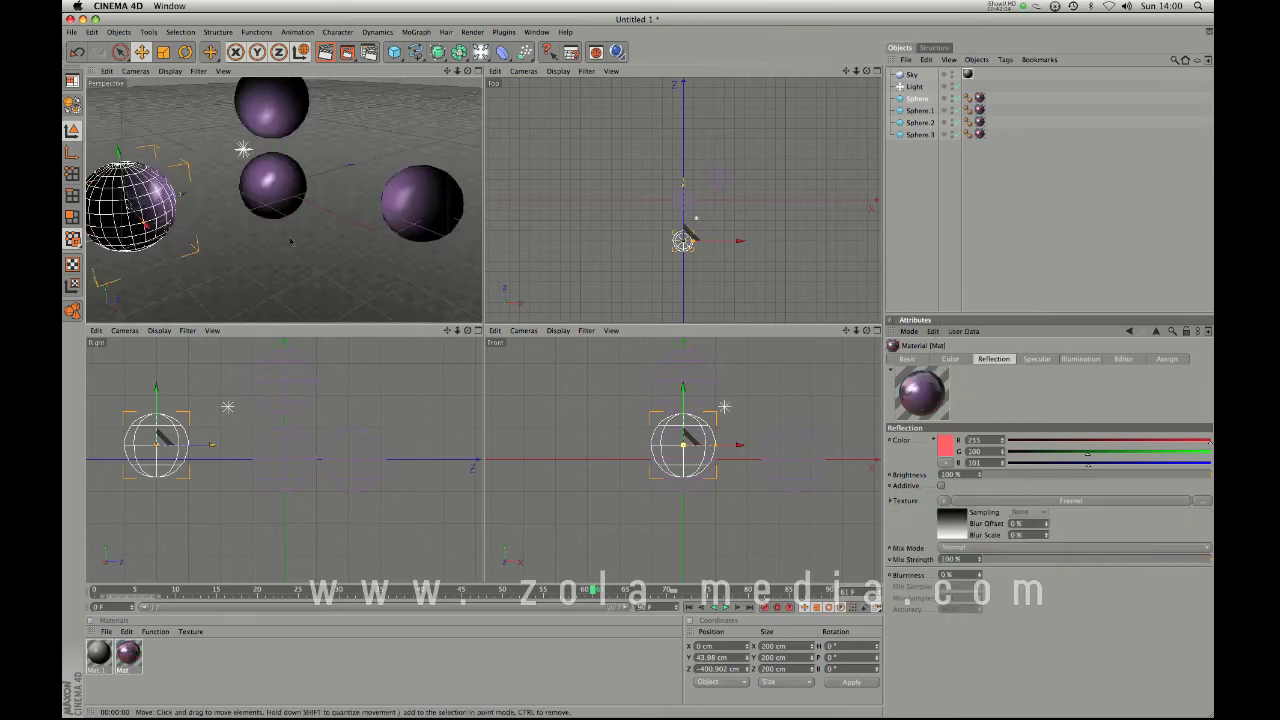
pyautogui.press('super+r')
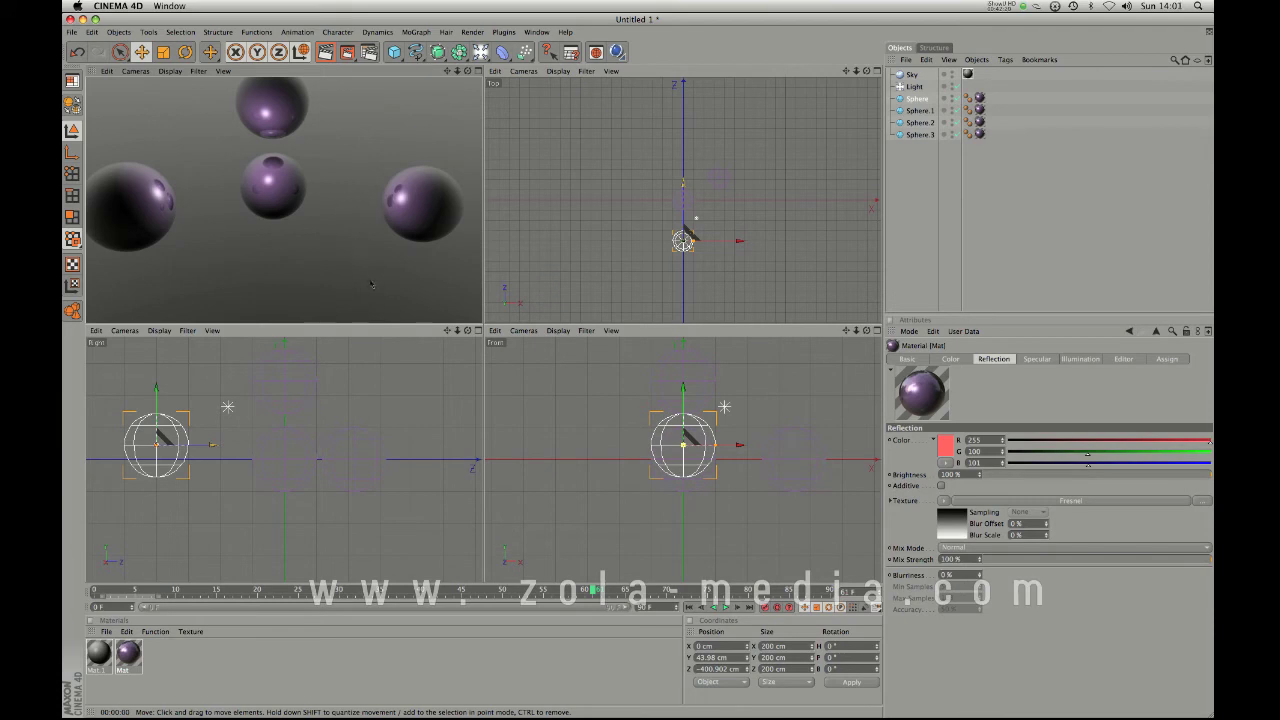
# Pan and orbit the perspective view to examine the four spheres from a lower angle
pyautogui.press('1')
pyautogui.press('1')
pyautogui.press('1')
pyautogui.press('1')
pyautogui.press('1')
pyautogui.moveTo(300, 235)
pyautogui.mouseDown()
pyautogui.moveTo(295, 266)
pyautogui.moveTo(312, 277)
pyautogui.mouseUp()
pyautogui.press('3')
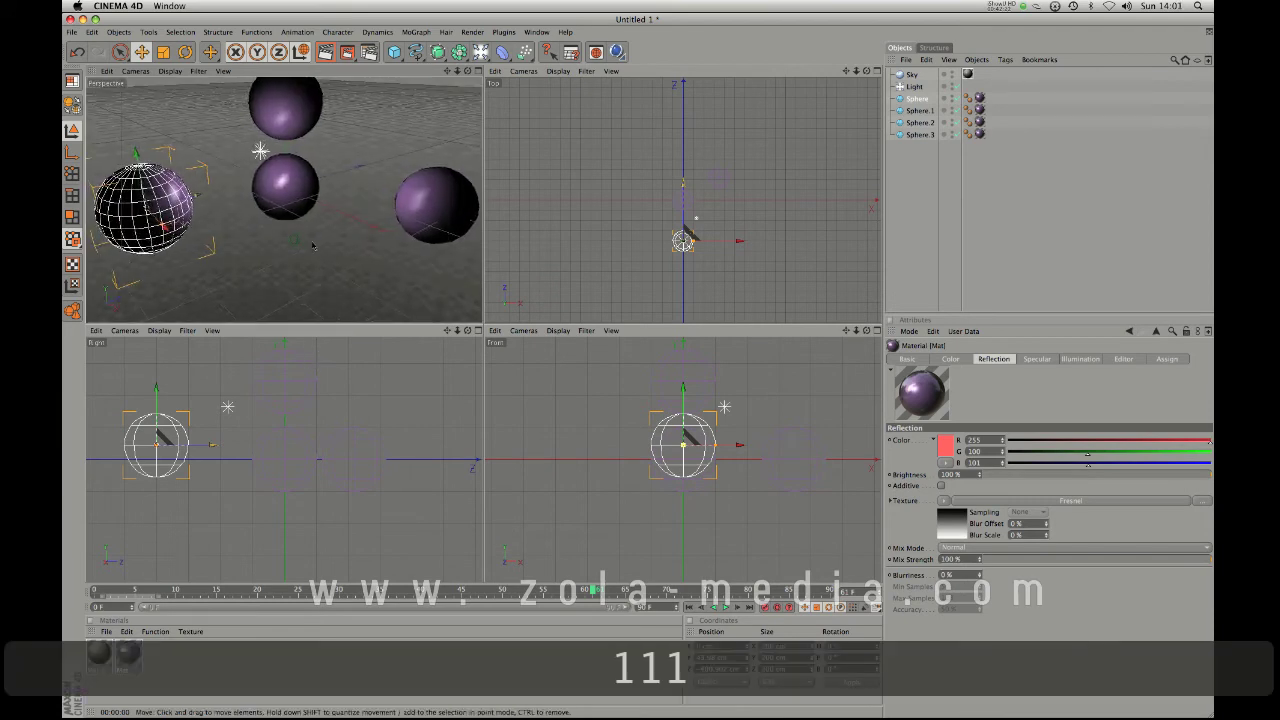
pyautogui.press('3')
pyautogui.press('3')
pyautogui.press('3')
pyautogui.press('3')
pyautogui.press('3')
pyautogui.press('3')
pyautogui.press('3')
pyautogui.press('3')
pyautogui.press('3')
pyautogui.press('3')
pyautogui.press('3')
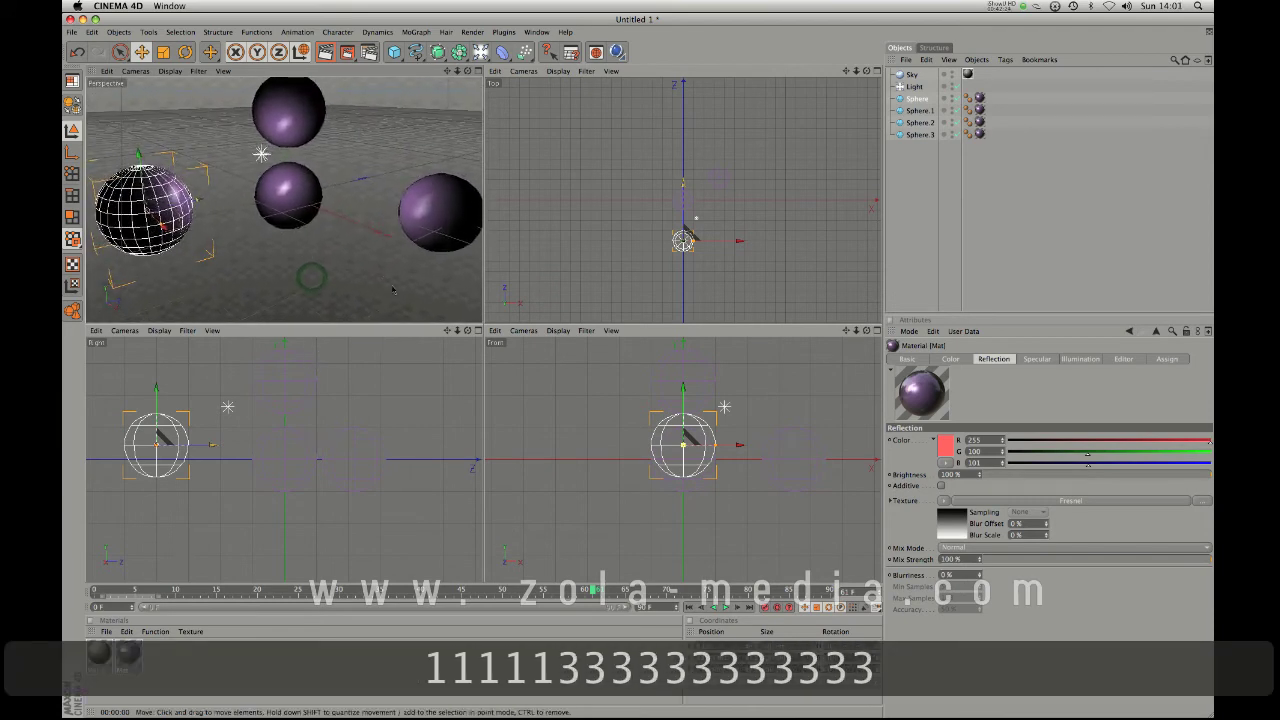
# Clear the Fresnel shader from the reflection texture and render the spheres again
pyautogui.click(946, 499)
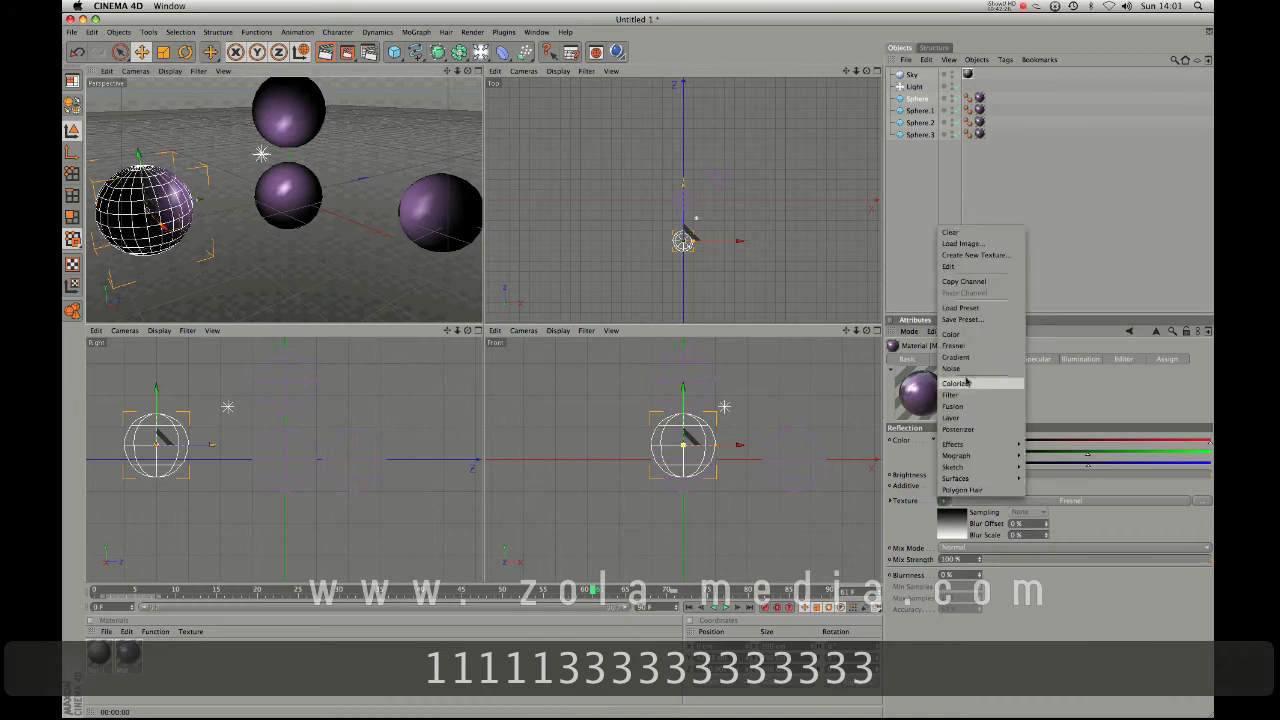
pyautogui.click(978, 233)
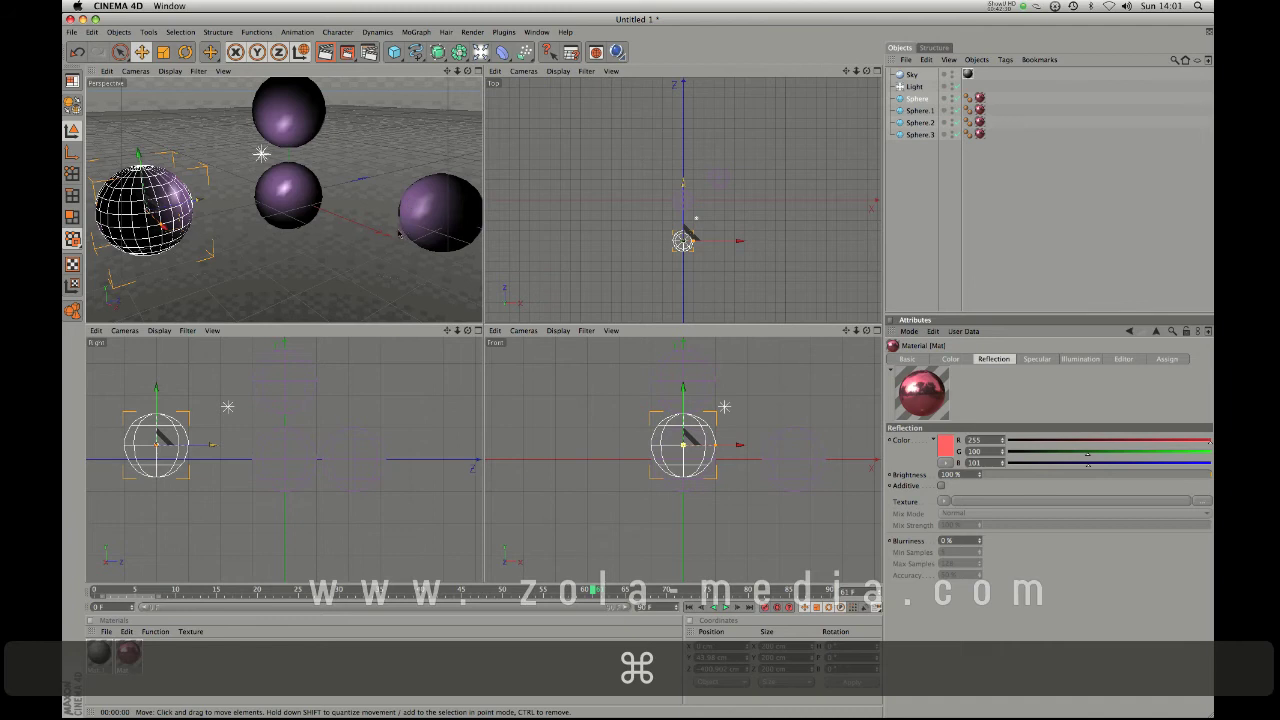
pyautogui.press('super+r')
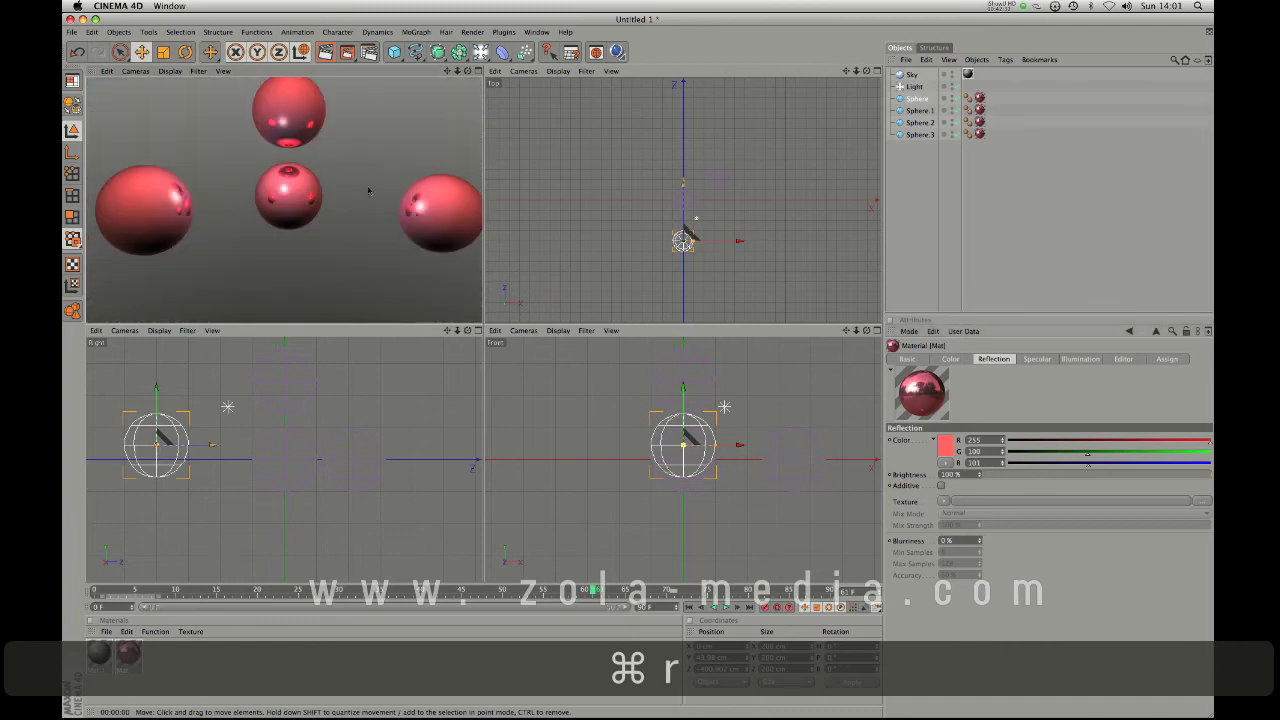
# Reframe the perspective view to examine all four spheres from slightly above, and clear the sphere selection
pyautogui.press('2')
pyautogui.press('2')
pyautogui.press('2')
pyautogui.press('2')
pyautogui.press('1')
pyautogui.press('1')
pyautogui.press('1')
pyautogui.press('1')
pyautogui.press('3')
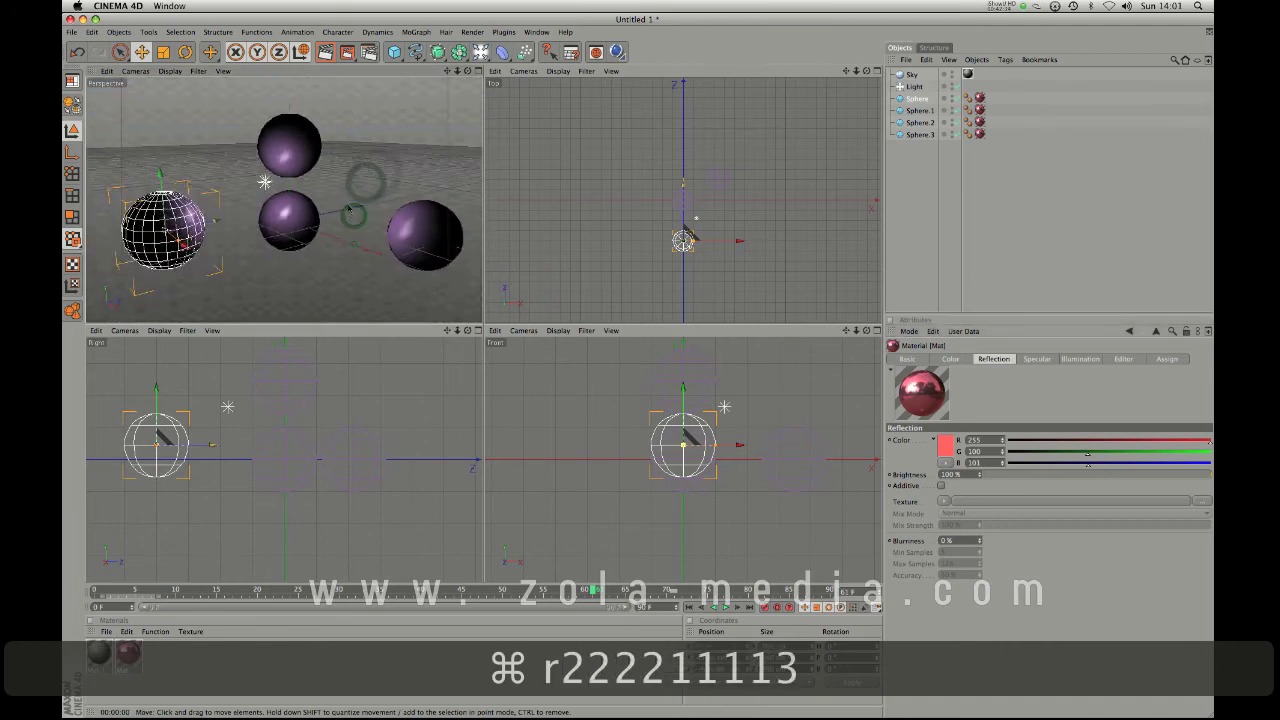
pyautogui.press('3')
pyautogui.press('r')
pyautogui.click(445, 279)
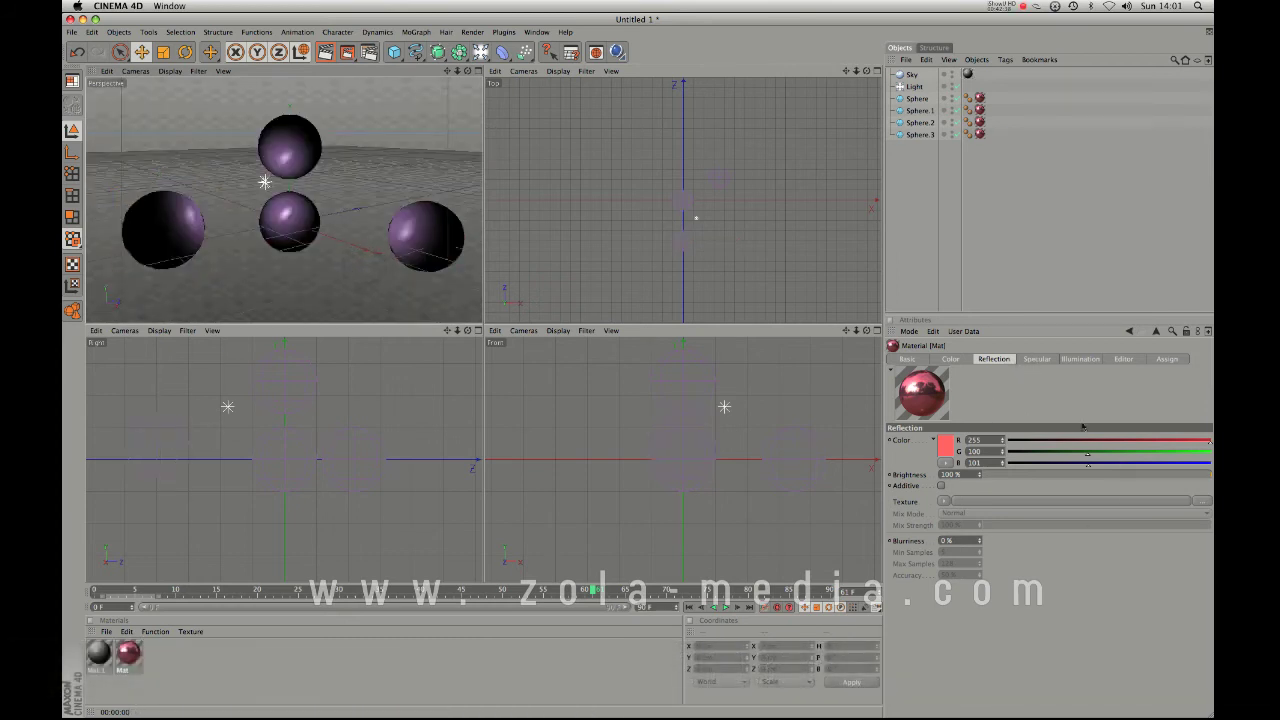
# Try a reflection blurriness of 26% on the material in a render, and undo the change
pyautogui.click(979, 539)
pyautogui.moveTo(979, 539); pyautogui.dragTo(979, 546)
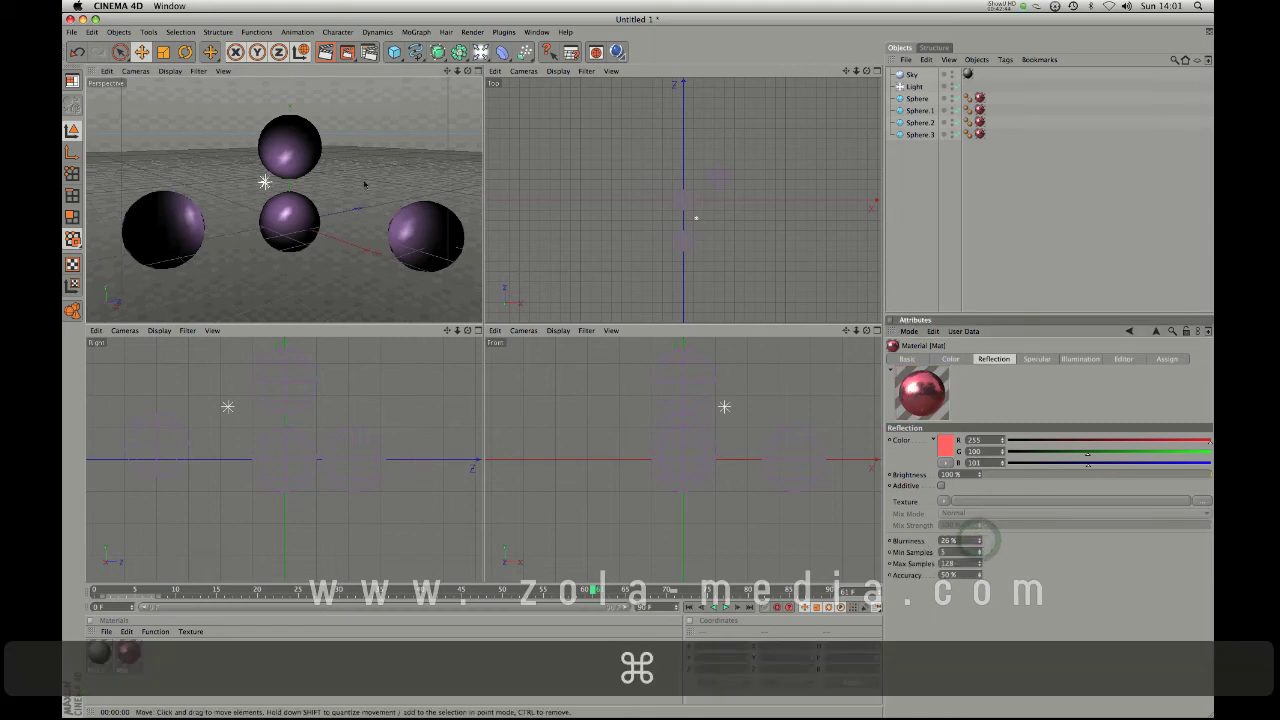
pyautogui.press('super+r')
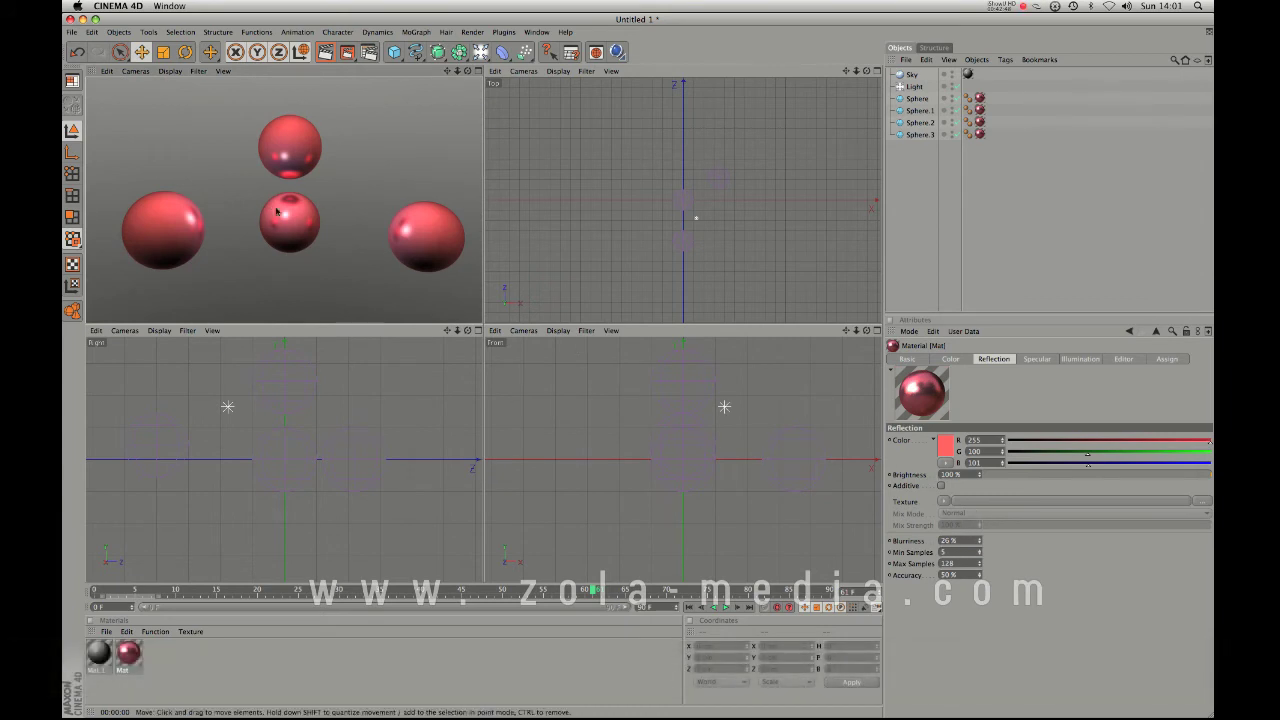
pyautogui.press('super+z')
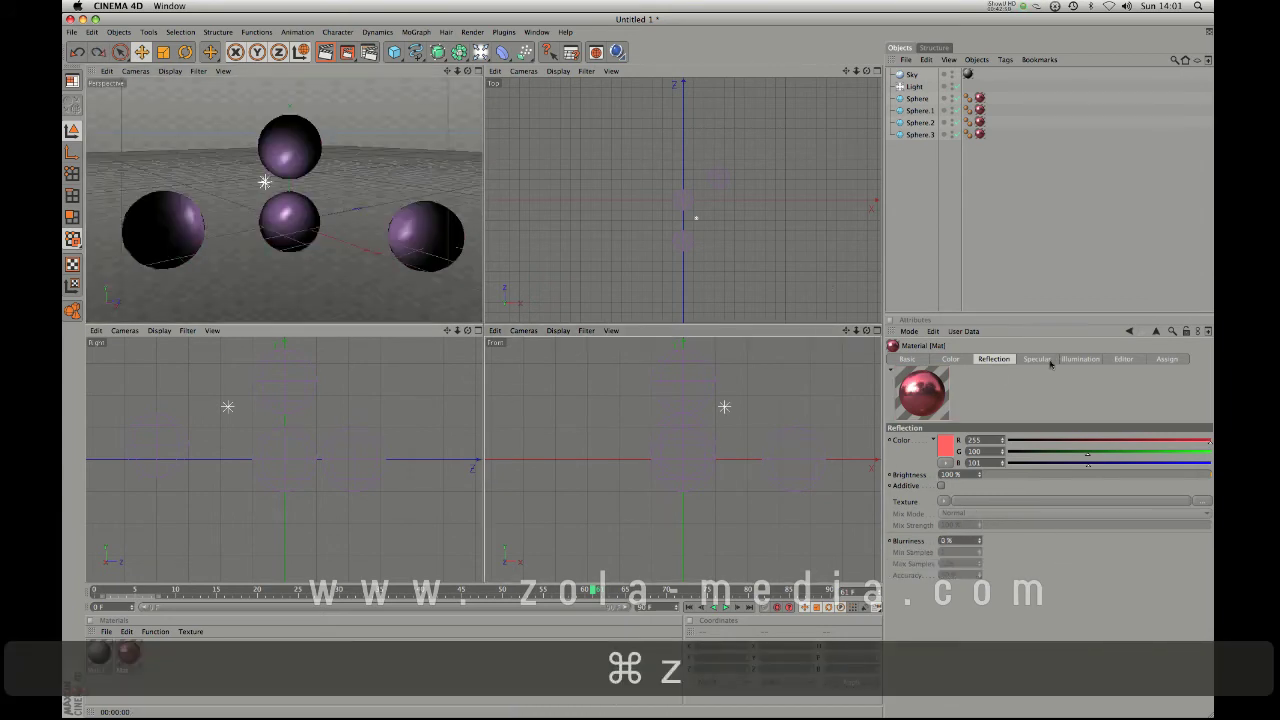
# Enable the Transparency channel of the Mat material alongside its reflection and render the spheres
pyautogui.click(1032, 360)
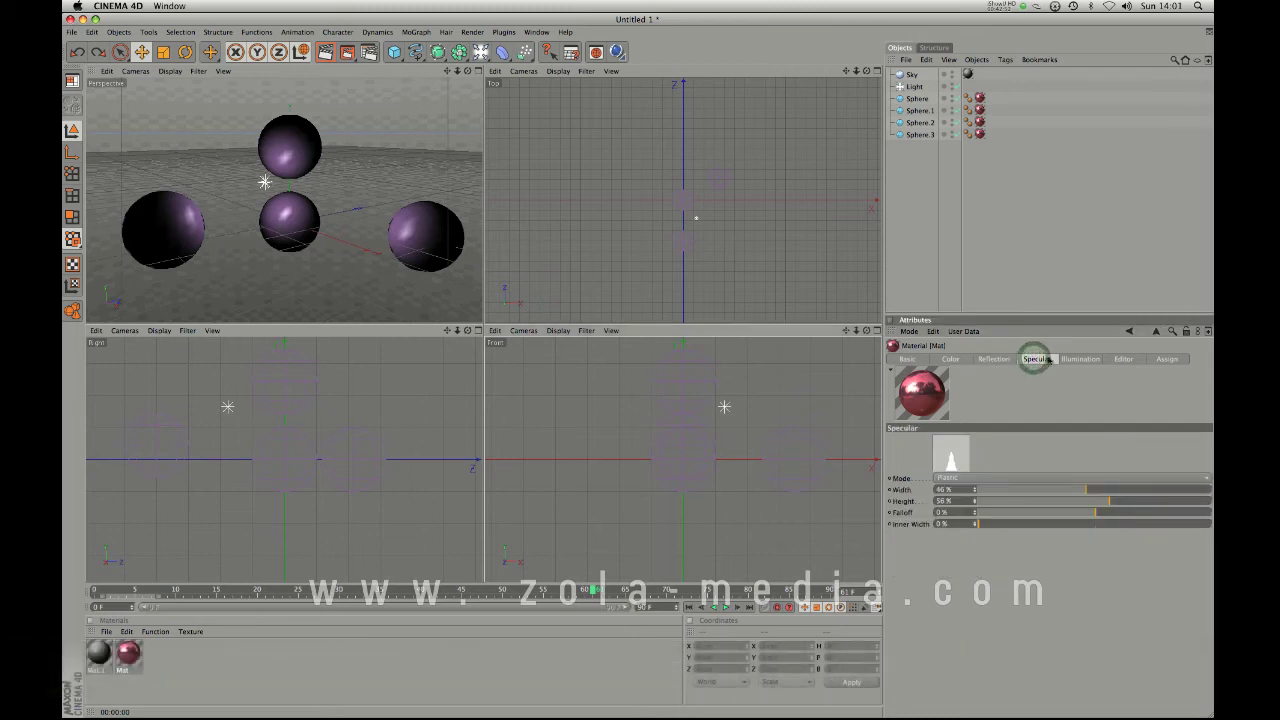
pyautogui.click(918, 358)
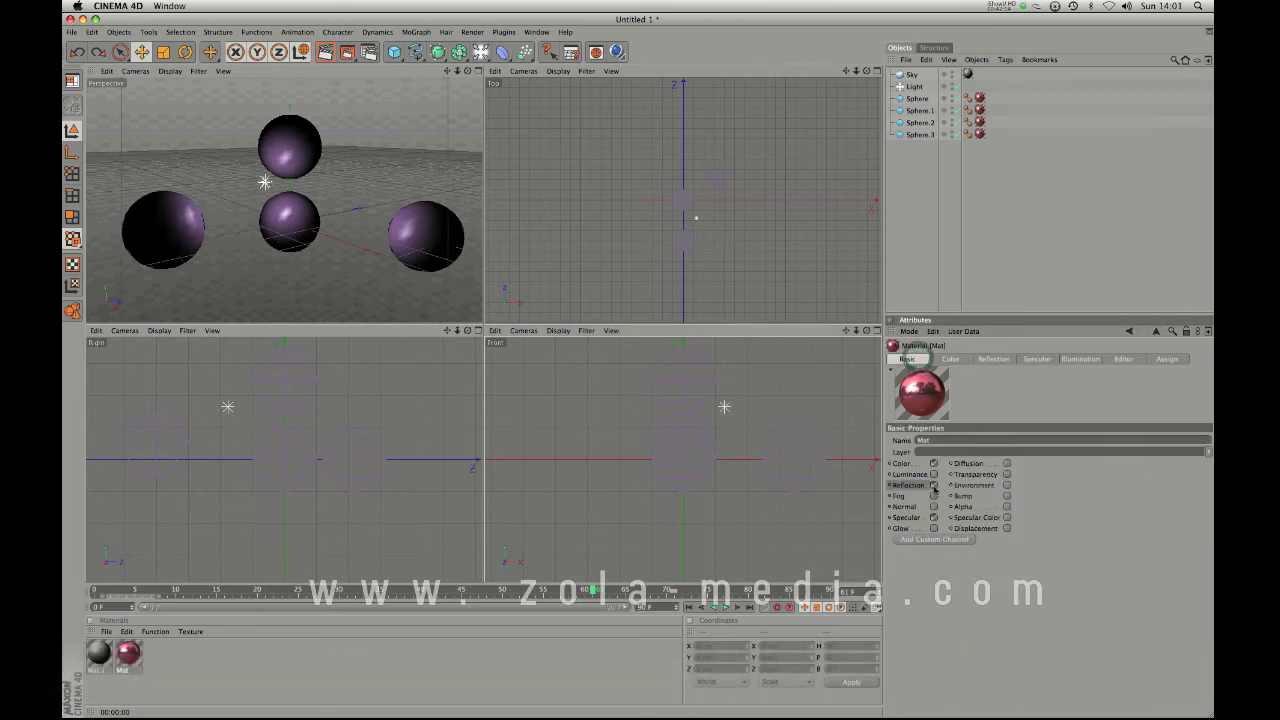
pyautogui.click(1007, 475)
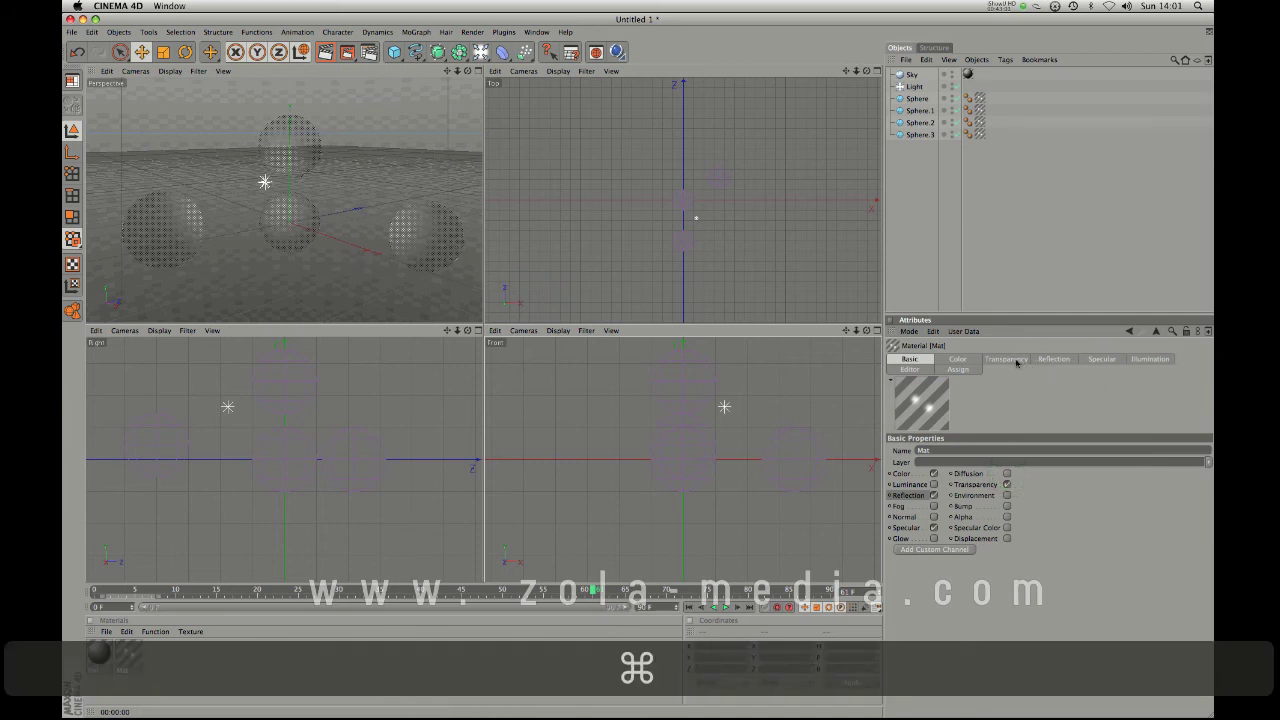
pyautogui.click(1054, 364)
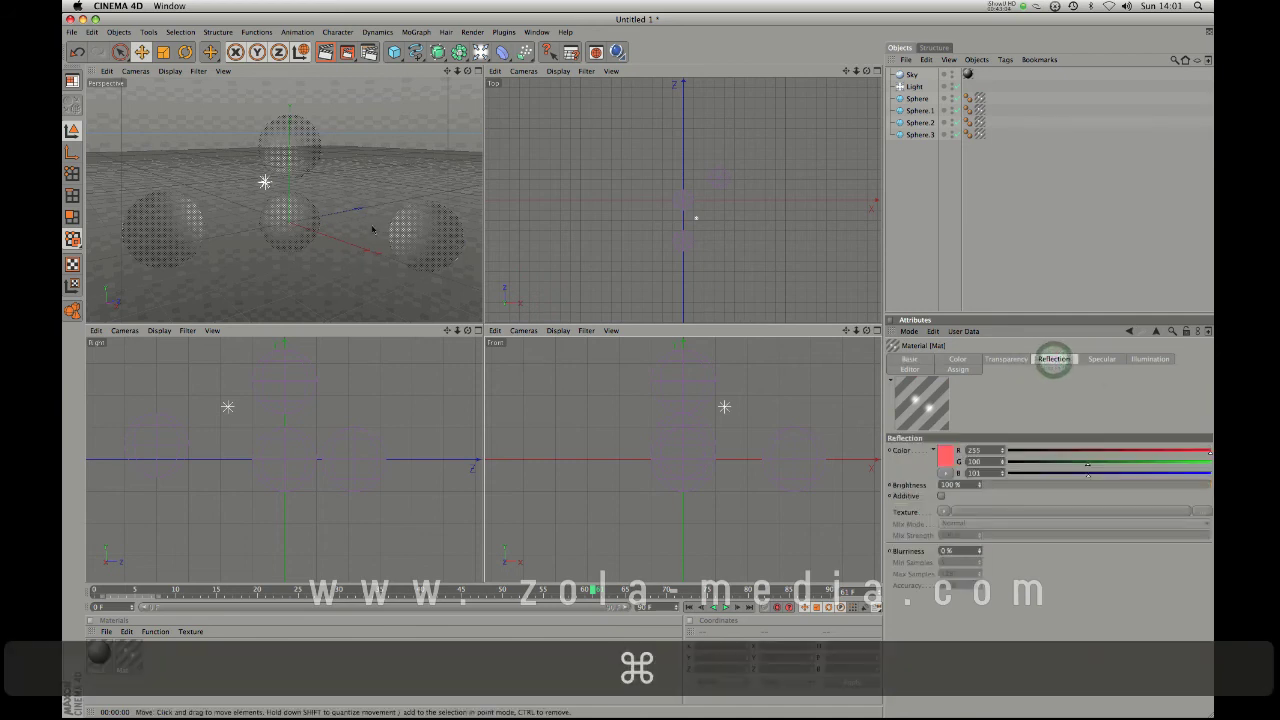
pyautogui.press('super+r')
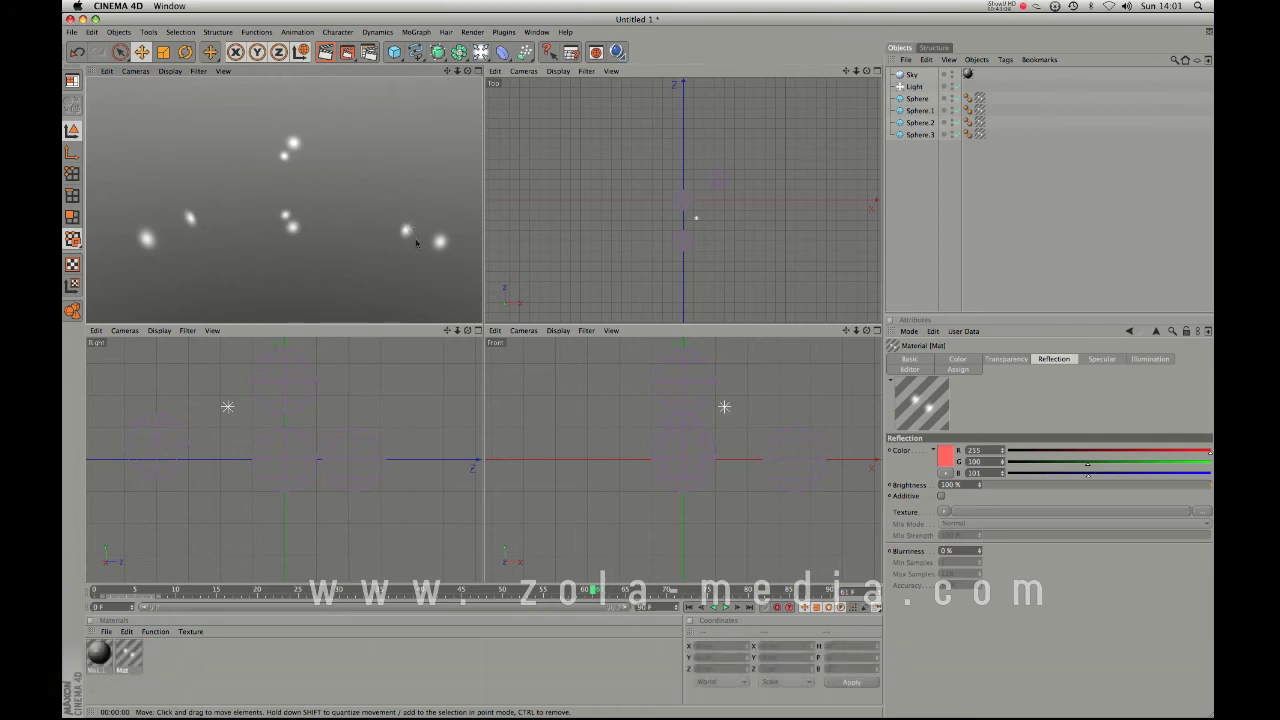
# Set the transparency refraction to 1.37, 1.42 and 1.6 in turn, rendering the spheres after each change
pyautogui.click(1055, 361)
pyautogui.click(1008, 359)
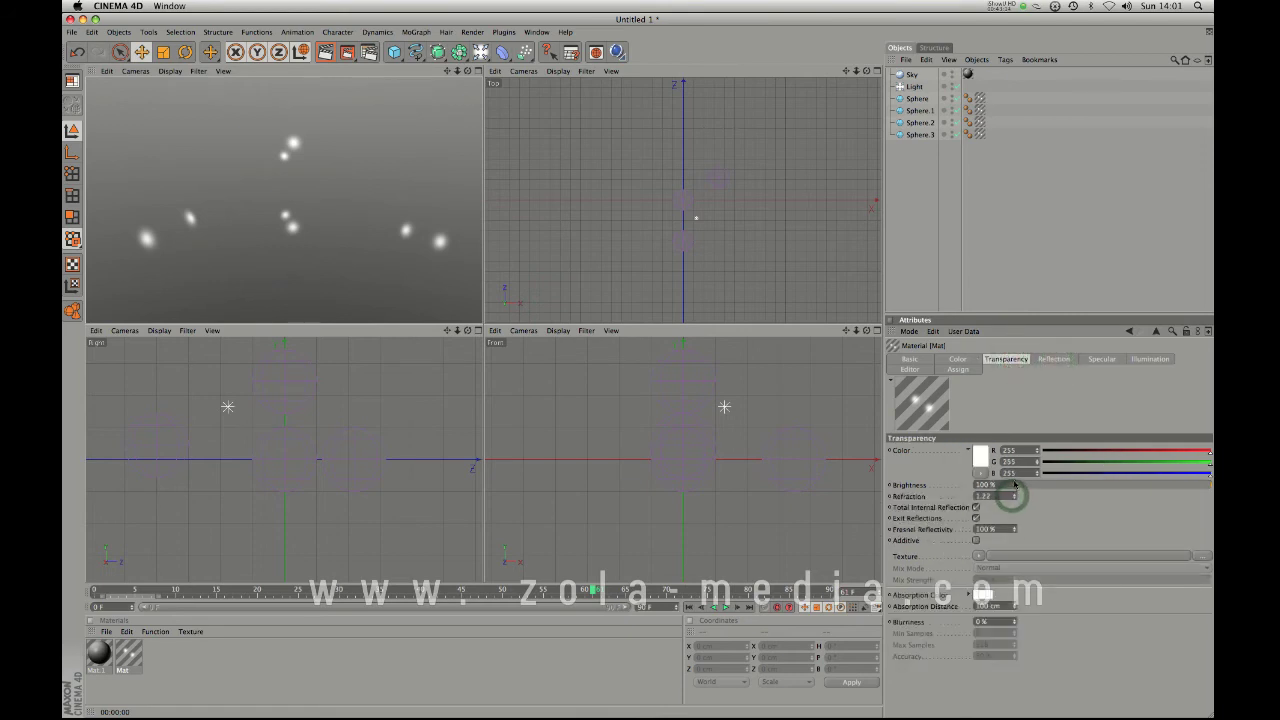
pyautogui.moveTo(1015, 484); pyautogui.dragTo(1015, 470)
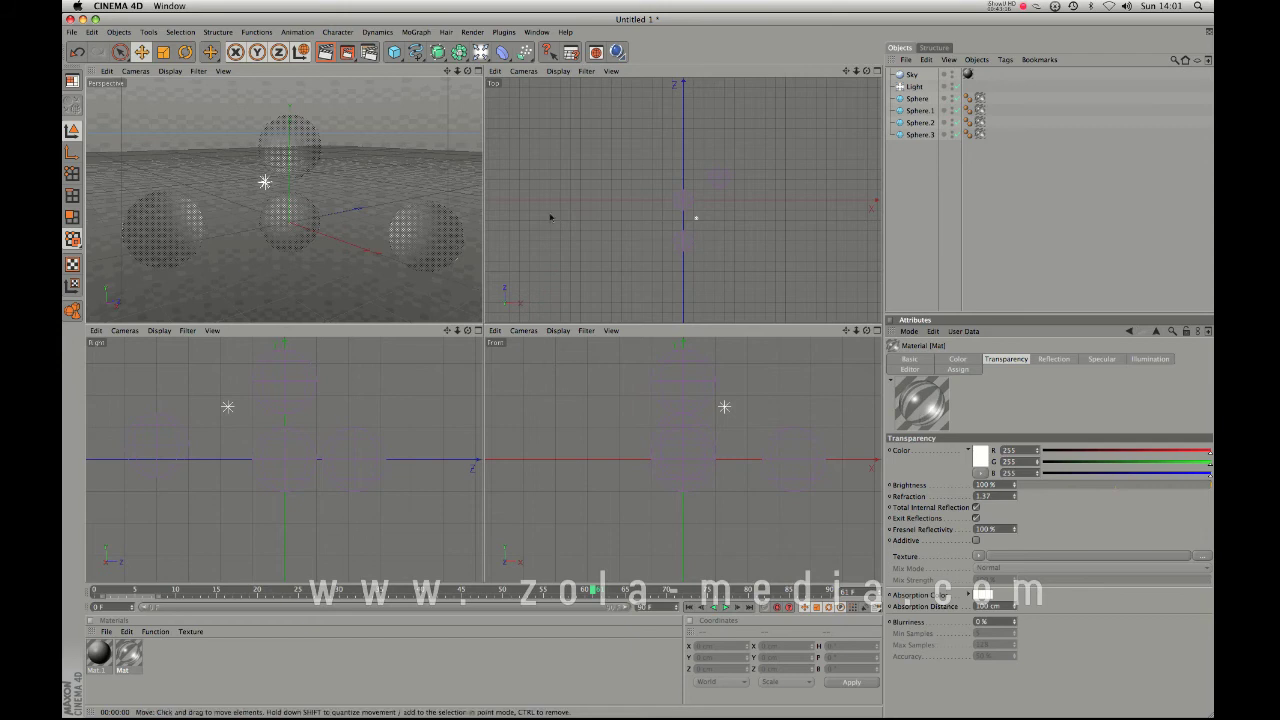
pyautogui.press('super+r')
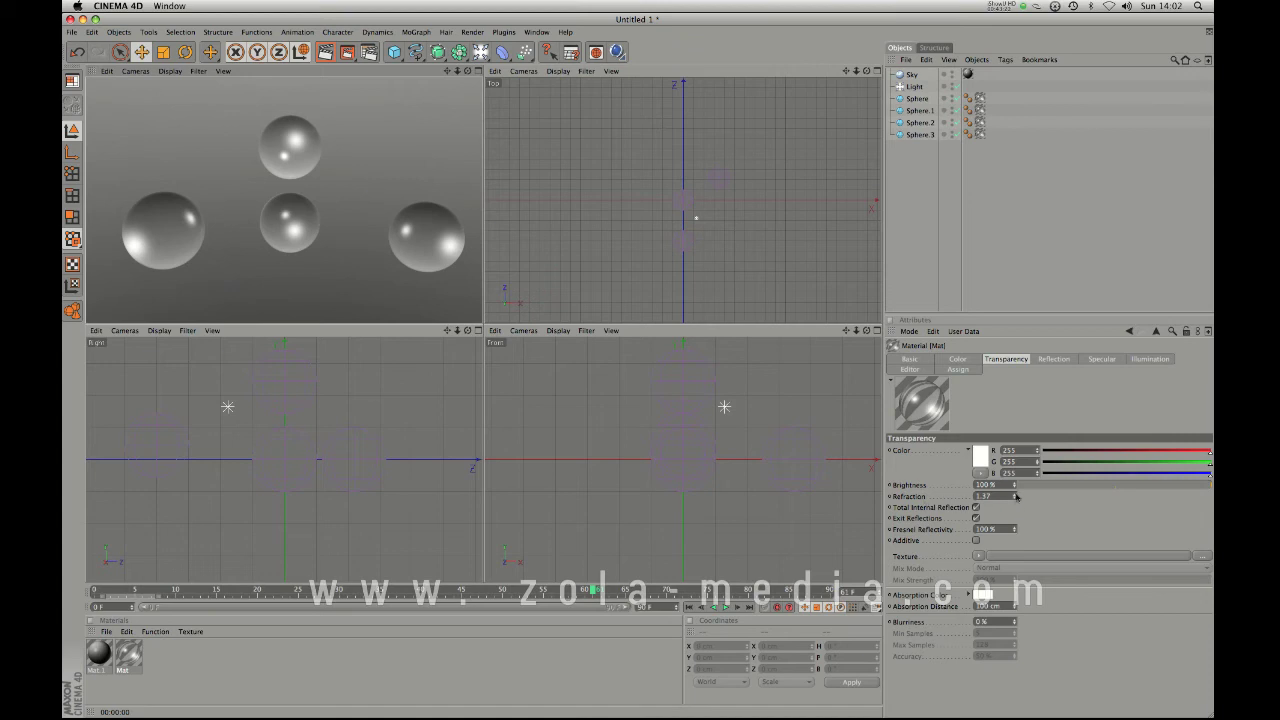
pyautogui.click(1016, 495)
pyautogui.click(1016, 493)
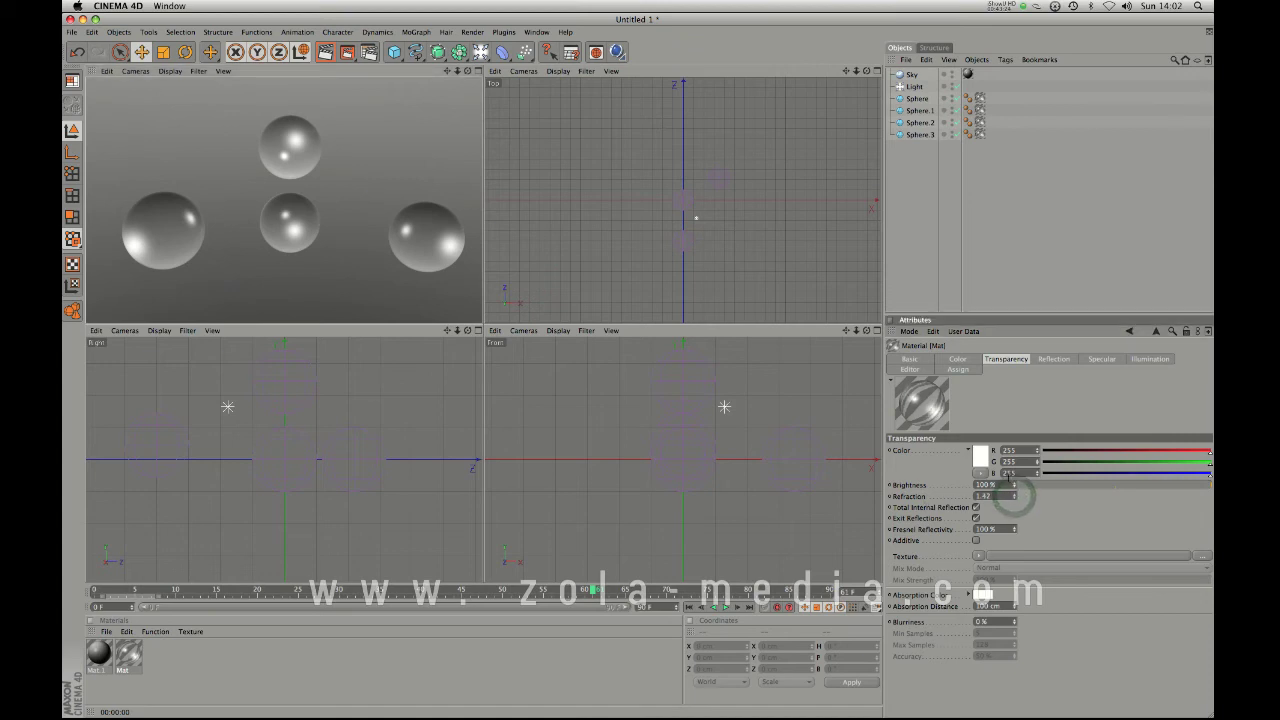
pyautogui.press('super+r')
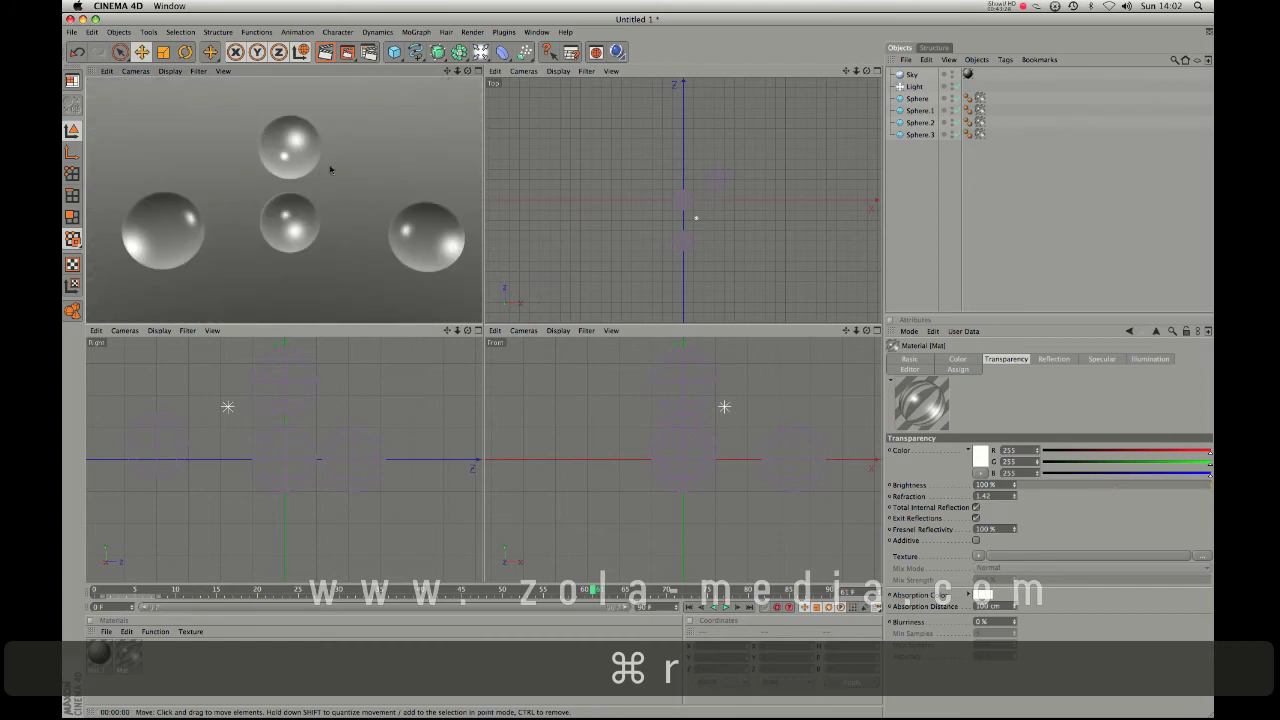
pyautogui.click(1016, 495)
pyautogui.moveTo(1016, 487); pyautogui.dragTo(1016, 491)
pyautogui.press('super+r')
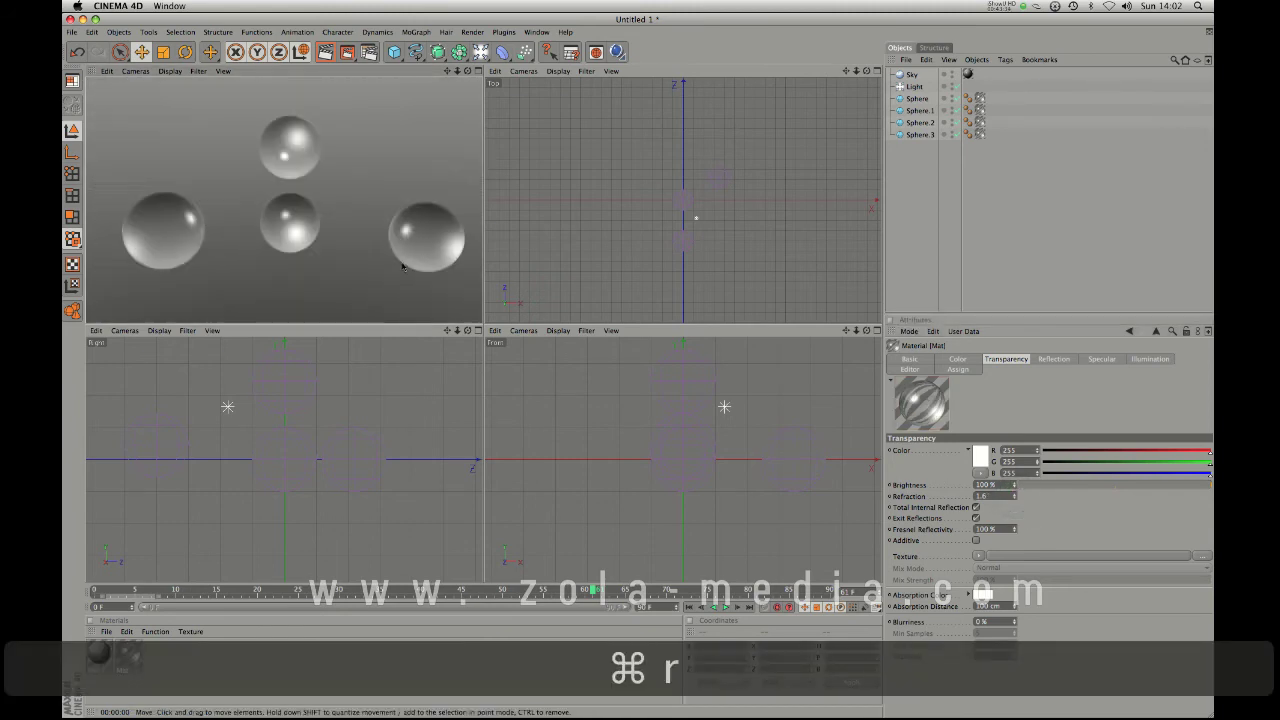
# Move Sphere.2 up to about Y 94 cm and along the X axis to about 288 cm
pyautogui.click(418, 238)
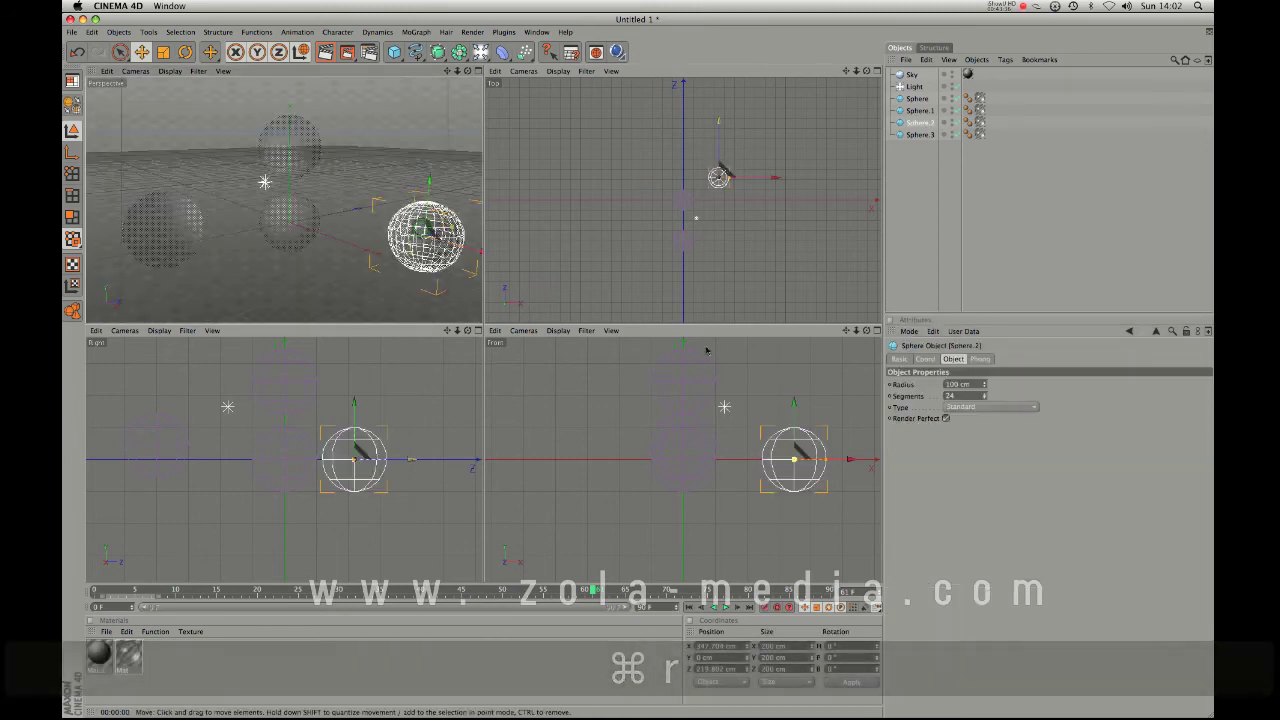
pyautogui.click(430, 197)
pyautogui.click(424, 245)
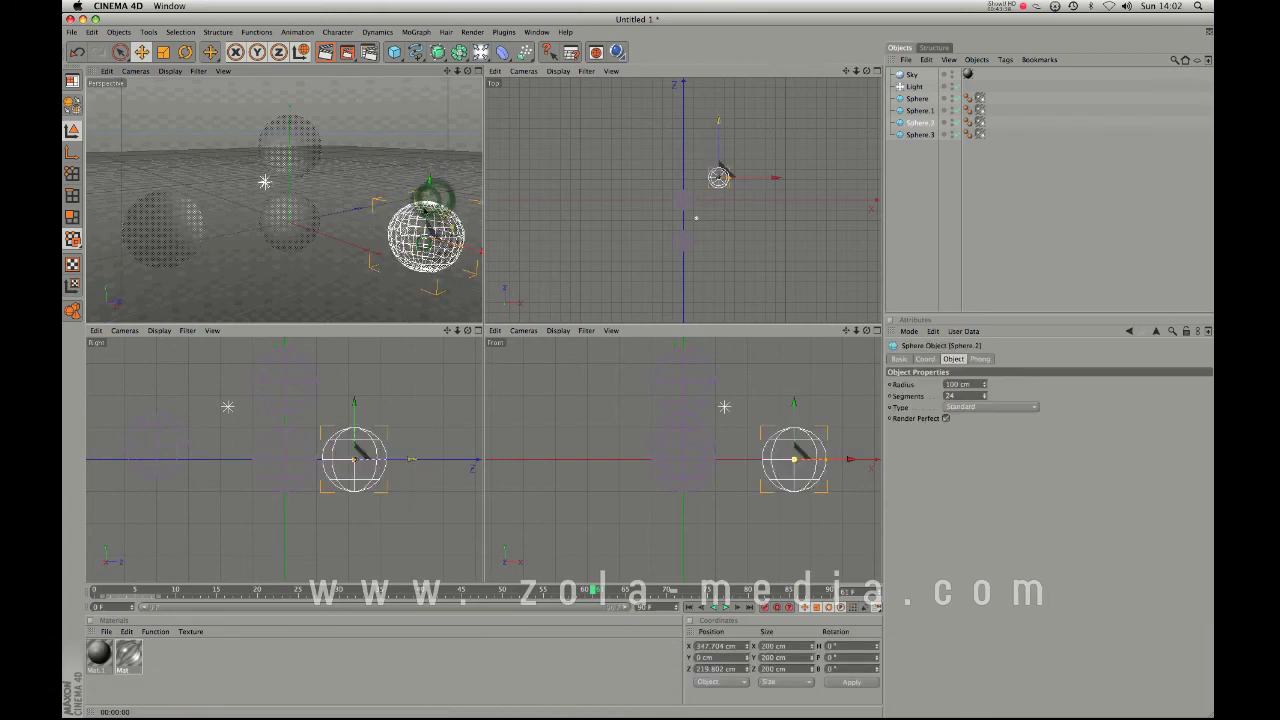
pyautogui.moveTo(429, 203); pyautogui.dragTo(431, 167)
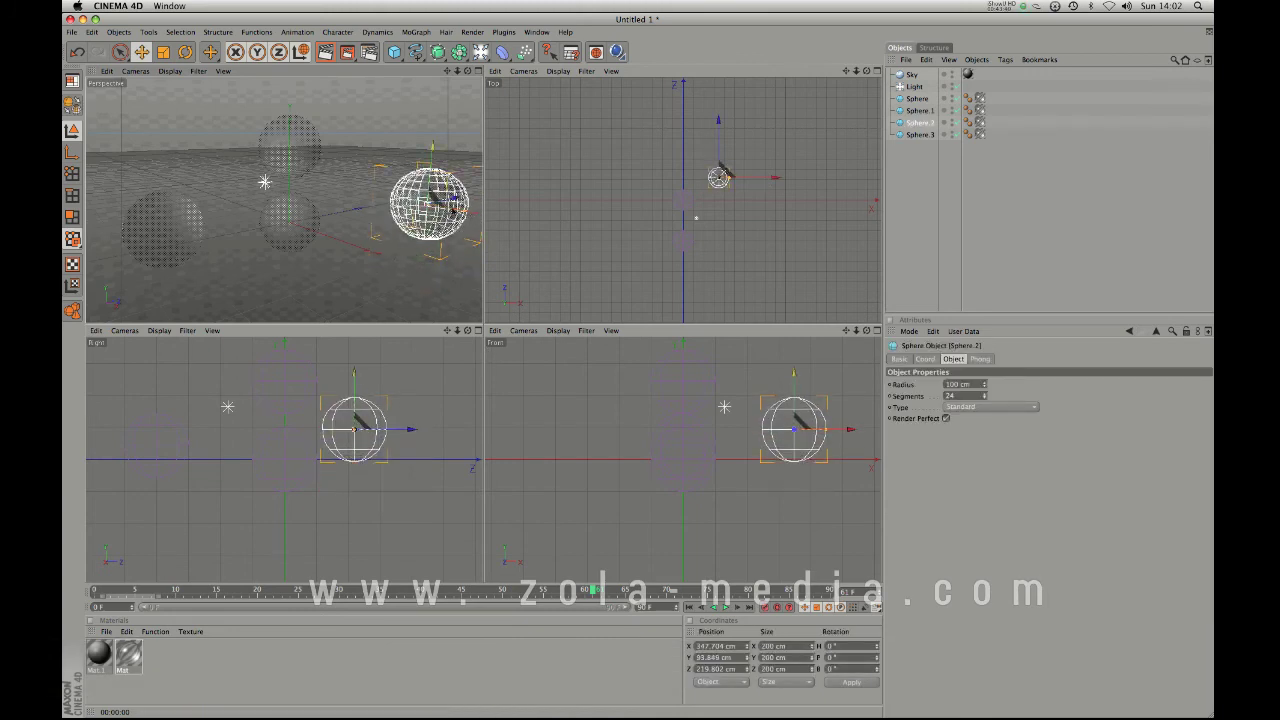
pyautogui.moveTo(464, 213); pyautogui.dragTo(445, 211)
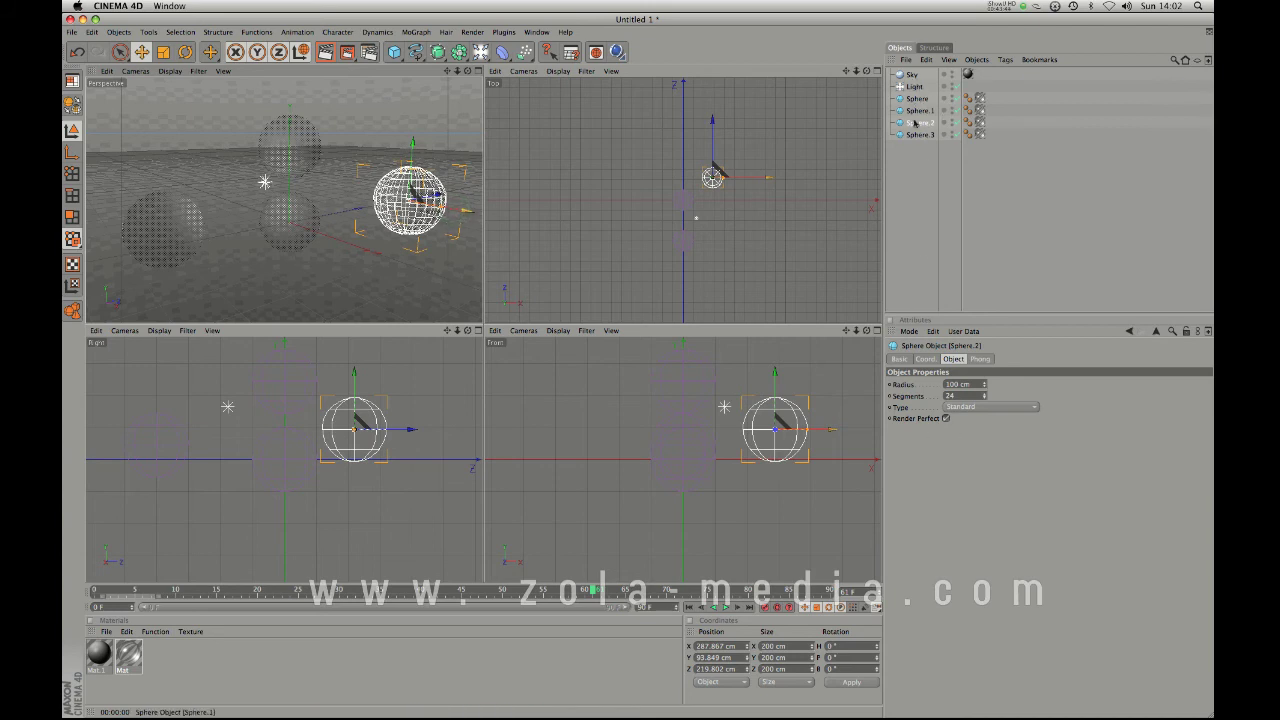
# Turn off the Transparency channel of the Mat material, with its Reflection channel left on
pyautogui.click(126, 653)
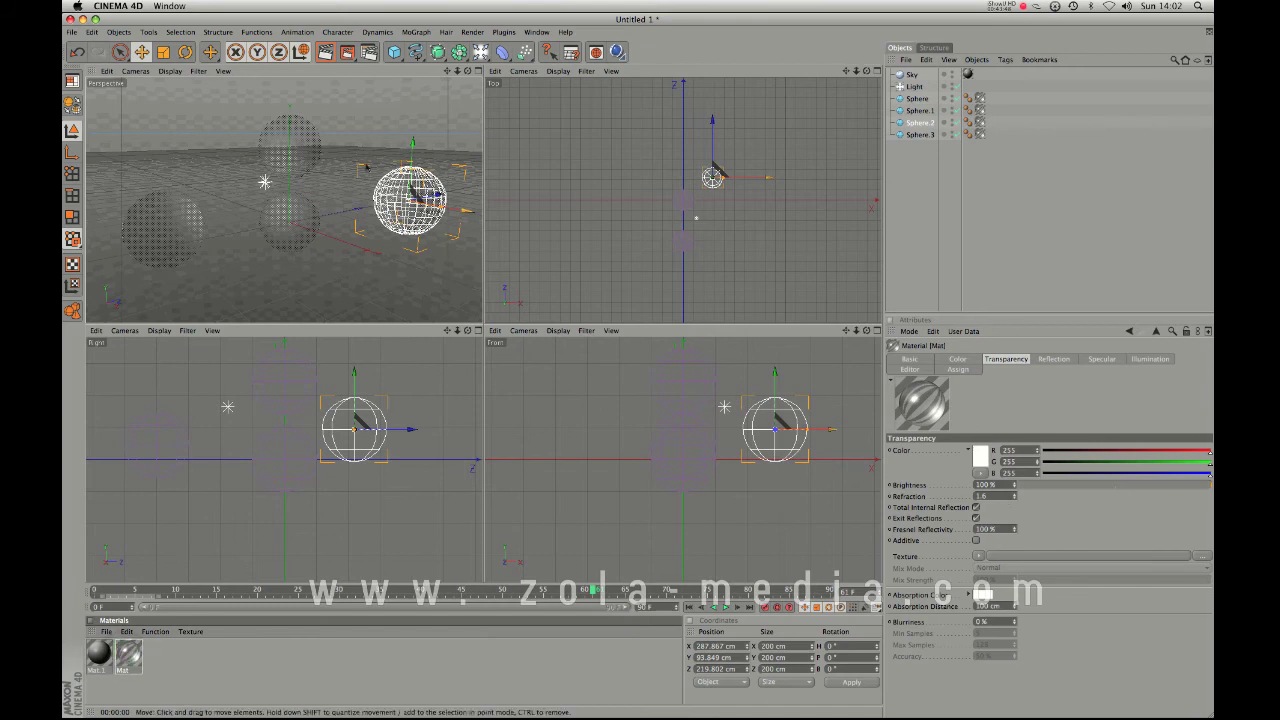
pyautogui.click(918, 358)
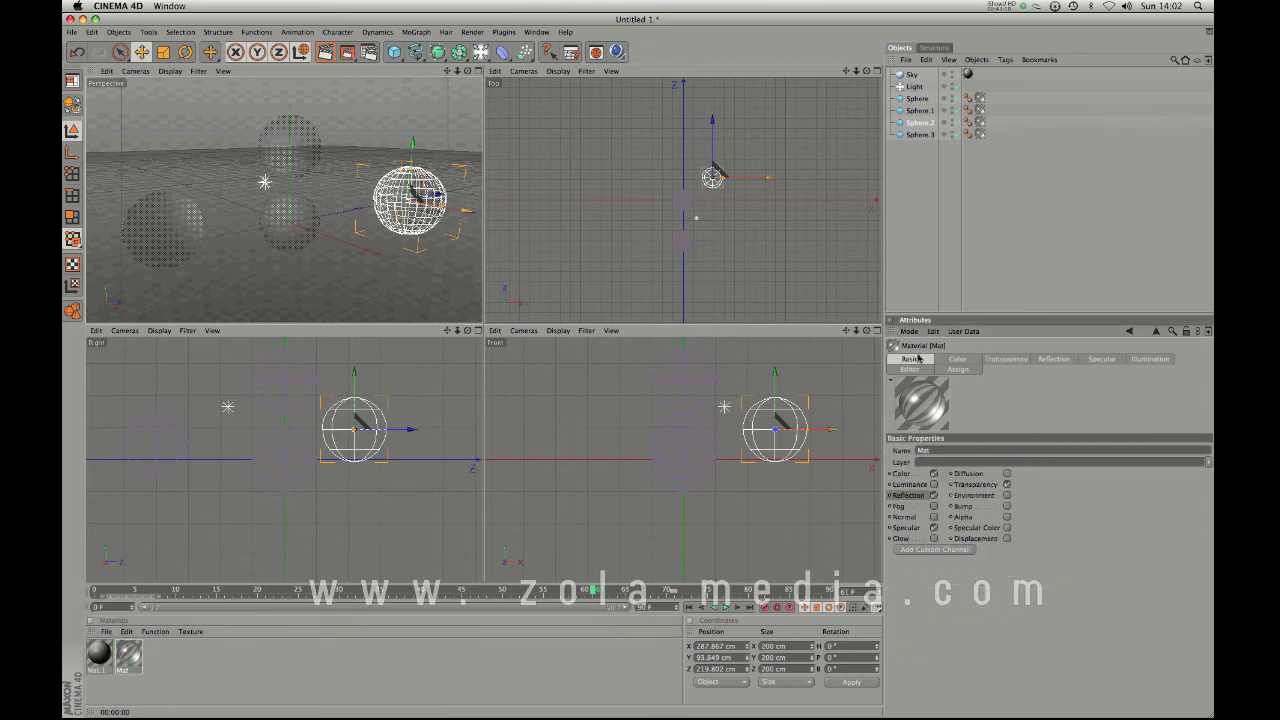
pyautogui.click(933, 495)
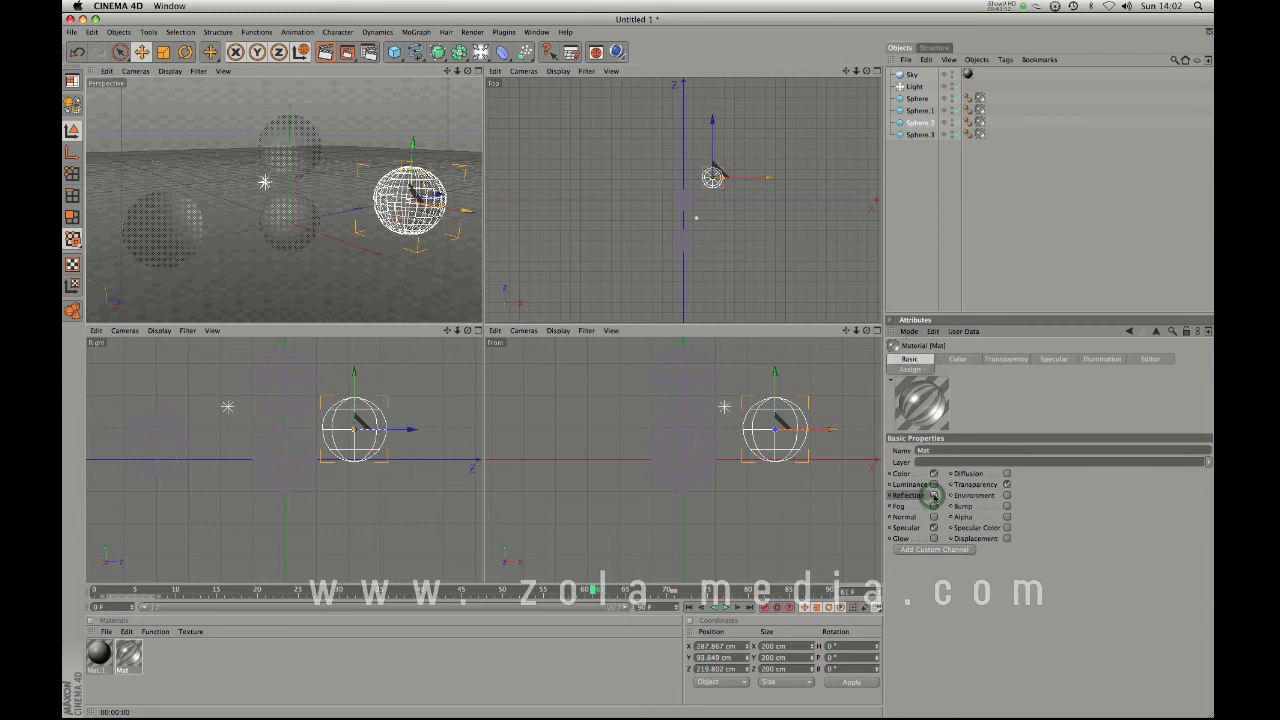
pyautogui.click(1006, 485)
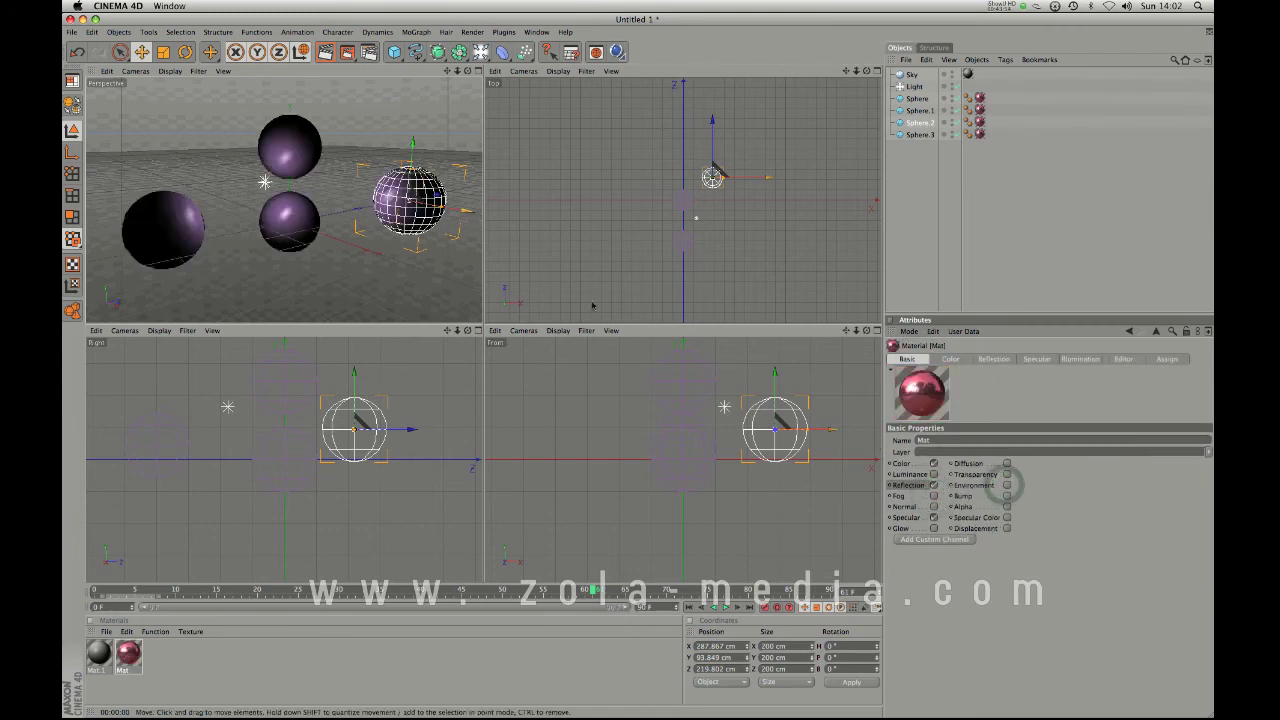
# Enable the Luminance channel of the Mat material and render the spheres
pyautogui.click(1037, 359)
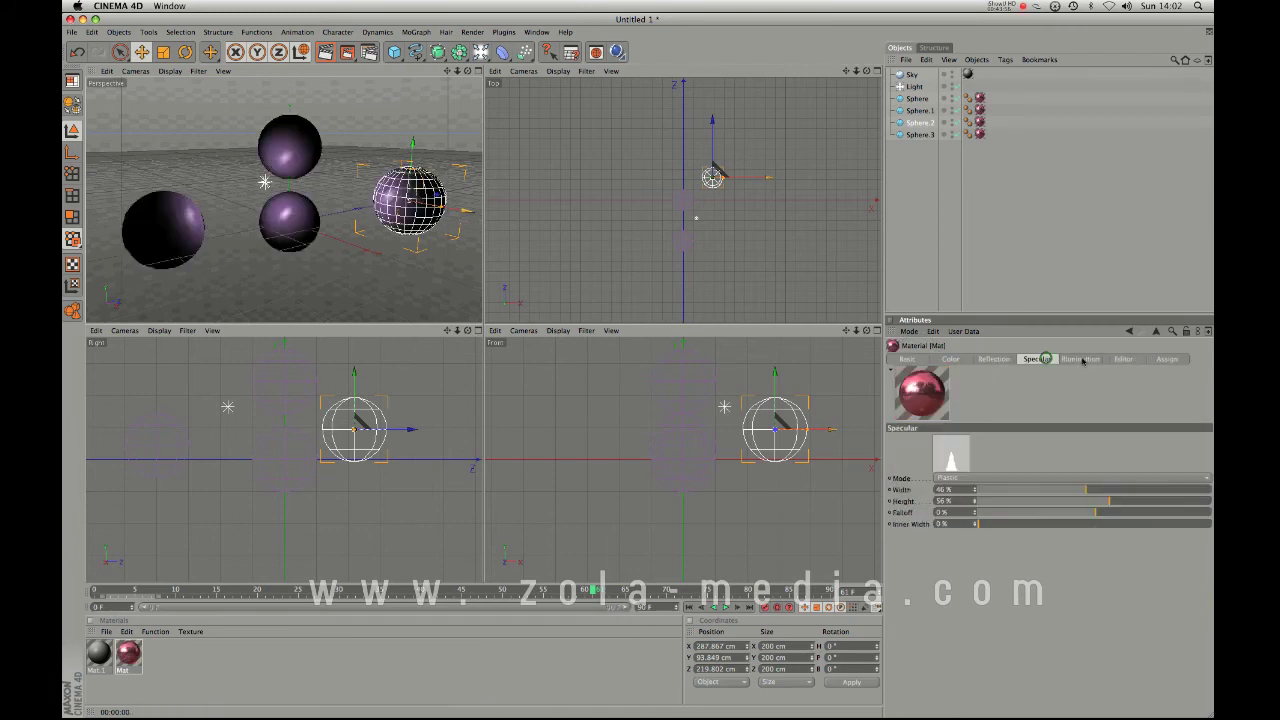
pyautogui.click(1081, 359)
pyautogui.click(926, 358)
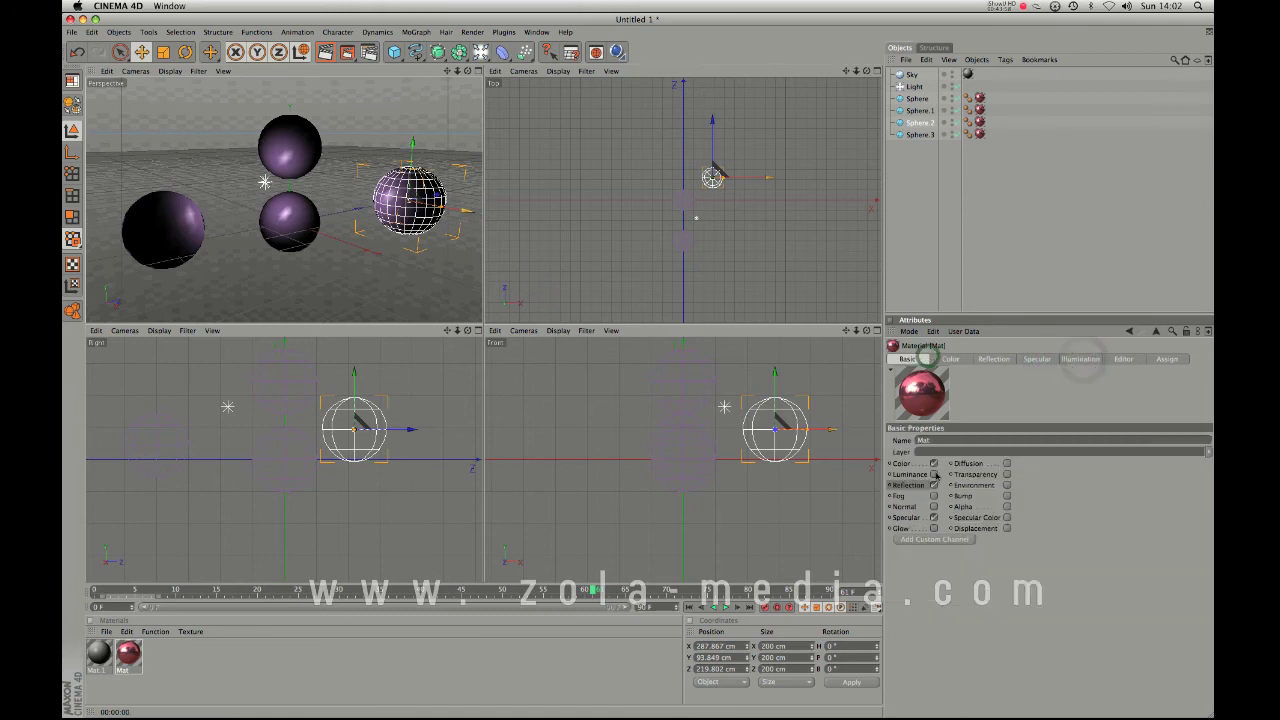
pyautogui.click(934, 474)
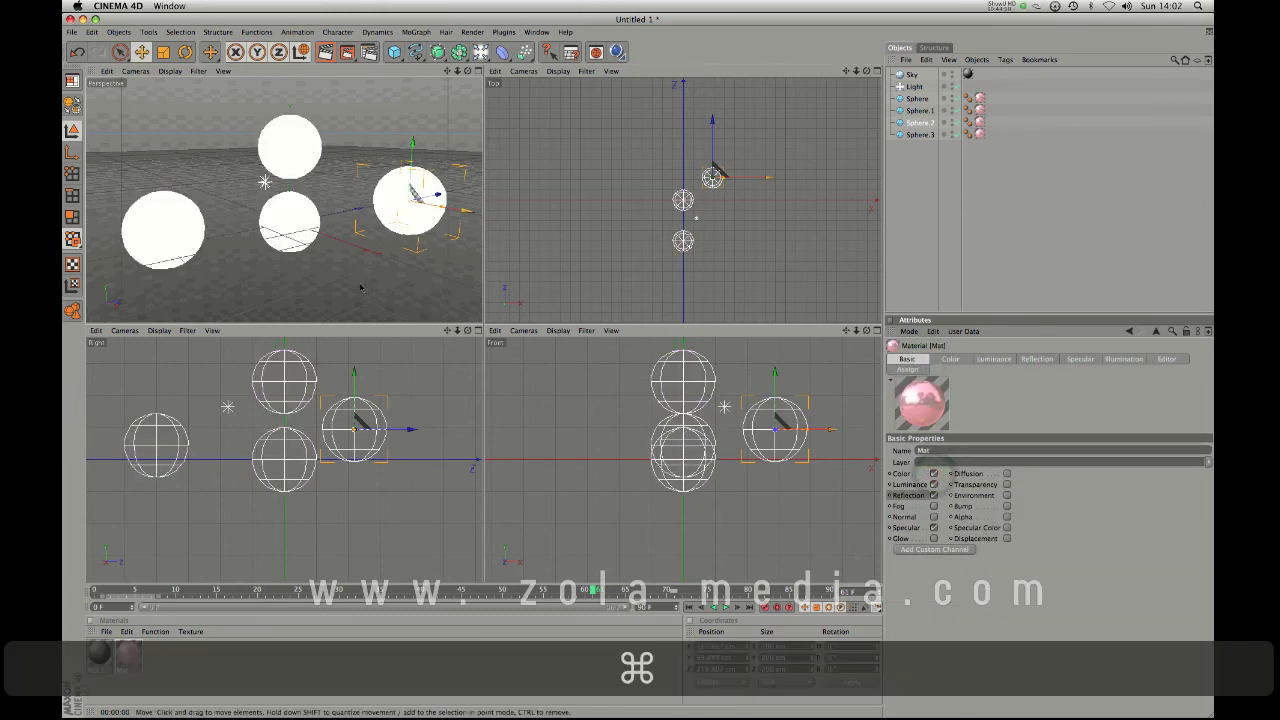
pyautogui.press('super+r')
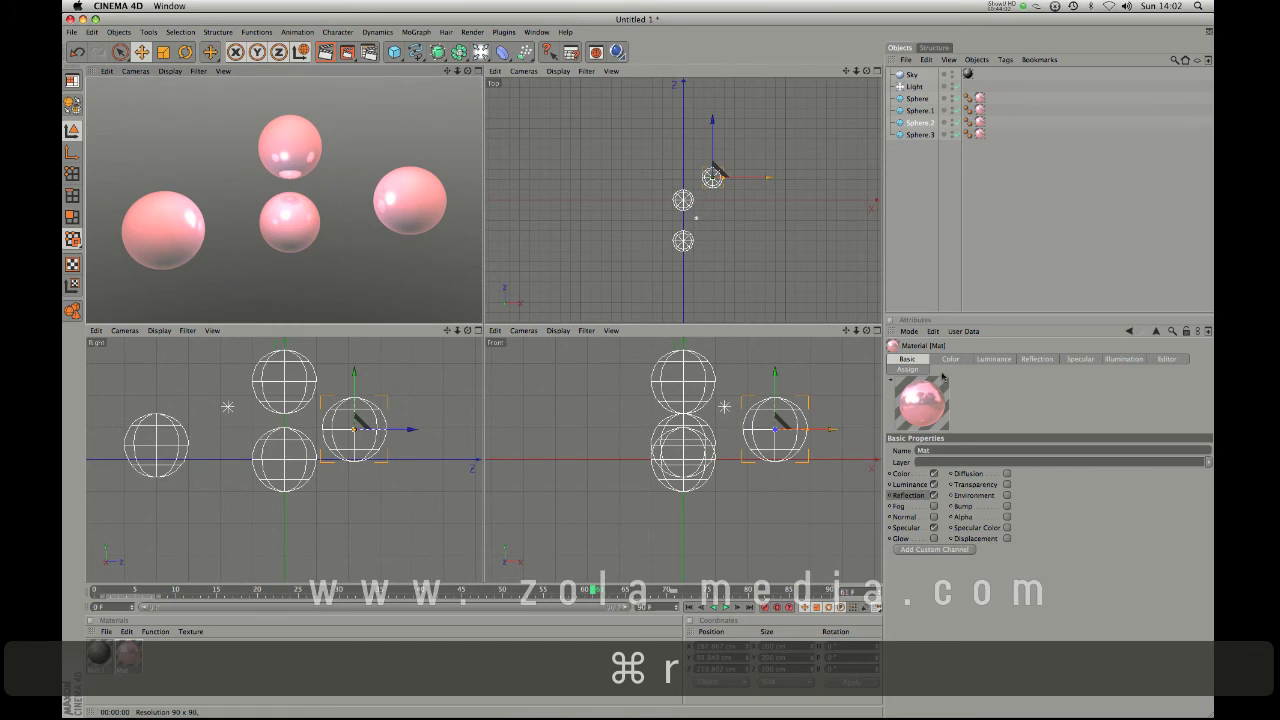
# Turn off the Luminance channel of the Mat material
pyautogui.click(904, 360)
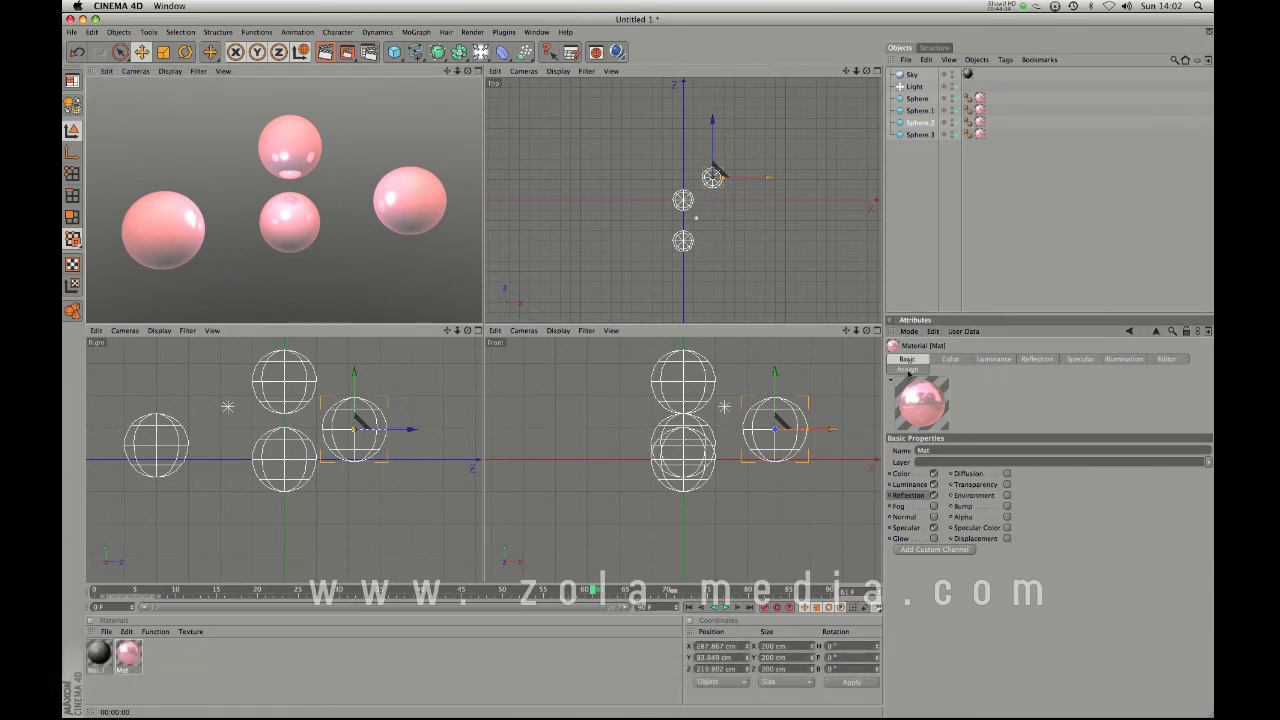
pyautogui.click(945, 361)
pyautogui.click(983, 359)
pyautogui.click(935, 484)
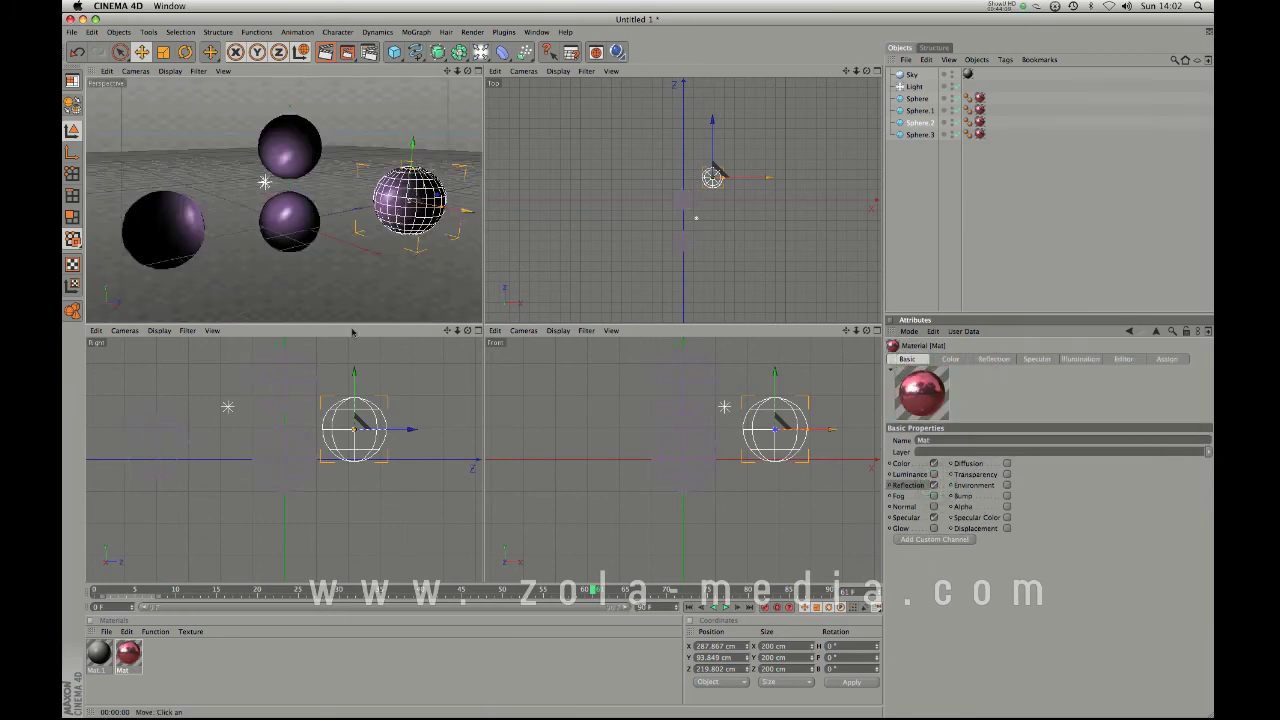
# Add a fifth sphere and move it above and behind the others, to about Y 383 cm and Z 401 cm
pyautogui.moveTo(397, 54); pyautogui.dragTo(486, 62)
pyautogui.moveTo(290, 169); pyautogui.dragTo(291, 50)
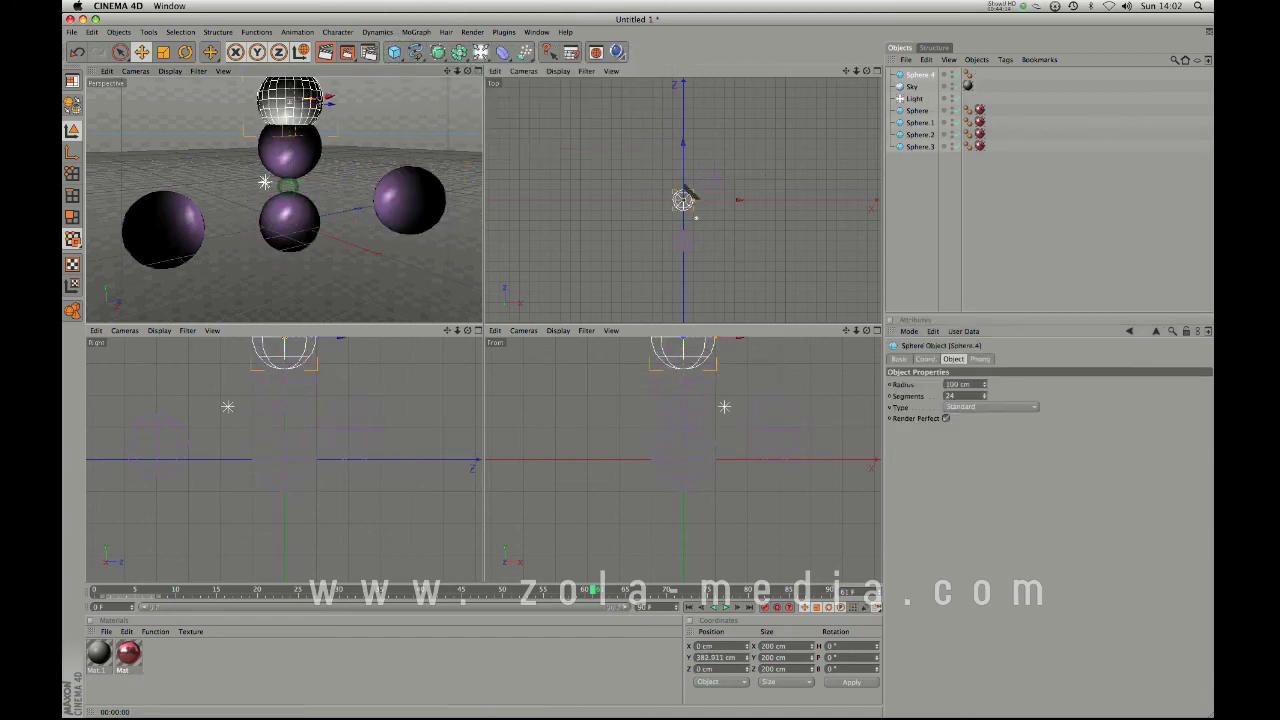
pyautogui.moveTo(329, 105); pyautogui.dragTo(406, 108)
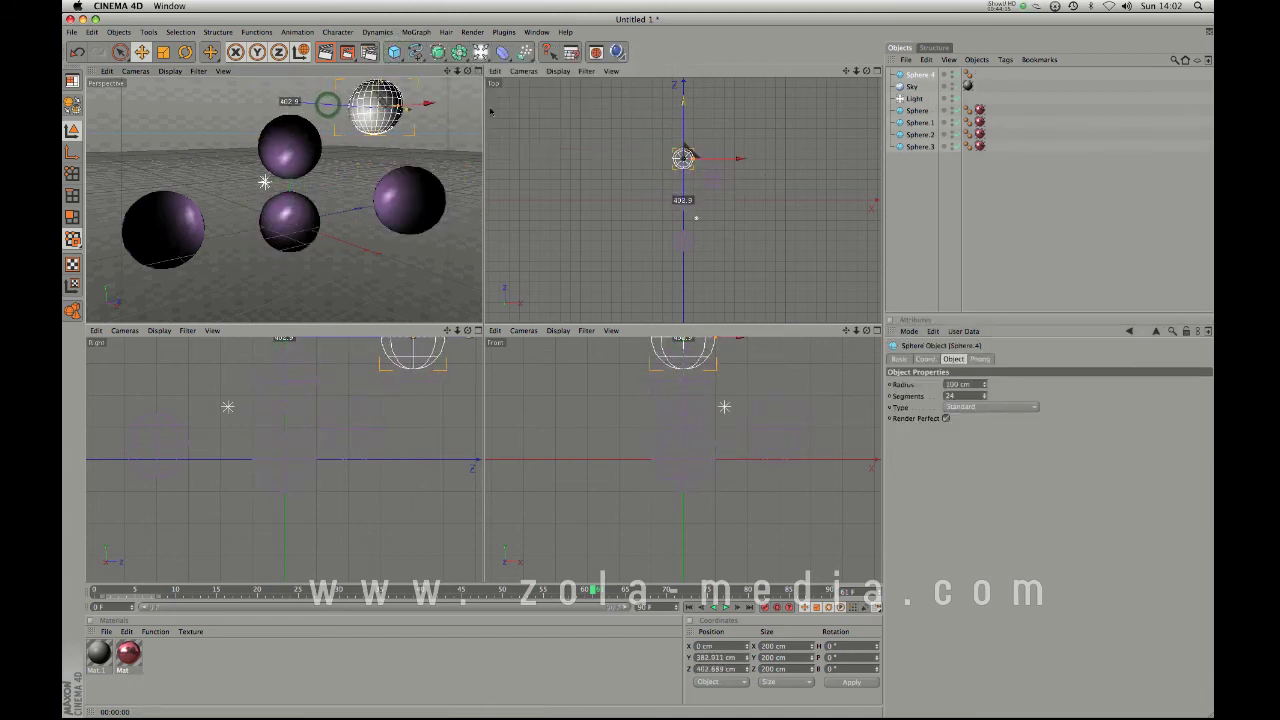
pyautogui.click(184, 656)
pyautogui.doubleClick(184, 656)
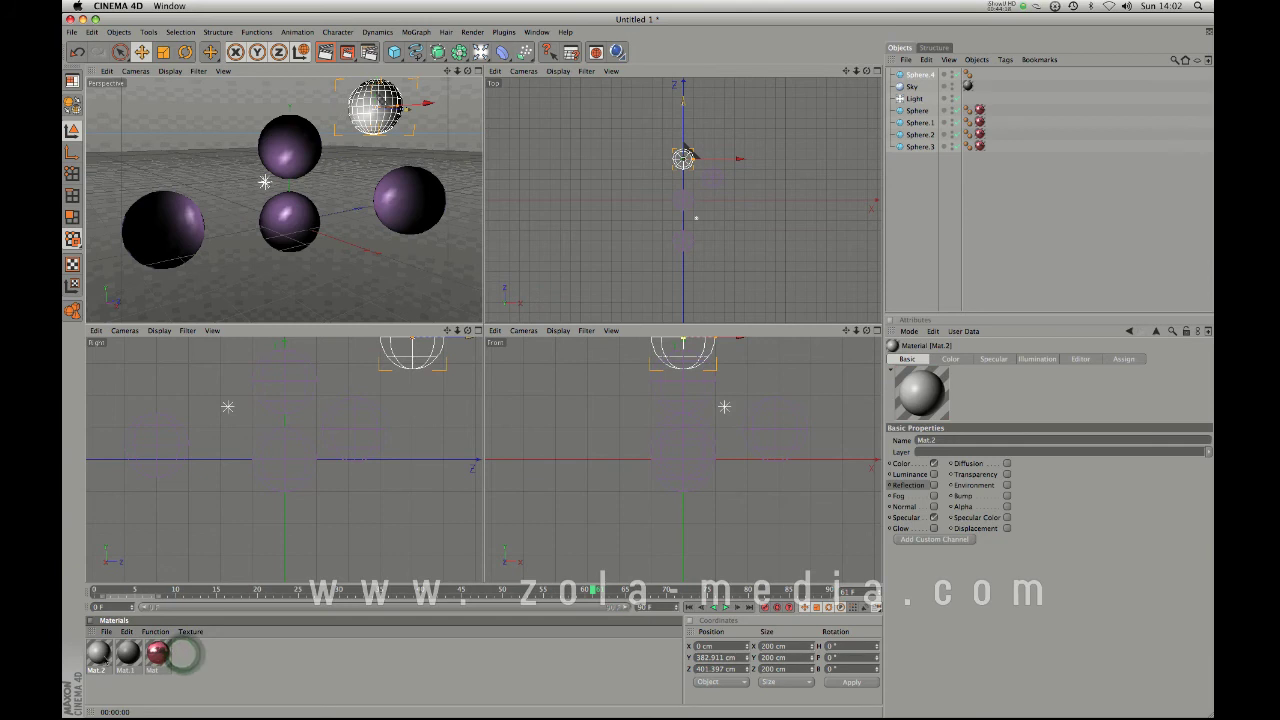
pyautogui.press('BackSpace')
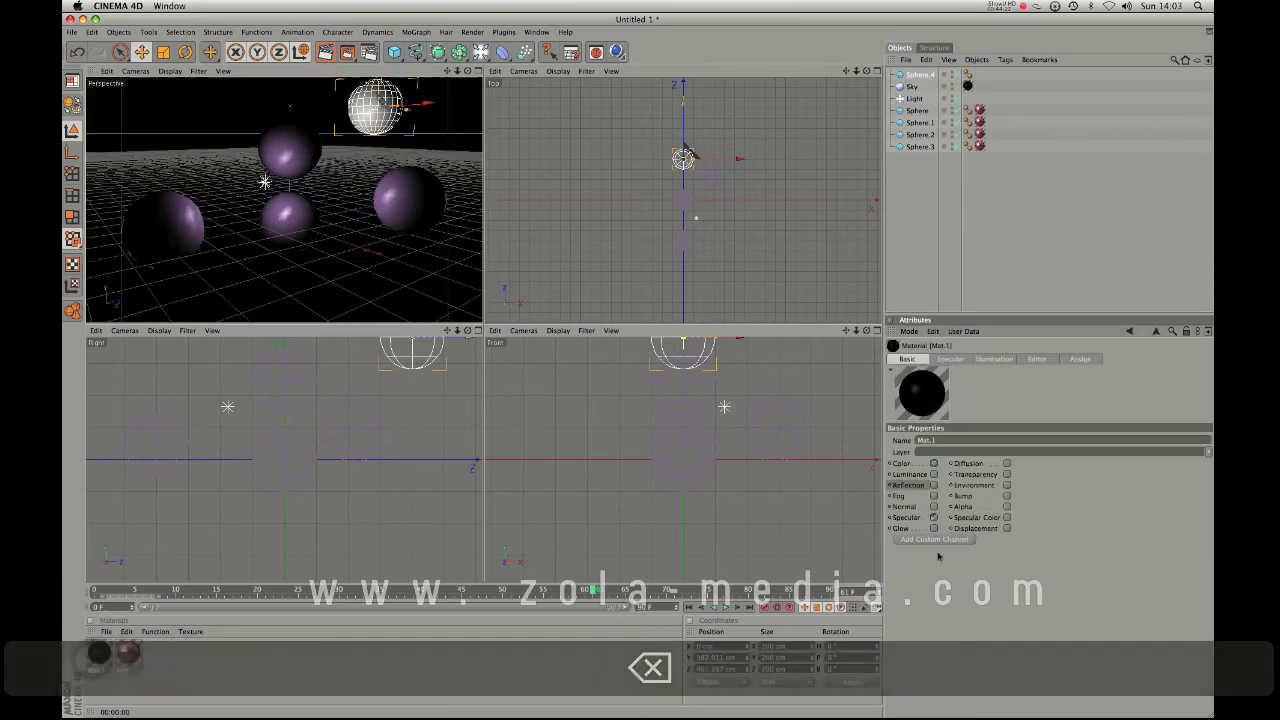
# Switch the sky material Mat.1 from its Color channel to the Luminance channel
pyautogui.click(934, 474)
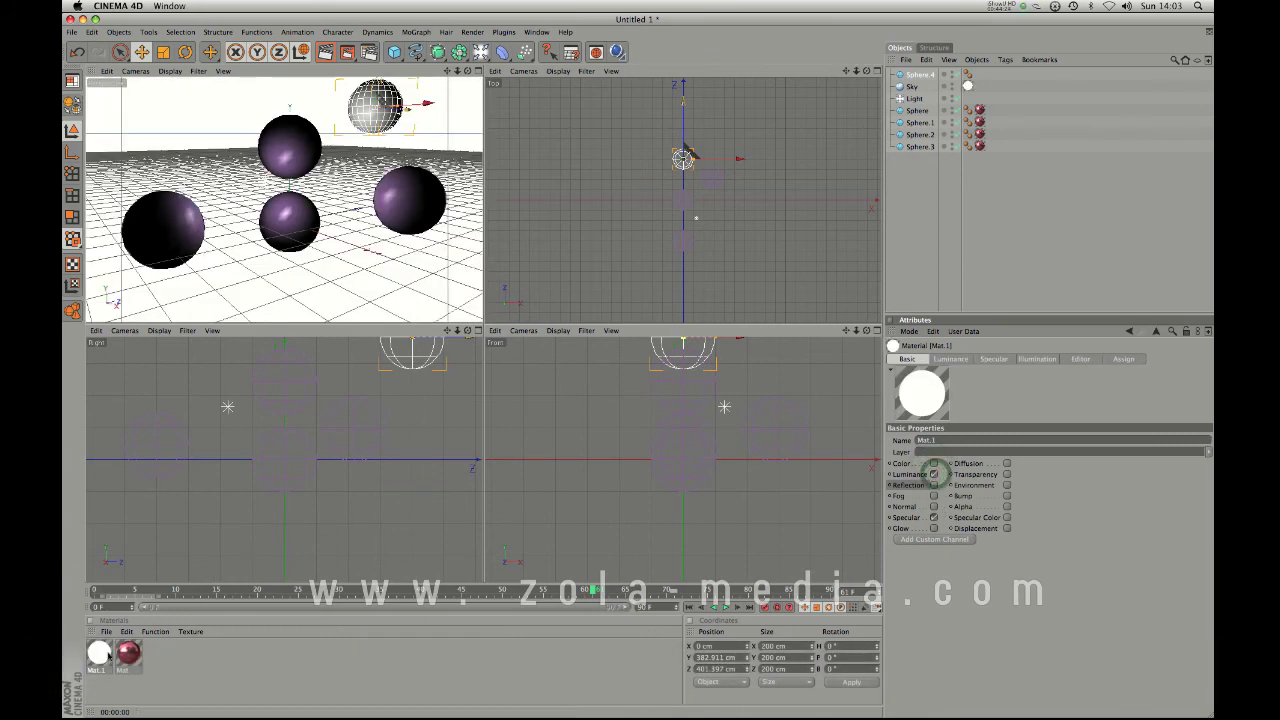
# Try Mat.1 on the fifth sphere, and undo that together with the channel changes made to Mat.1 and the removal of Mat.2
pyautogui.moveTo(97, 653); pyautogui.dragTo(379, 99)
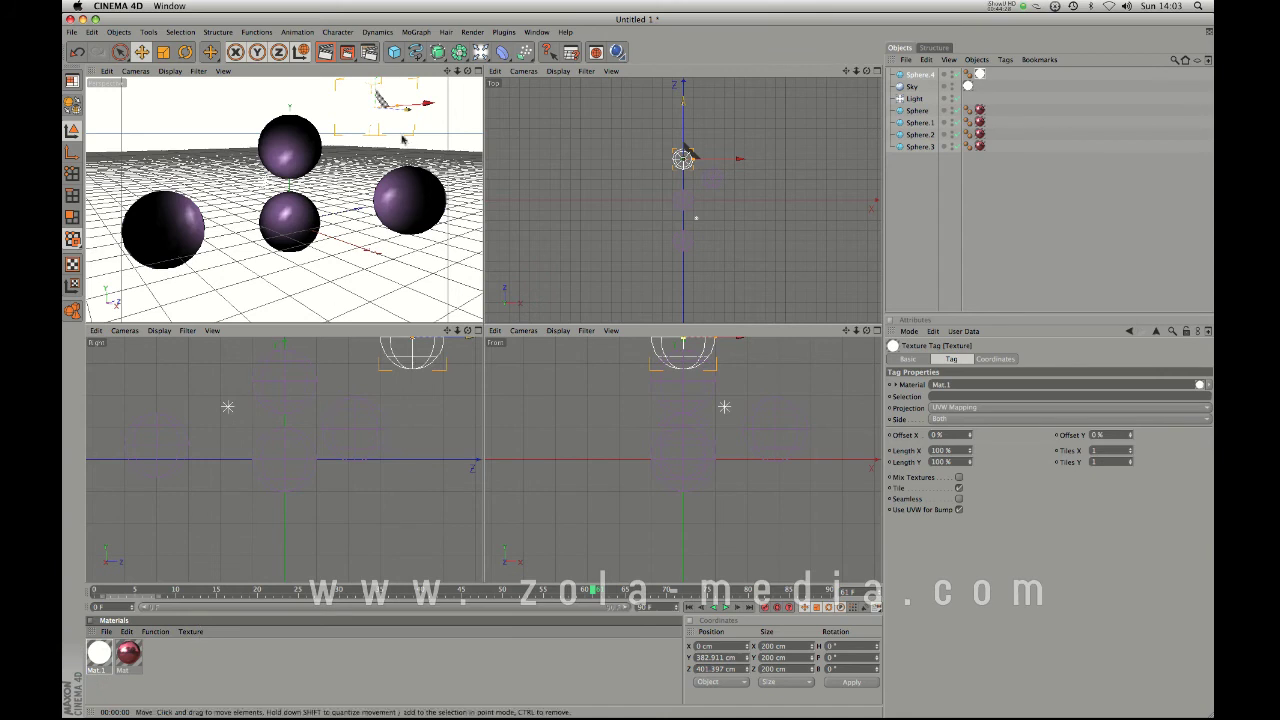
pyautogui.press('super+z')
pyautogui.press('super+z')
pyautogui.press('super+z')
pyautogui.press('super+z')
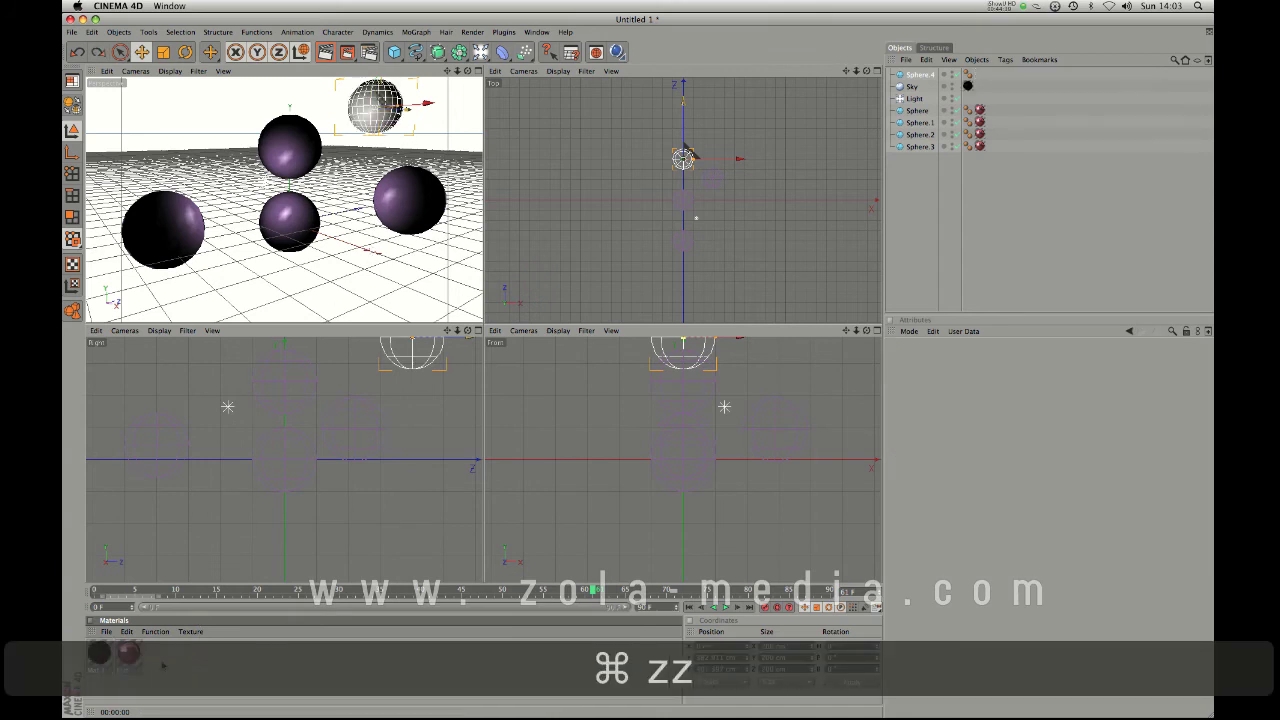
pyautogui.press('super+z')
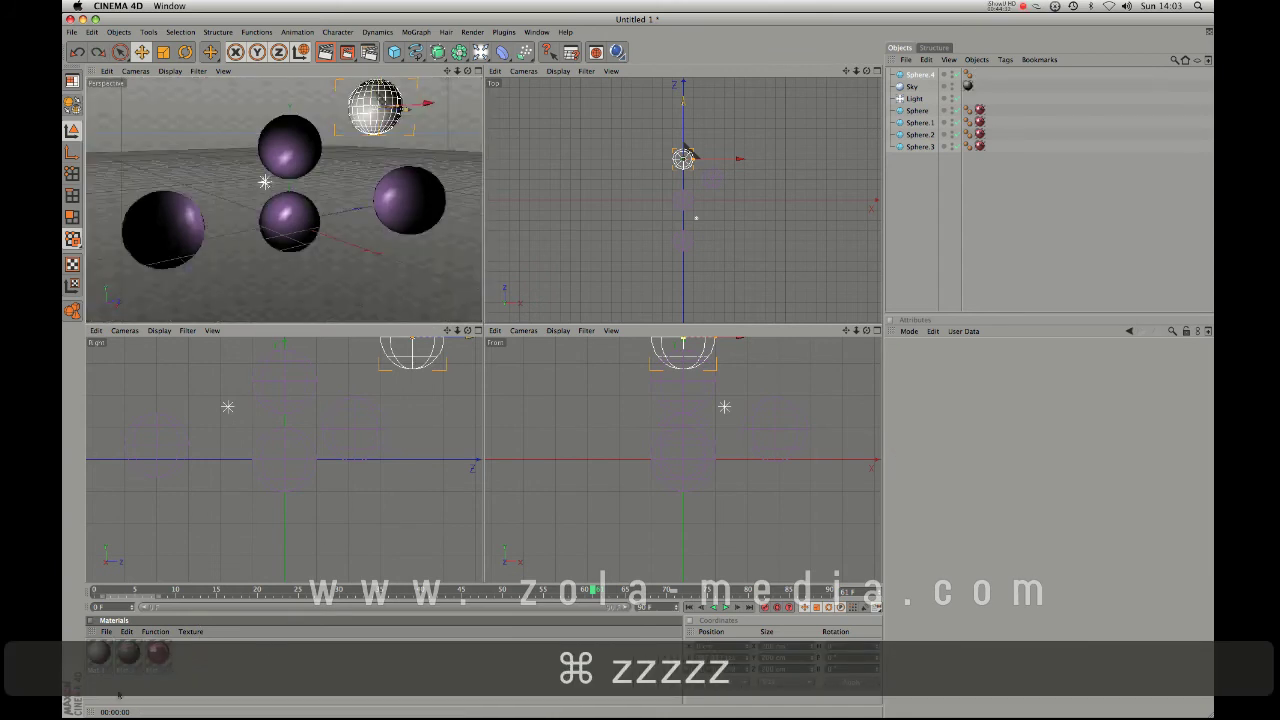
# Switch the Mat.2 material from its Color channel to the Luminance channel
pyautogui.doubleClick(98, 652)
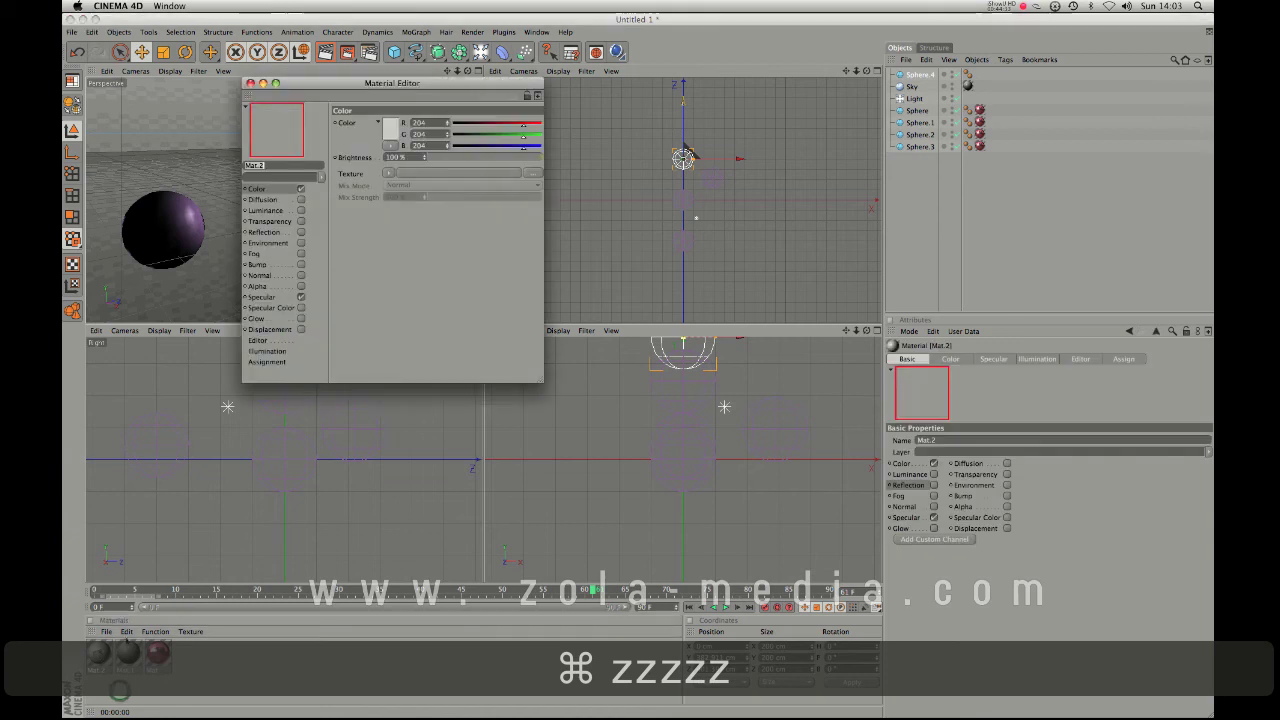
pyautogui.click(251, 83)
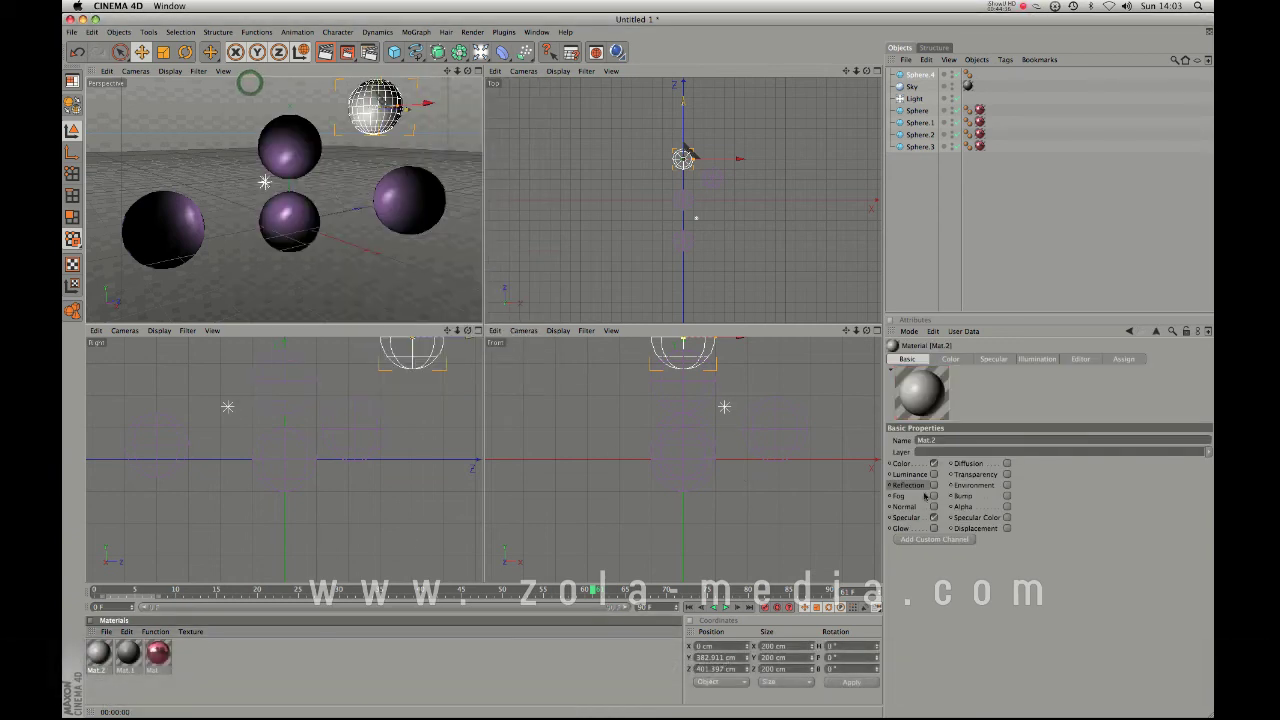
pyautogui.click(933, 474)
pyautogui.click(933, 463)
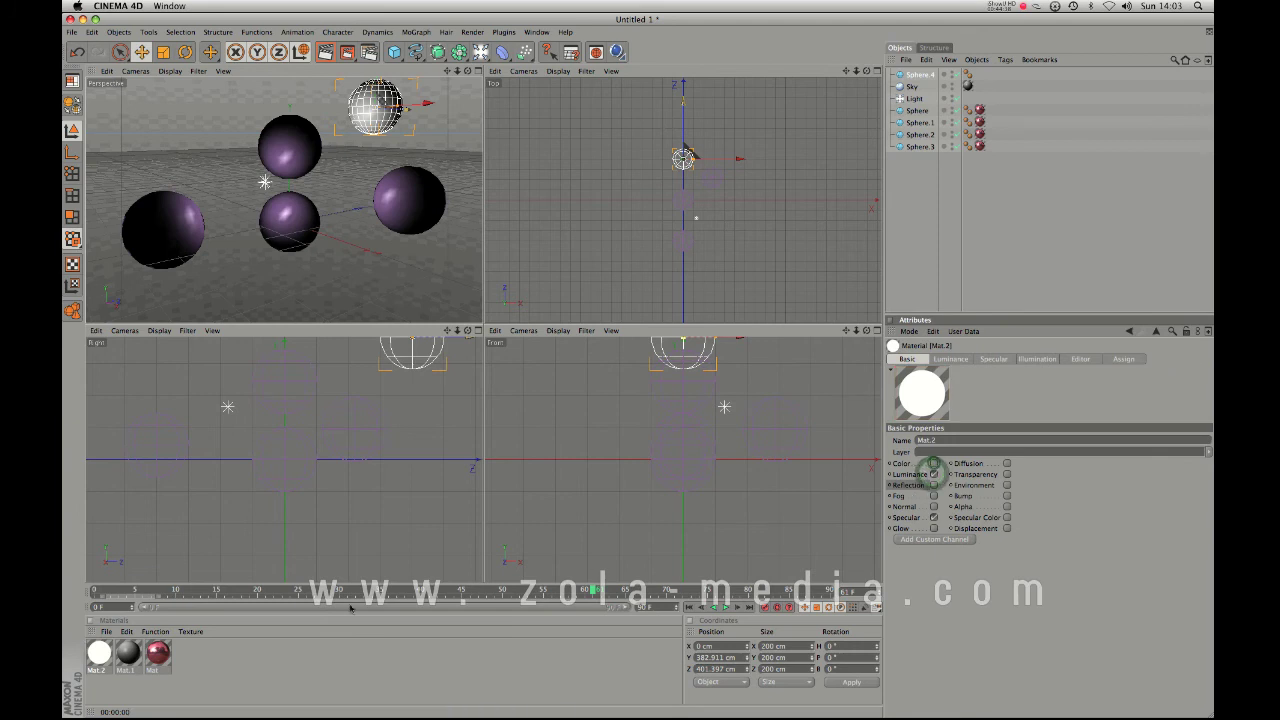
# Apply the luminous Mat.2 material to the fifth sphere, Sphere.4, and render the perspective view
pyautogui.moveTo(98, 652); pyautogui.dragTo(376, 110)
pyautogui.press('super+r')
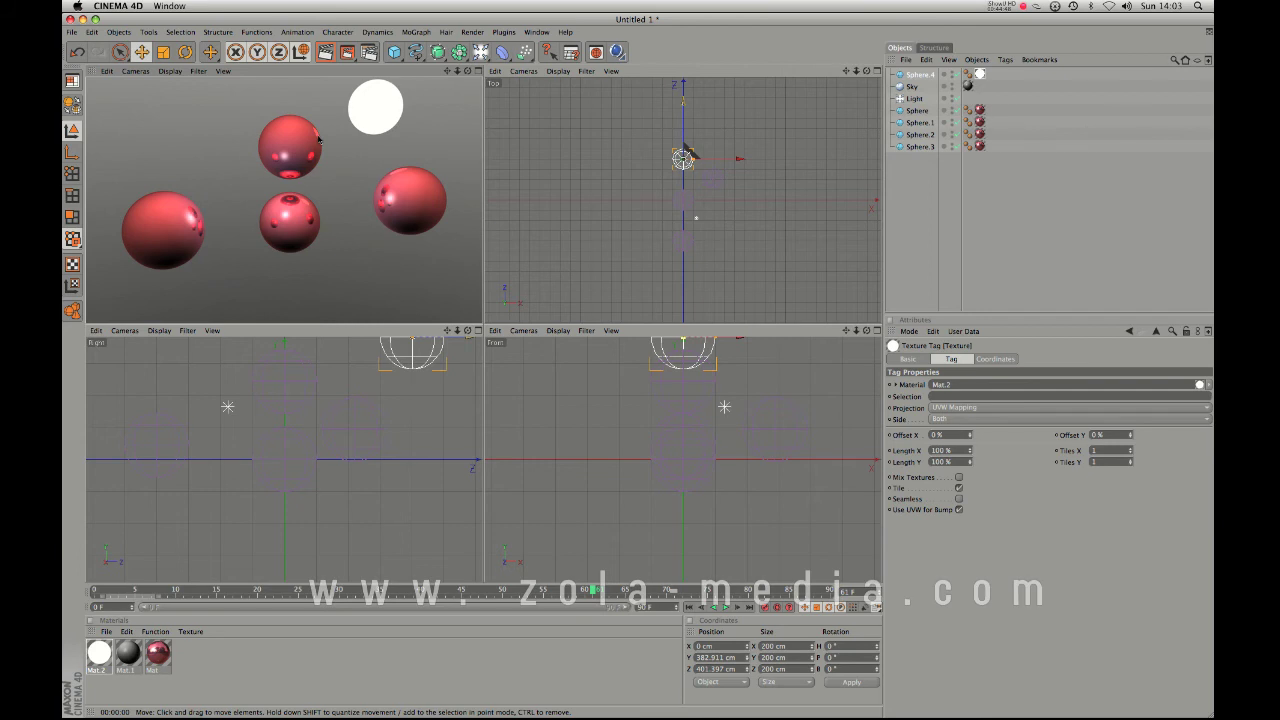
pyautogui.click(374, 99)
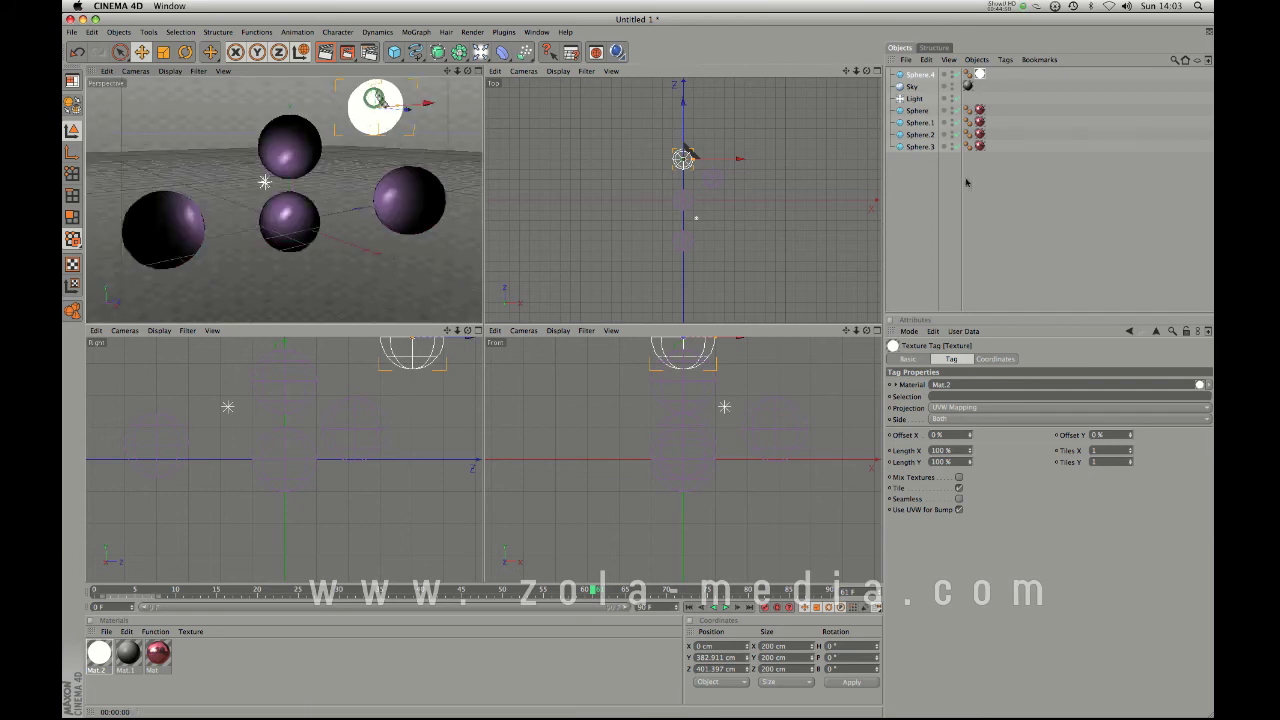
# Render the spheres from farther away to examine the glowing sphere and reflections against the sky
pyautogui.press('3')
pyautogui.moveTo(326, 191); pyautogui.dragTo(189, 326)
pyautogui.press('2')
pyautogui.moveTo(372, 178); pyautogui.dragTo(323, 151)
pyautogui.press('3')
pyautogui.press('super+r')
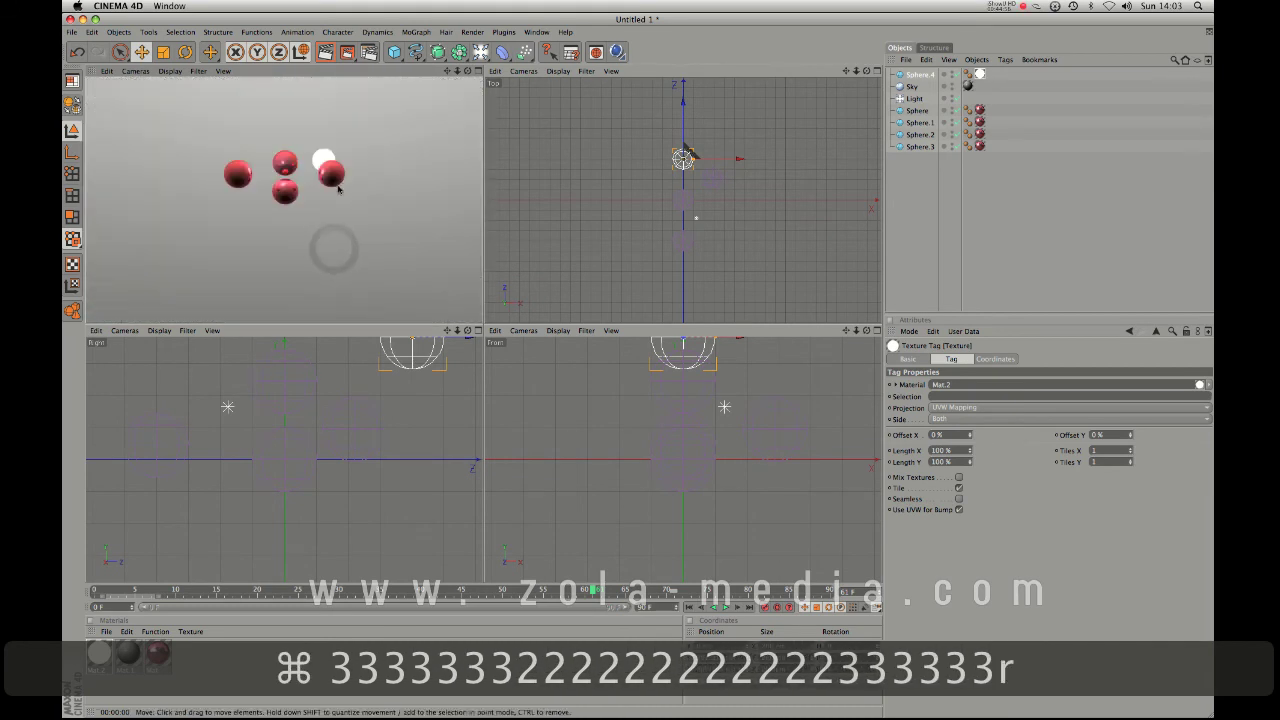
pyautogui.press('3')
pyautogui.moveTo(298, 172); pyautogui.dragTo(320, 247)
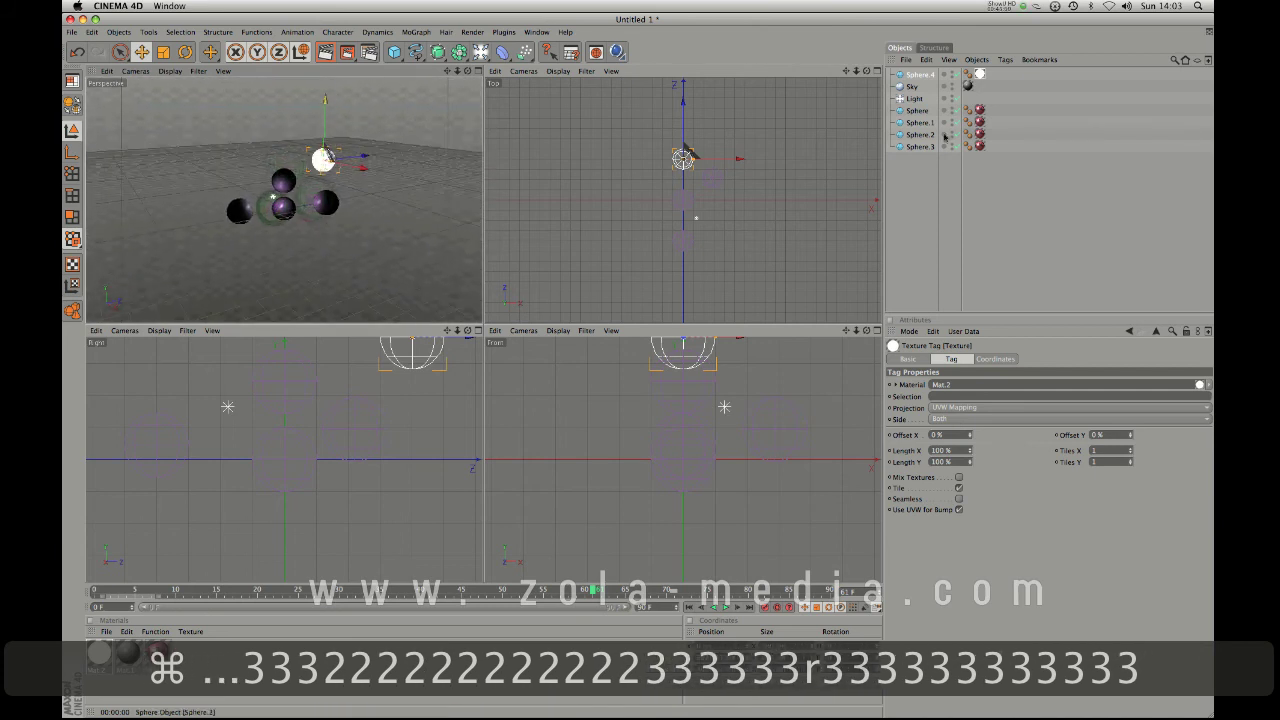
# Add a Compositing tag to the Sky object and turn off Seen by Camera
pyautogui.click(911, 87)
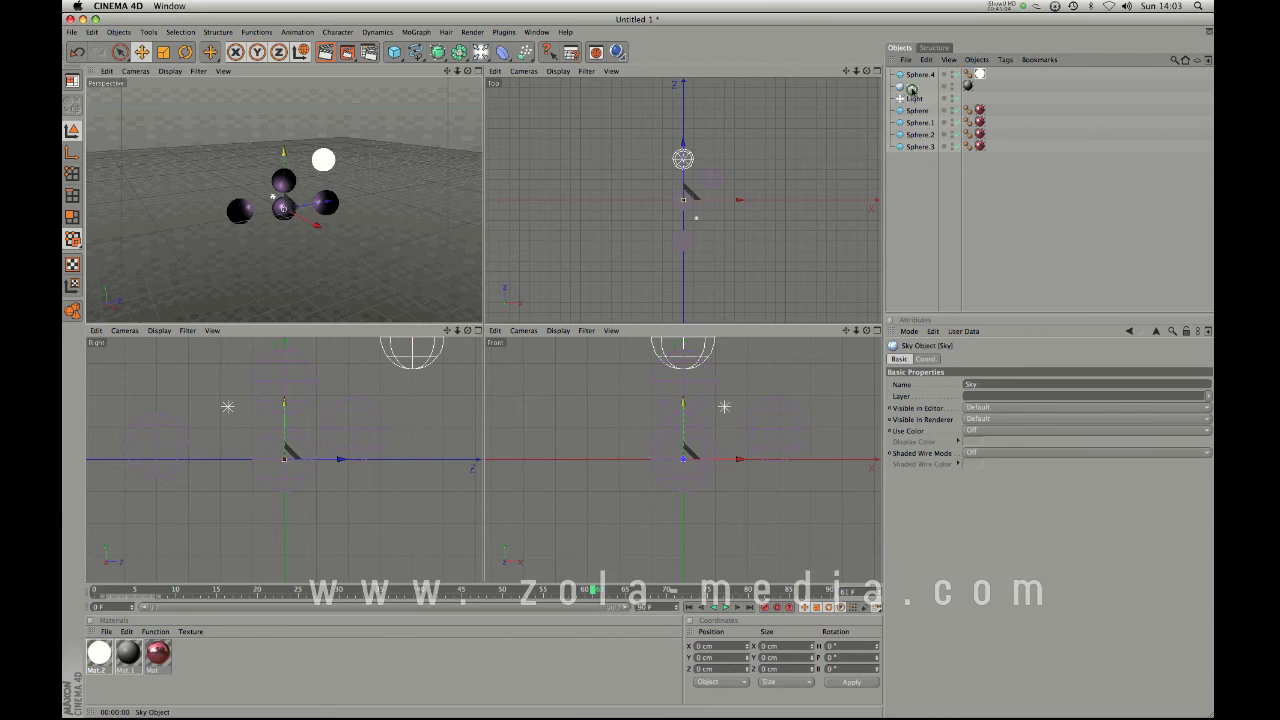
pyautogui.rightClick(911, 88)
pyautogui.click(955, 91)
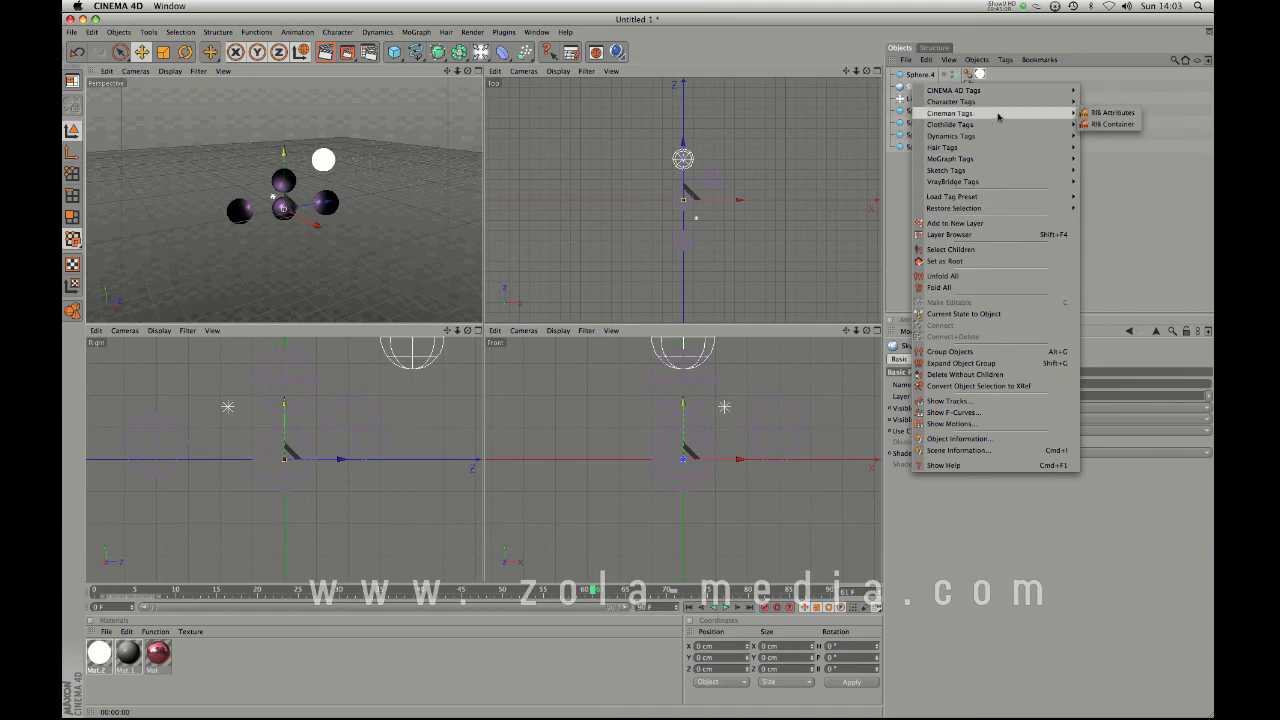
pyautogui.moveTo(1014, 90)
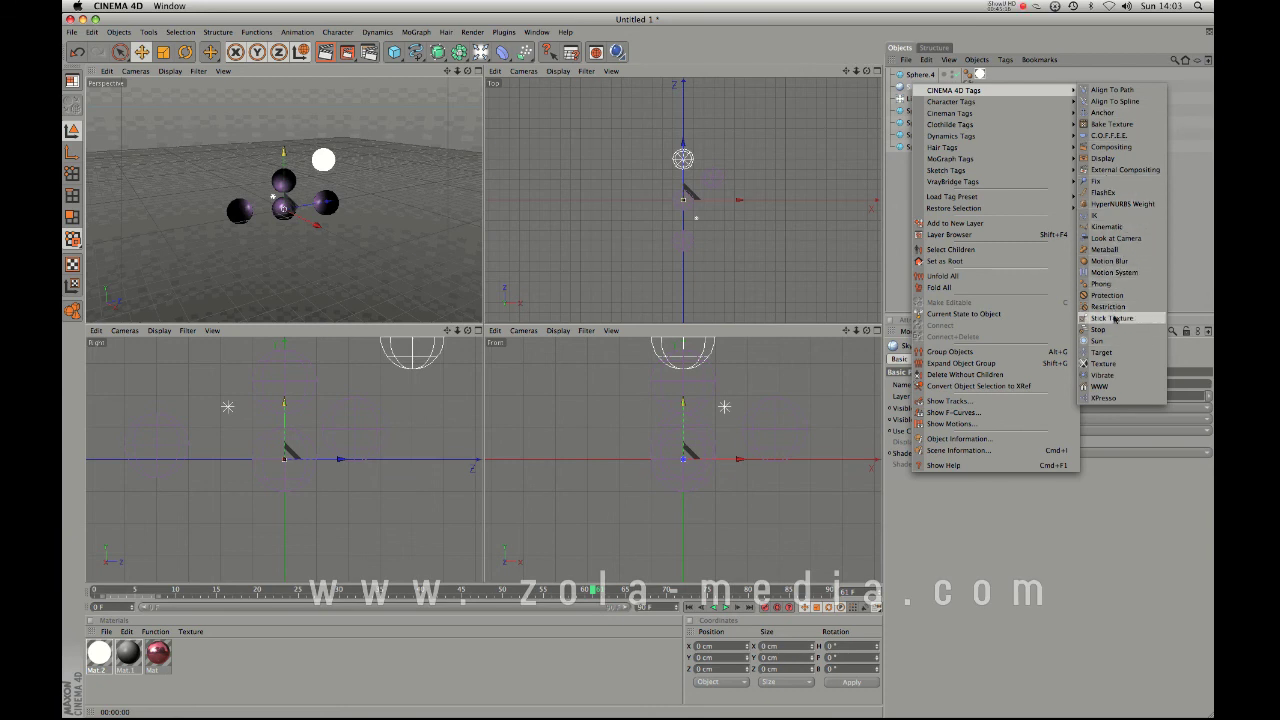
pyautogui.click(1117, 151)
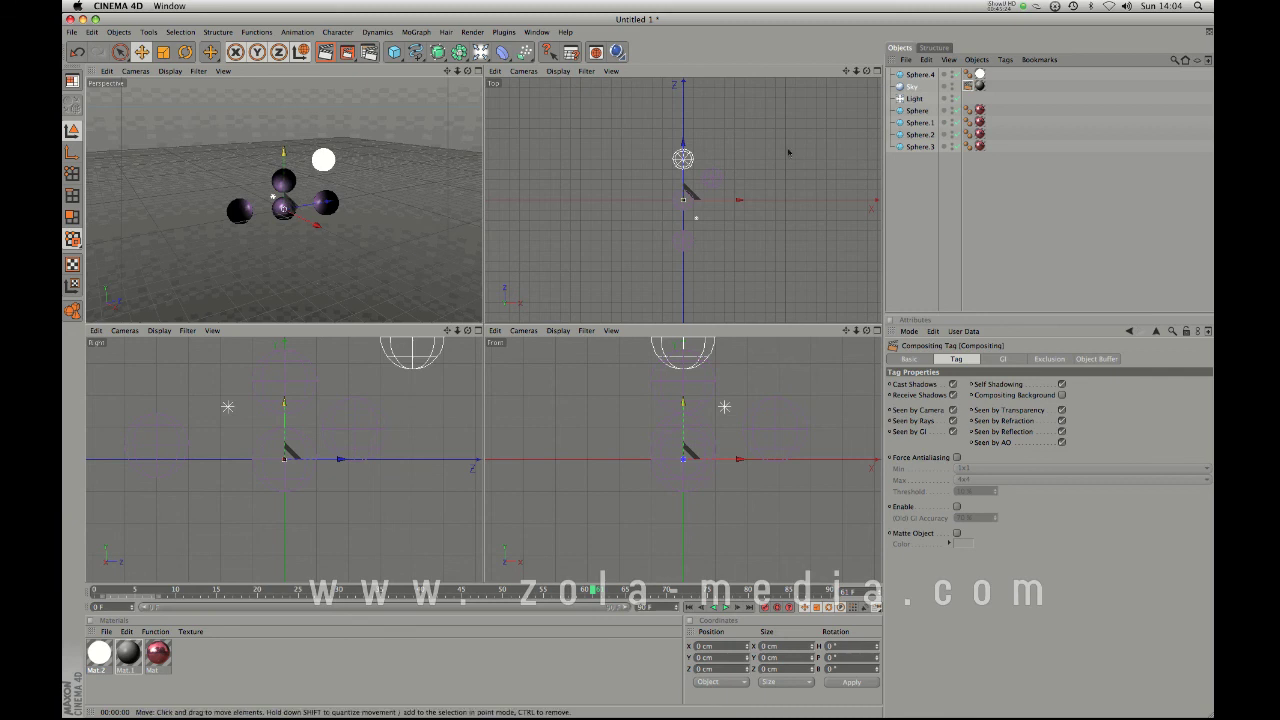
pyautogui.click(953, 410)
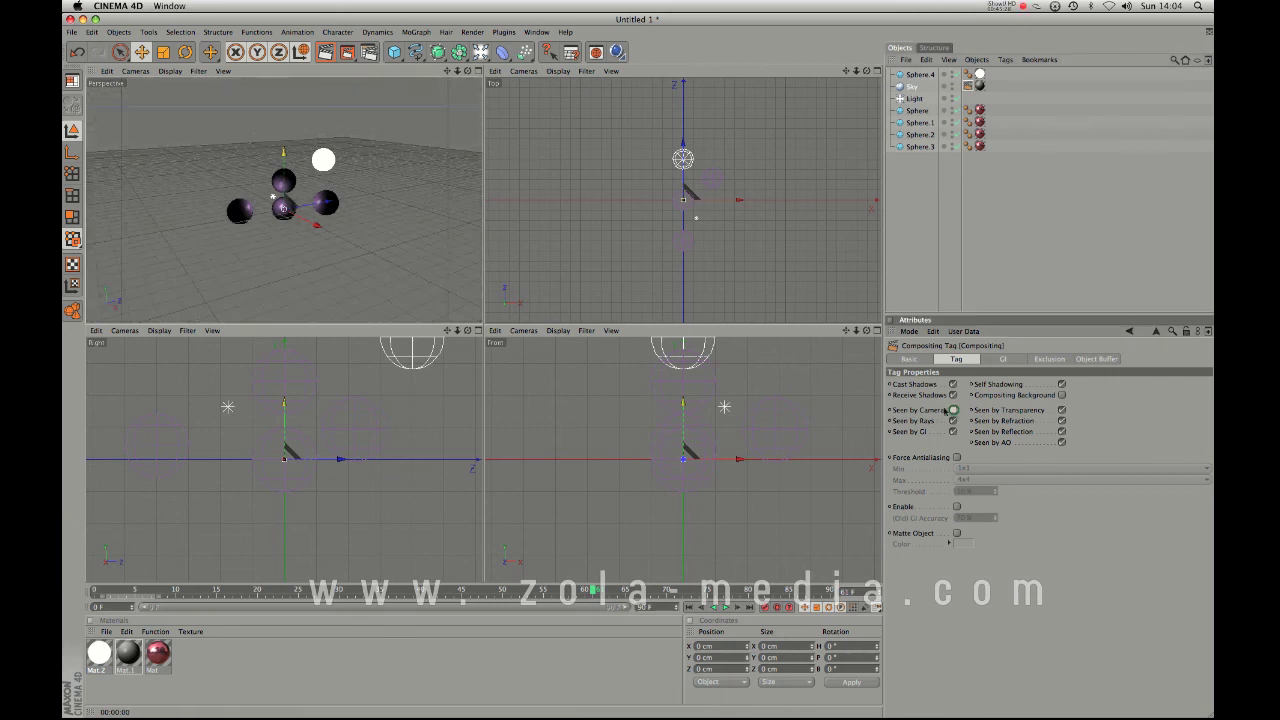
# Render the spheres from a low angle, far and closer, to check reflections with the sky hidden from the camera
pyautogui.moveTo(342, 235); pyautogui.dragTo(342, 252)
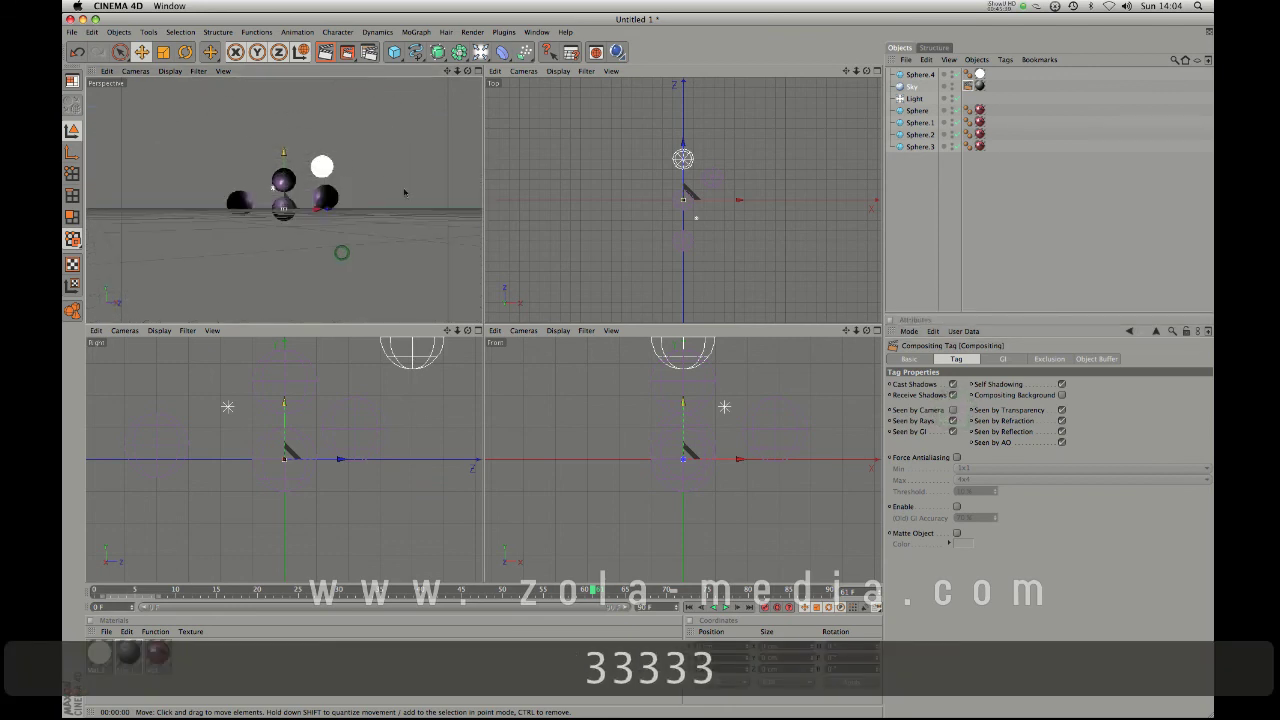
pyautogui.press('super+r')
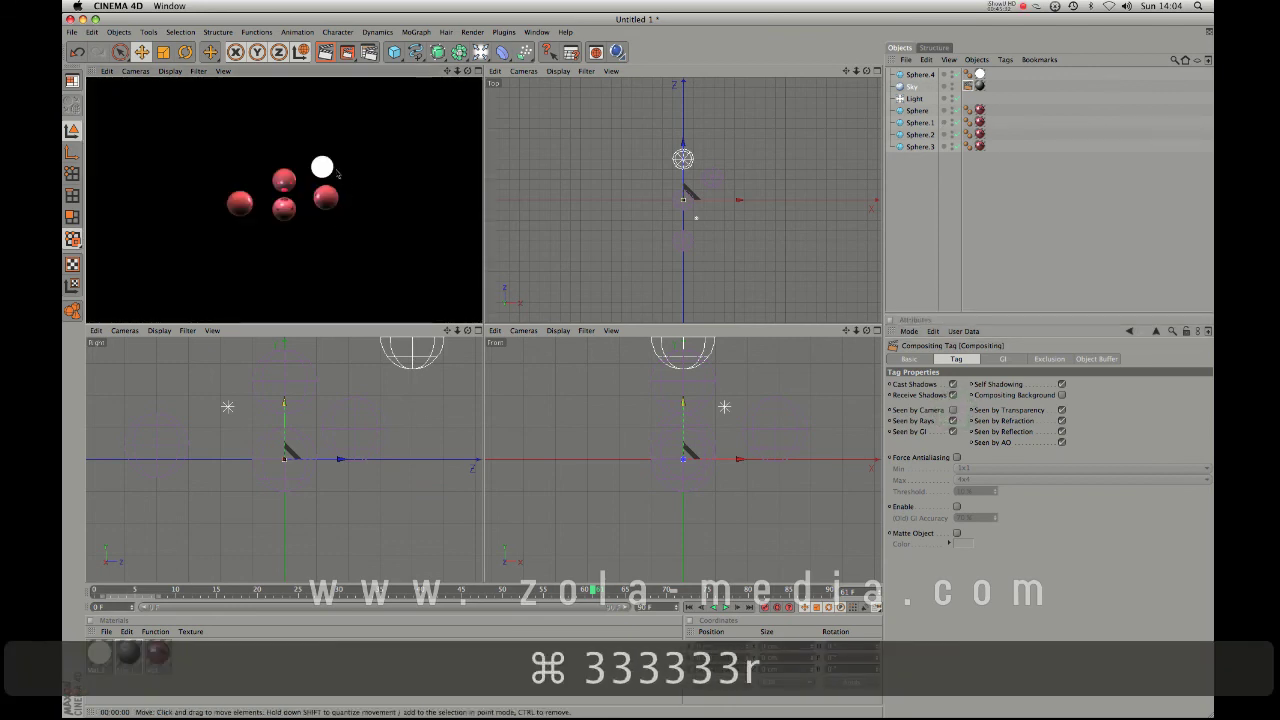
pyautogui.moveTo(322, 200); pyautogui.dragTo(327, 234)
pyautogui.press('super+r')
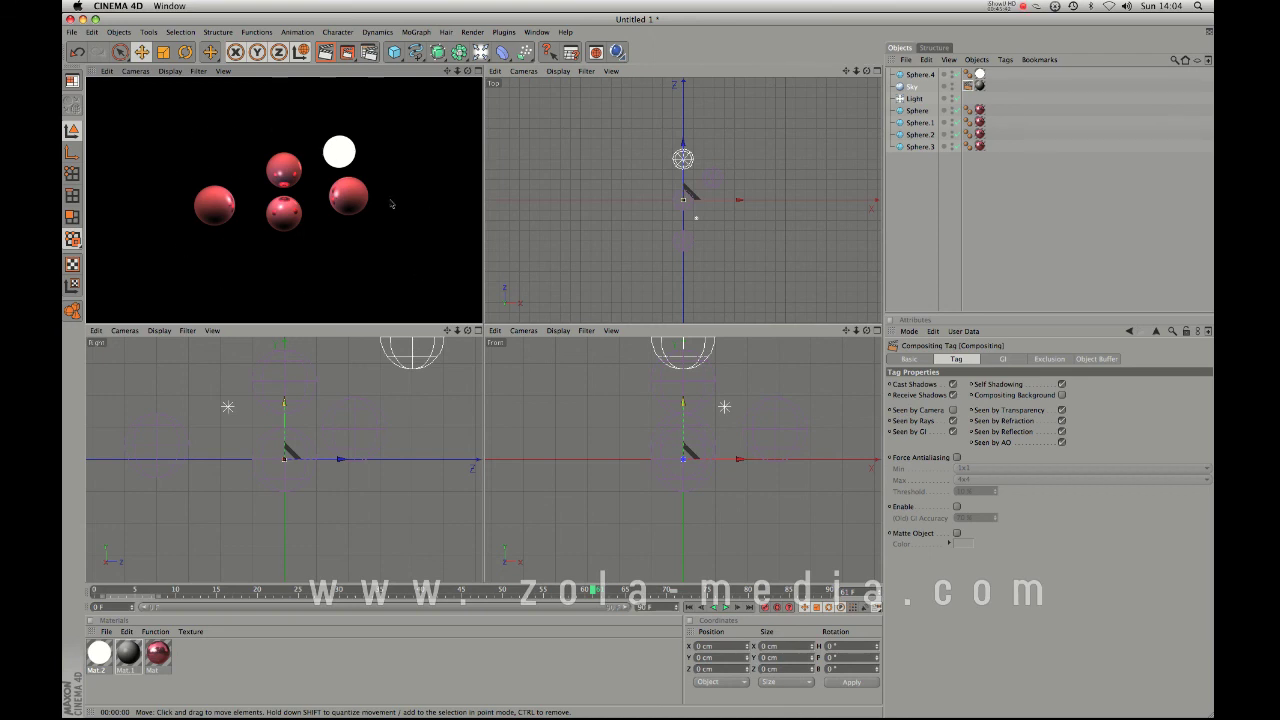
# Delete the Compositing tag from the Sky object and render the perspective view
pyautogui.click(967, 88)
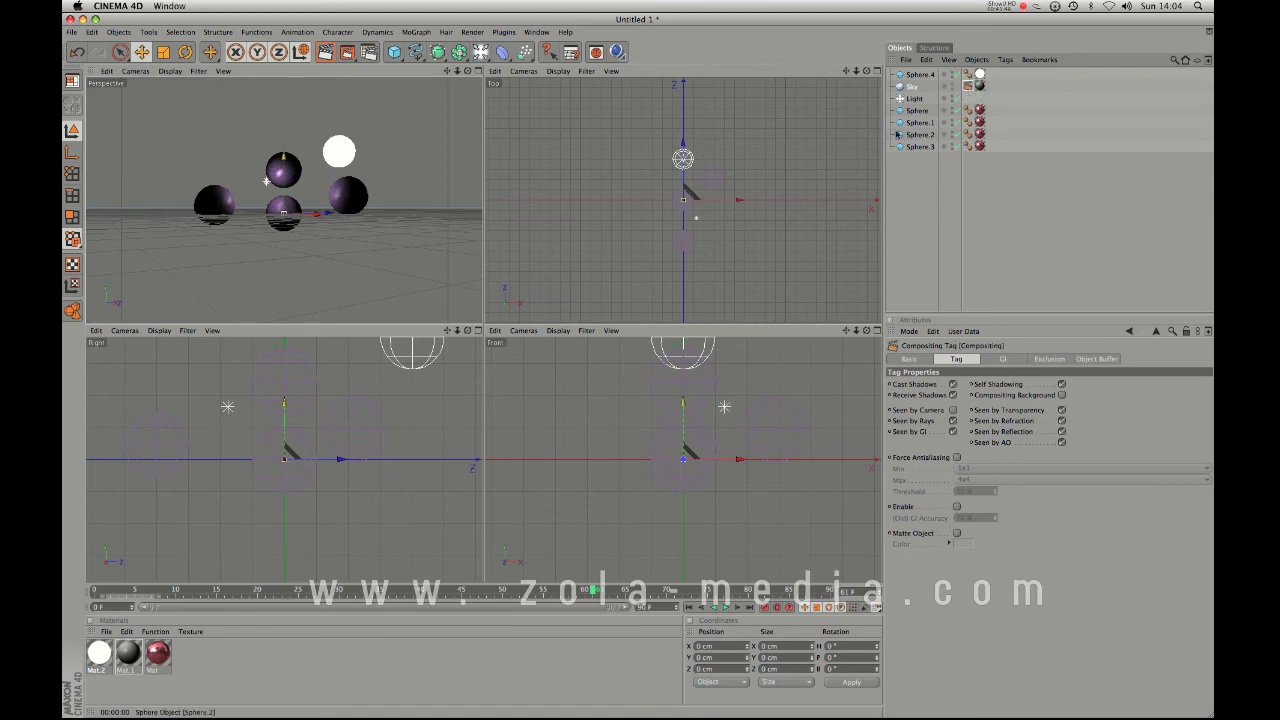
pyautogui.press('2')
pyautogui.press('2')
pyautogui.press('2')
pyautogui.click(302, 179)
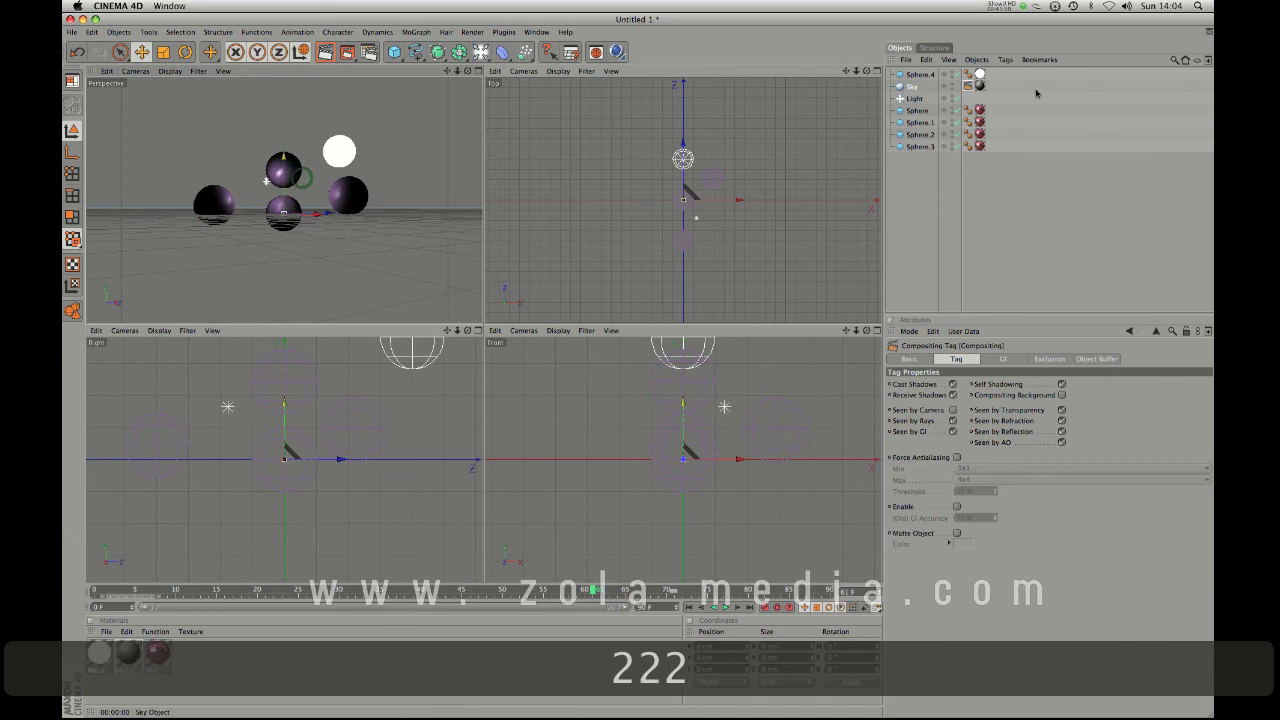
pyautogui.click(967, 88)
pyautogui.press('BackSpace')
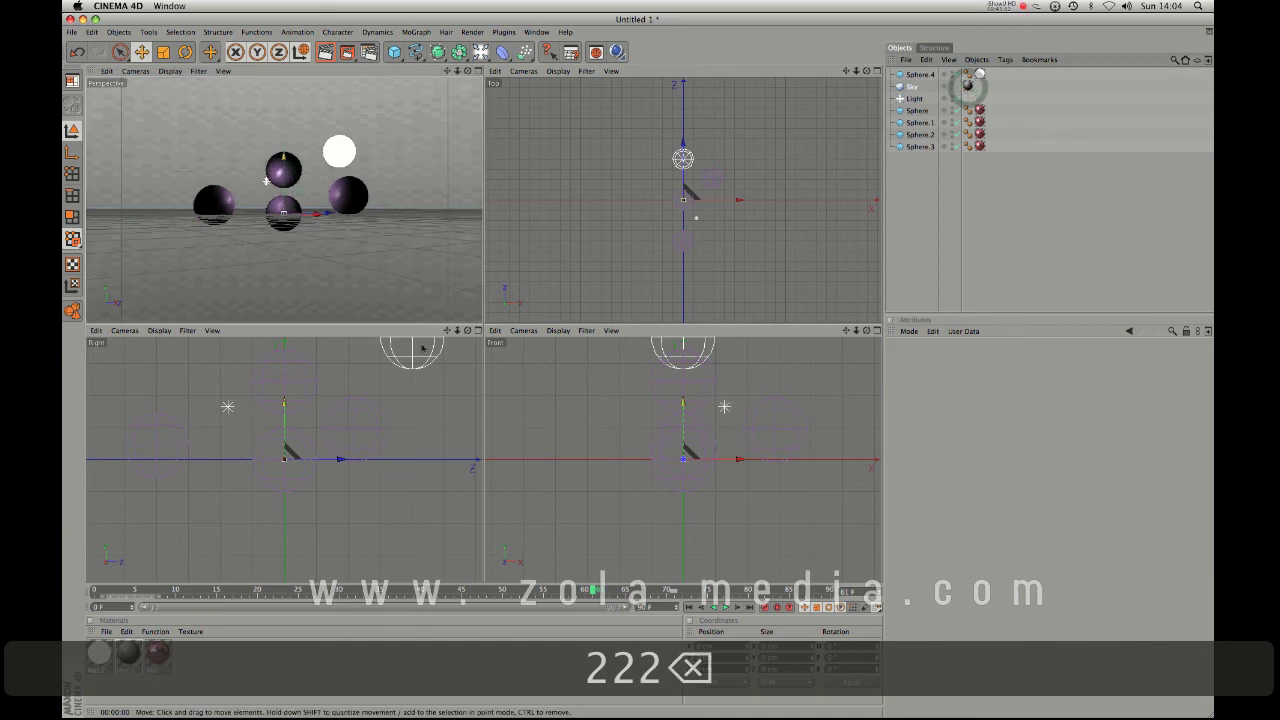
pyautogui.press('super+r')
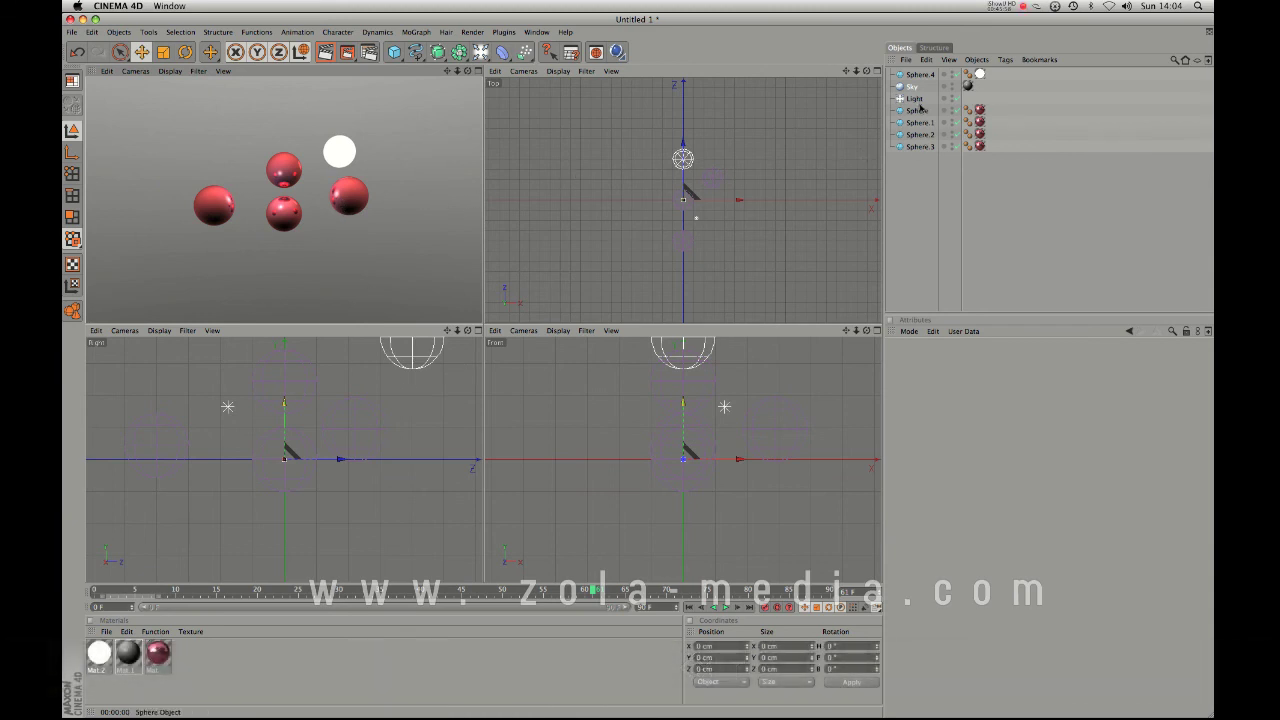
# Try a Noise texture in the Bump channel of Mat.1 at 58% strength, and undo the strength and texture changes
pyautogui.click(128, 652)
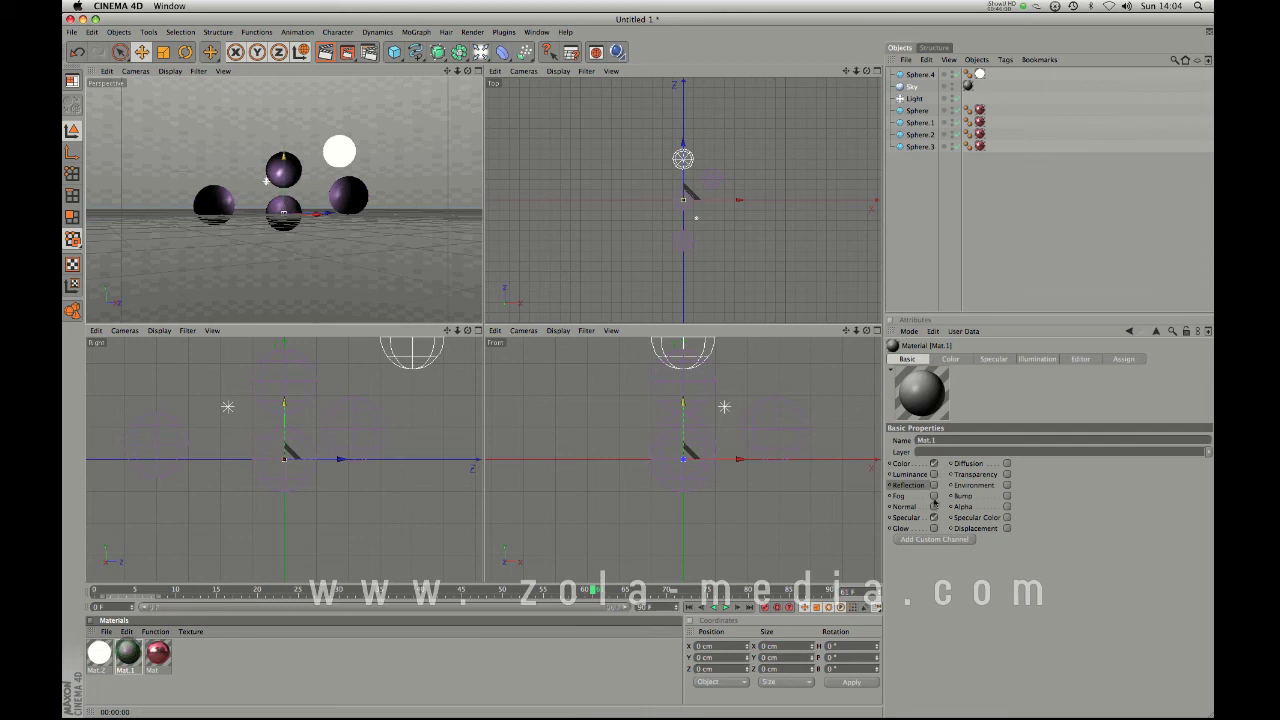
pyautogui.click(1007, 496)
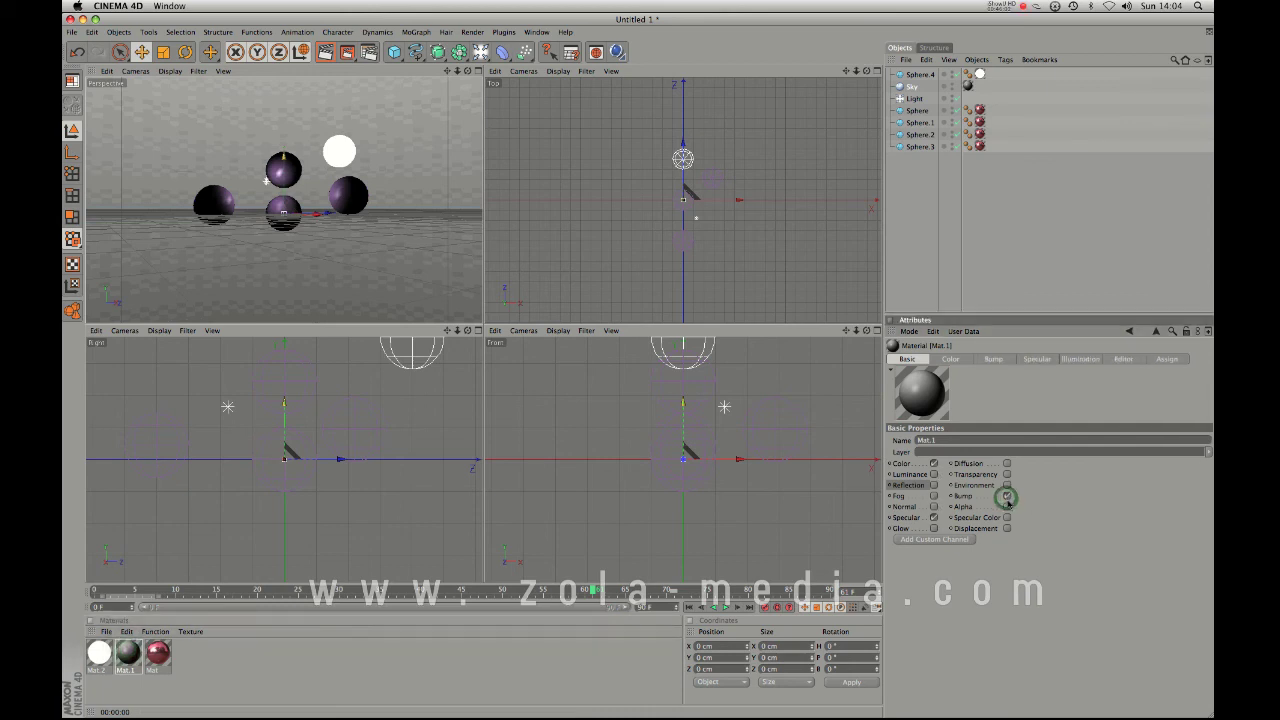
pyautogui.click(994, 360)
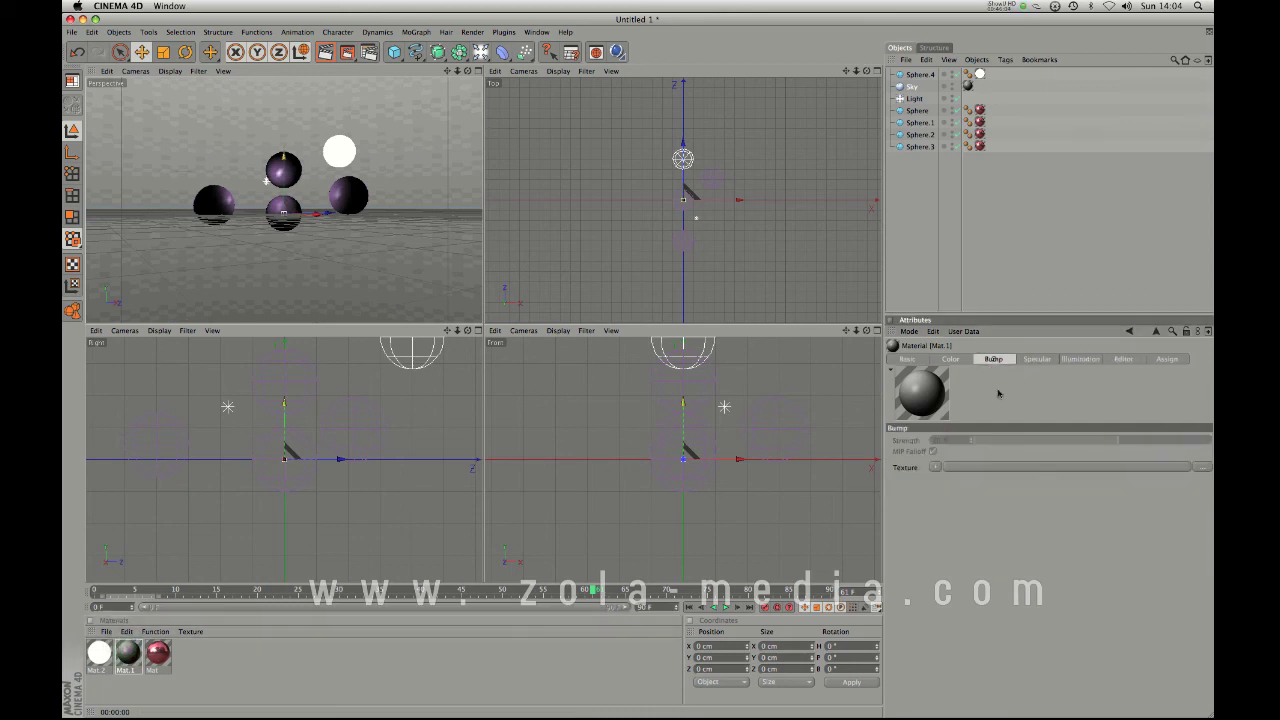
pyautogui.click(938, 467)
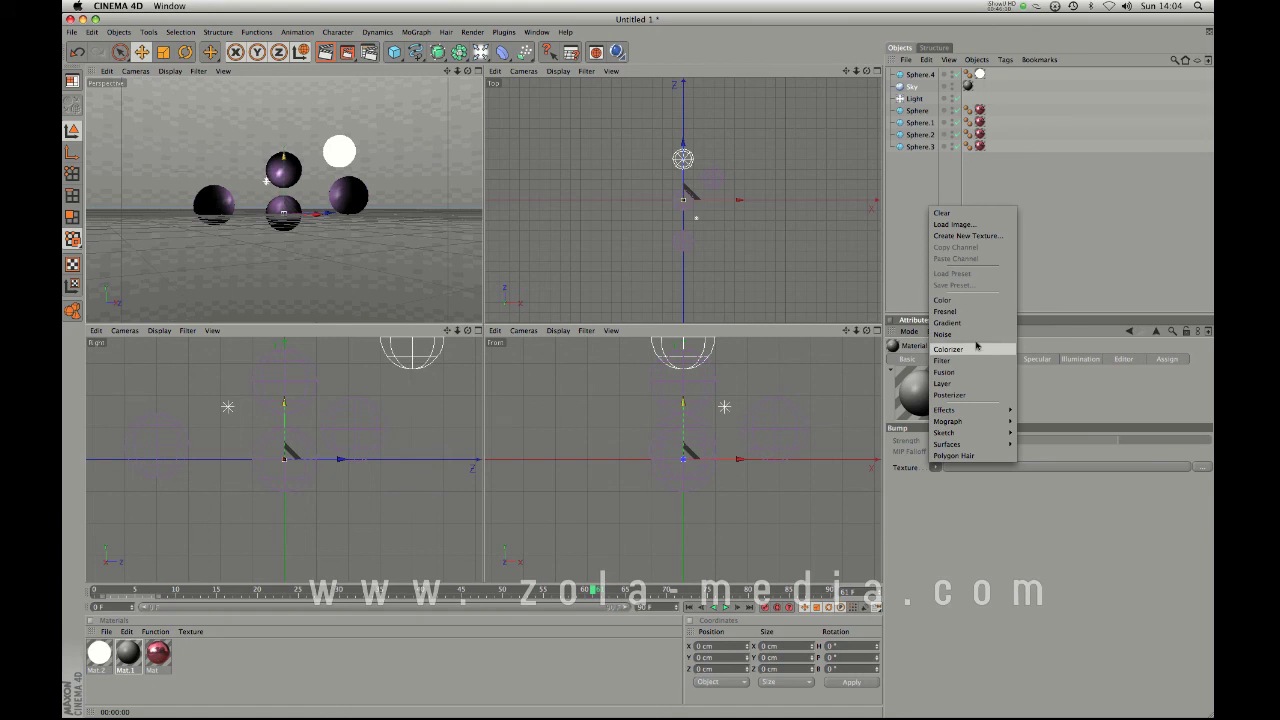
pyautogui.click(943, 334)
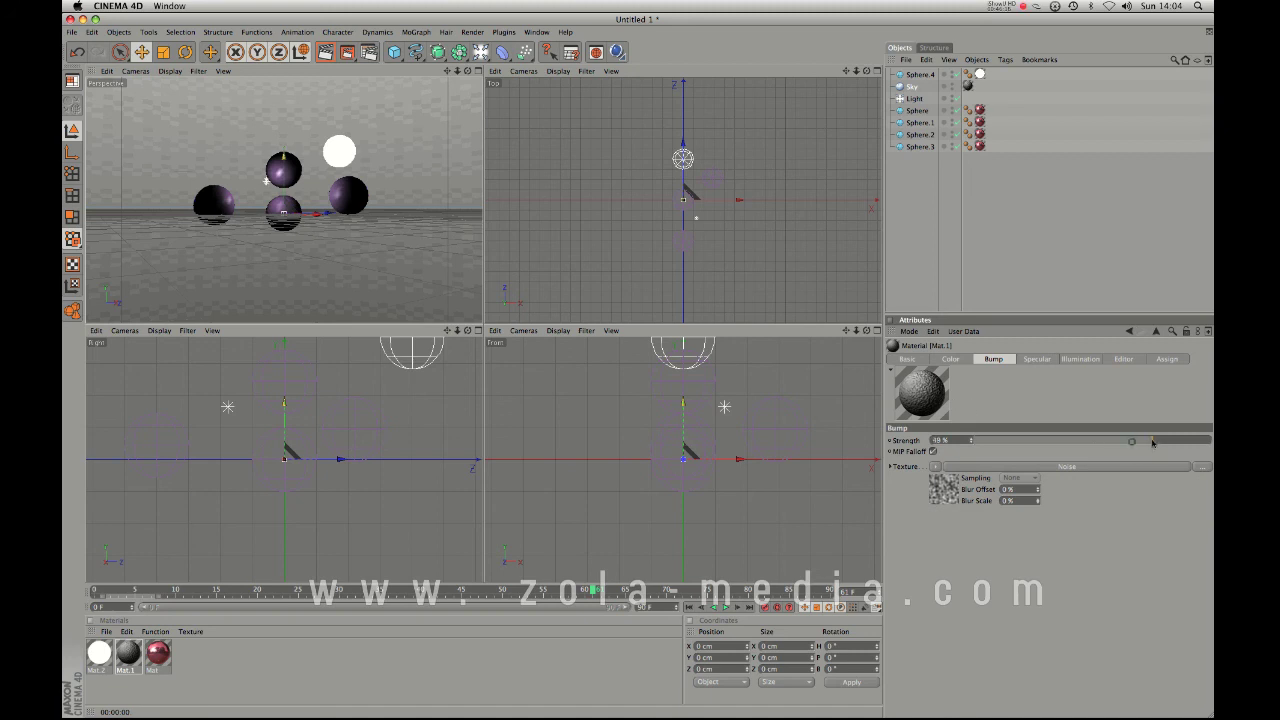
pyautogui.moveTo(1132, 441); pyautogui.dragTo(1162, 440)
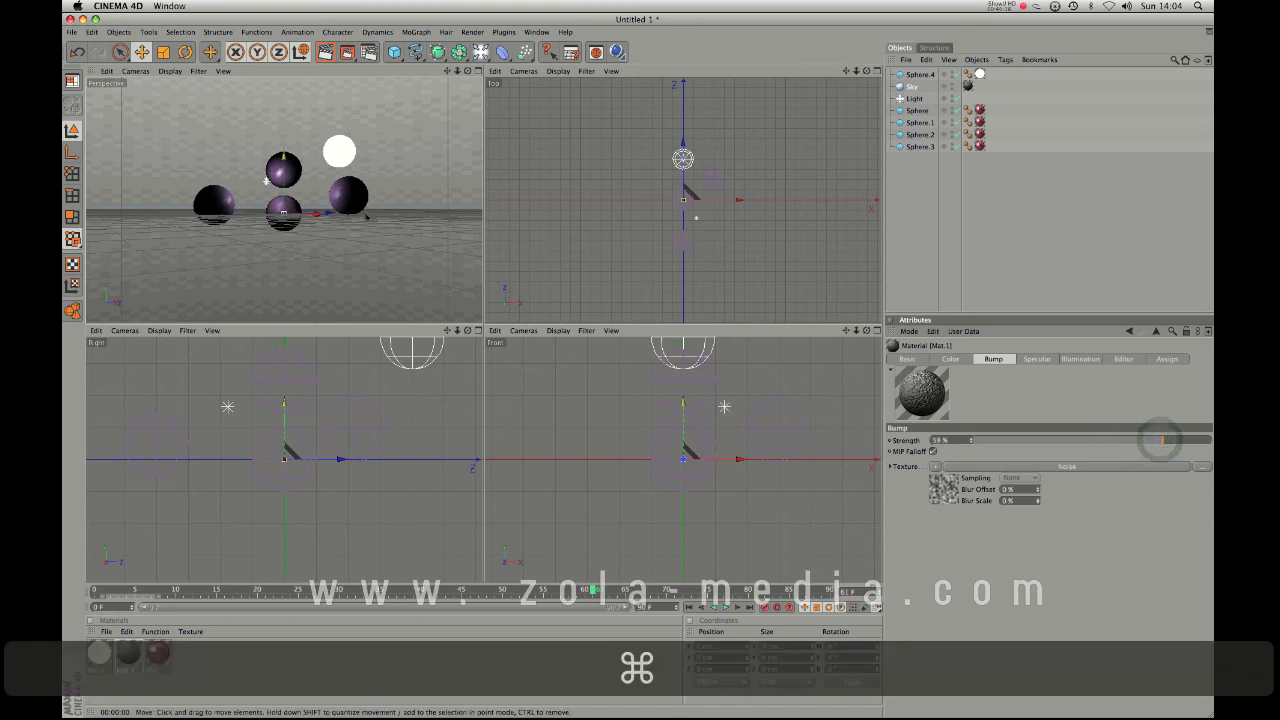
pyautogui.press('super+z')
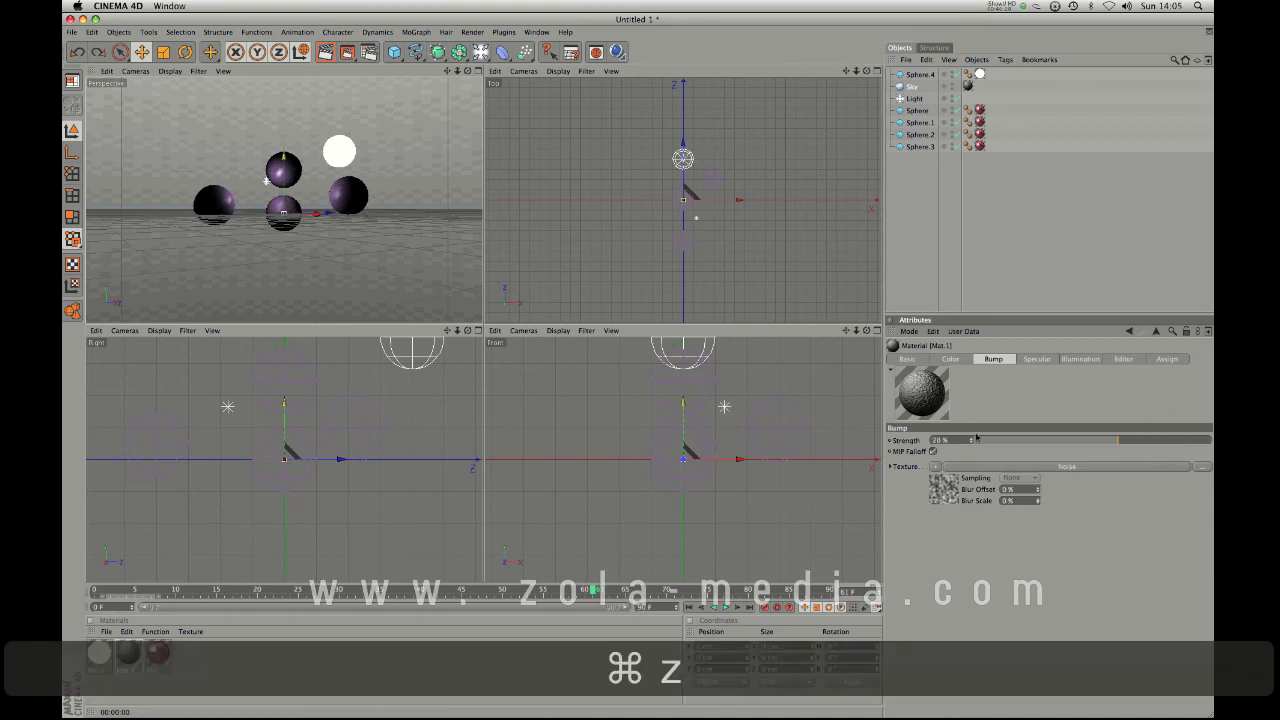
pyautogui.press('super+z')
# Enable the Bump channel of the red Mat material, load a Noise texture into it and render the spheres
pyautogui.click(159, 654)
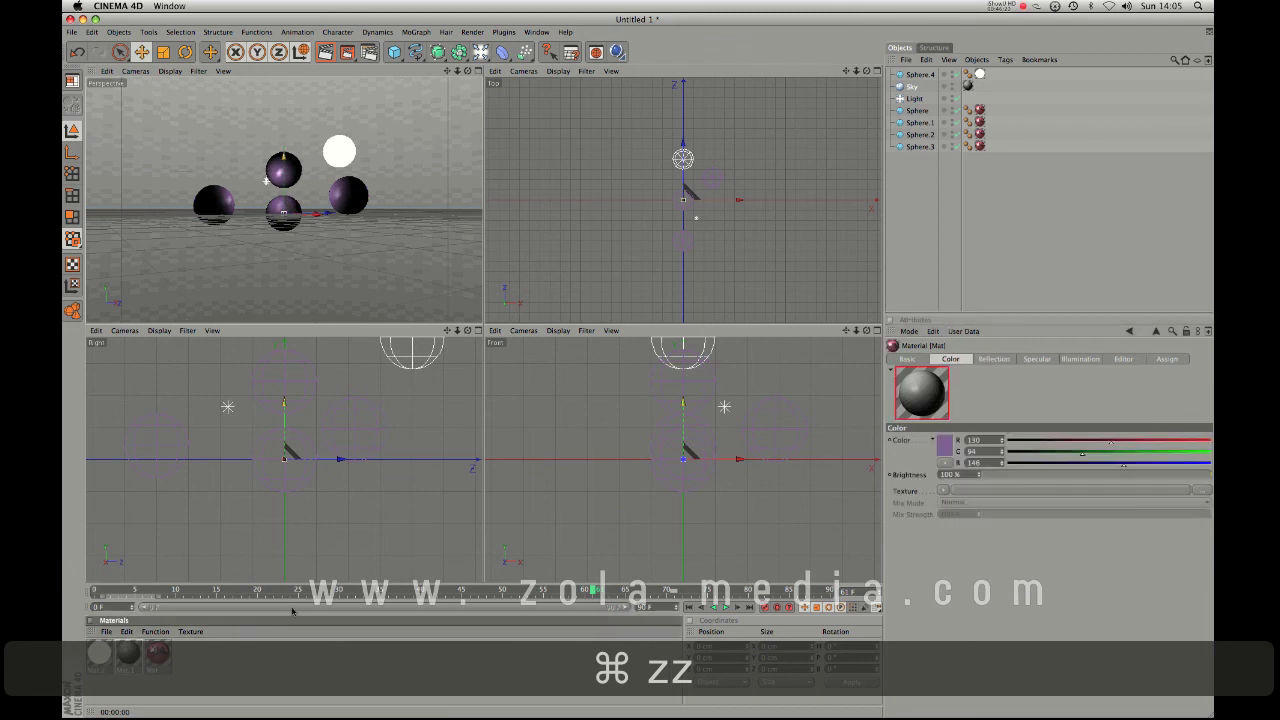
pyautogui.click(914, 358)
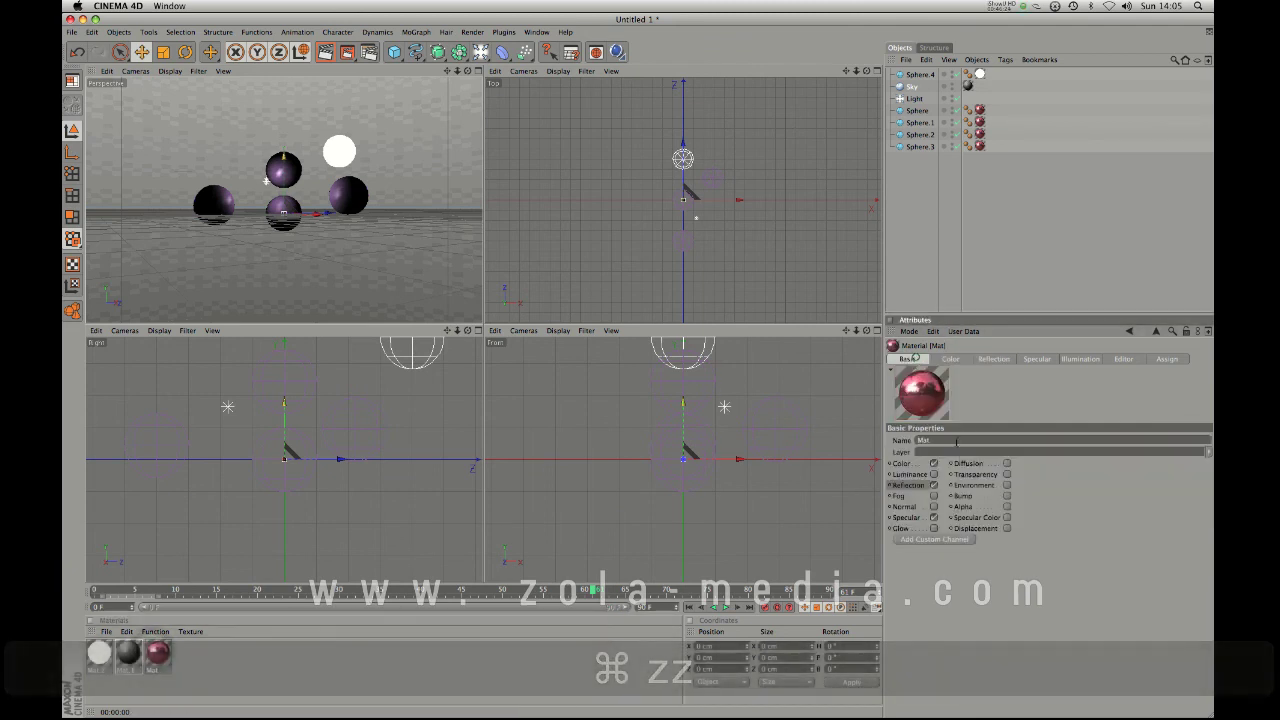
pyautogui.click(1006, 496)
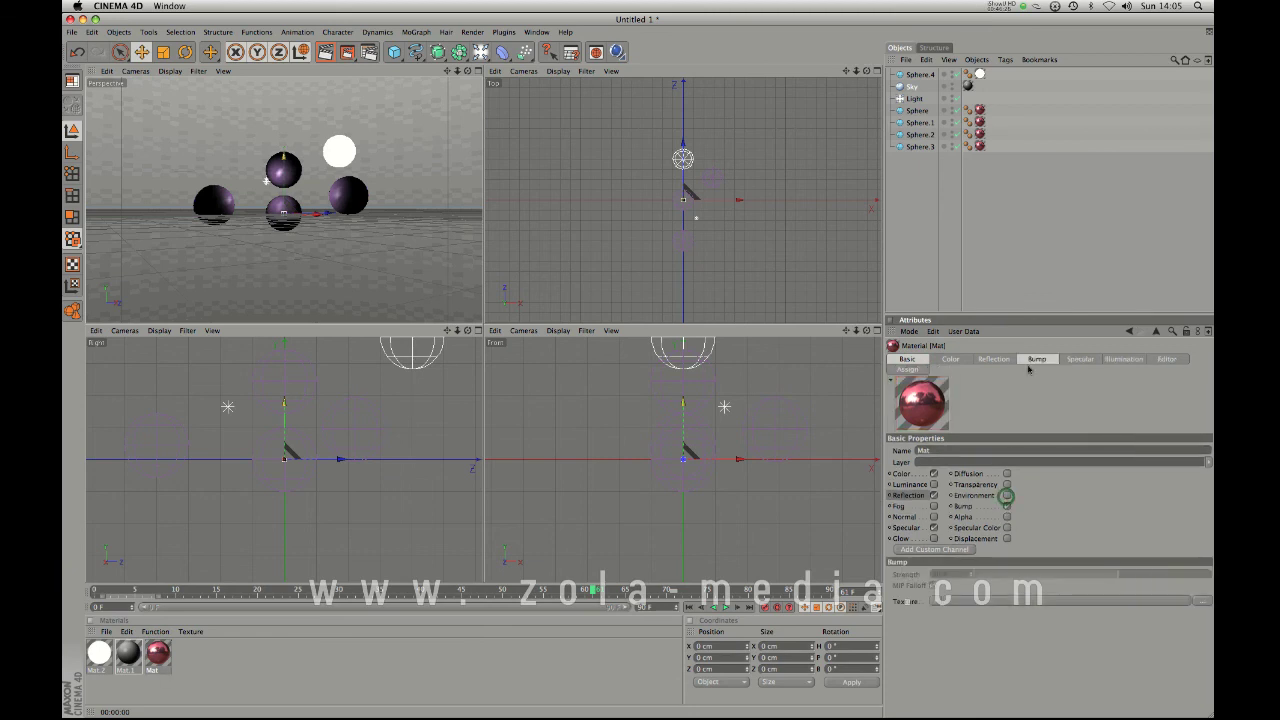
pyautogui.click(1036, 359)
pyautogui.click(936, 478)
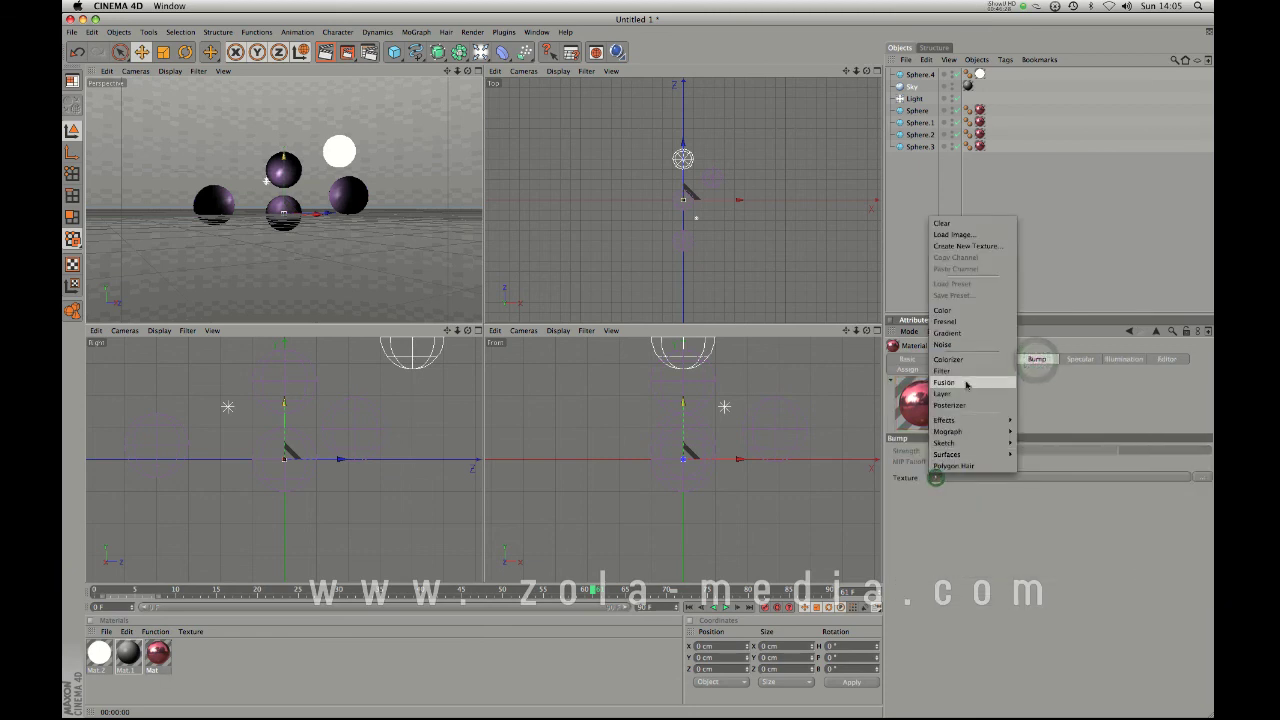
pyautogui.click(958, 345)
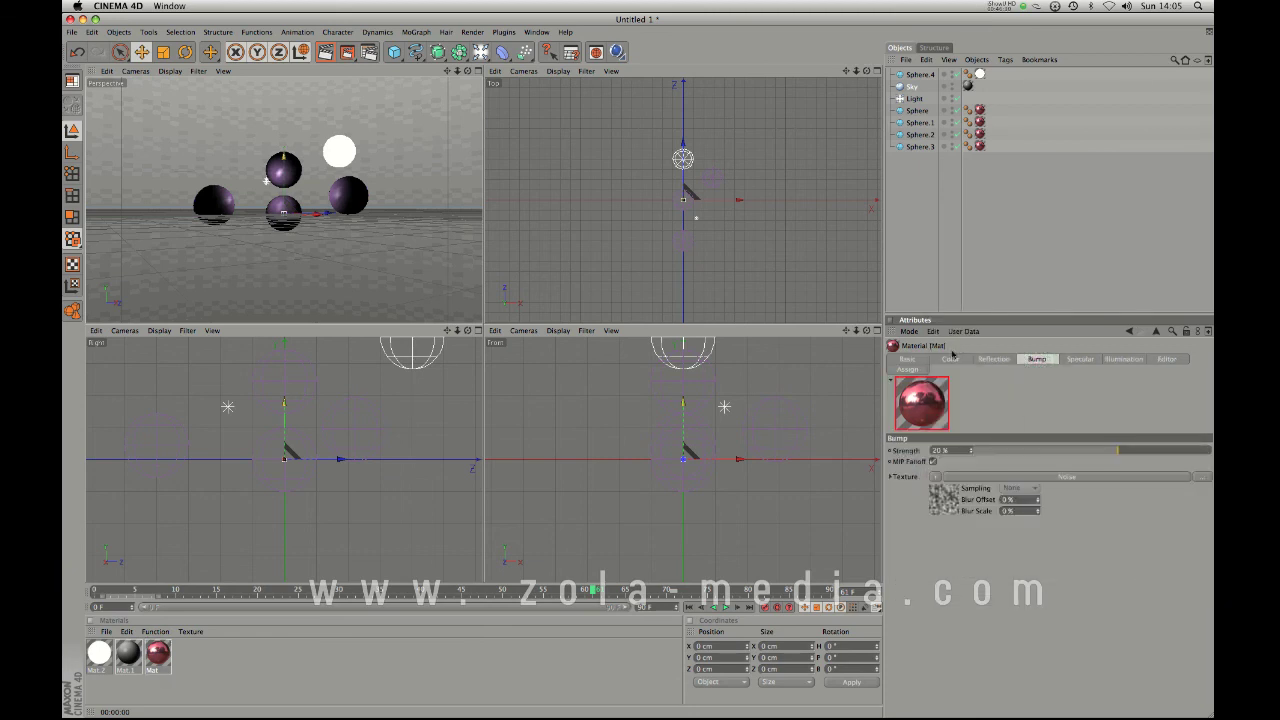
pyautogui.press('super+r')
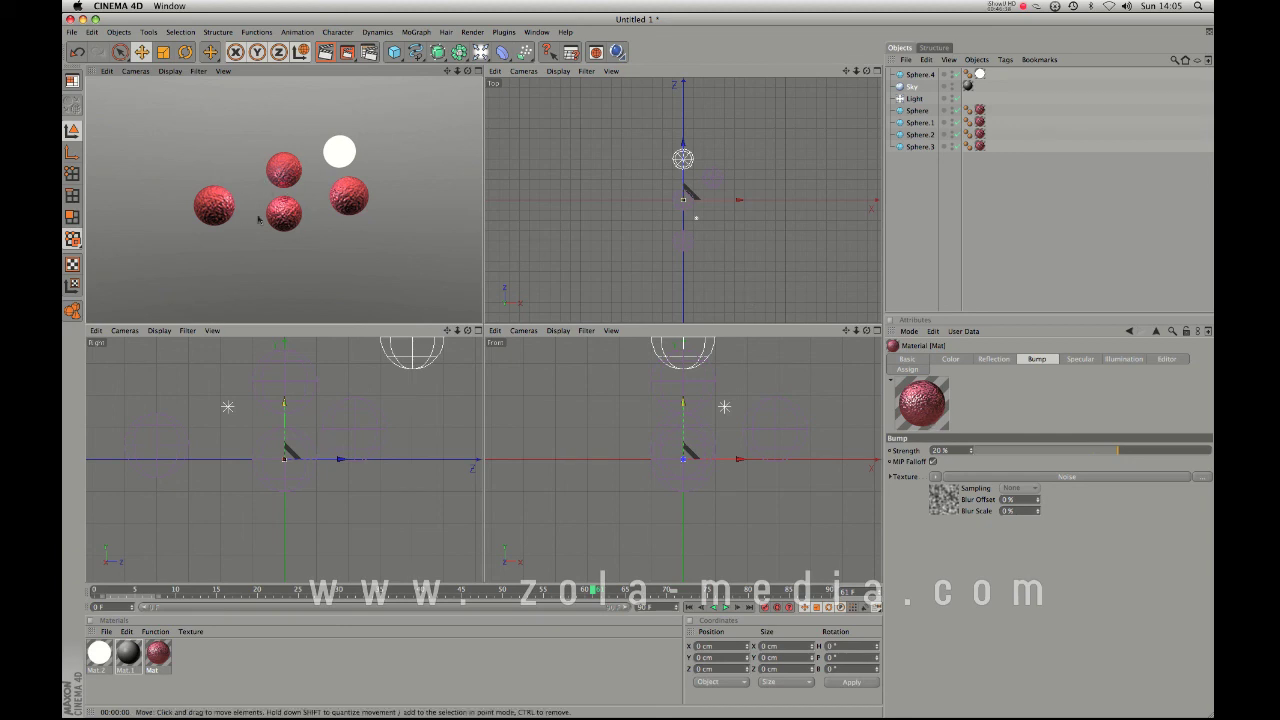
# Render the perspective view closer to the spheres to inspect the bump texture on the red material
pyautogui.press('2')
pyautogui.moveTo(237, 223); pyautogui.dragTo(310, 256)
pyautogui.press('super+r')
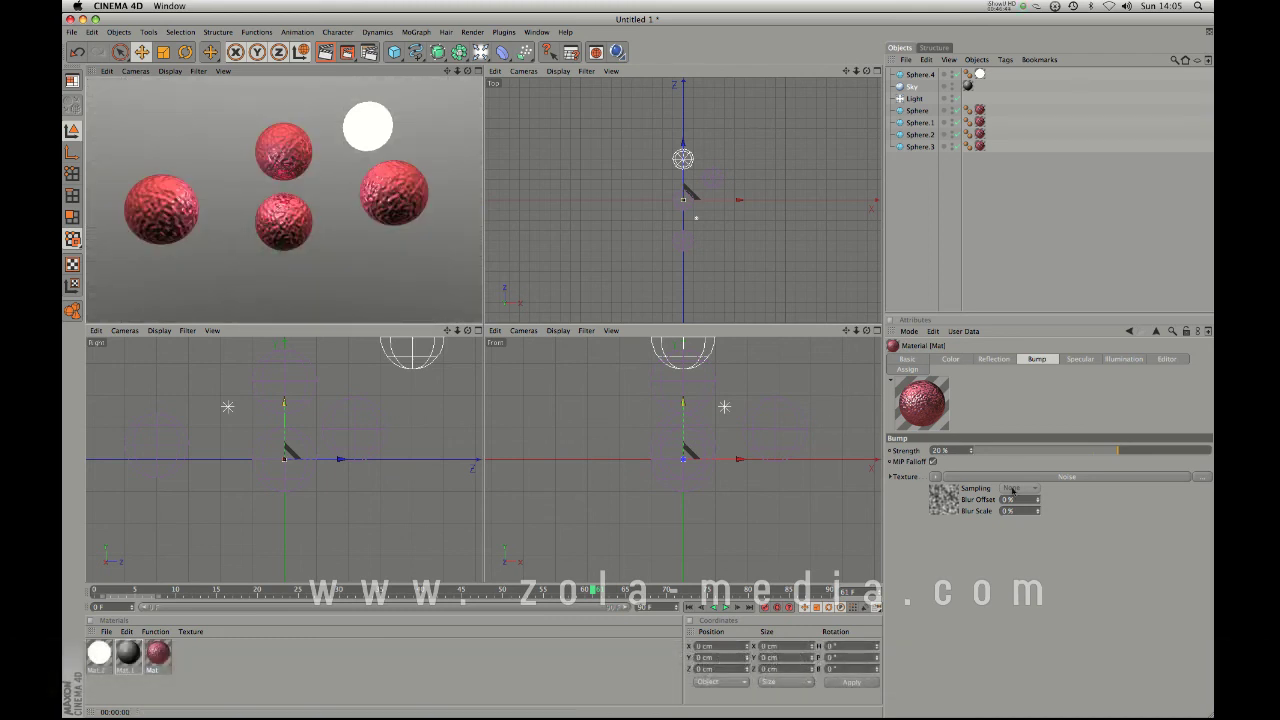
# Reduce the Bump strength of the red Mat material to below 10% and render the spheres
pyautogui.click(1119, 455)
pyautogui.moveTo(1115, 452); pyautogui.dragTo(1105, 452)
pyautogui.press('super+r')
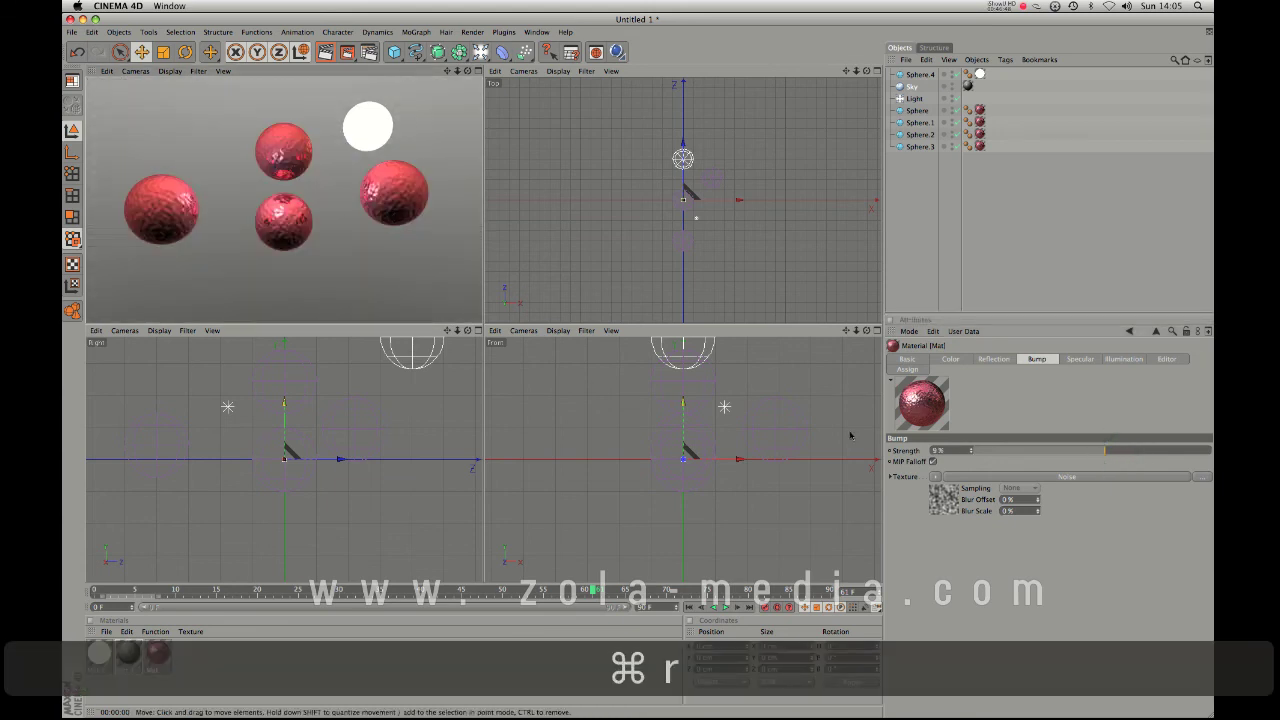
# Set the Global Scale of the bump channel's Noise shader to 57% and render the spheres
pyautogui.click(1083, 477)
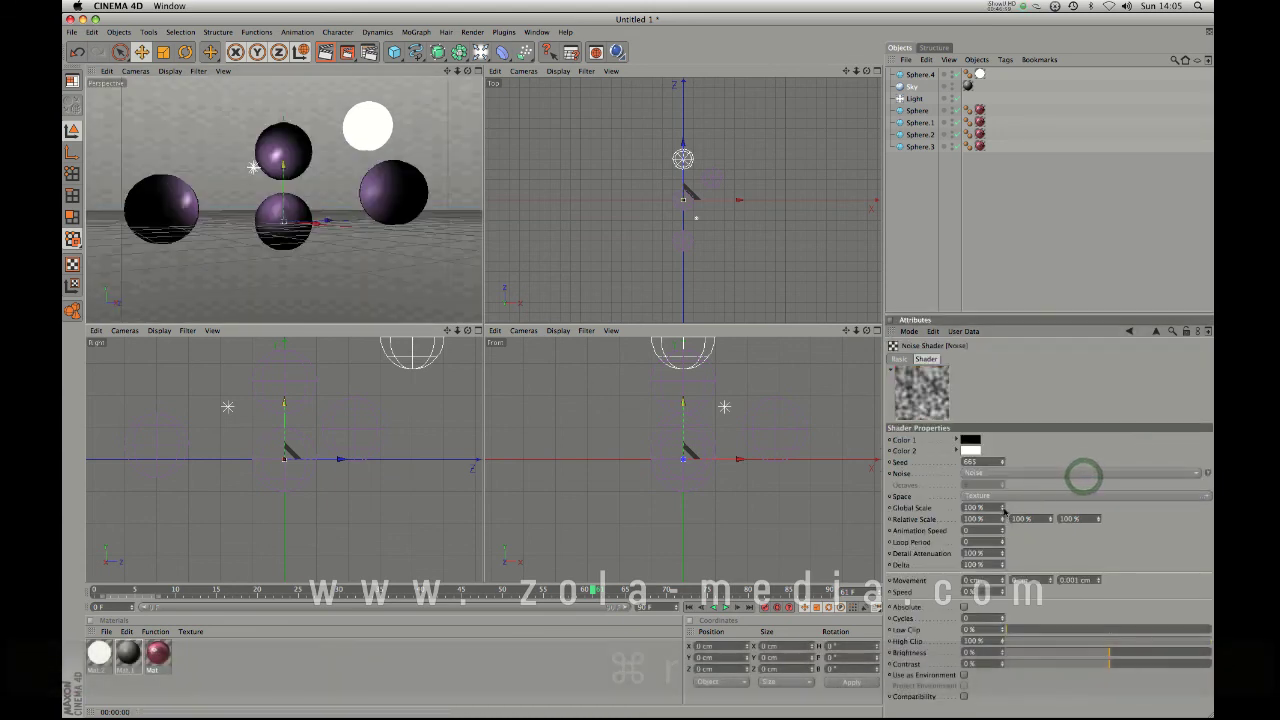
pyautogui.moveTo(1002, 521); pyautogui.dragTo(1002, 528)
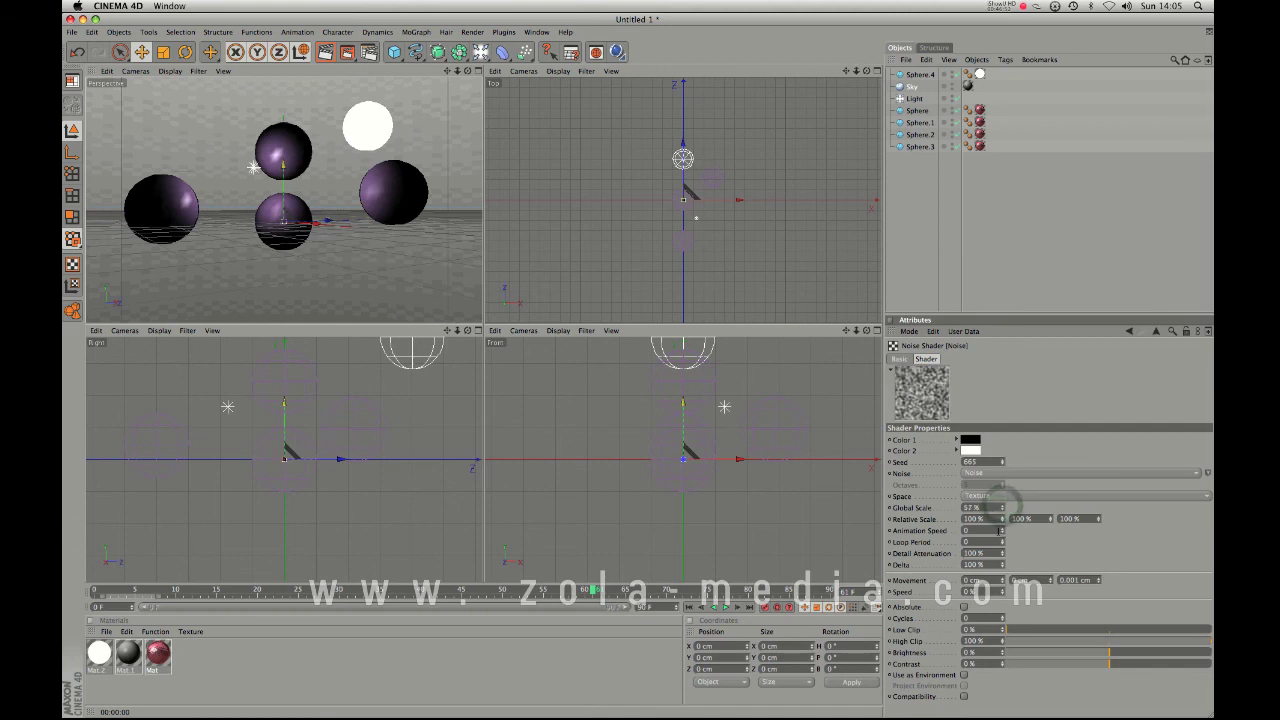
pyautogui.press('super+r')
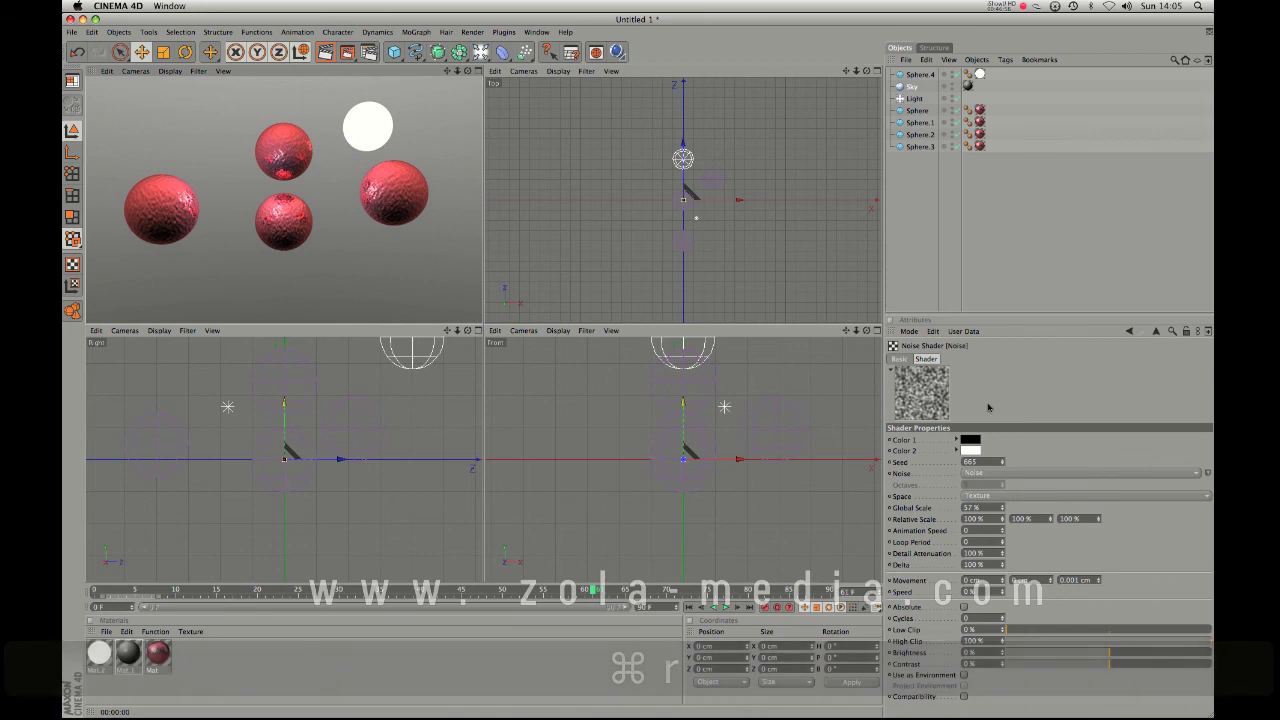
# Return to the basic properties of the red Mat material and disable its Bump channel
pyautogui.click(1156, 332)
pyautogui.click(912, 360)
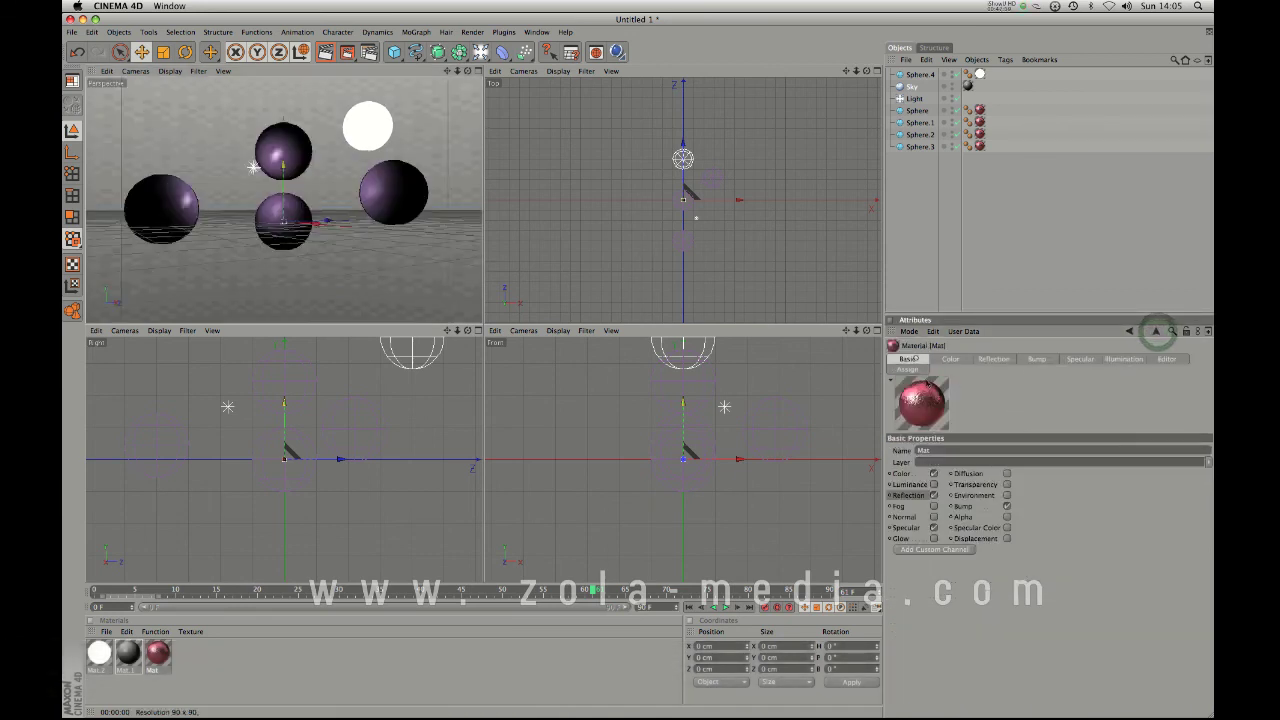
pyautogui.click(1007, 507)
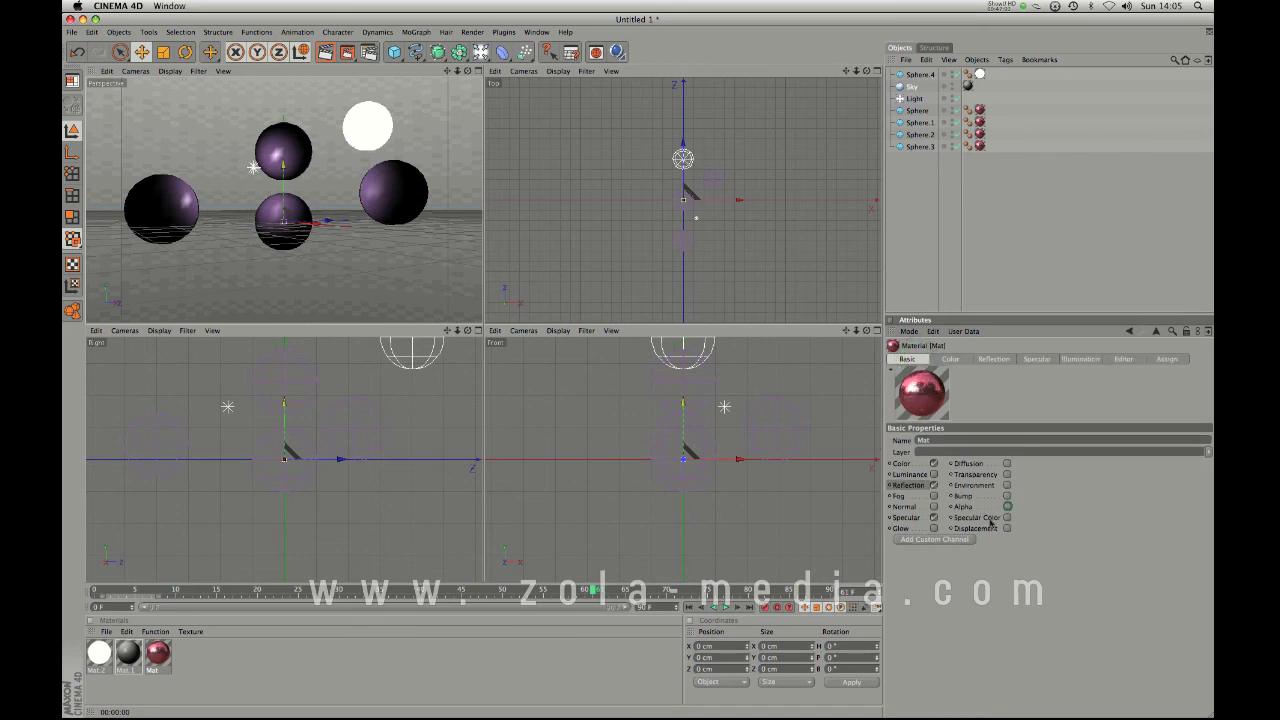